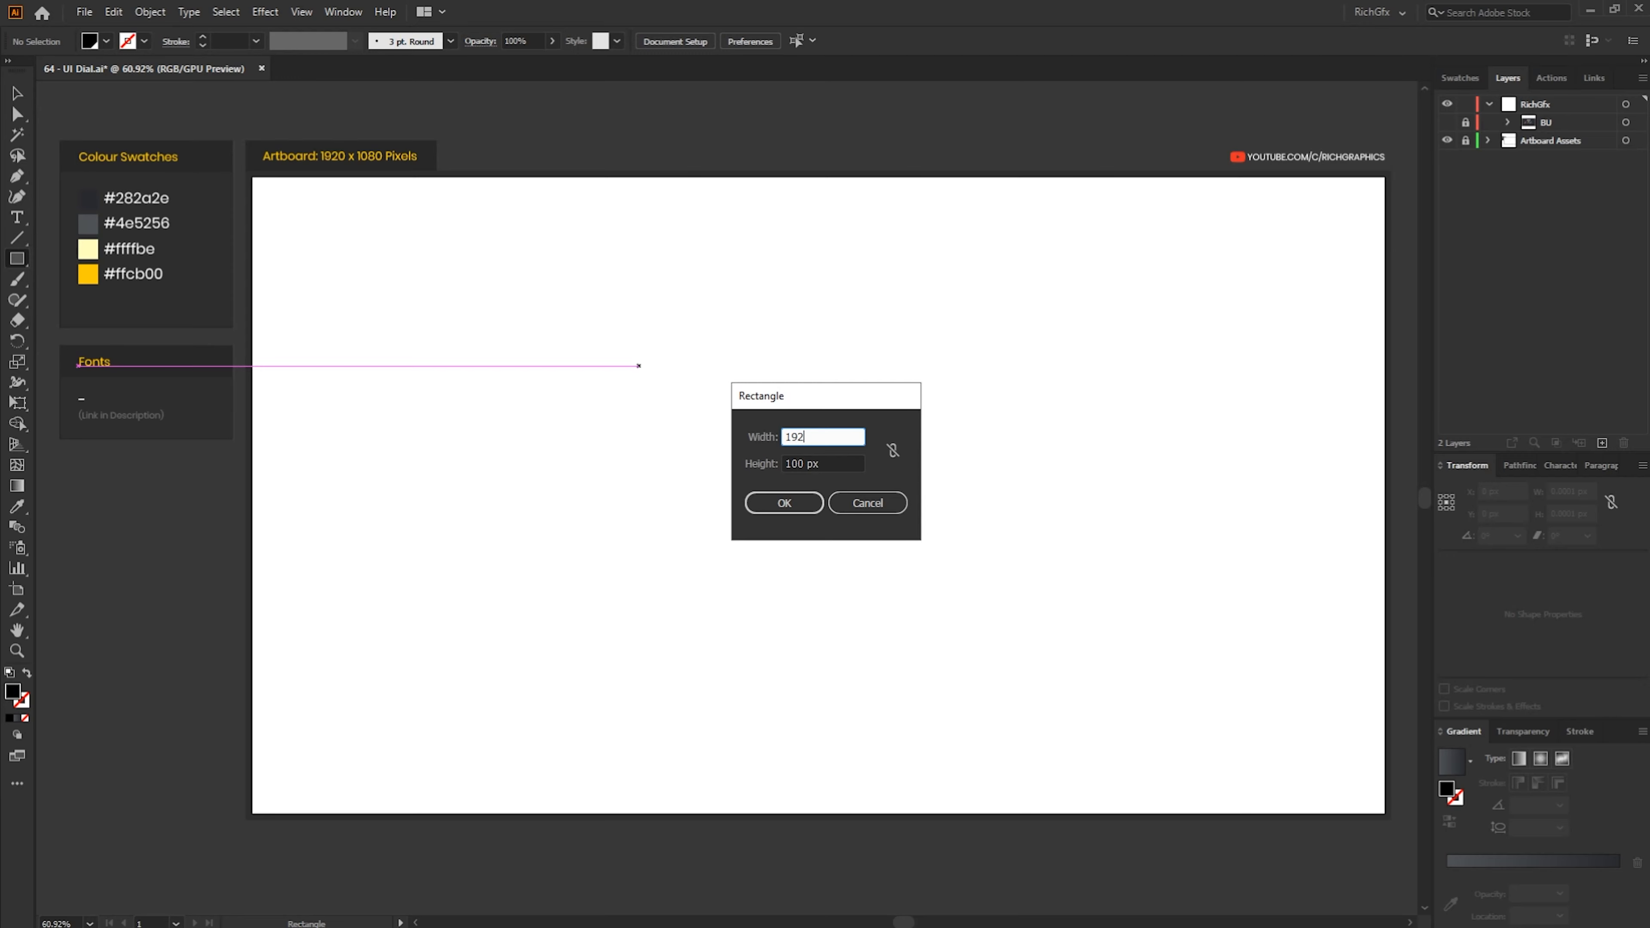
# Create a 1920 x 1080 px rectangle and centre it horizontally and vertically on the artboard
pyautogui.write('0')
pyautogui.press('Tab')
pyautogui.write('1')
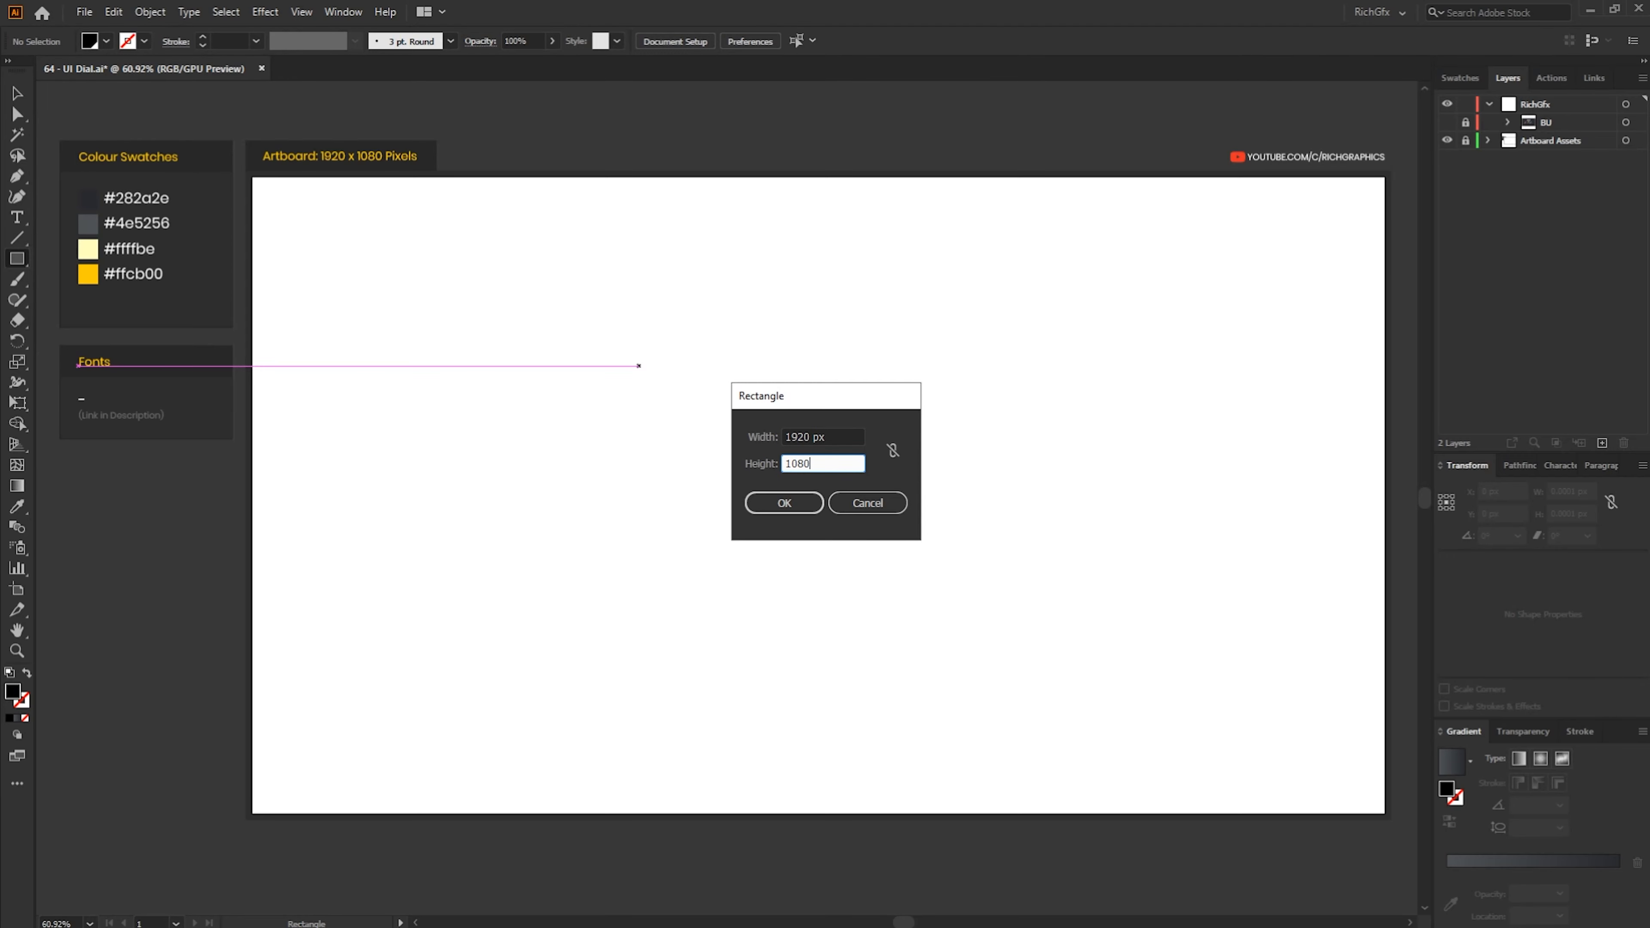
pyautogui.press('Return')
pyautogui.press('v')
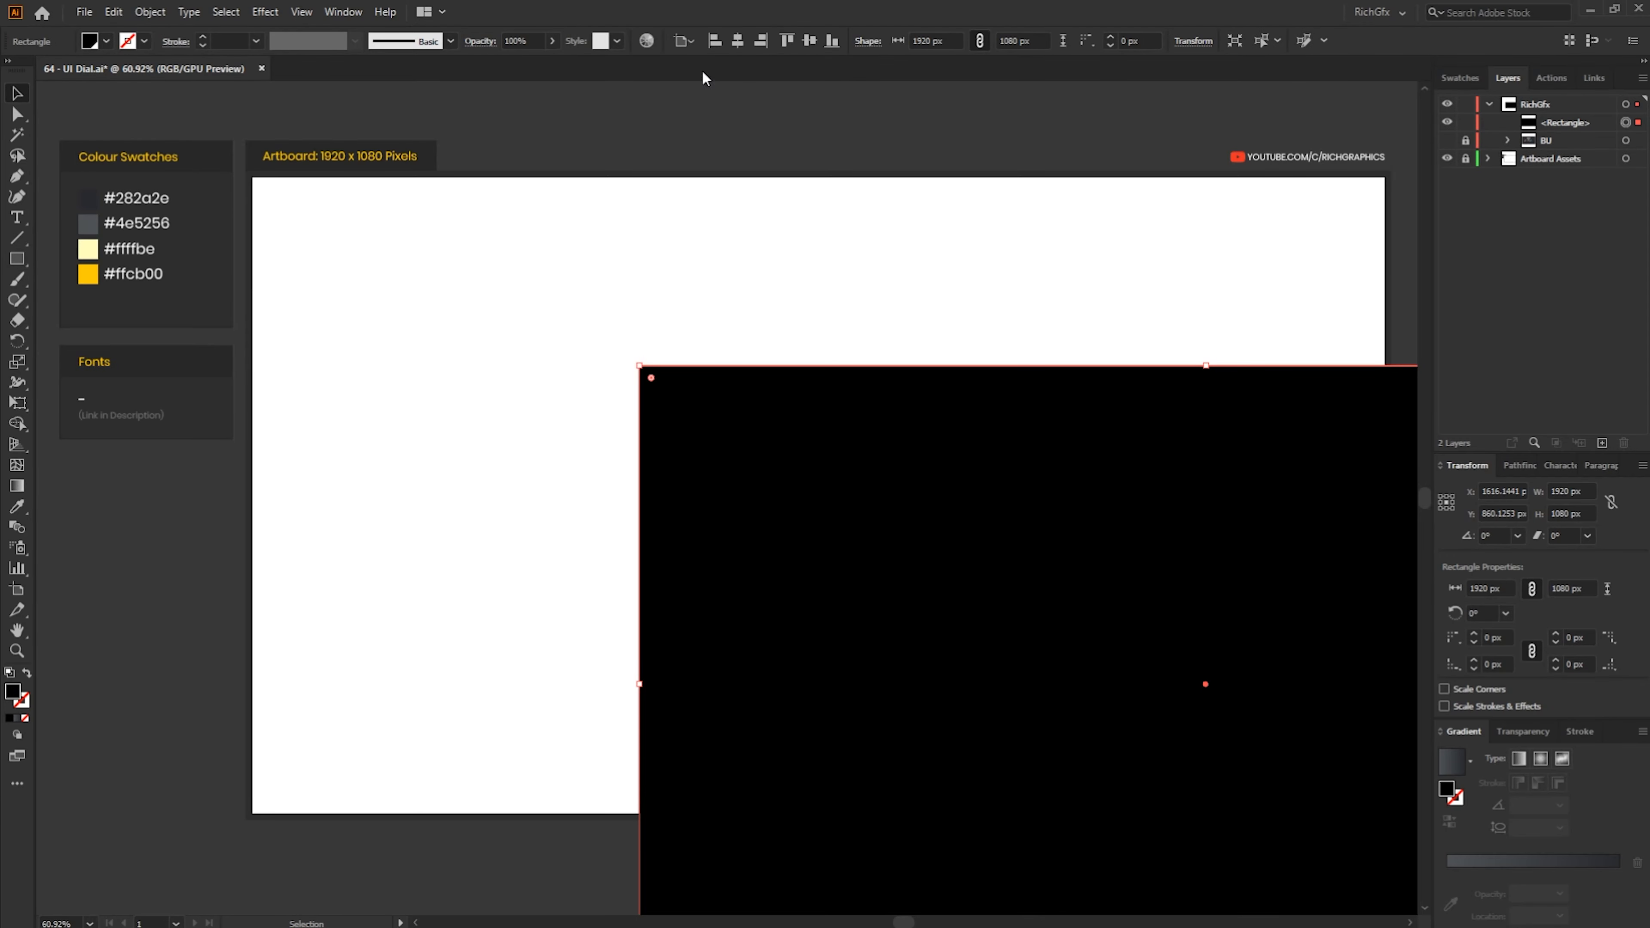
pyautogui.click(737, 40)
pyautogui.click(809, 41)
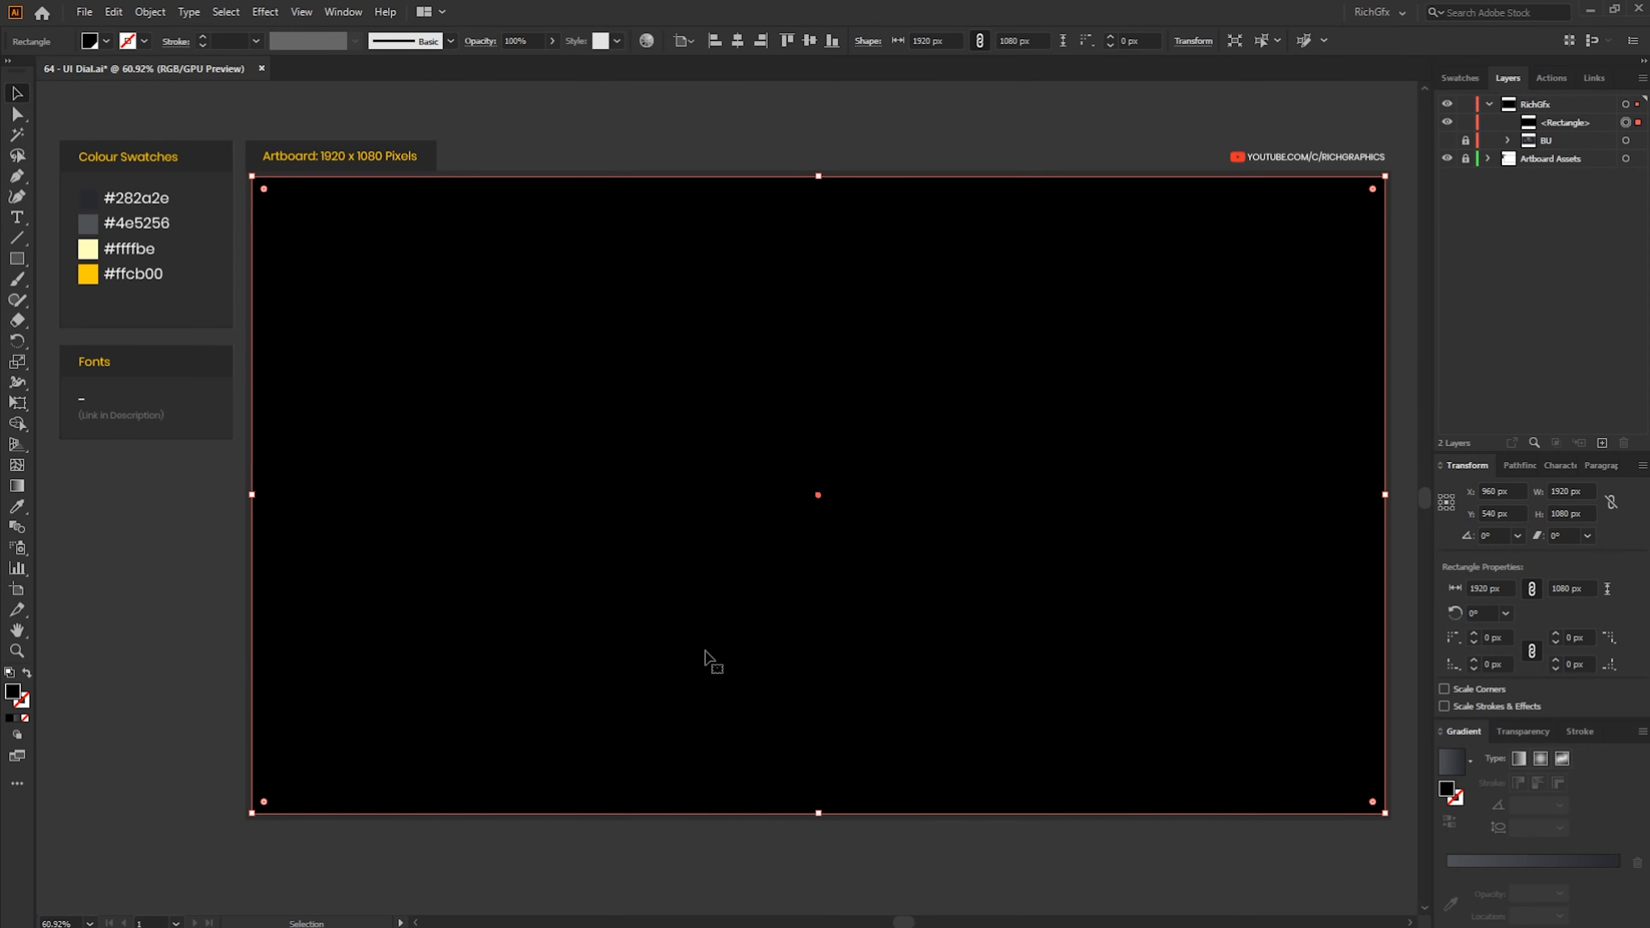
# Fill the background rectangle with the #282a2e swatch colour and lock it
pyautogui.press('i')
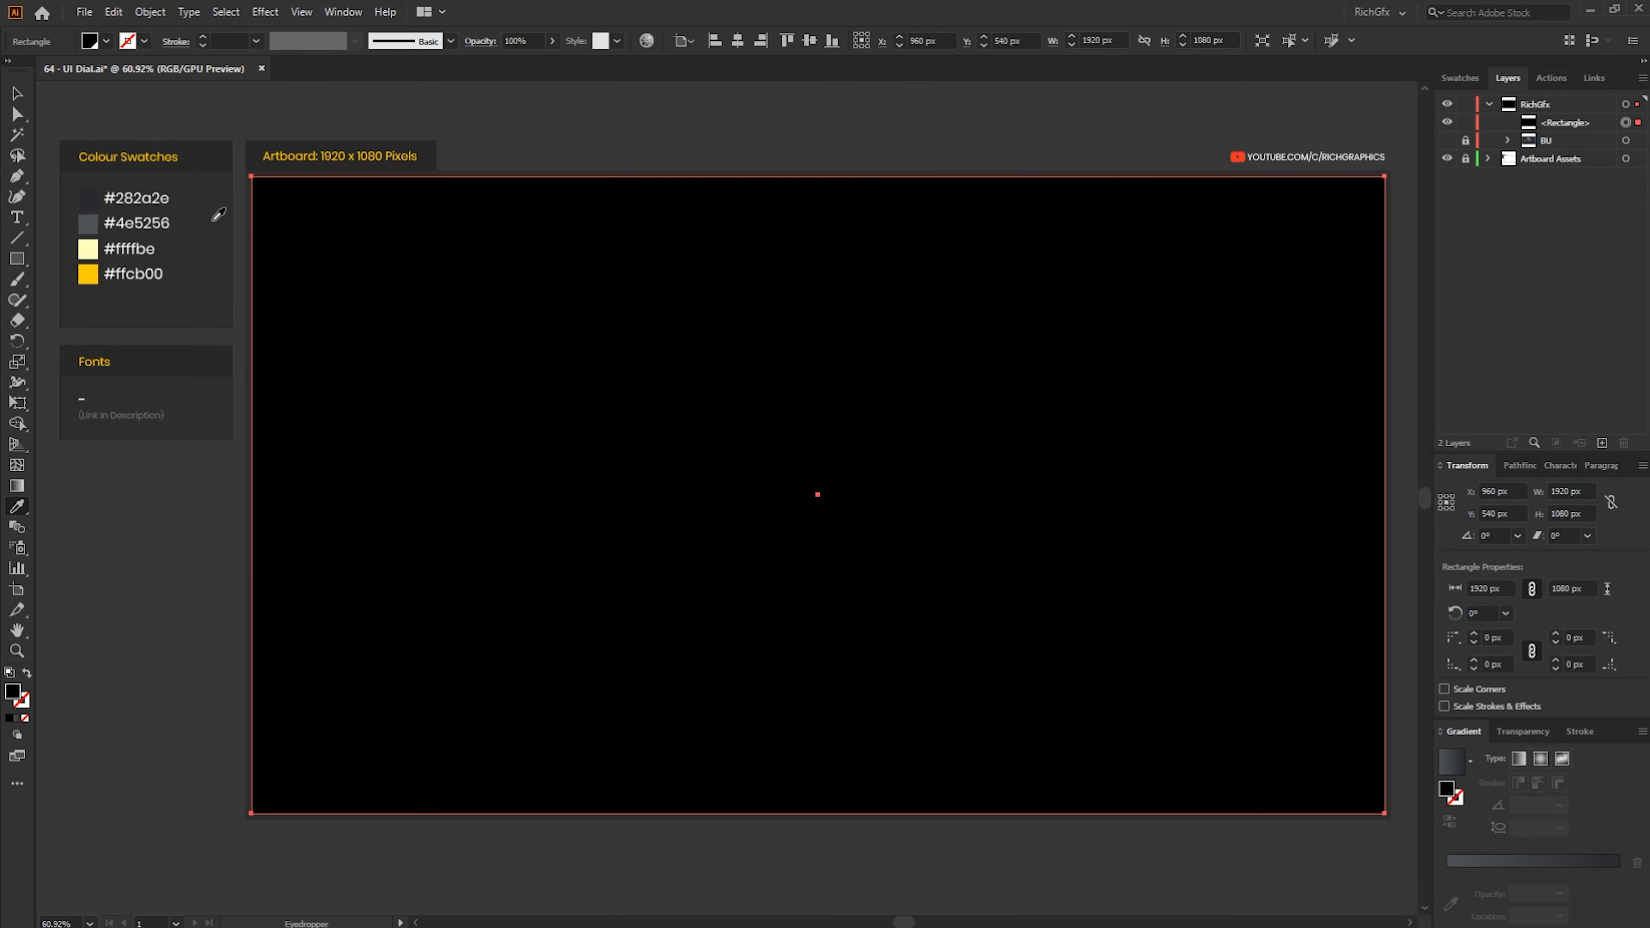
pyautogui.click(91, 197)
pyautogui.press('v')
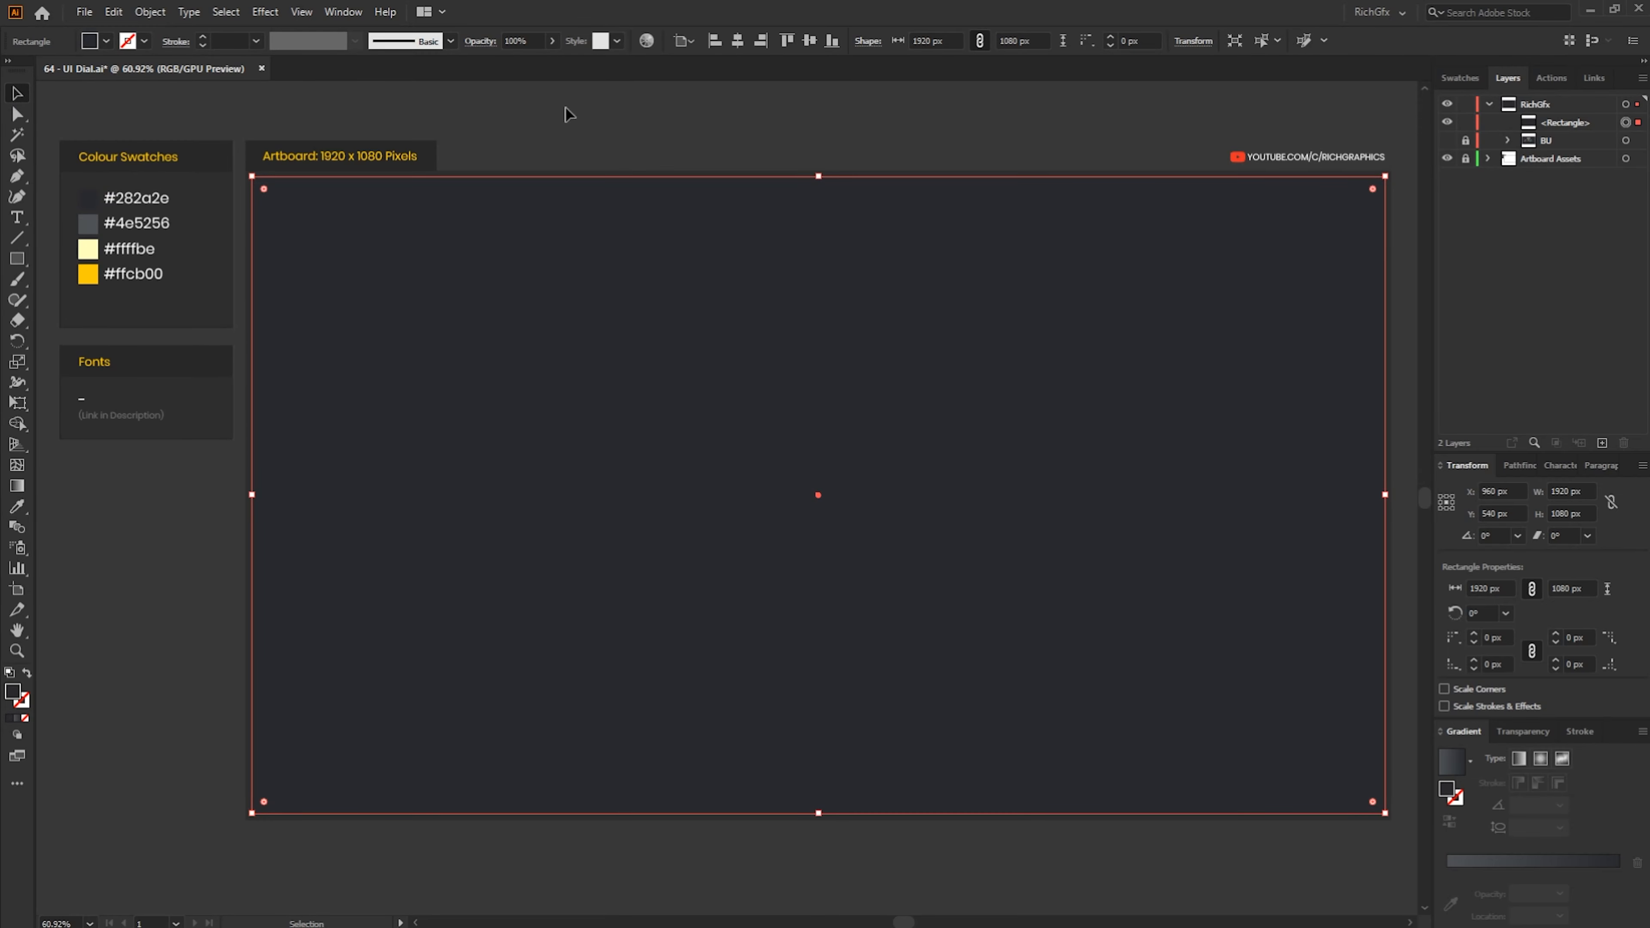
pyautogui.click(1466, 123)
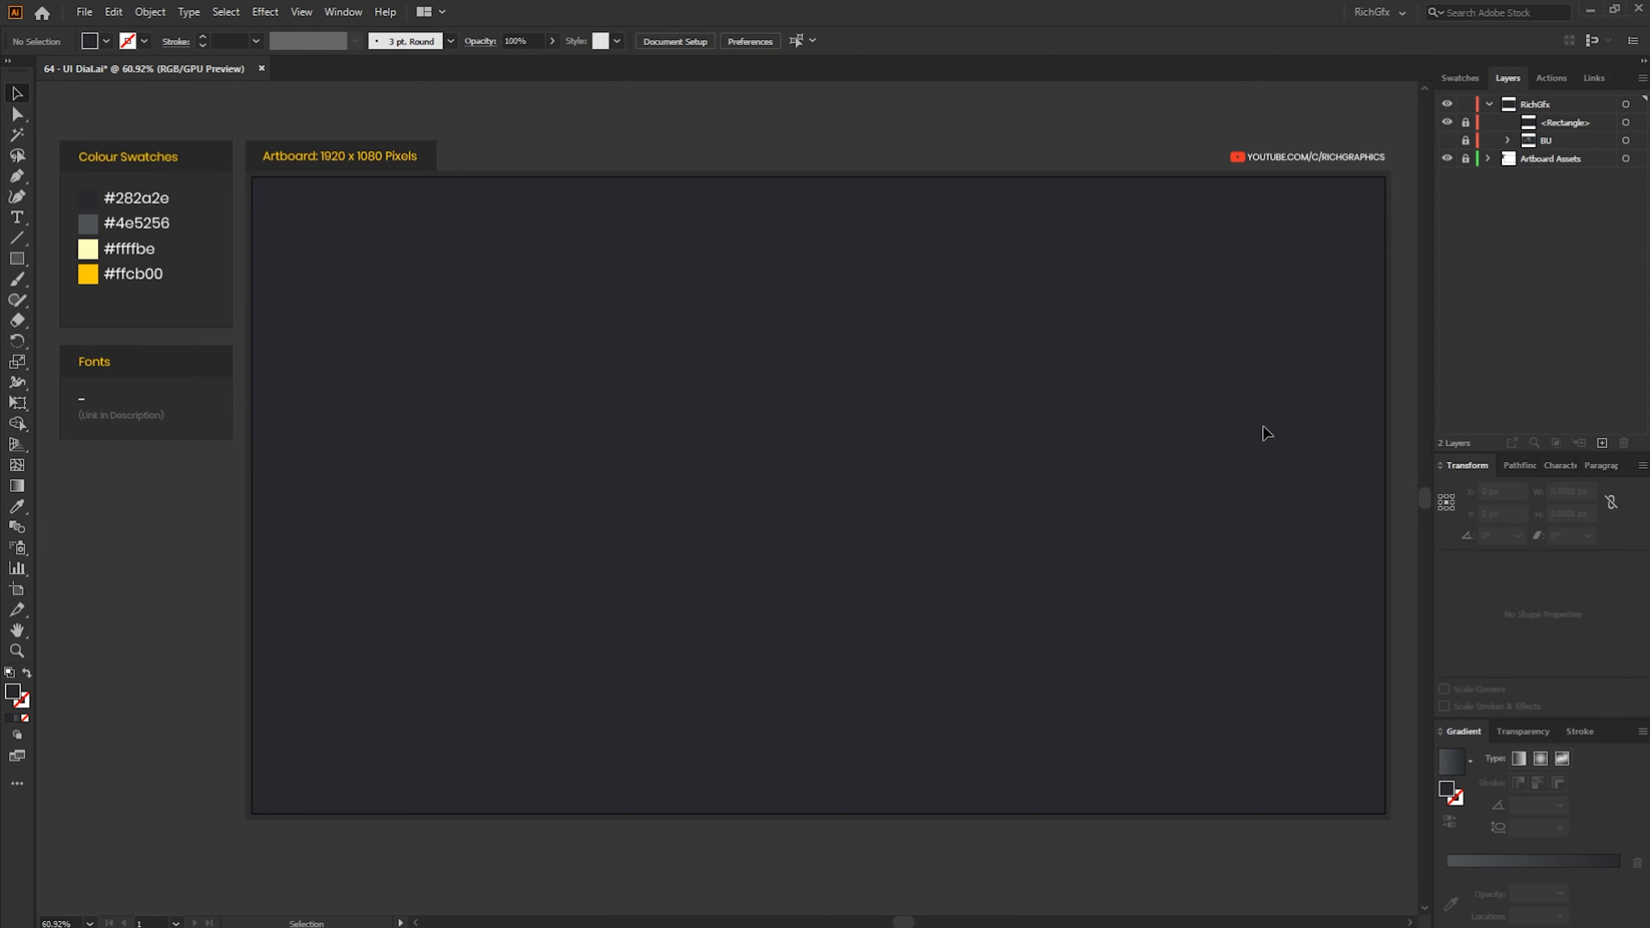
# Draw a pink circle about 366 px in diameter and centre it on the artboard
pyautogui.moveTo(16, 259); pyautogui.dragTo(119, 303)
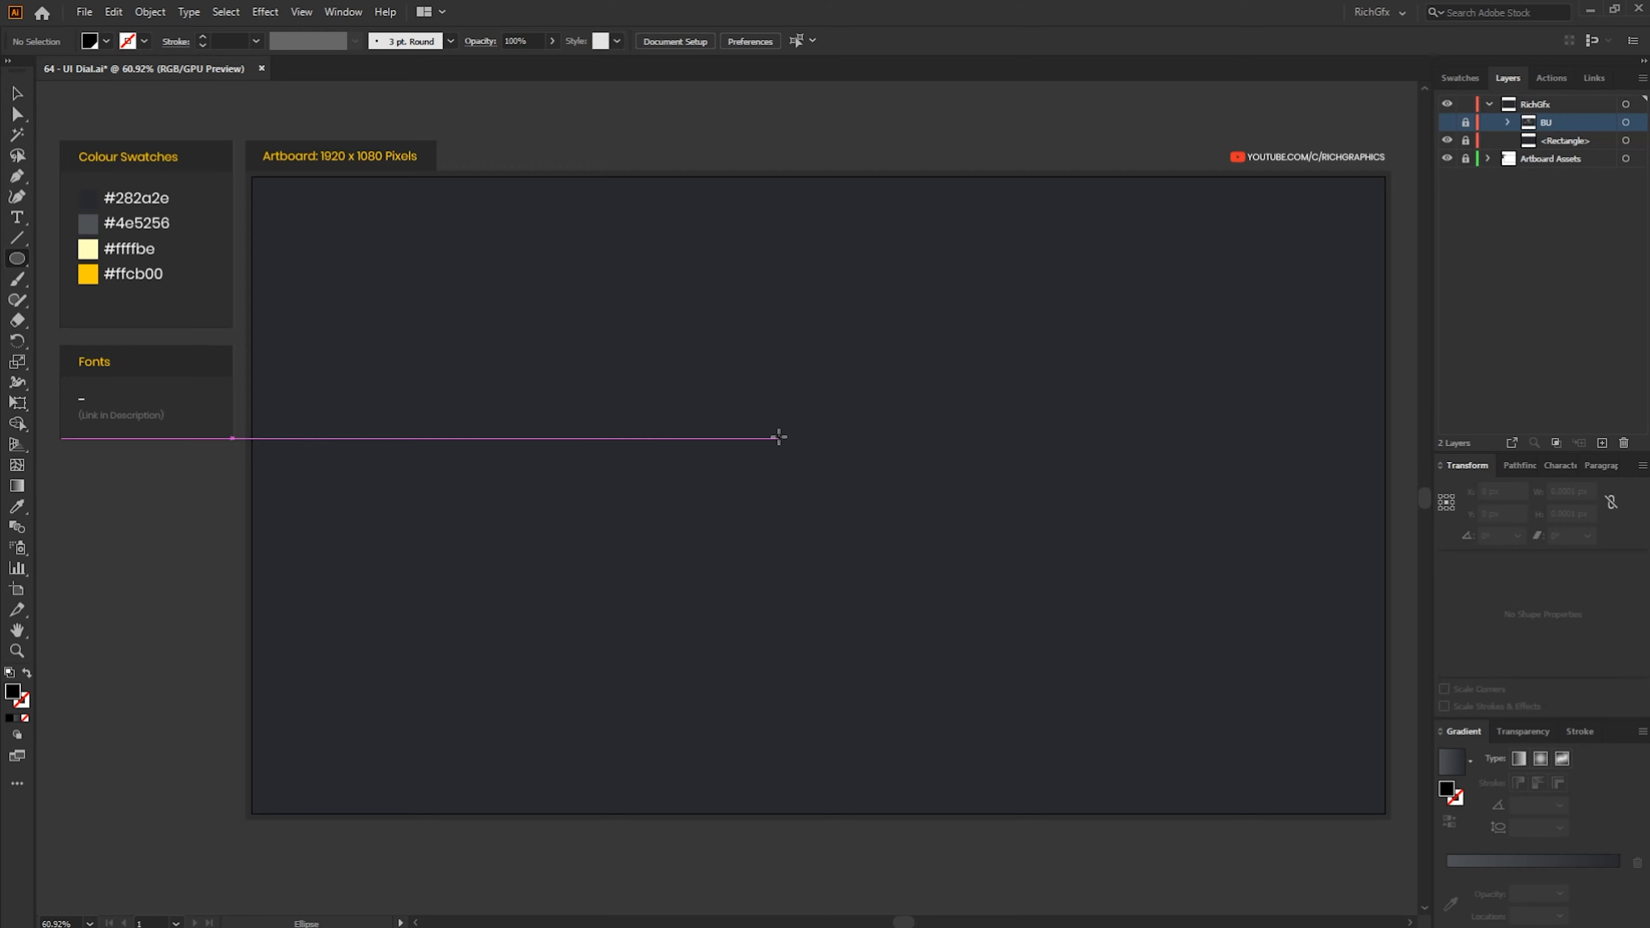
pyautogui.click(106, 42)
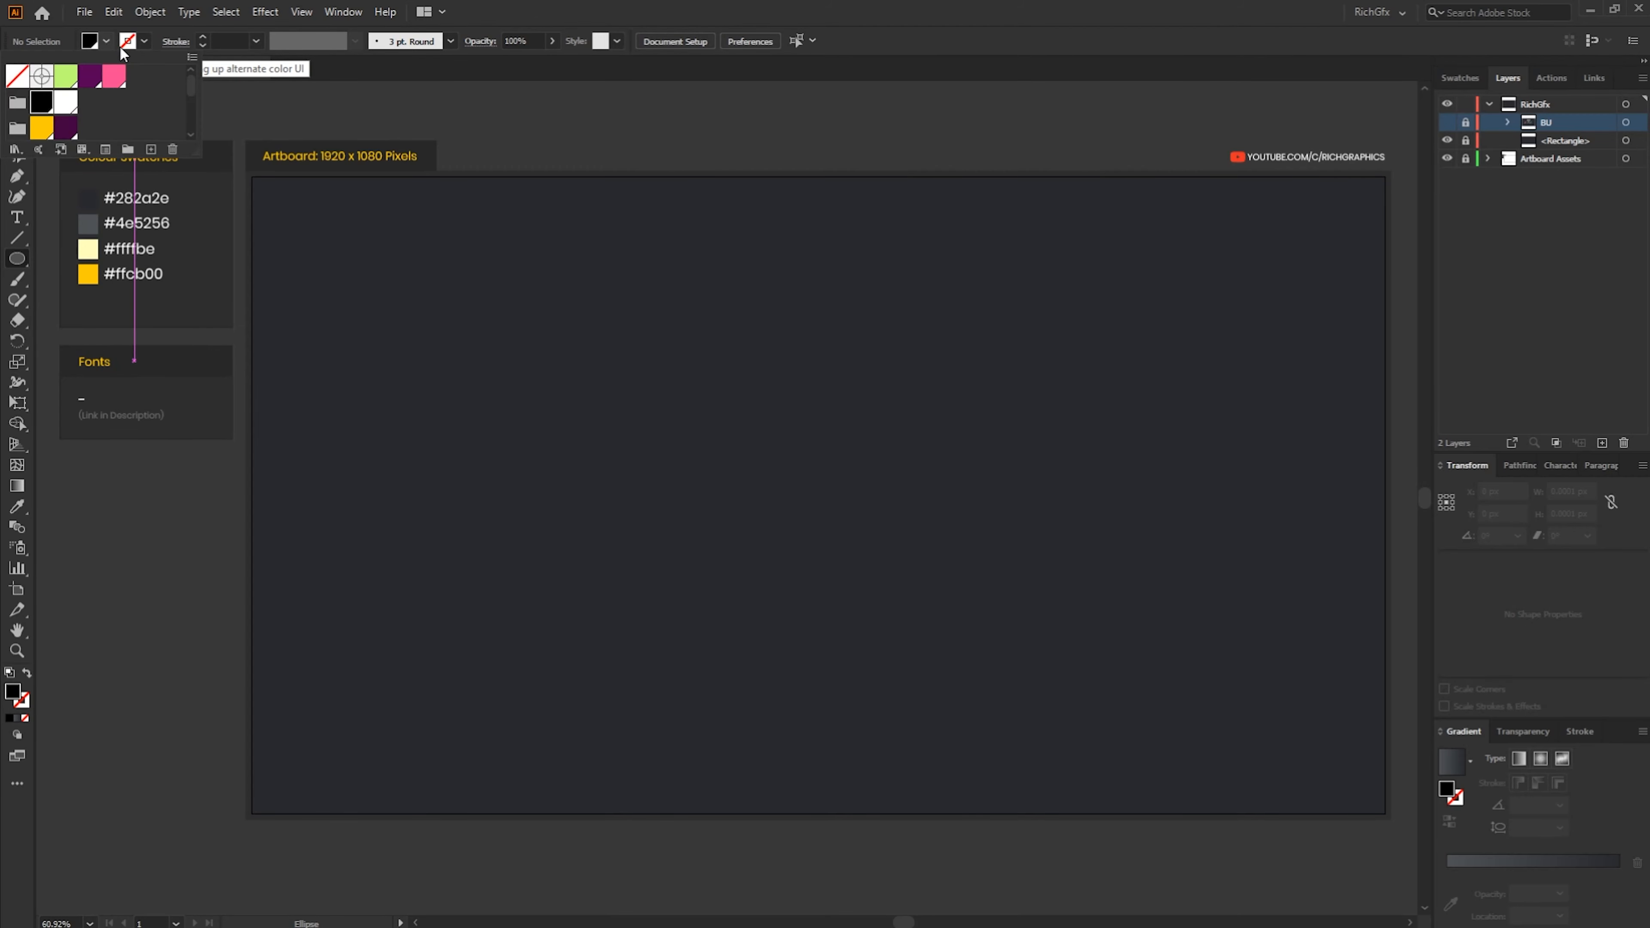
pyautogui.click(114, 83)
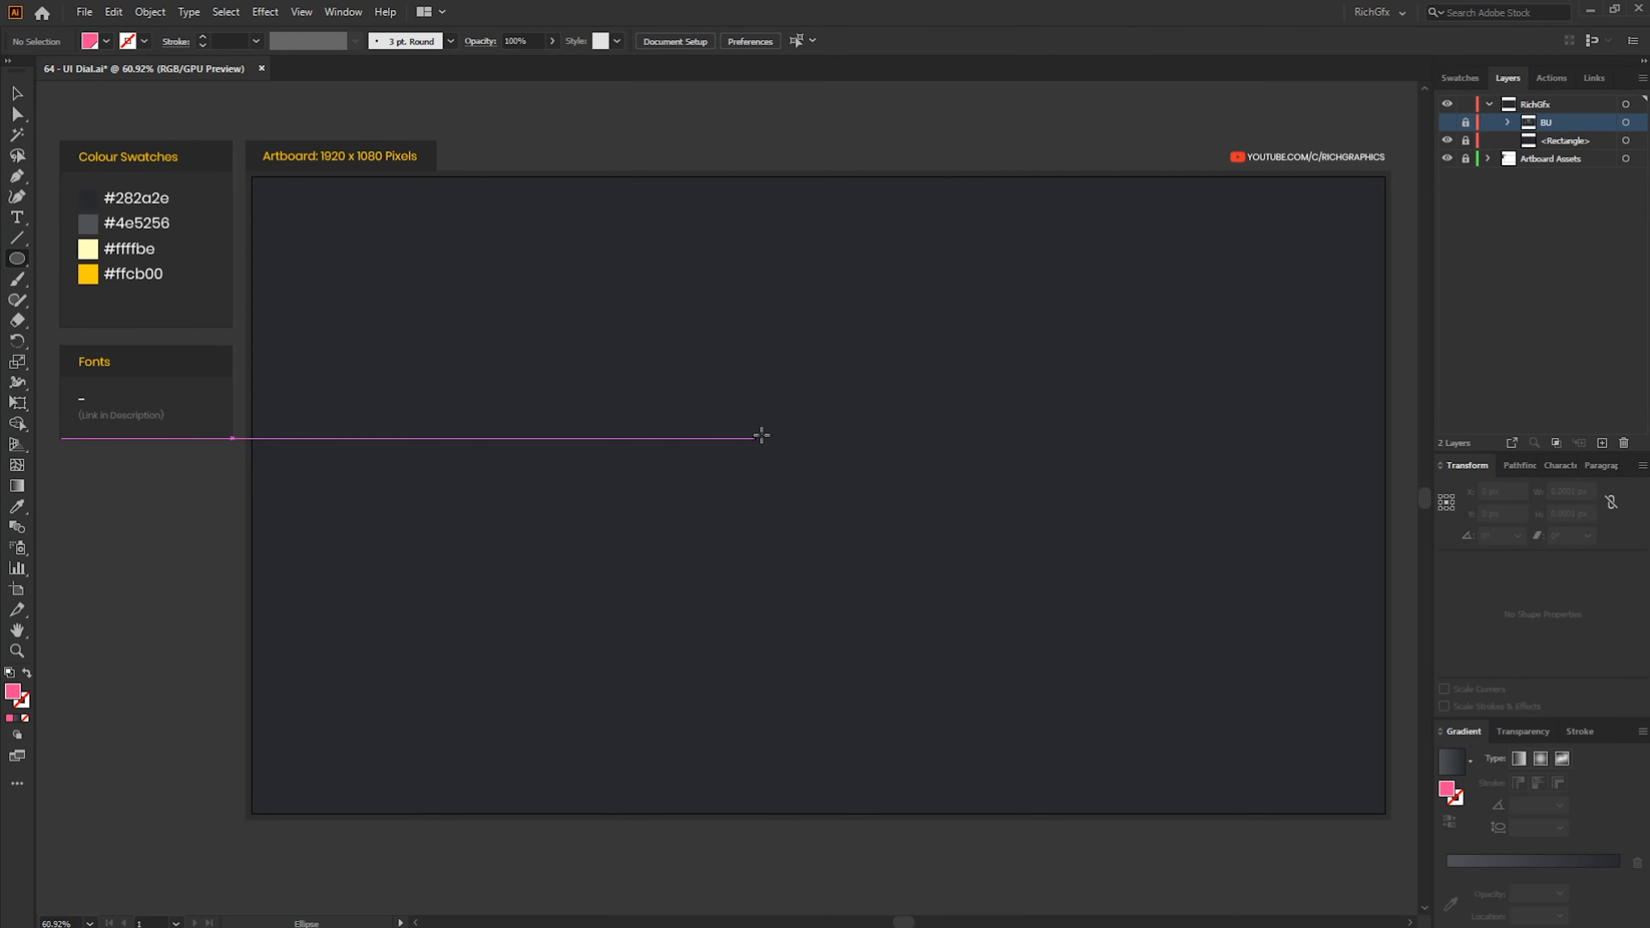
pyautogui.moveTo(746, 440); pyautogui.dragTo(963, 604)
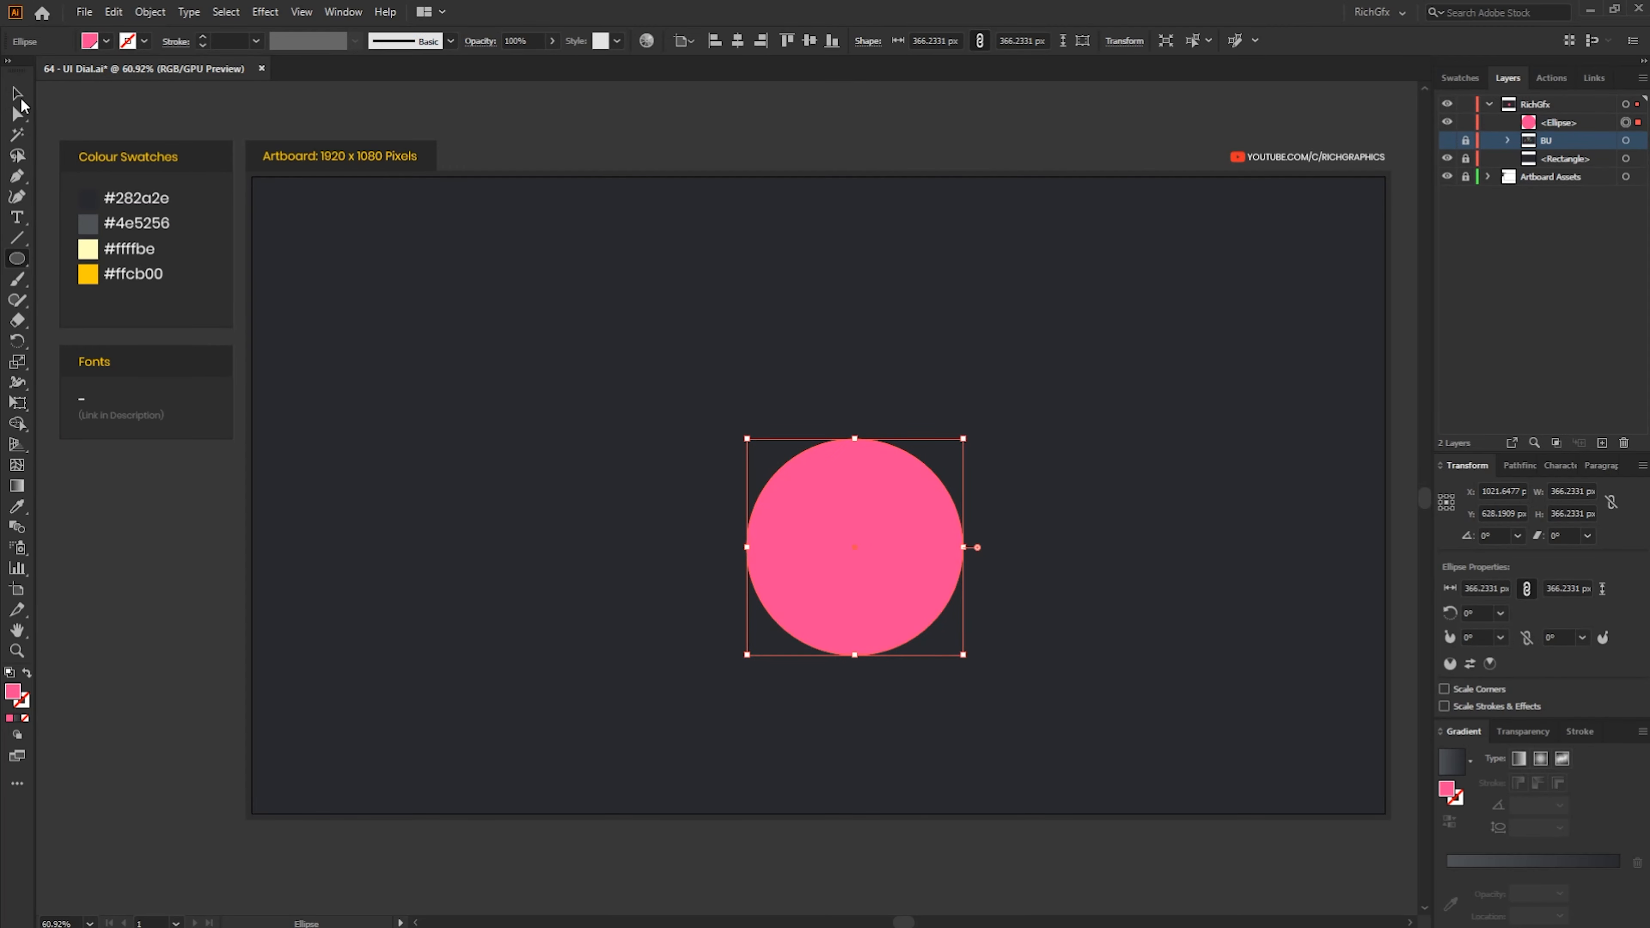
pyautogui.click(18, 97)
pyautogui.click(737, 40)
pyautogui.click(809, 41)
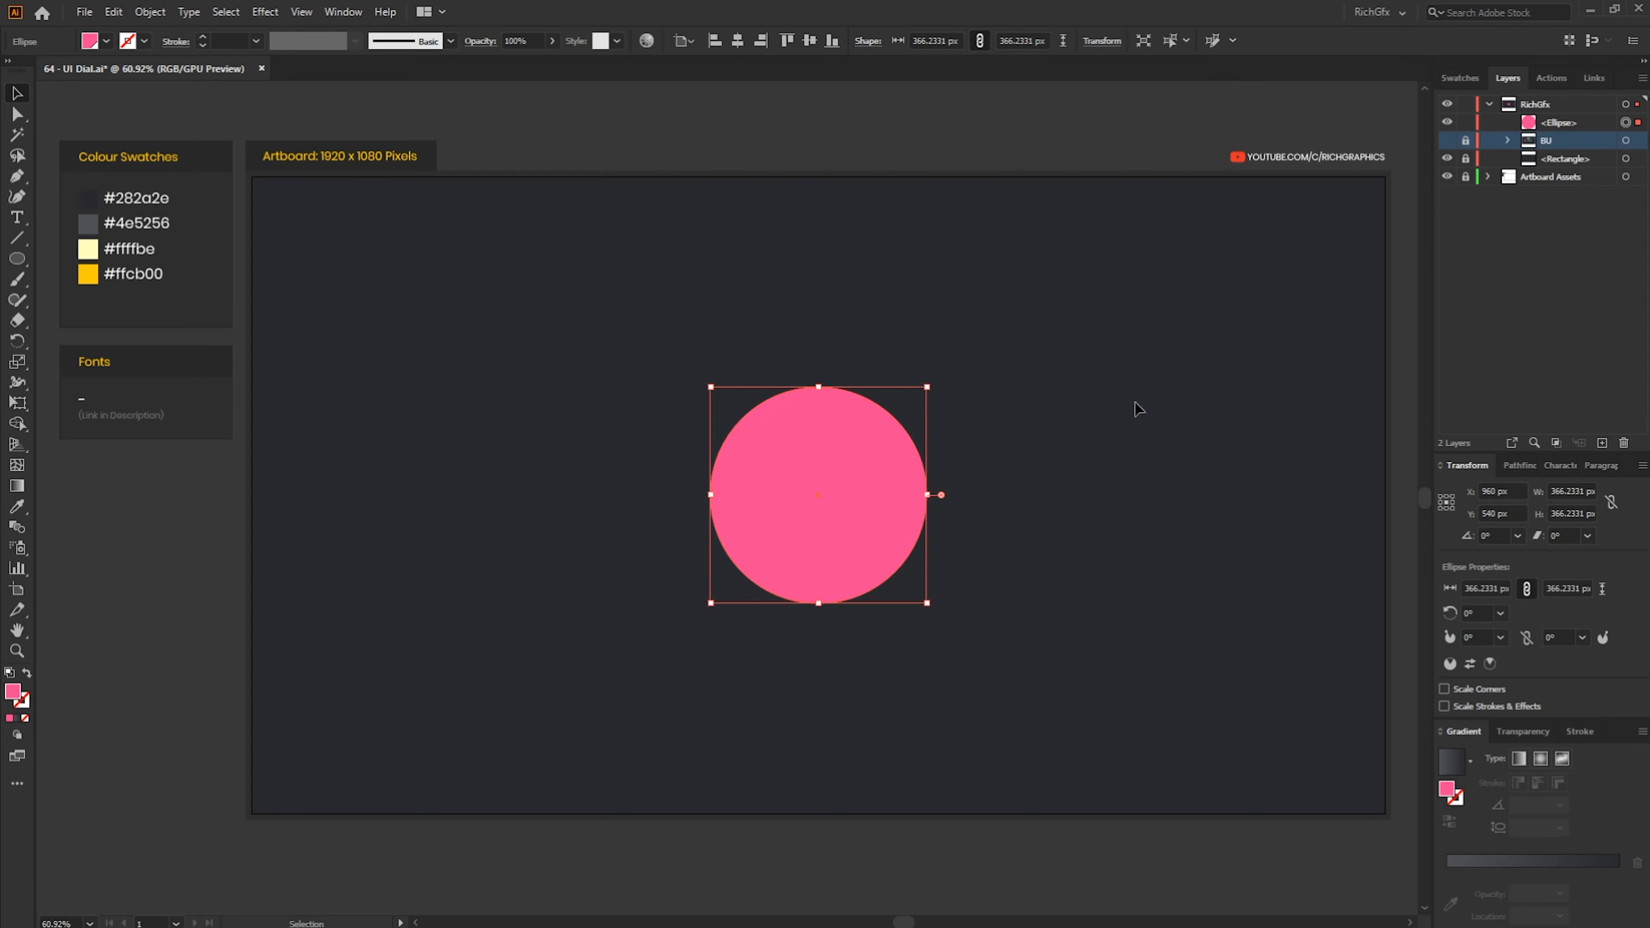
pyautogui.click(1130, 558)
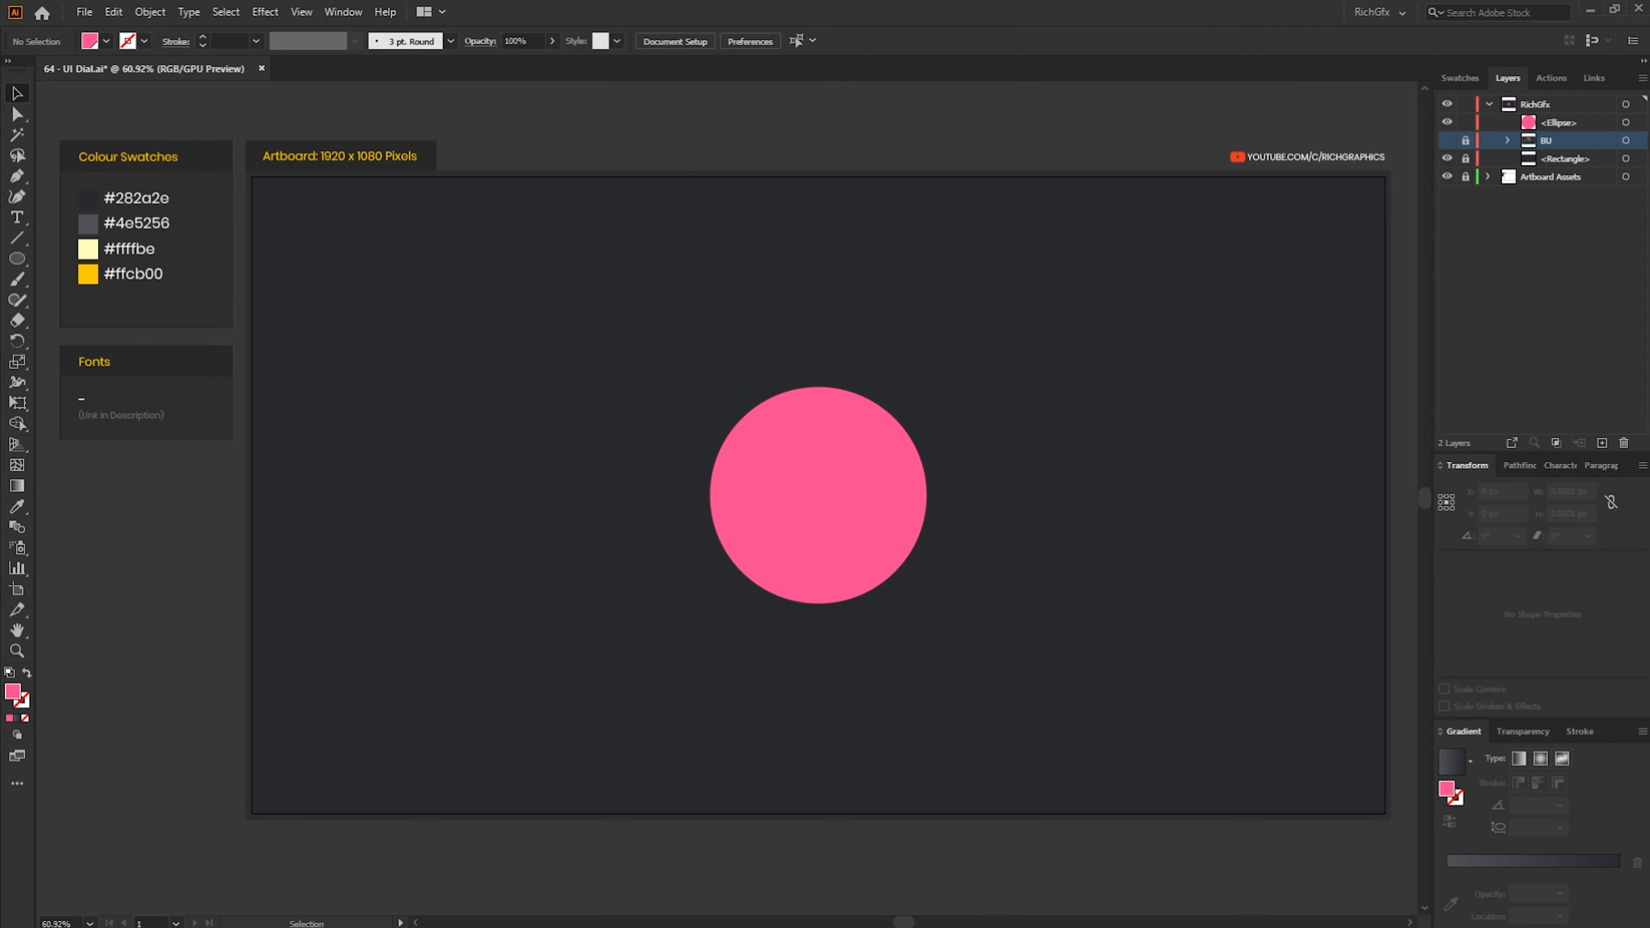
# Paste a copy of the pink circle in place as a light green circle, scaled about its centre to about 326 px
pyautogui.click(807, 385)
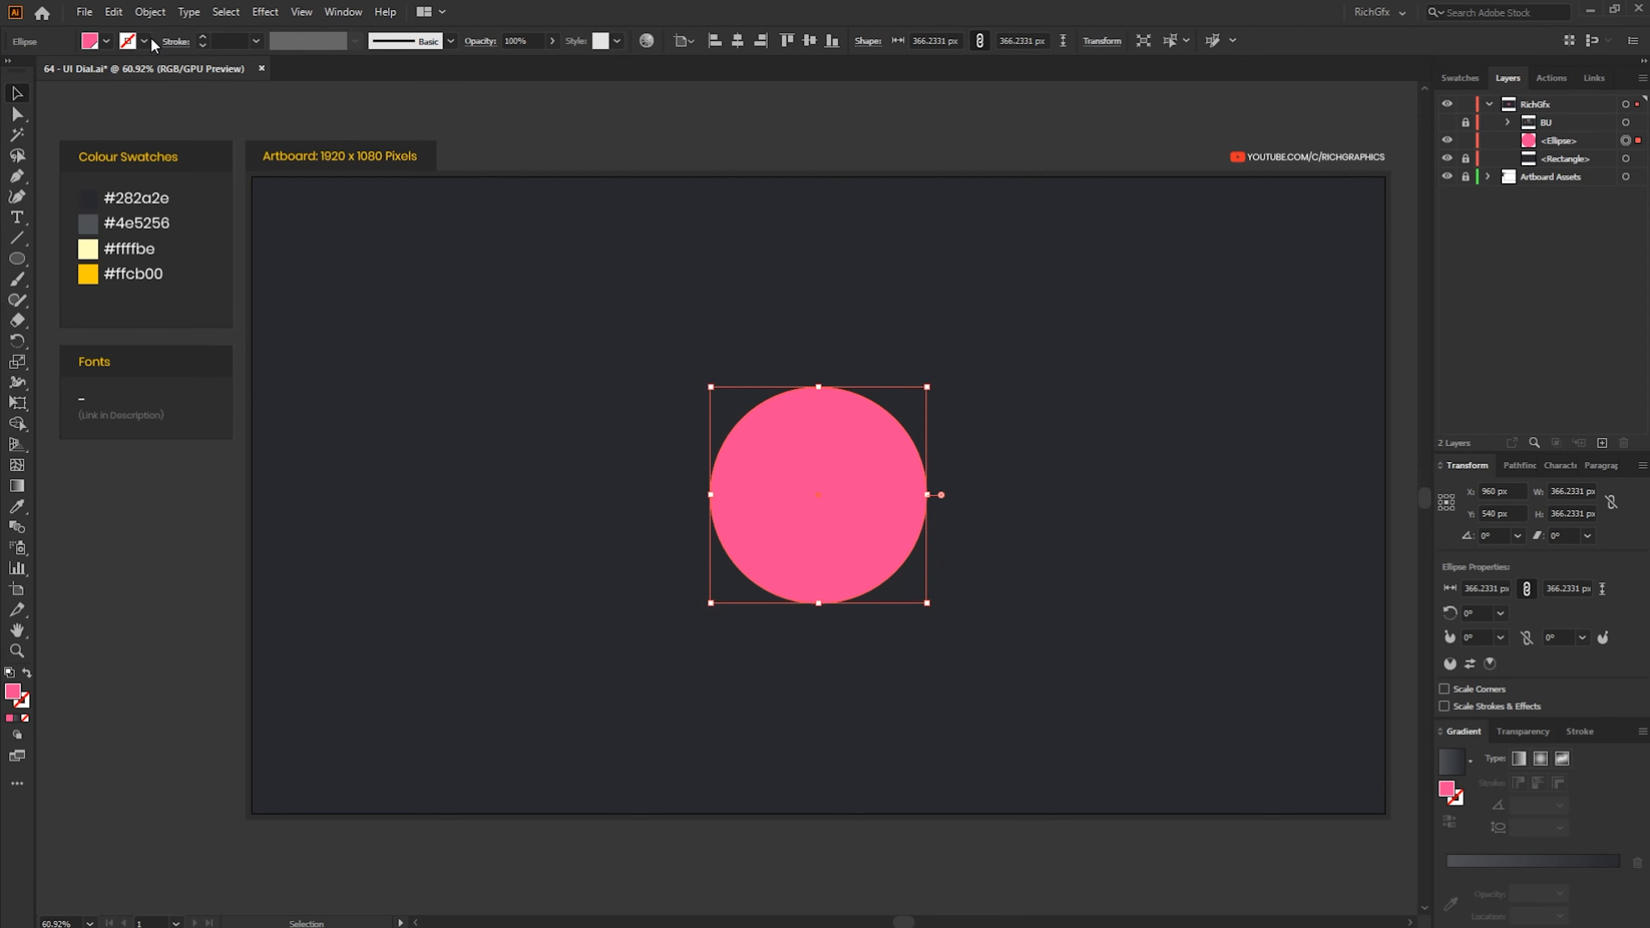
pyautogui.click(107, 12)
pyautogui.click(146, 95)
pyautogui.click(112, 13)
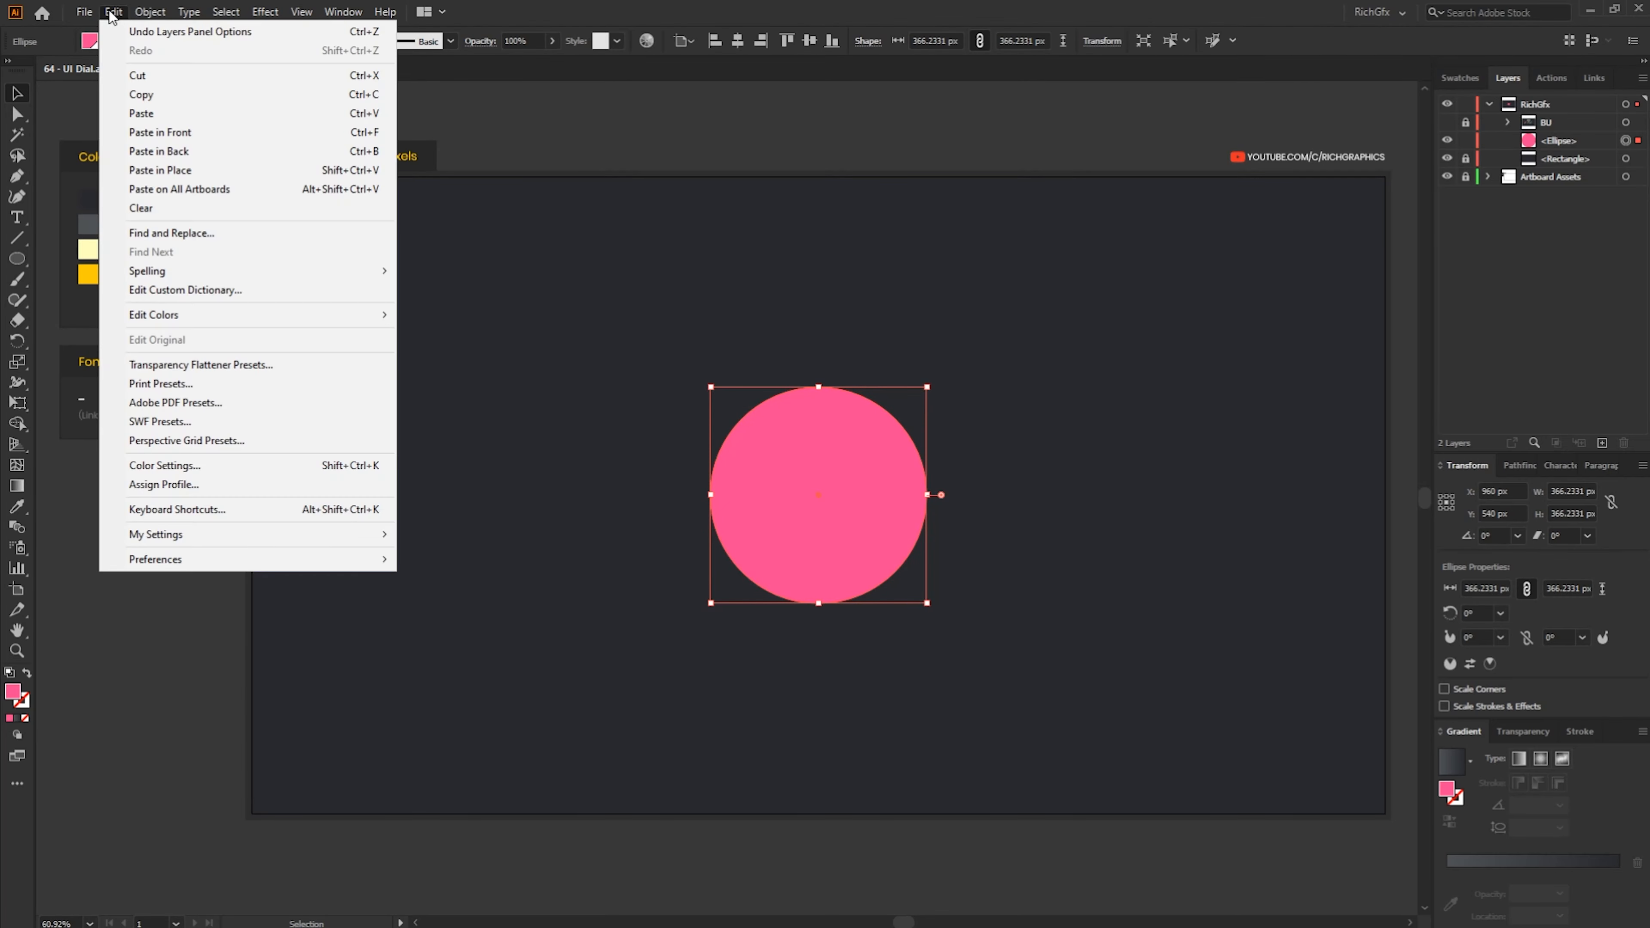
pyautogui.click(188, 170)
pyautogui.click(107, 42)
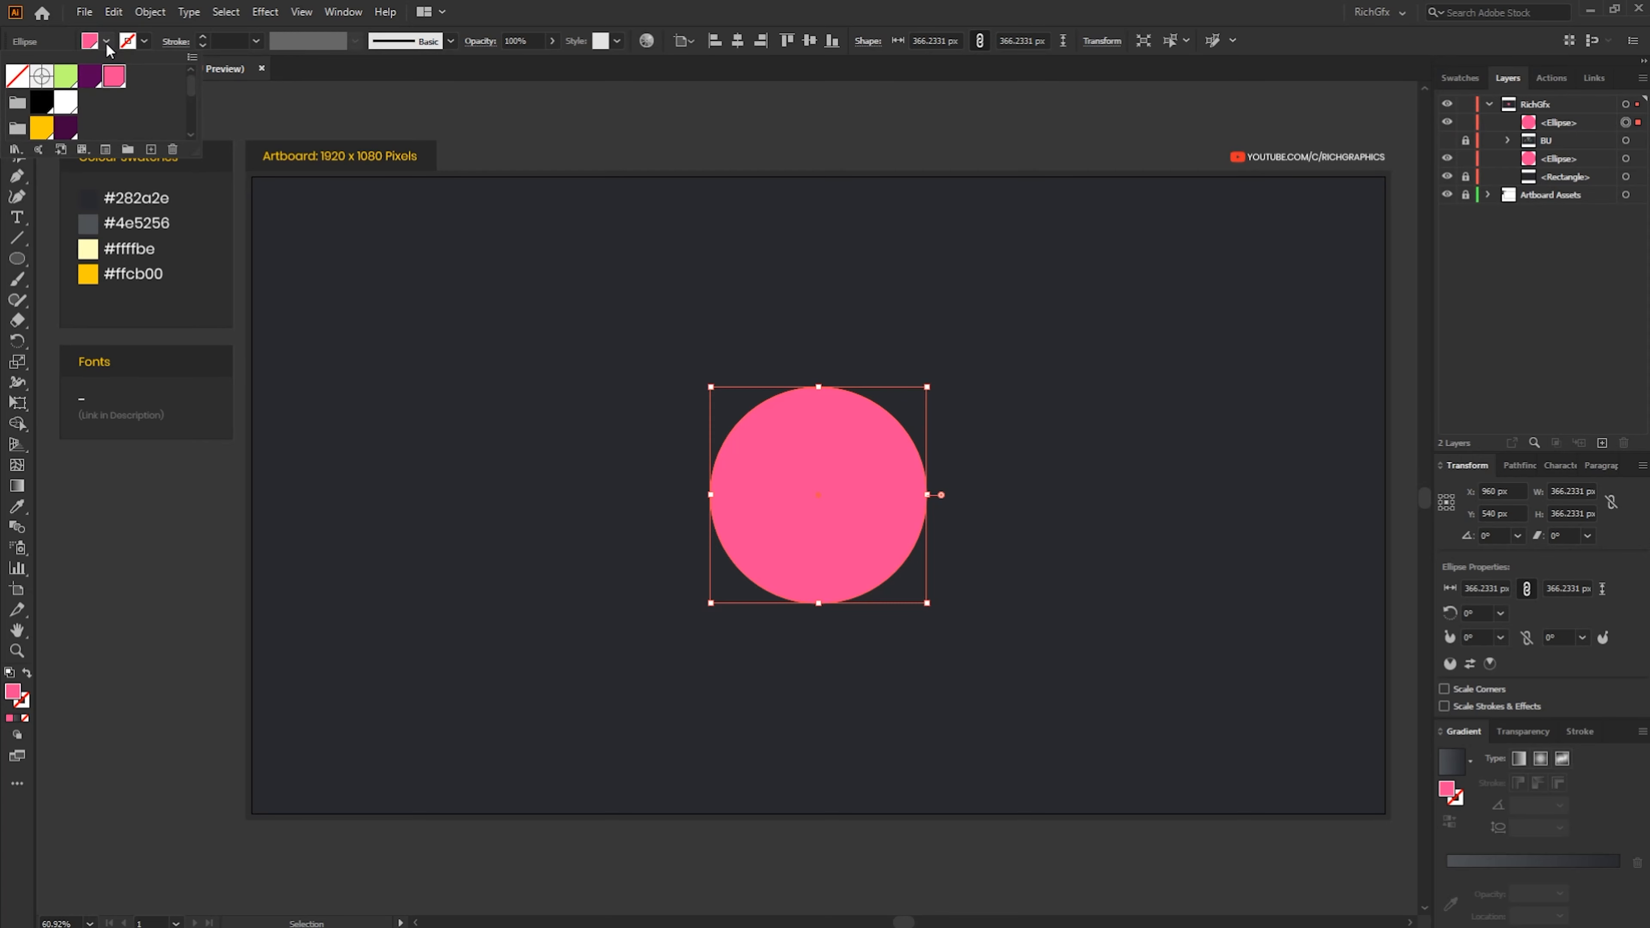
pyautogui.click(66, 76)
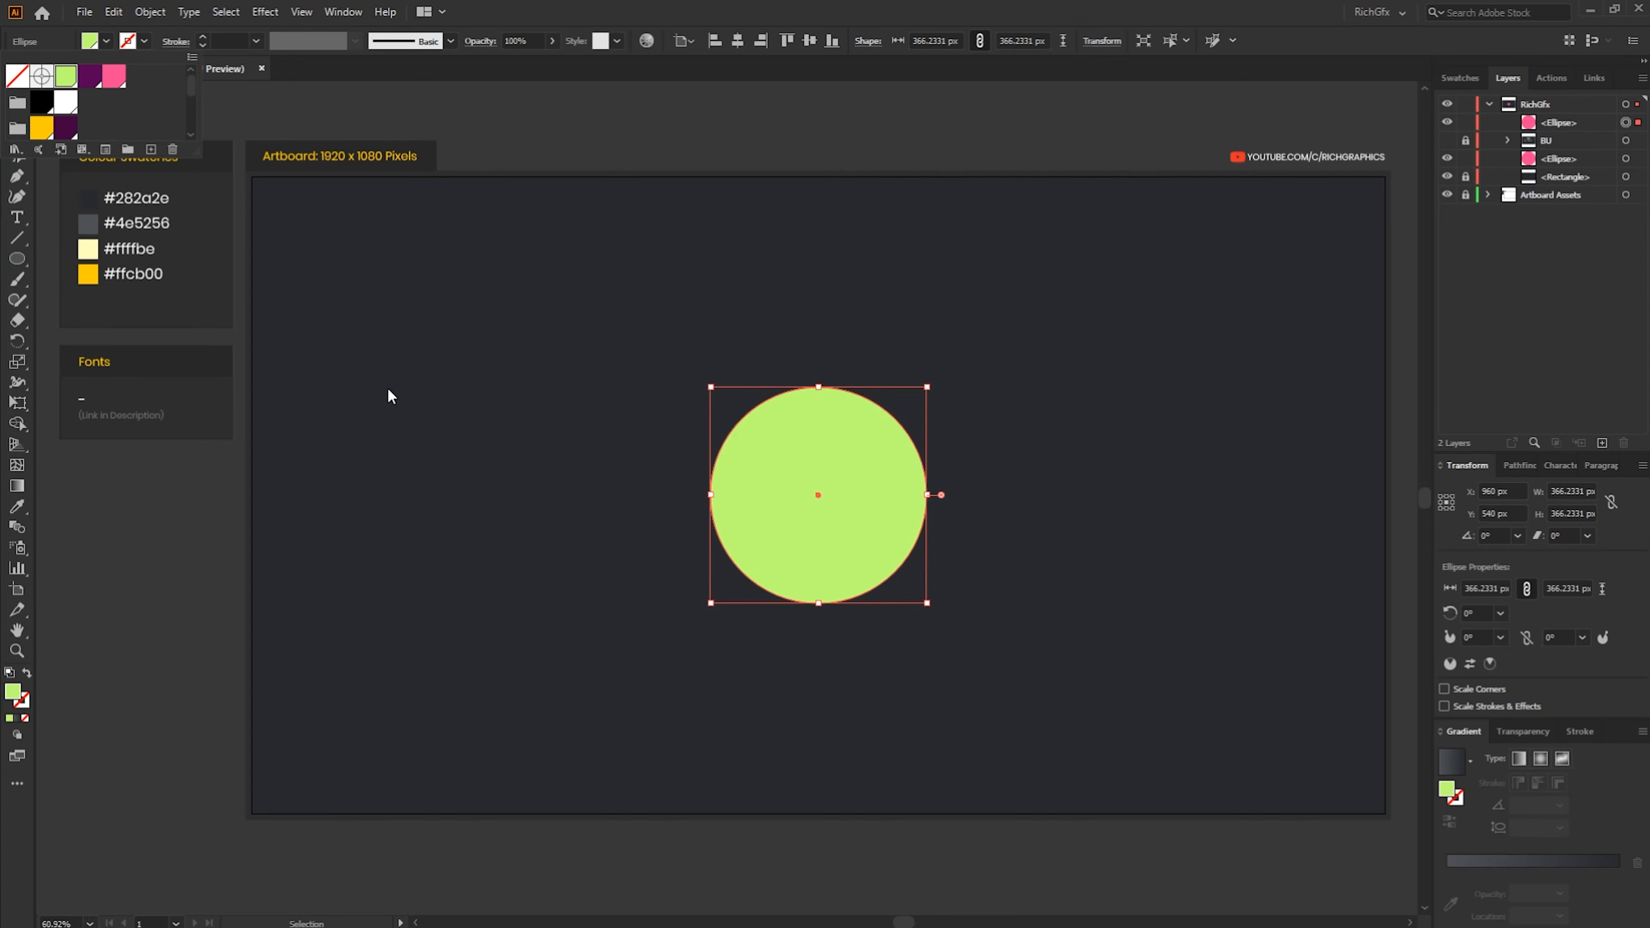
pyautogui.click(826, 8)
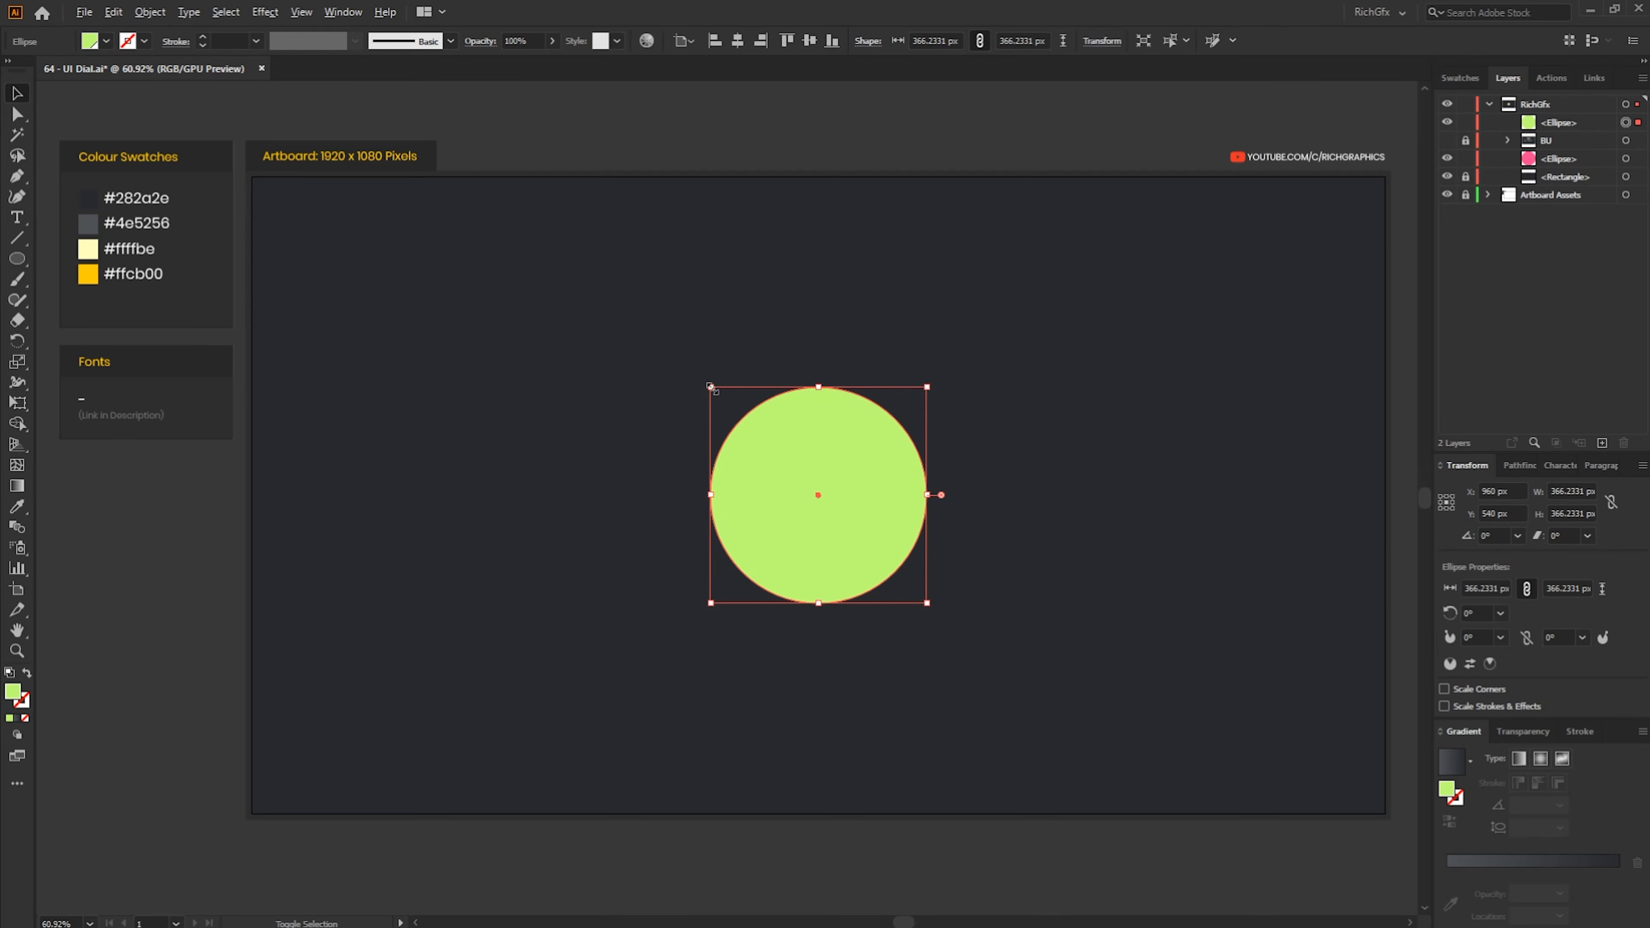
pyautogui.moveTo(711, 386); pyautogui.dragTo(727, 398)
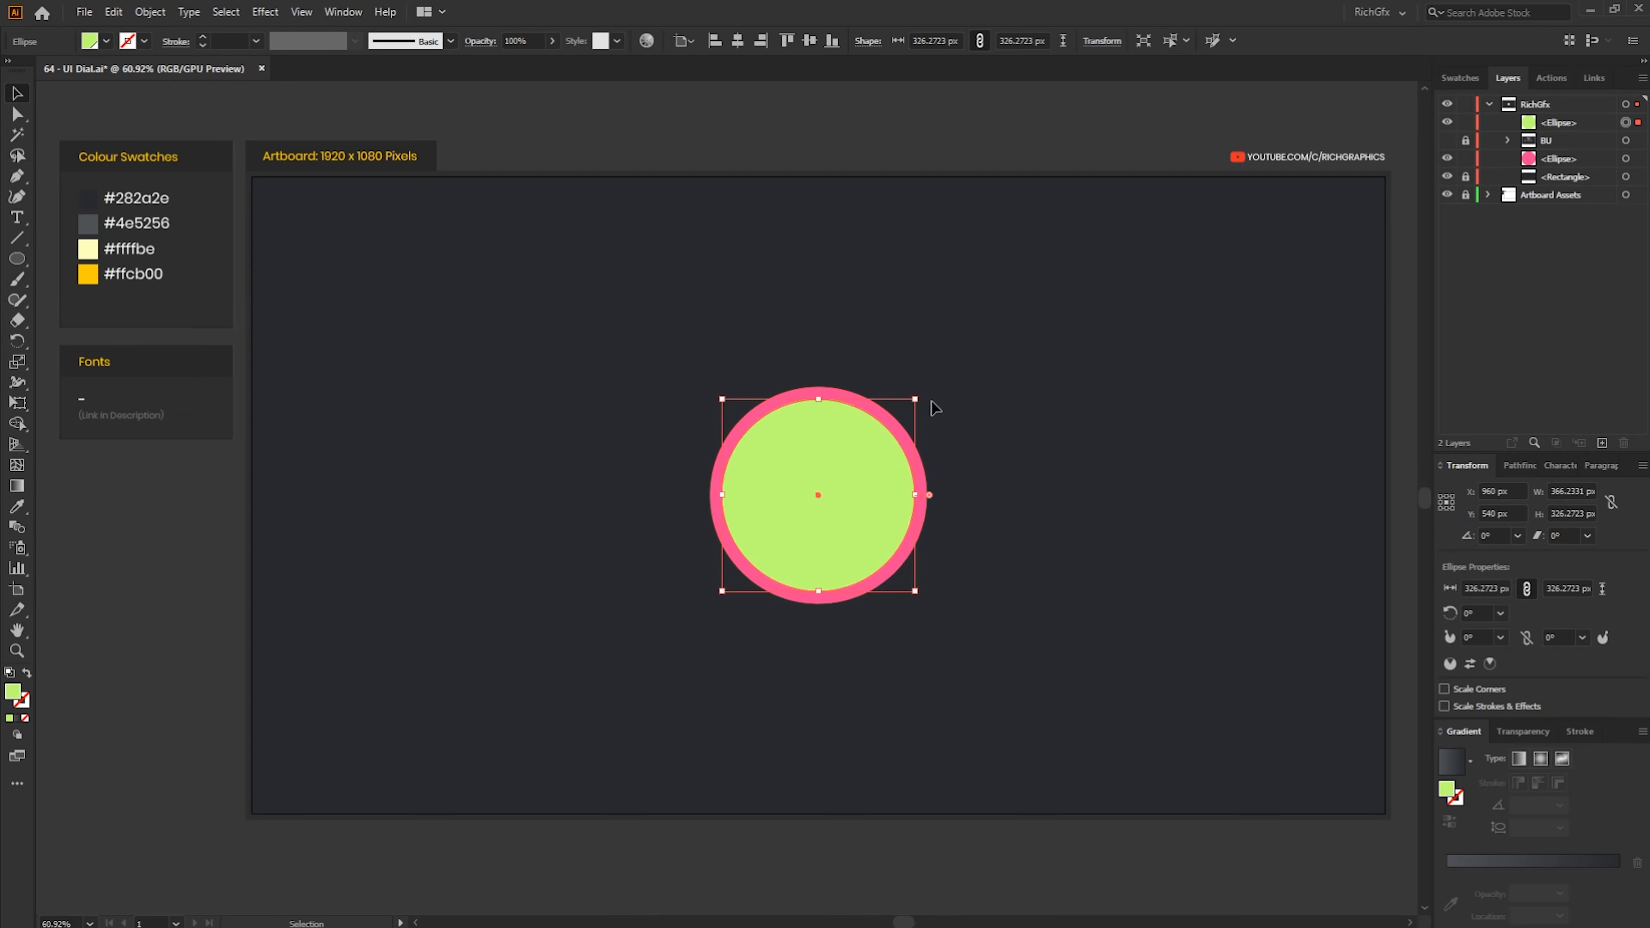
pyautogui.click(1050, 483)
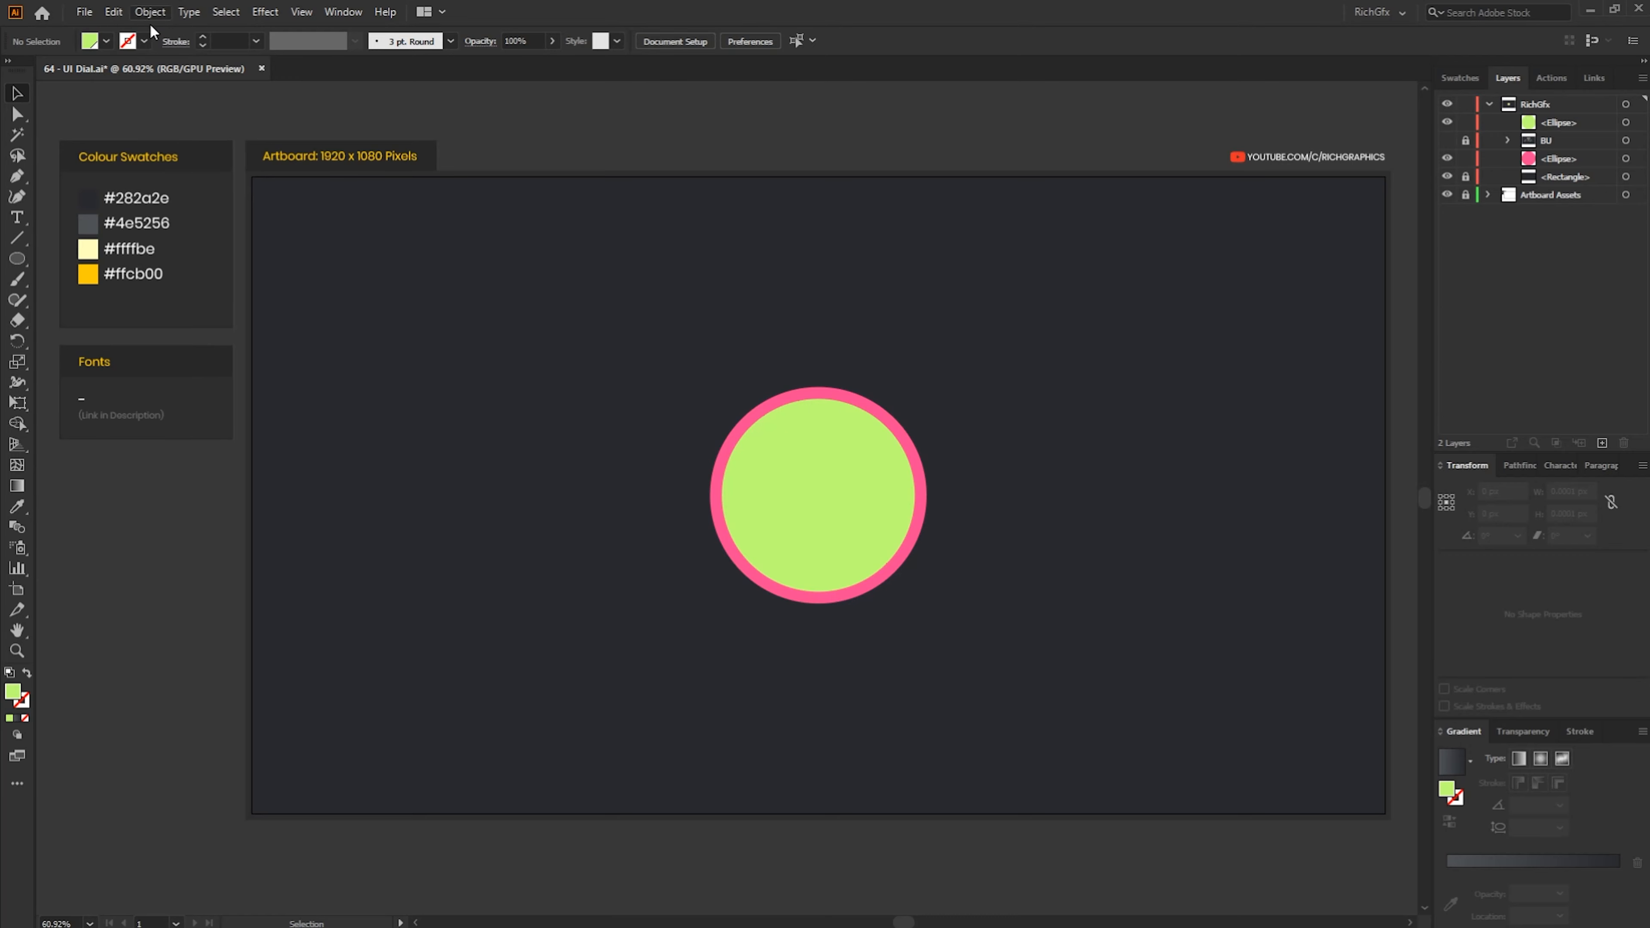
# Paste another copy of the circle in place as a yellow circle, scaled about its centre to fit inside the green one
pyautogui.click(116, 13)
pyautogui.click(248, 191)
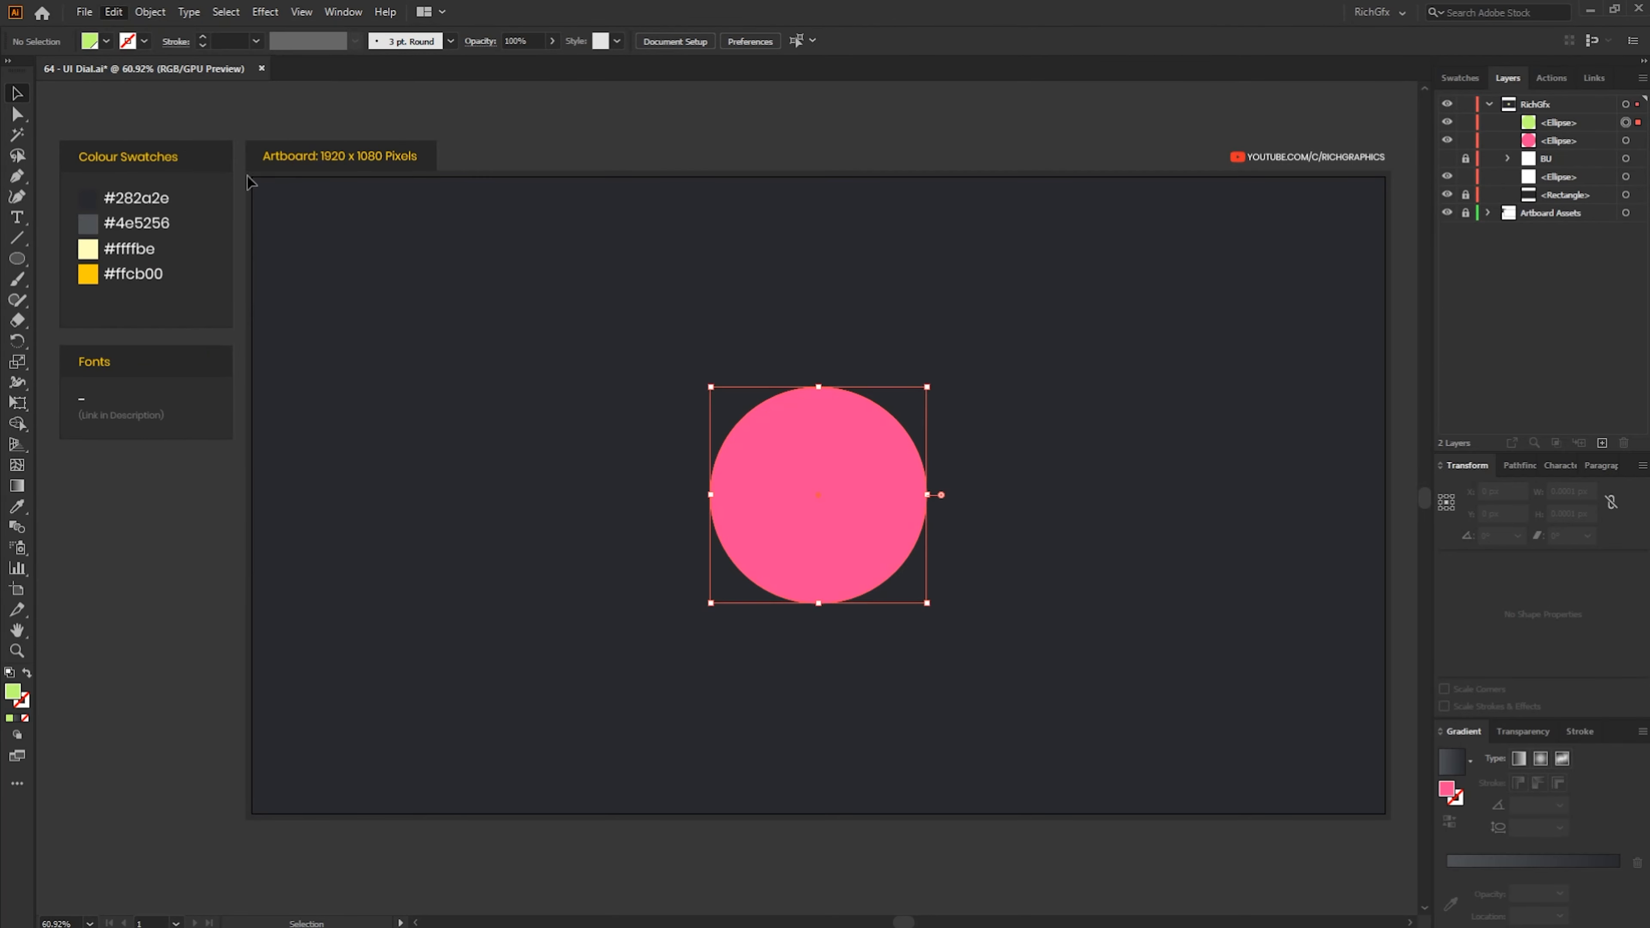
pyautogui.click(105, 41)
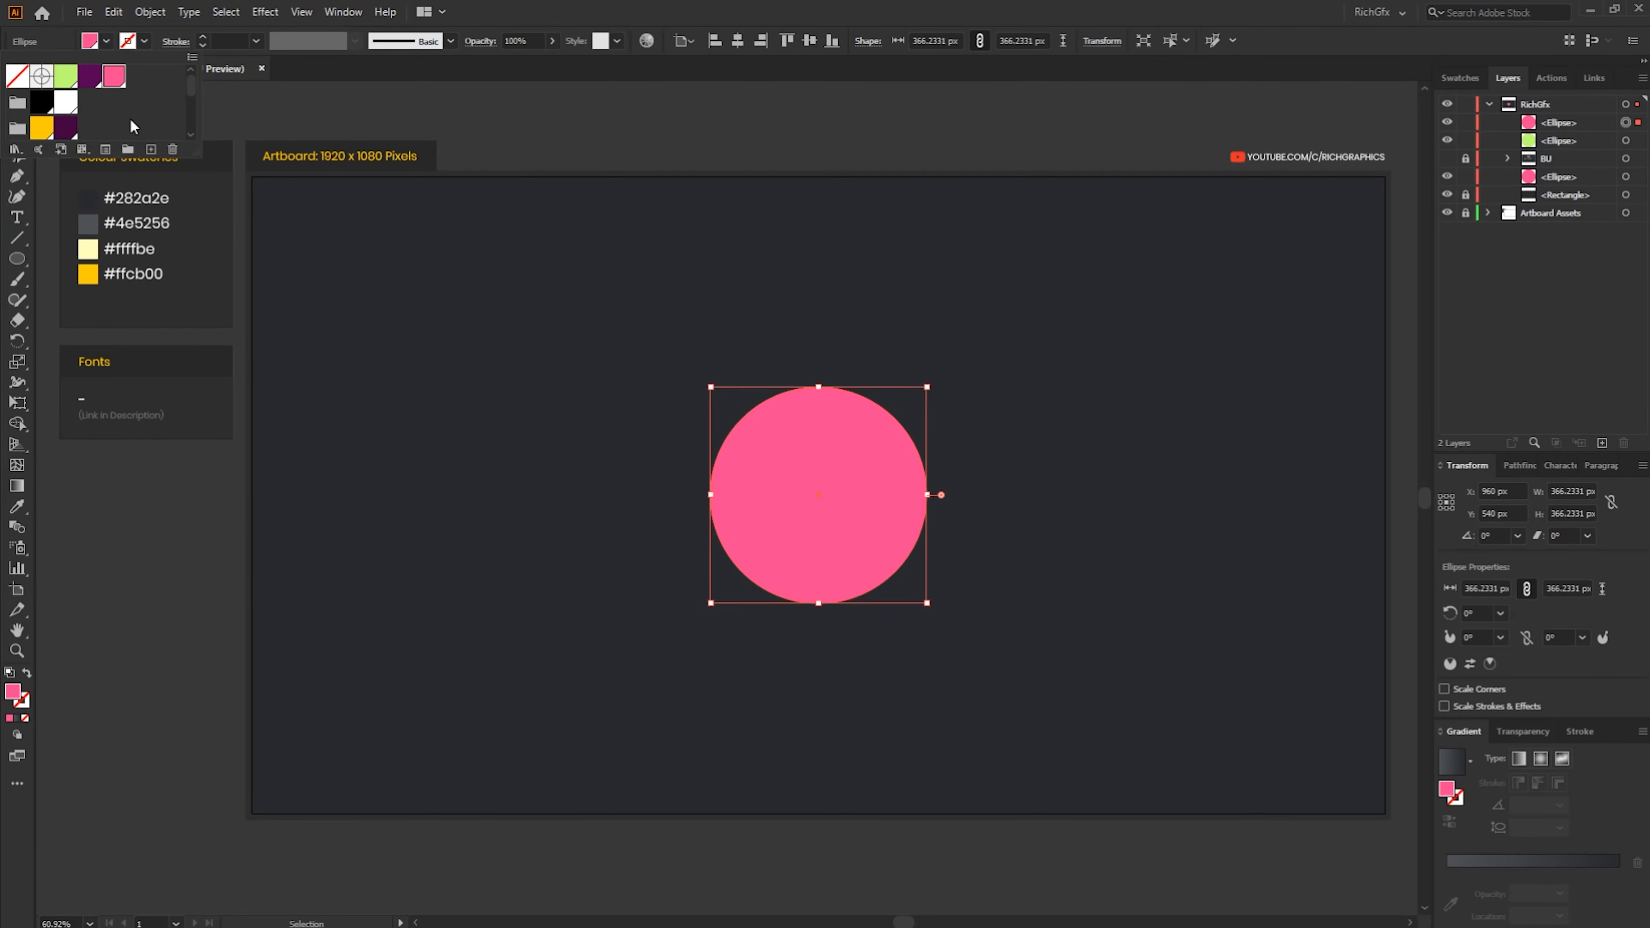
pyautogui.click(46, 132)
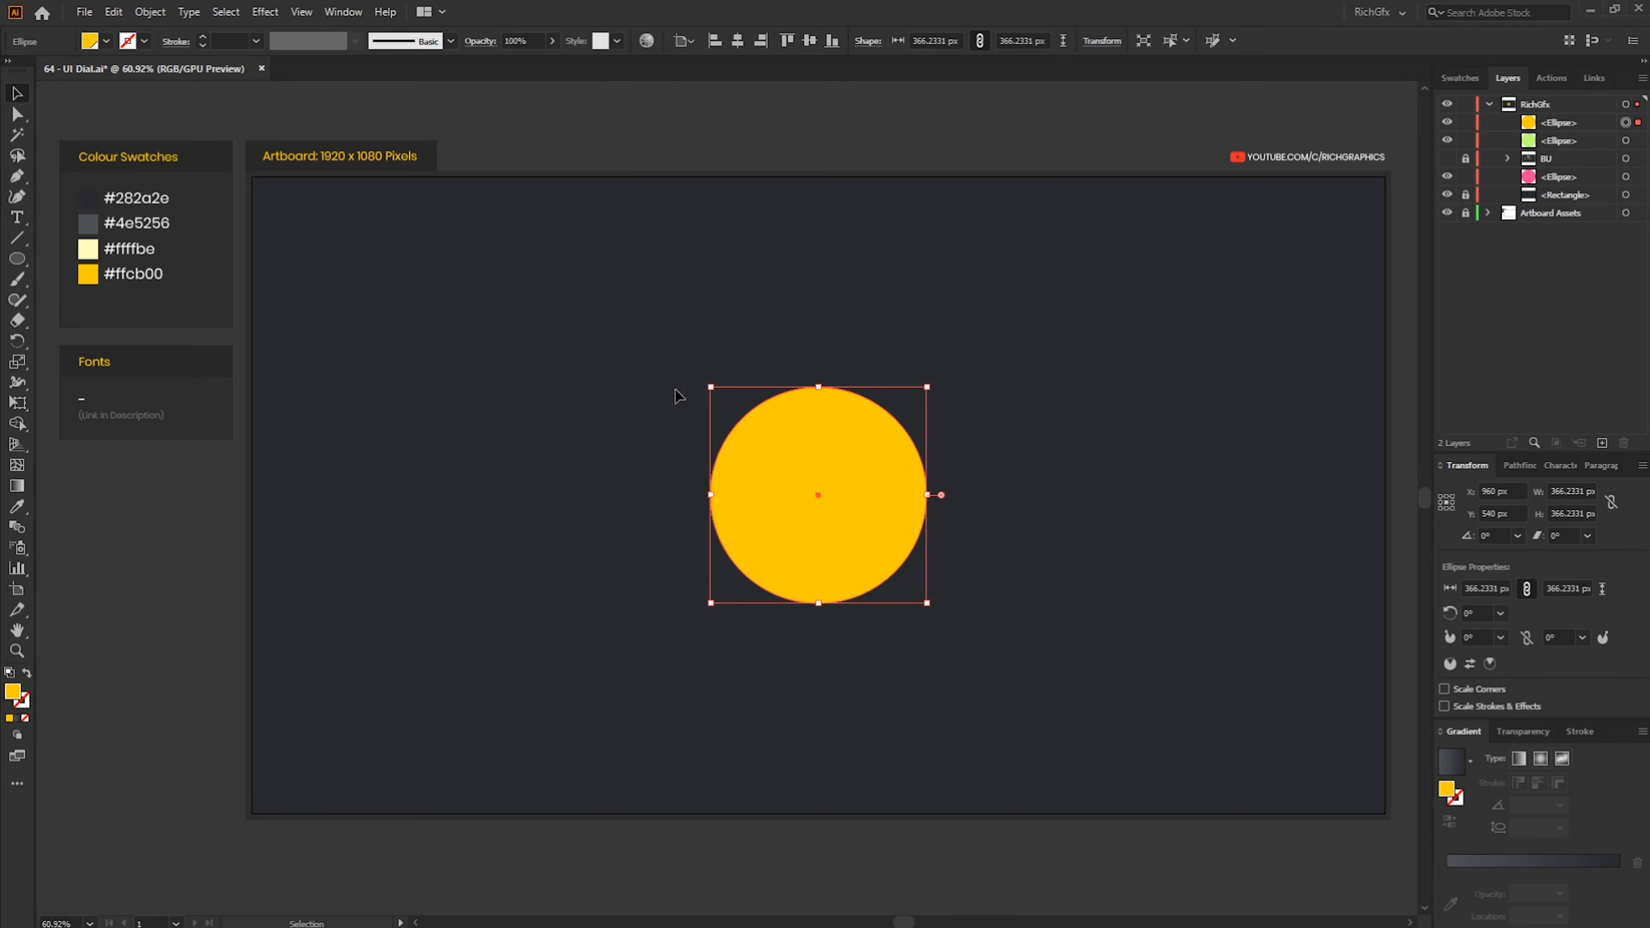
pyautogui.moveTo(711, 387); pyautogui.dragTo(746, 422)
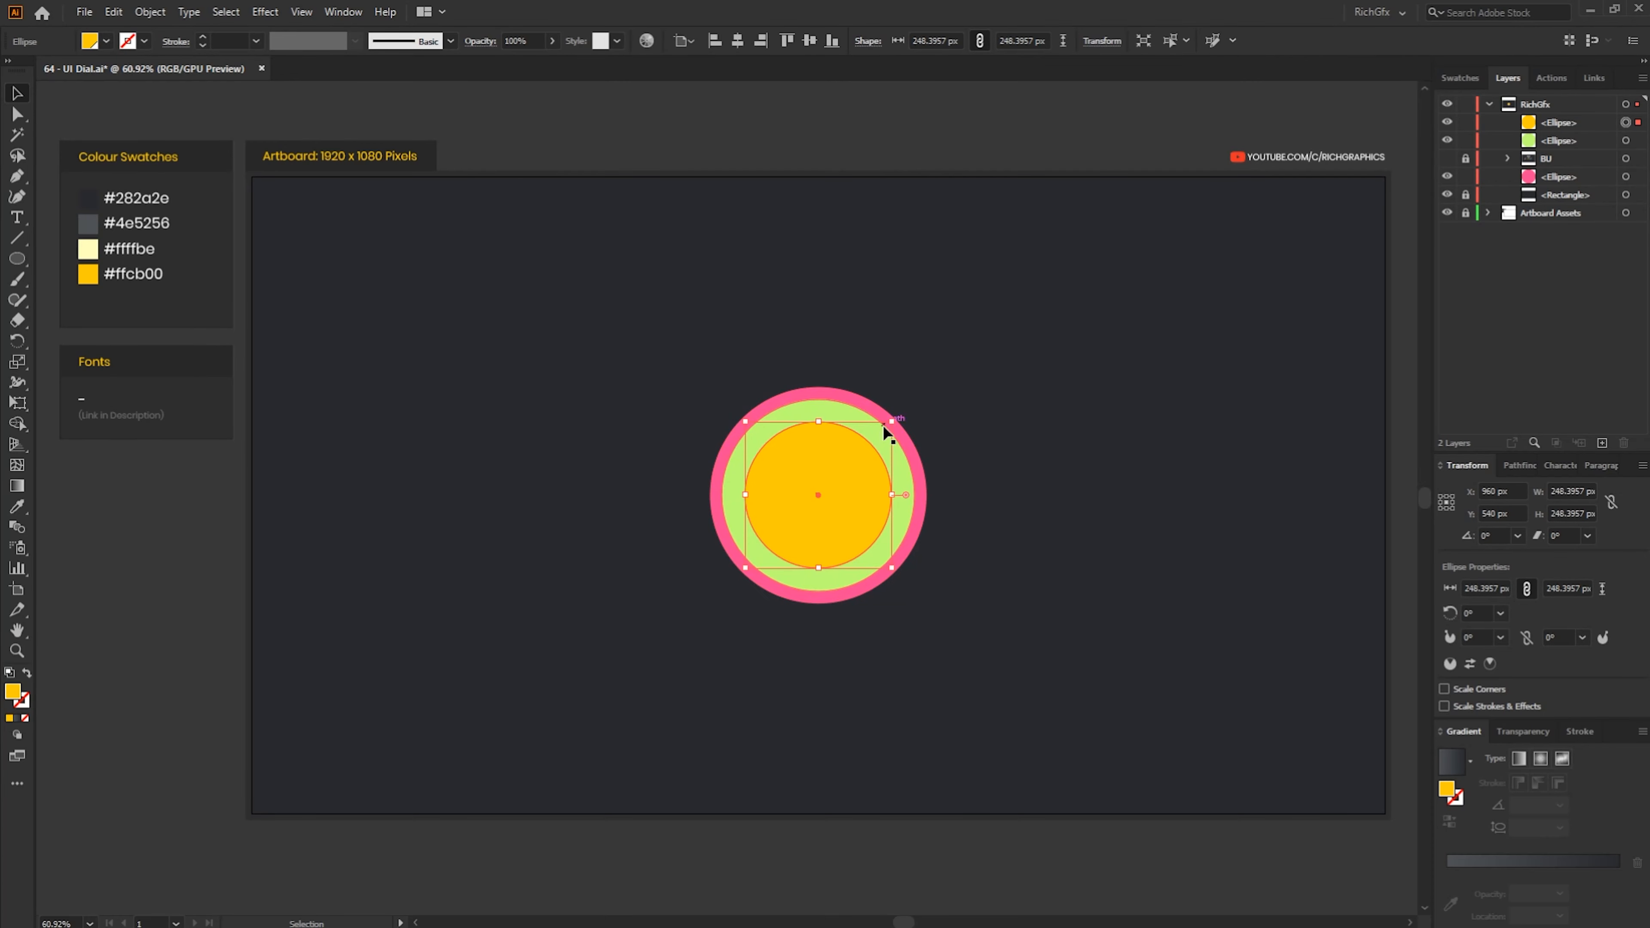
pyautogui.moveTo(891, 422); pyautogui.dragTo(882, 424)
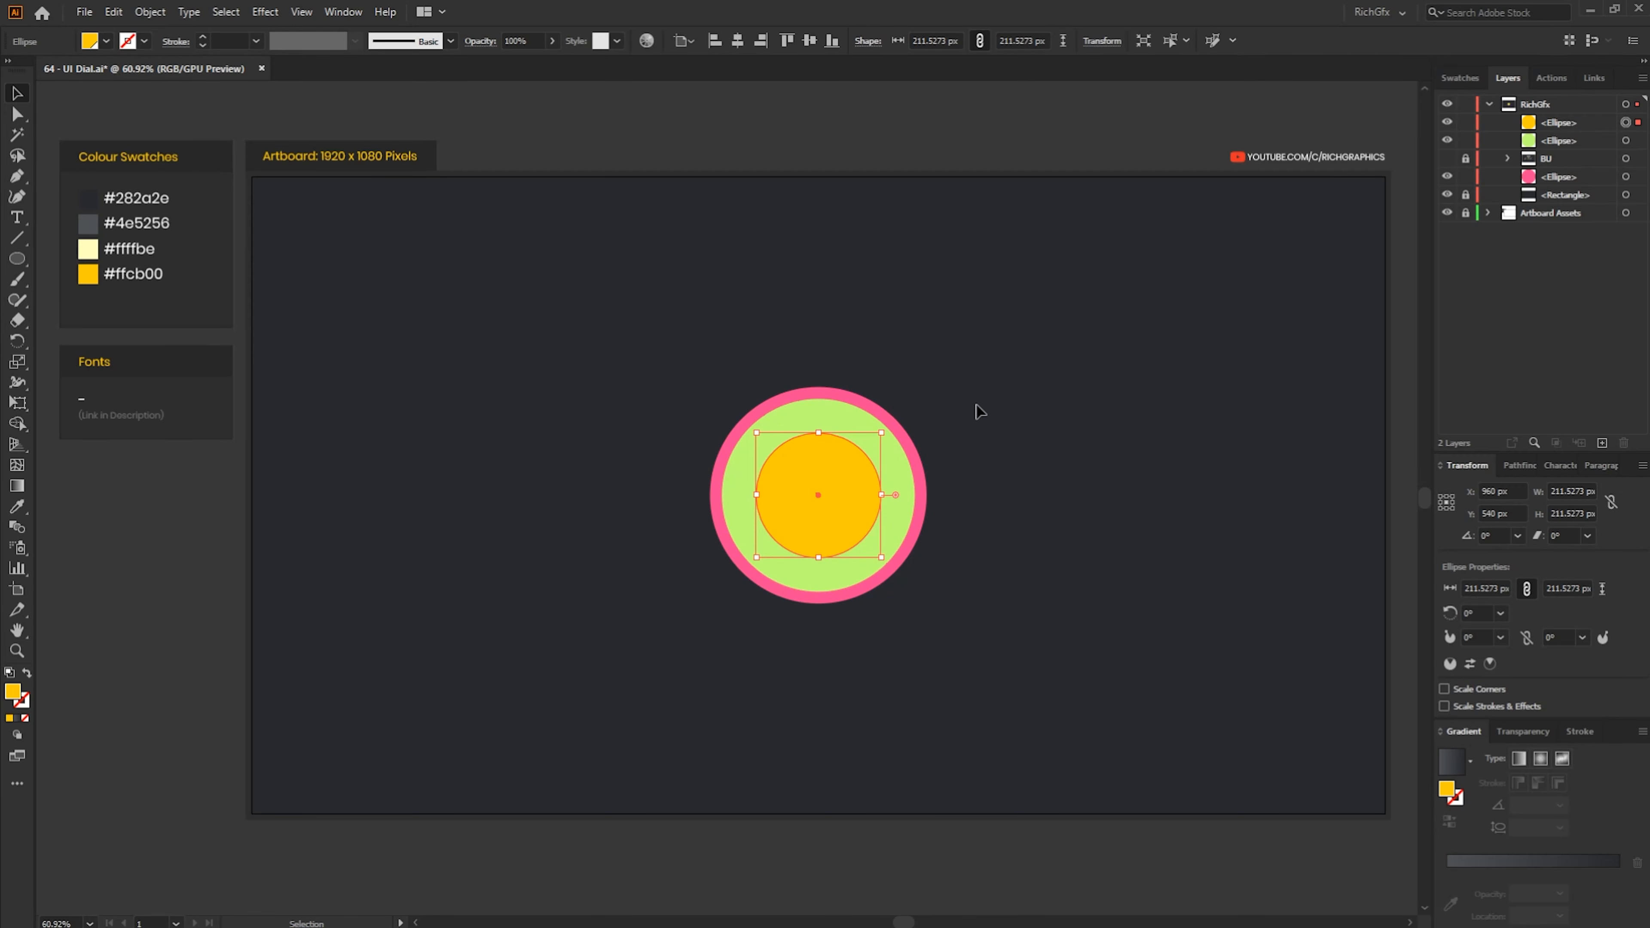
pyautogui.moveTo(882, 433); pyautogui.dragTo(891, 424)
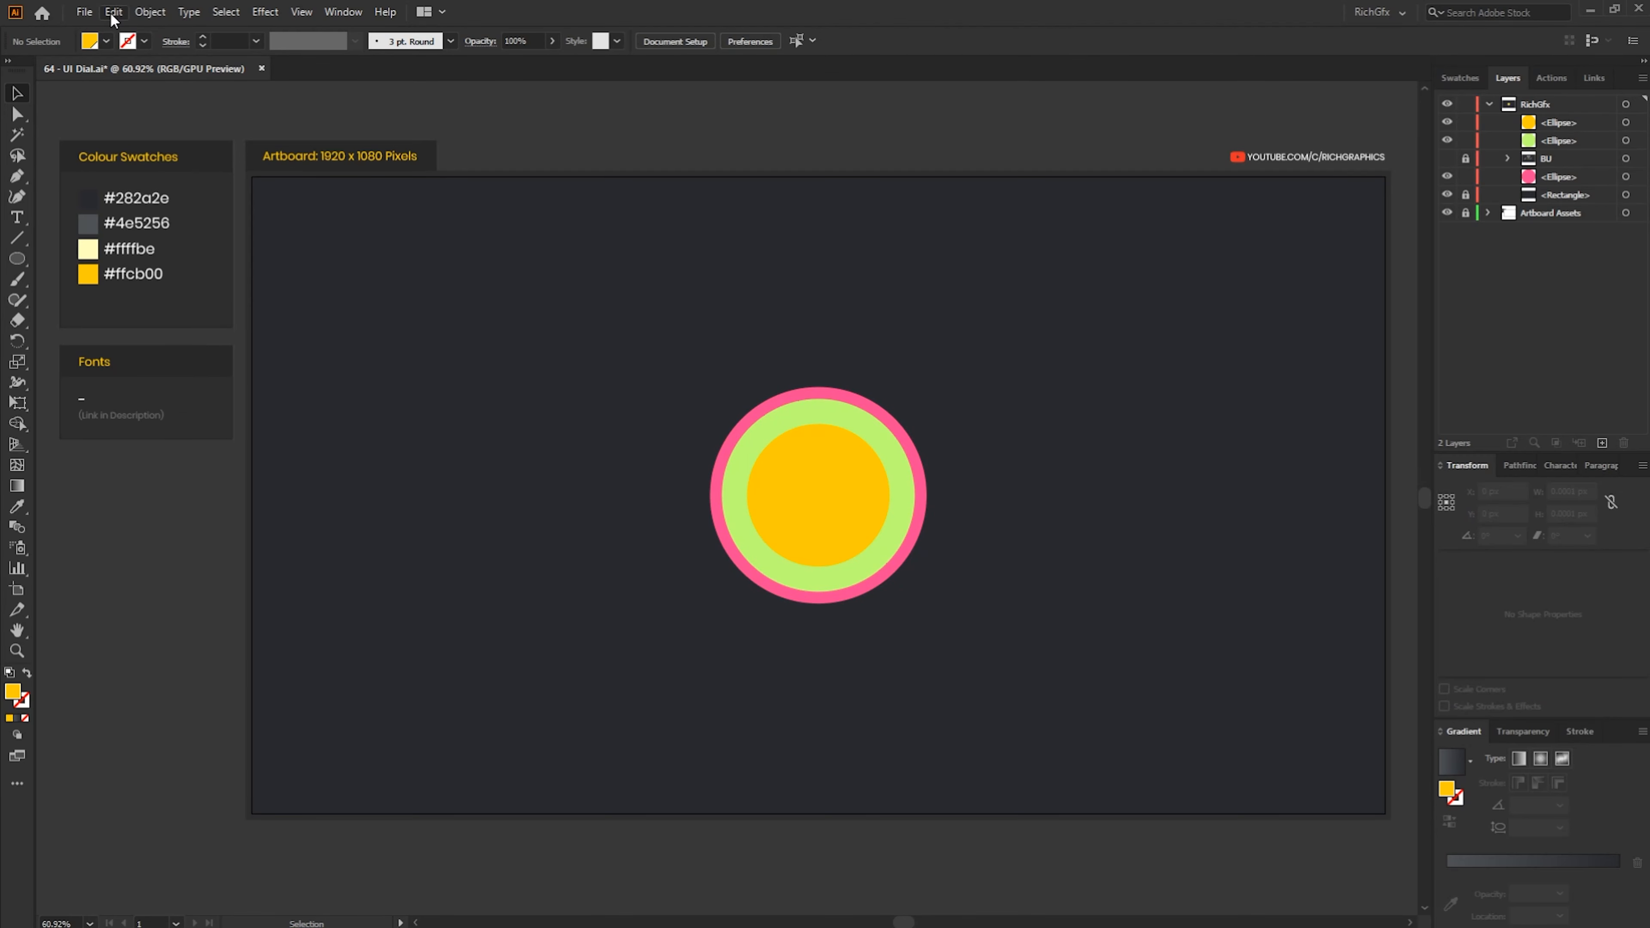
# Paste another copy of the circle in place as a dark purple circle, scaled about its centre to leave a thin yellow ring
pyautogui.click(114, 13)
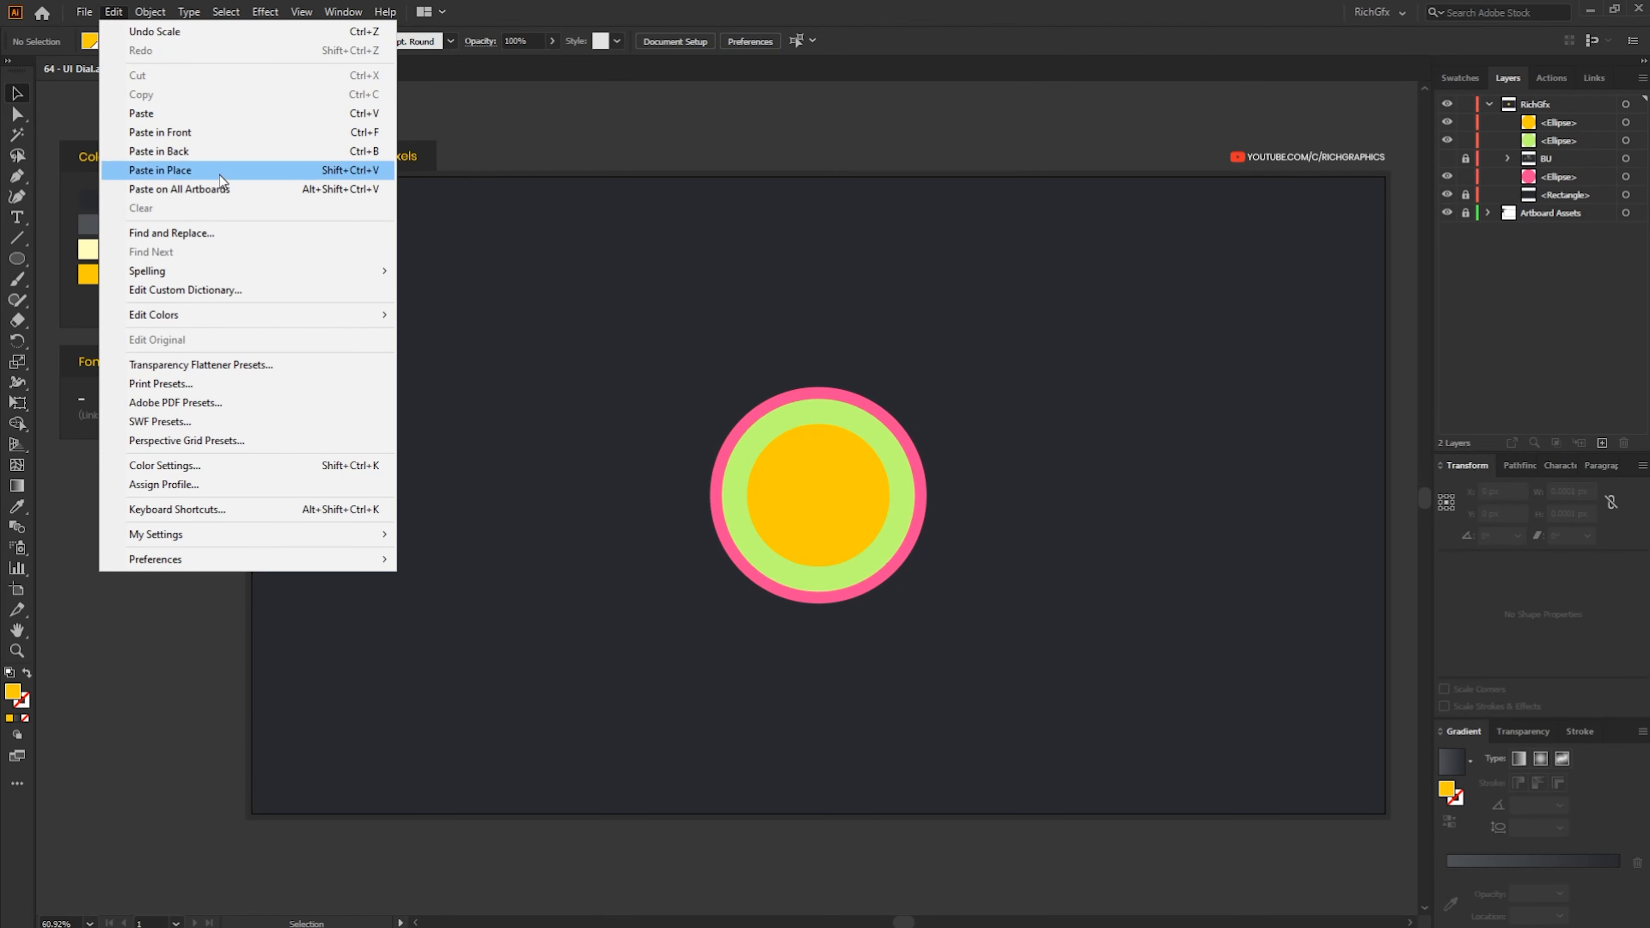
pyautogui.click(220, 178)
pyautogui.click(144, 41)
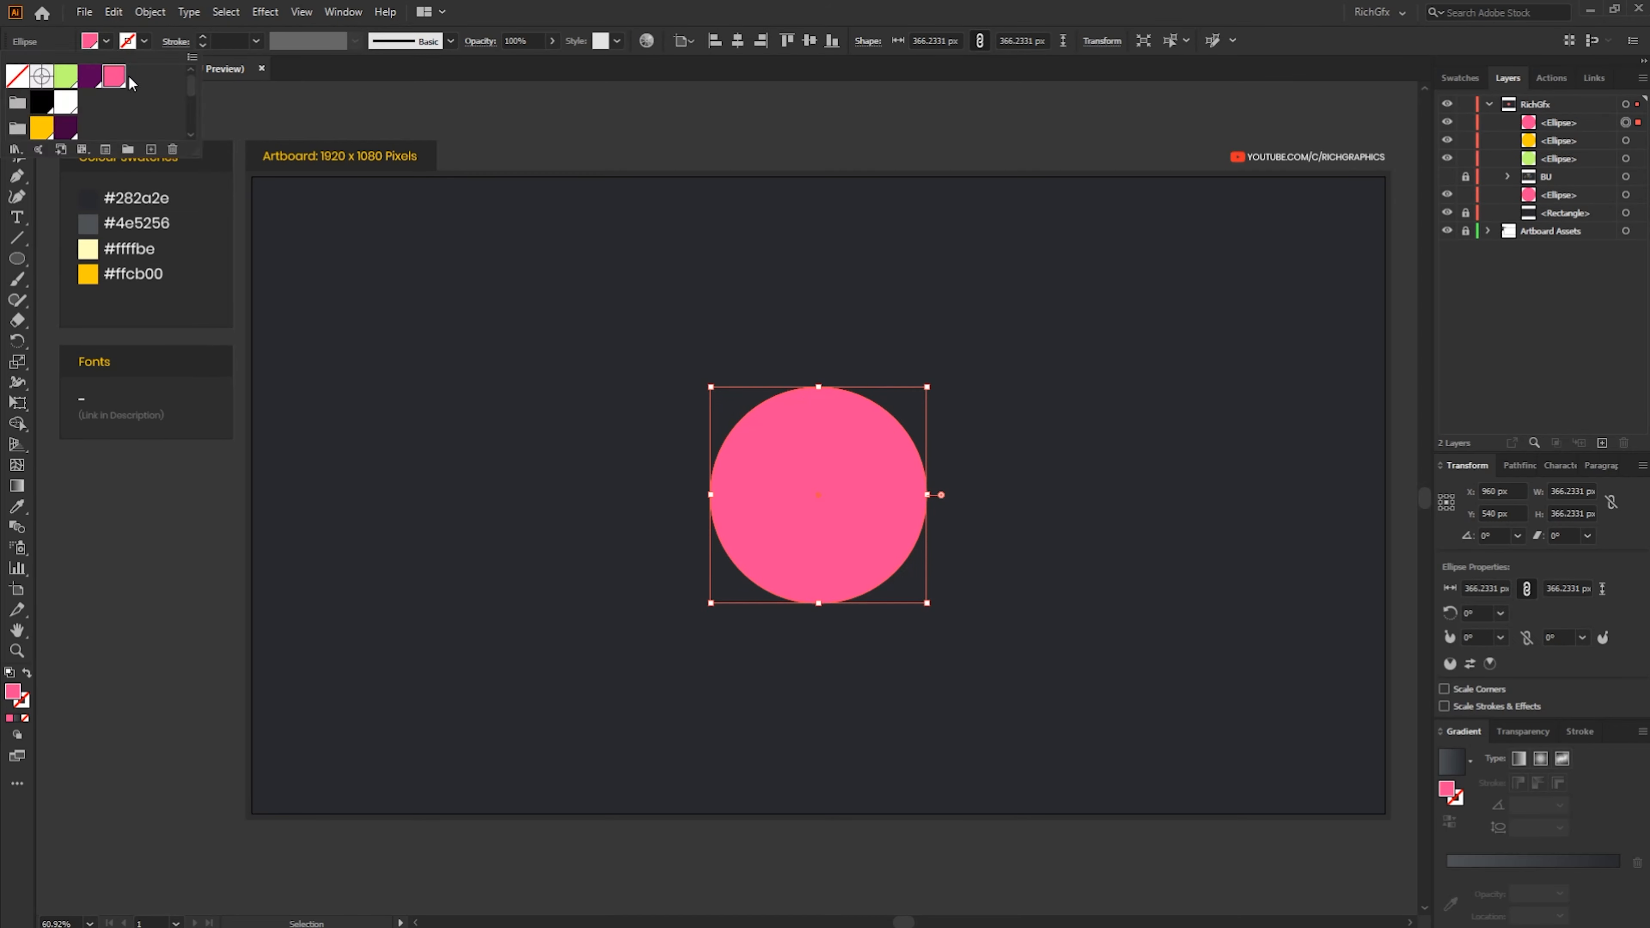
pyautogui.click(66, 128)
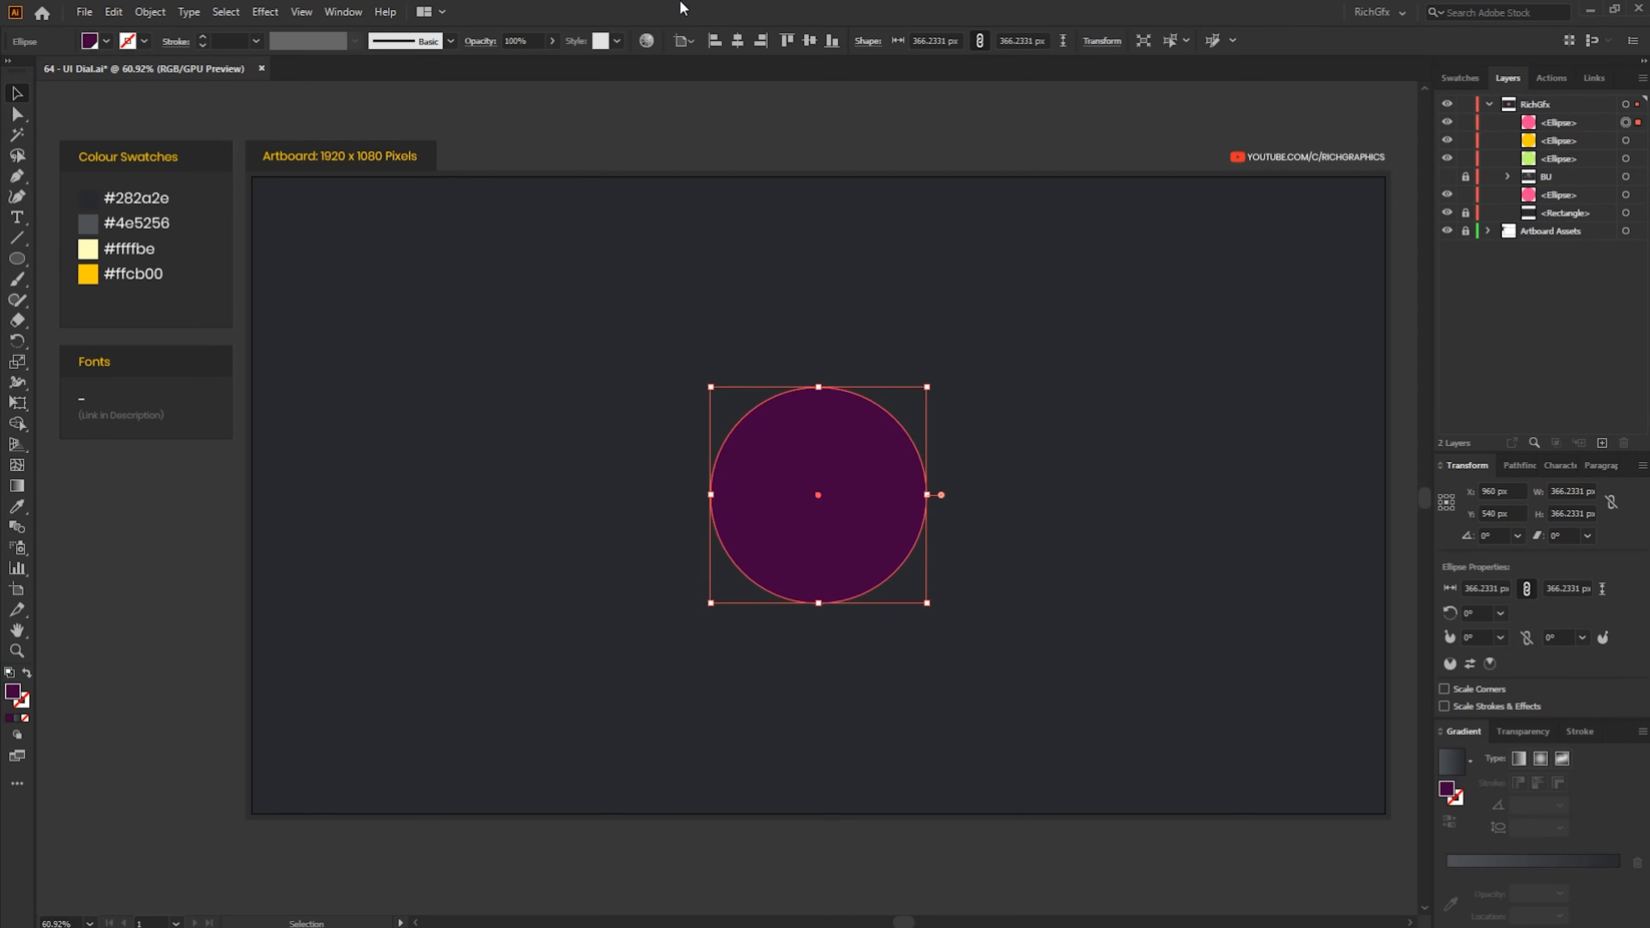
pyautogui.moveTo(710, 388); pyautogui.dragTo(873, 442)
pyautogui.click(1040, 489)
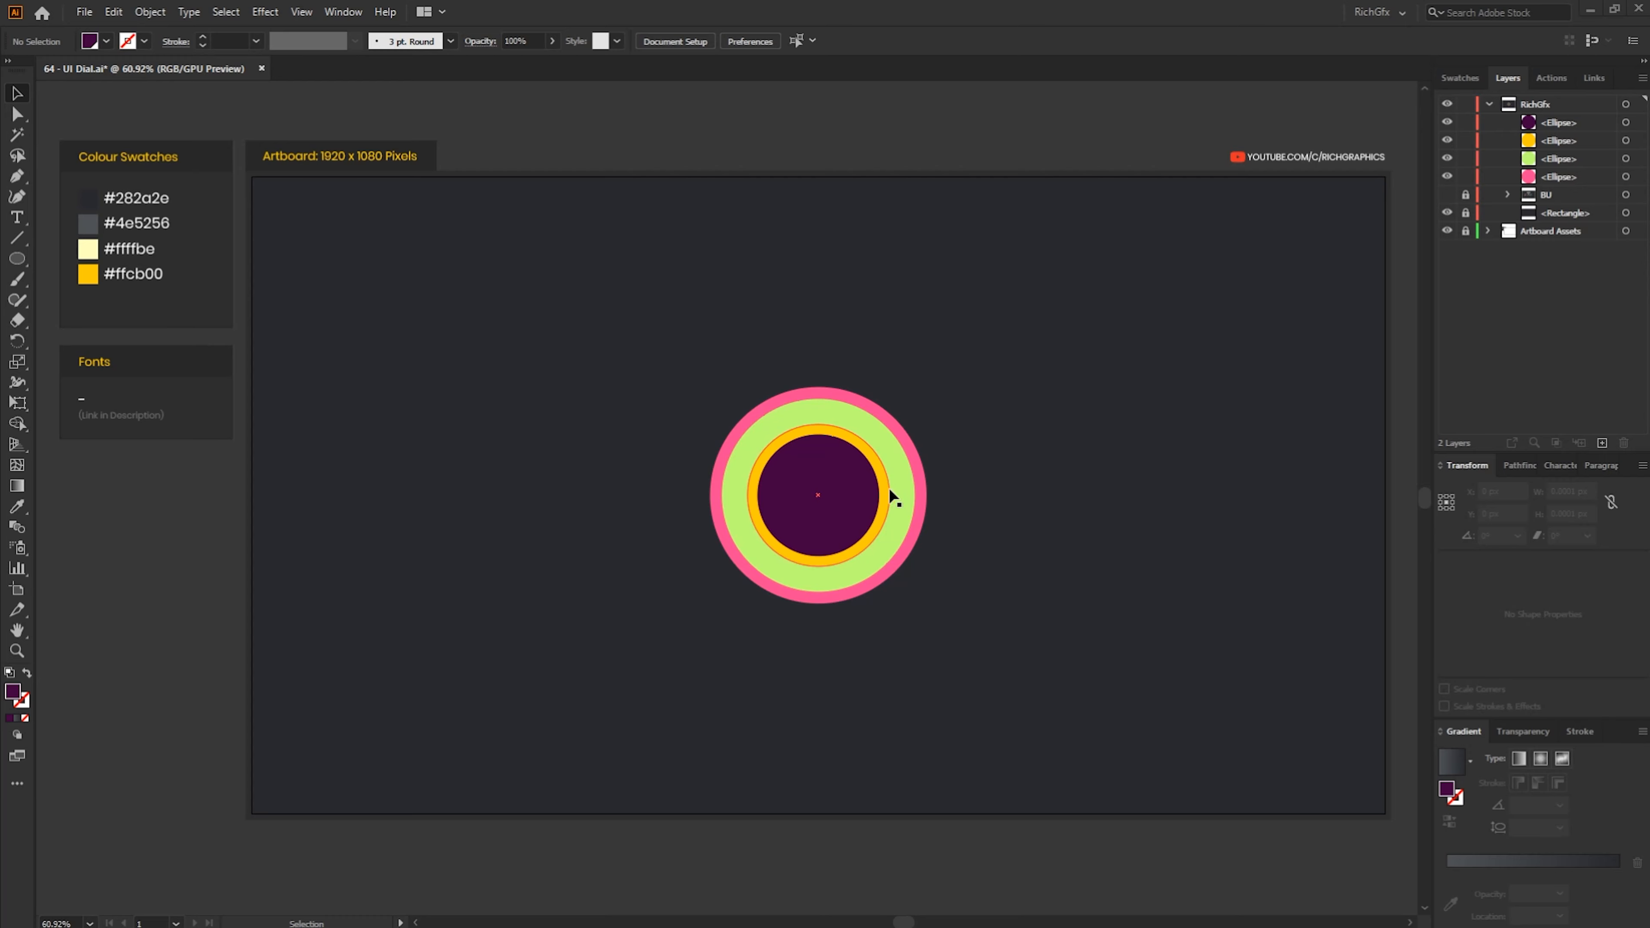
pyautogui.hotkey('ctrl', 'z')
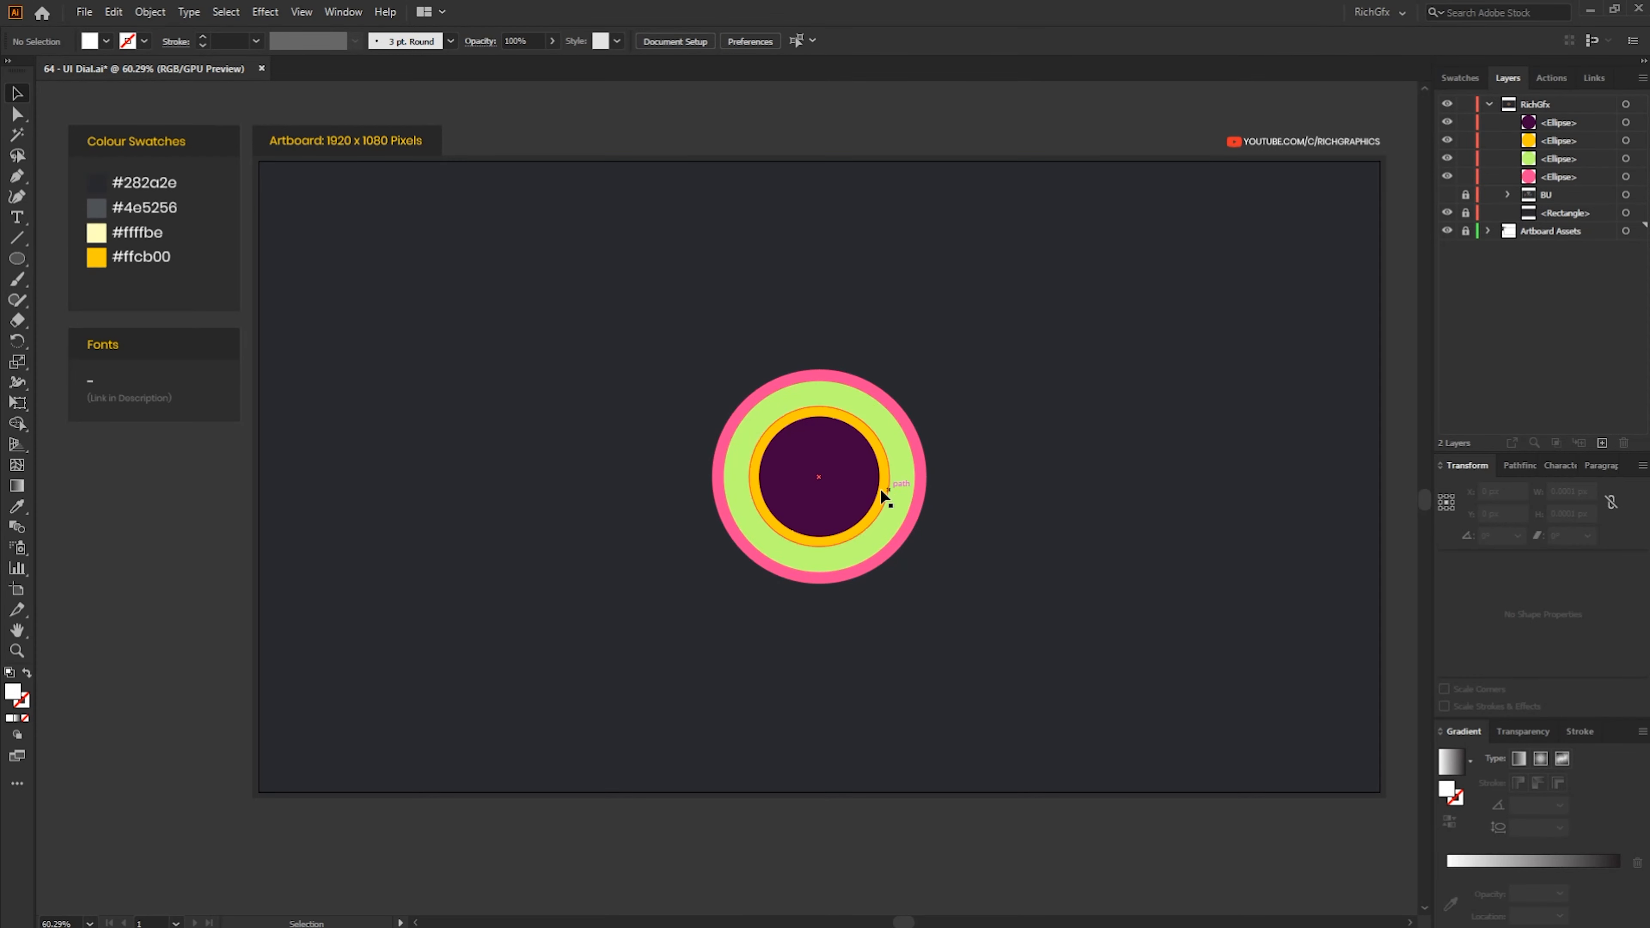
# Fill the outer pink circle with a linear gradient running from #282a2e to #4e5256
pyautogui.scroll(3, 847, 490)
pyautogui.scroll(1, 851, 500)
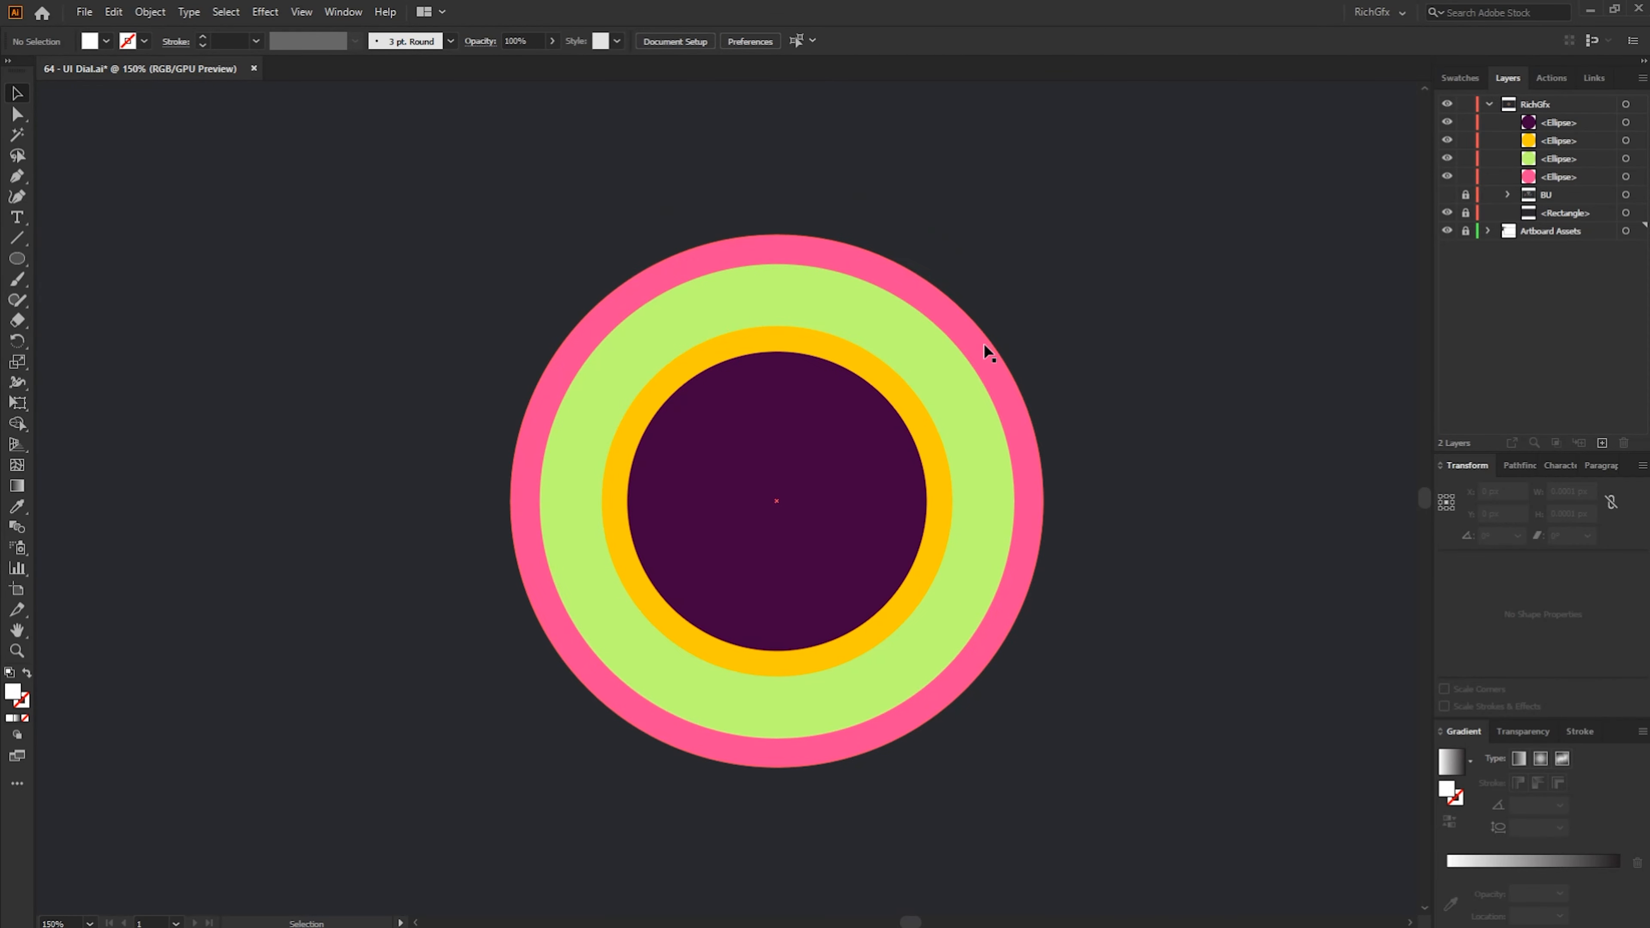
pyautogui.click(984, 343)
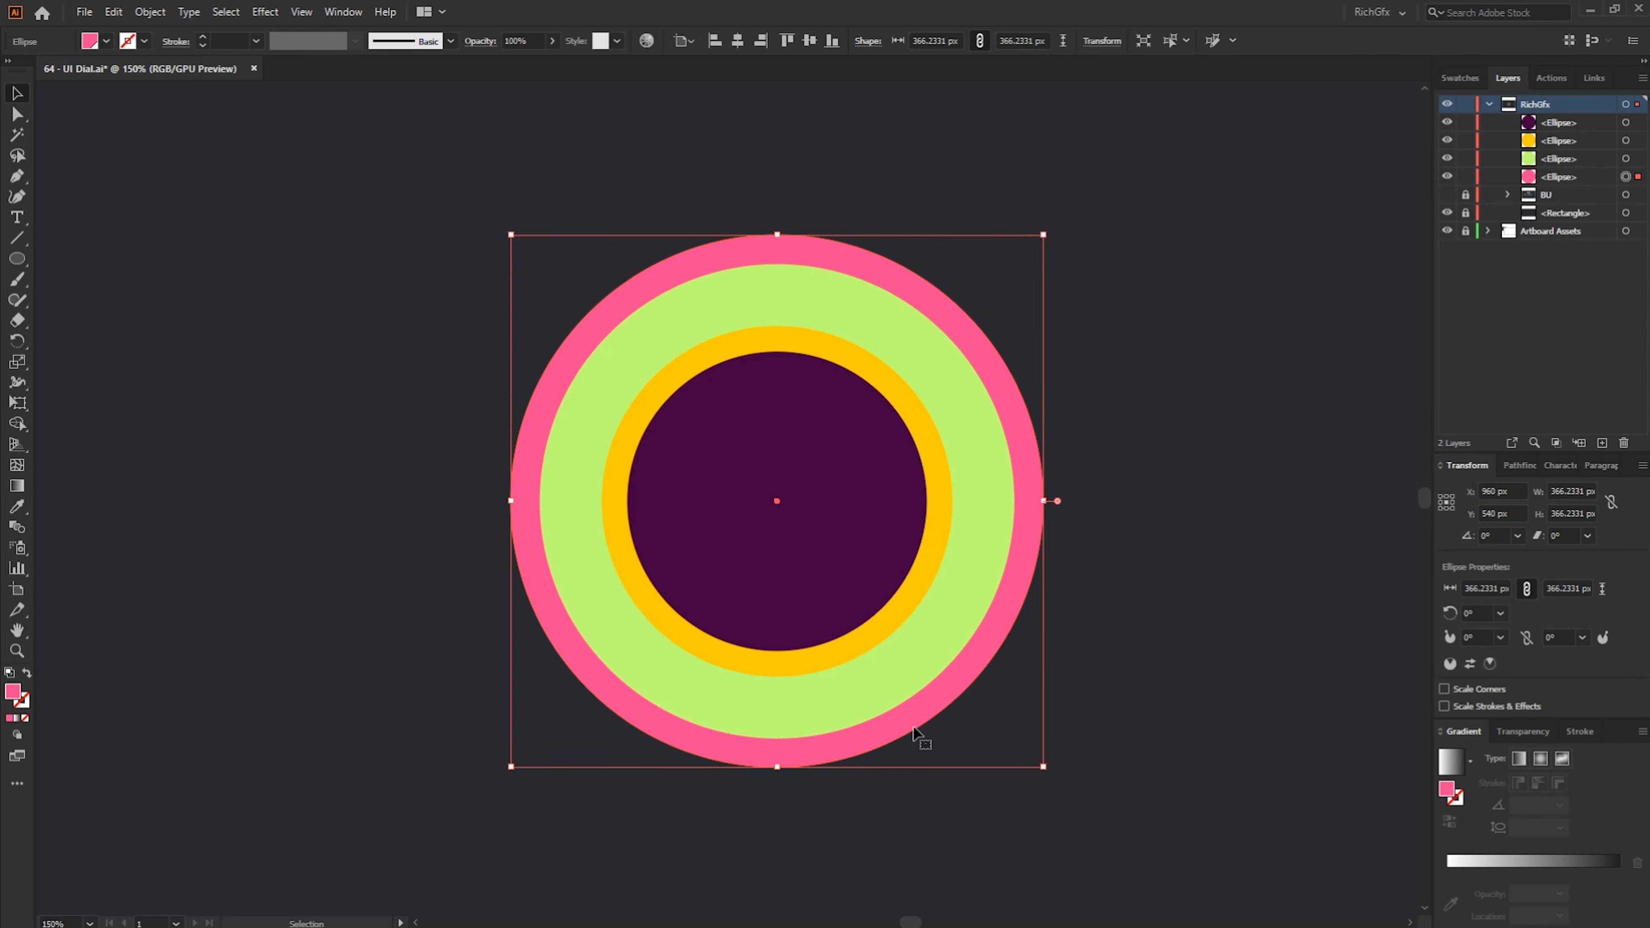
pyautogui.click(17, 717)
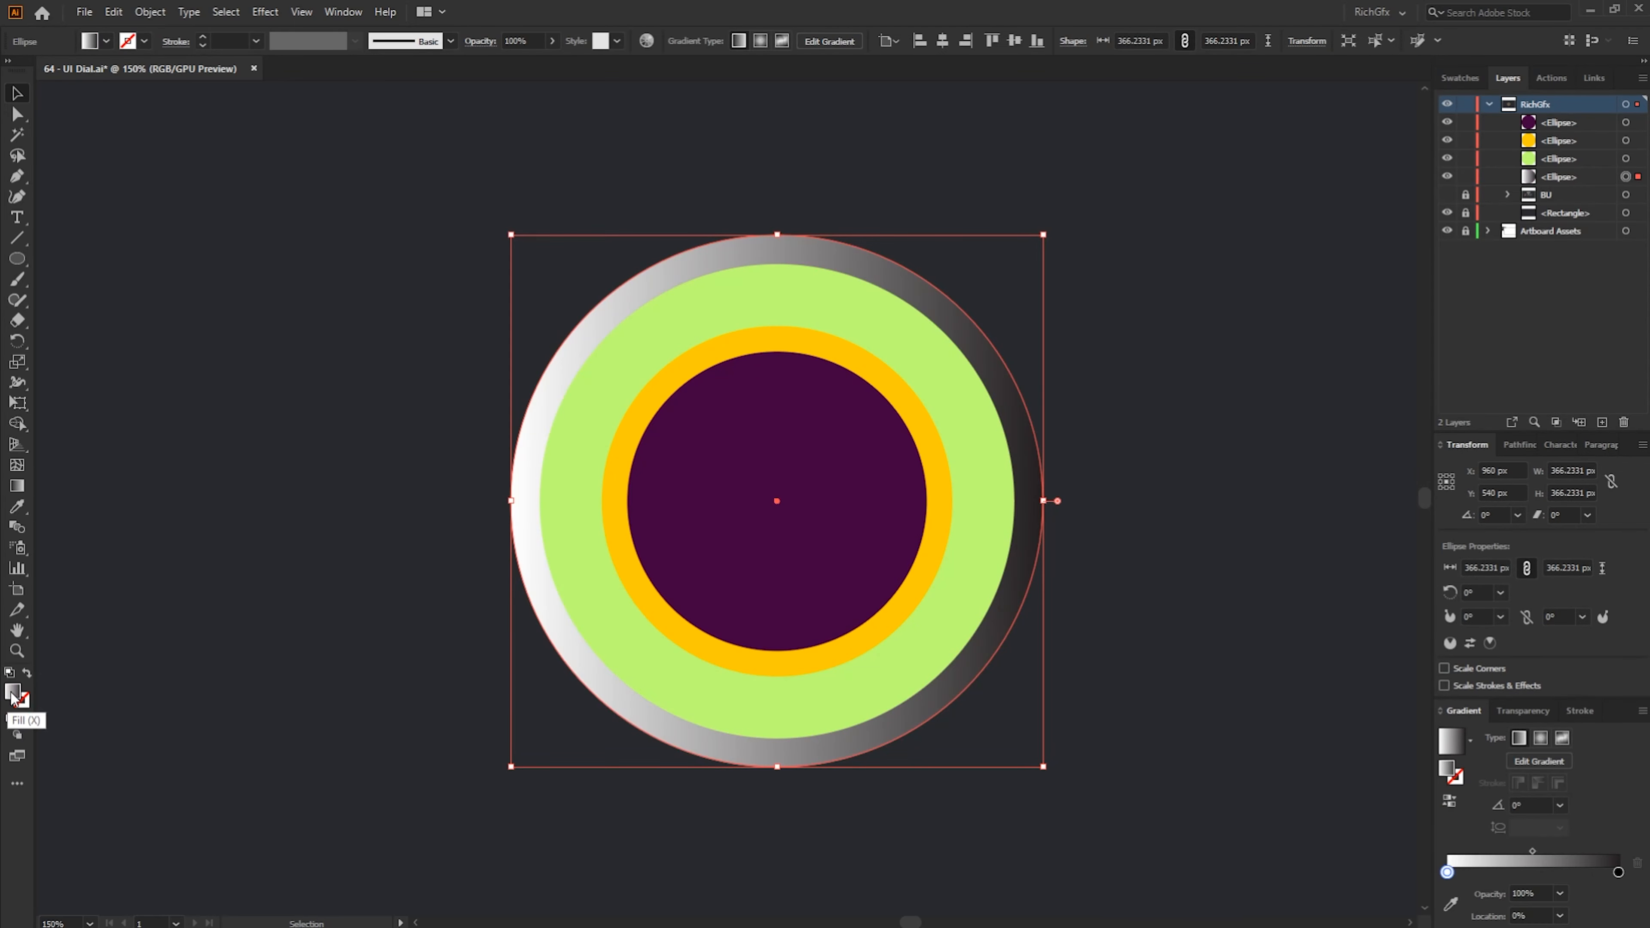
pyautogui.doubleClick(1447, 871)
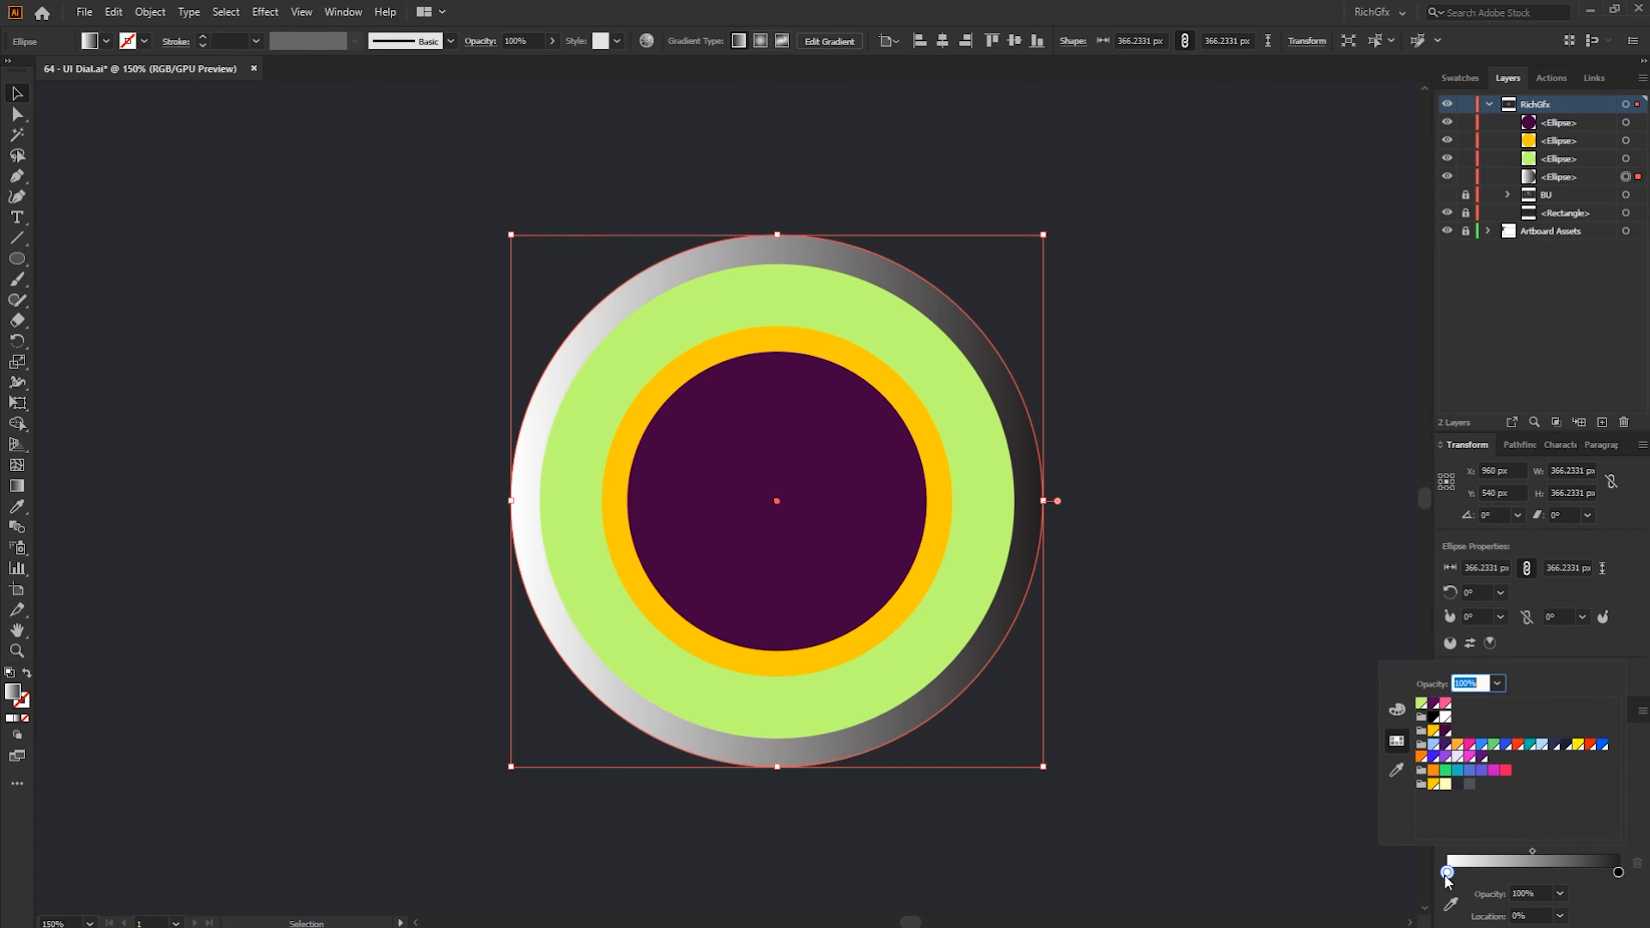
pyautogui.click(1458, 785)
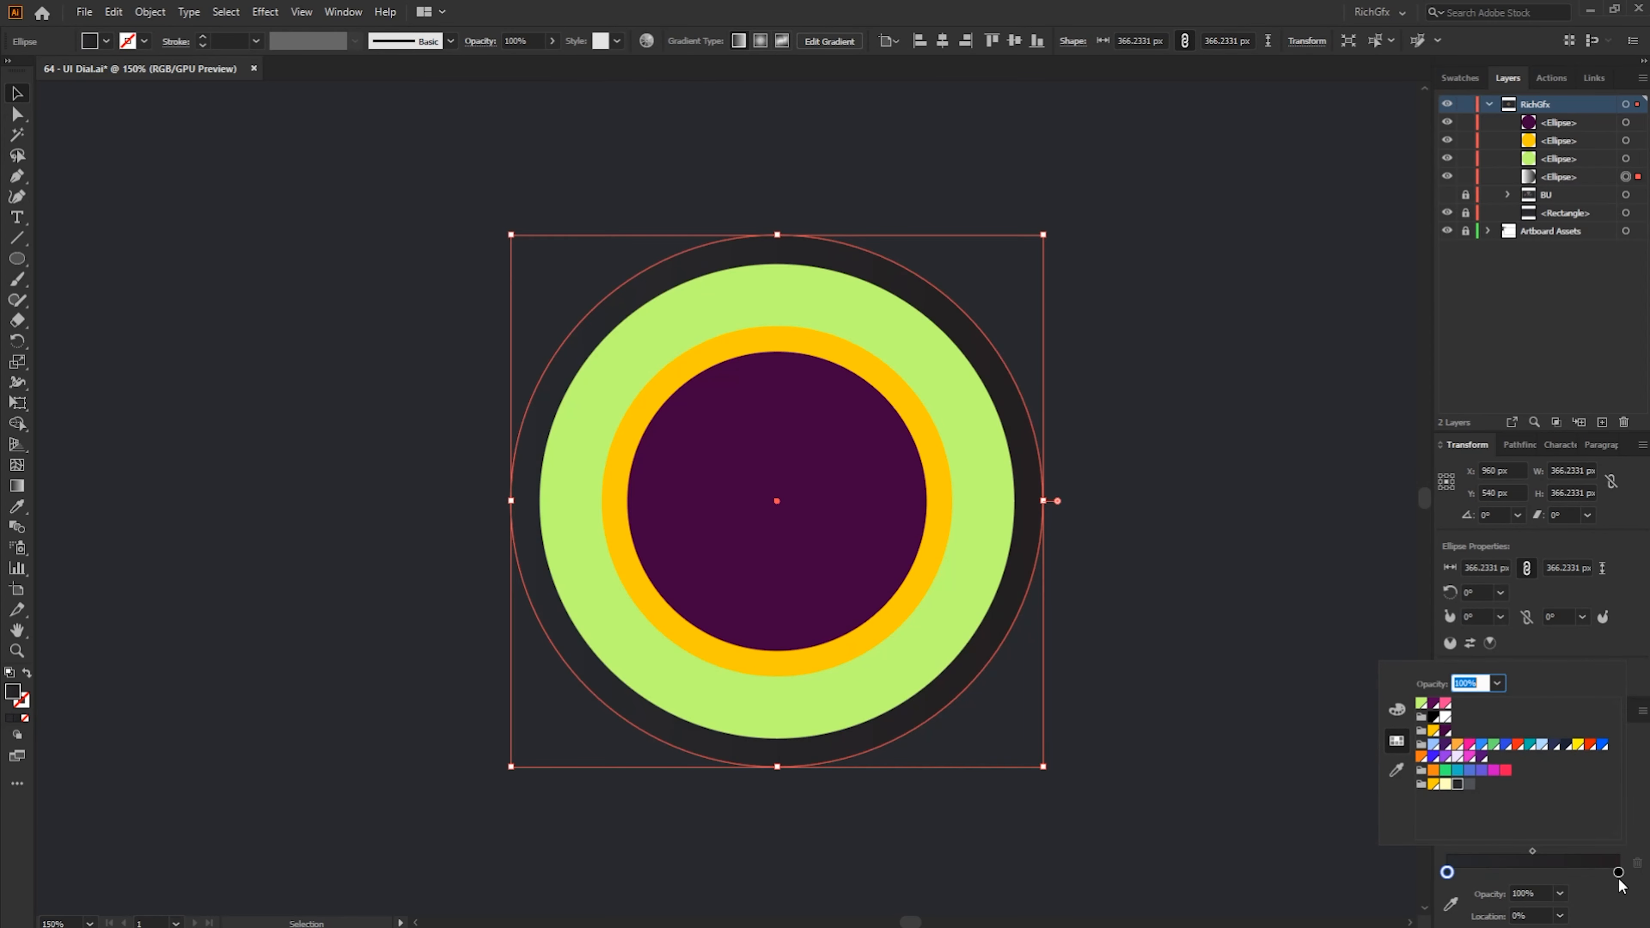
pyautogui.doubleClick(1619, 873)
pyautogui.click(1470, 787)
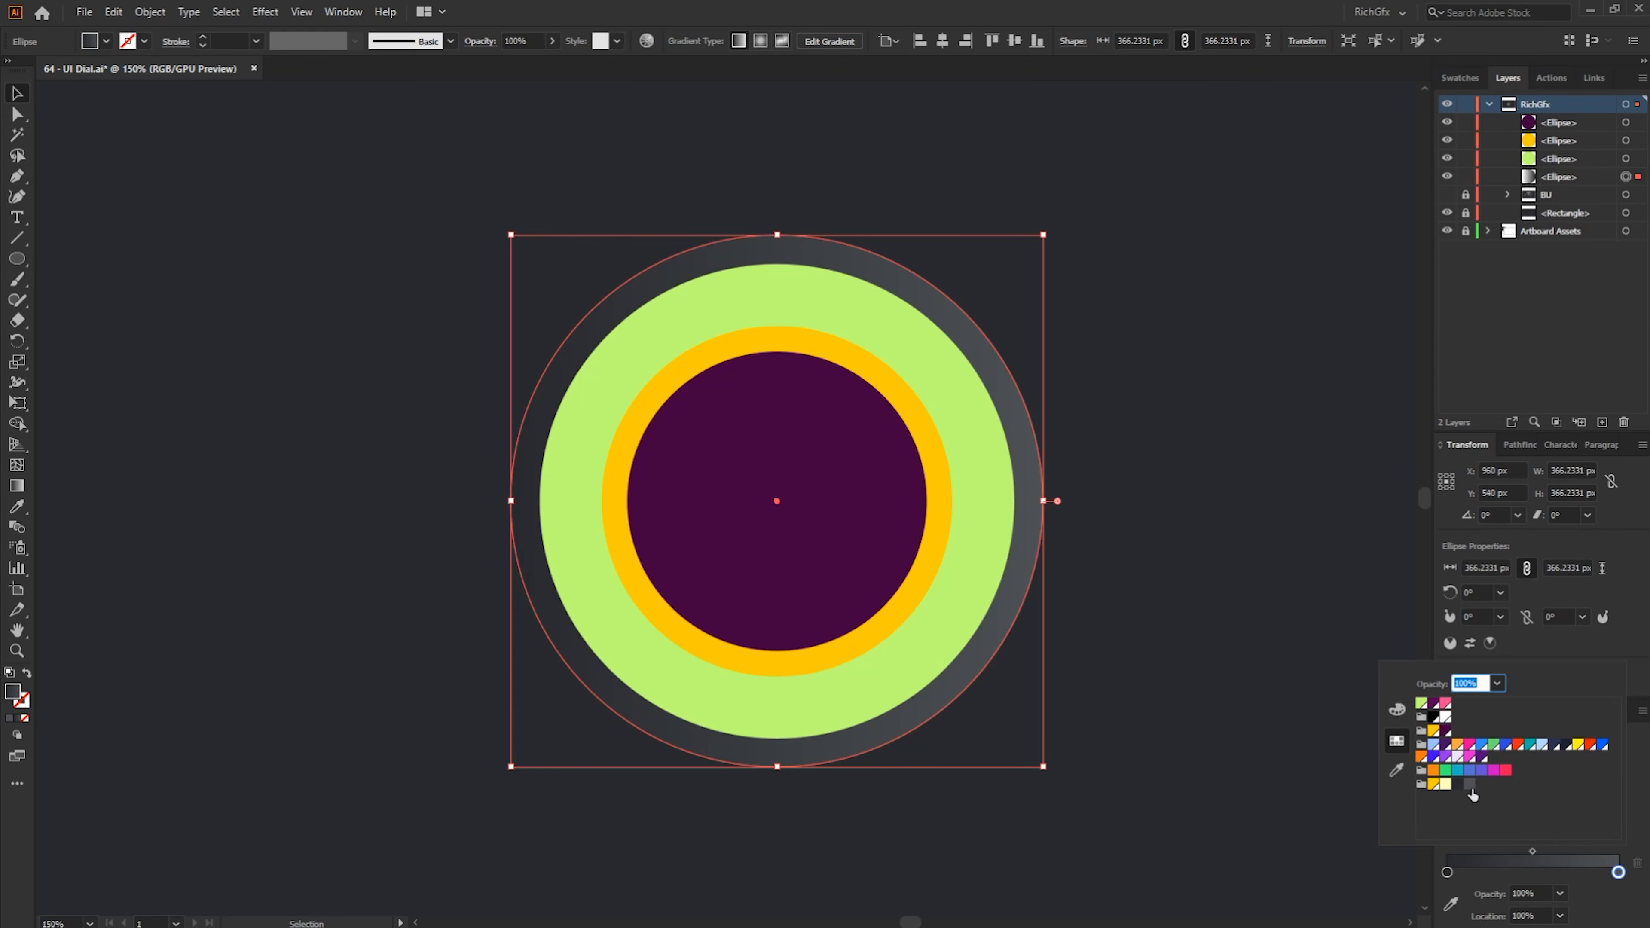
# Set the outer circle's gradient angle to 120° and deselect the circle
pyautogui.click(1605, 918)
pyautogui.moveTo(1541, 807); pyautogui.dragTo(1467, 811)
pyautogui.write('12')
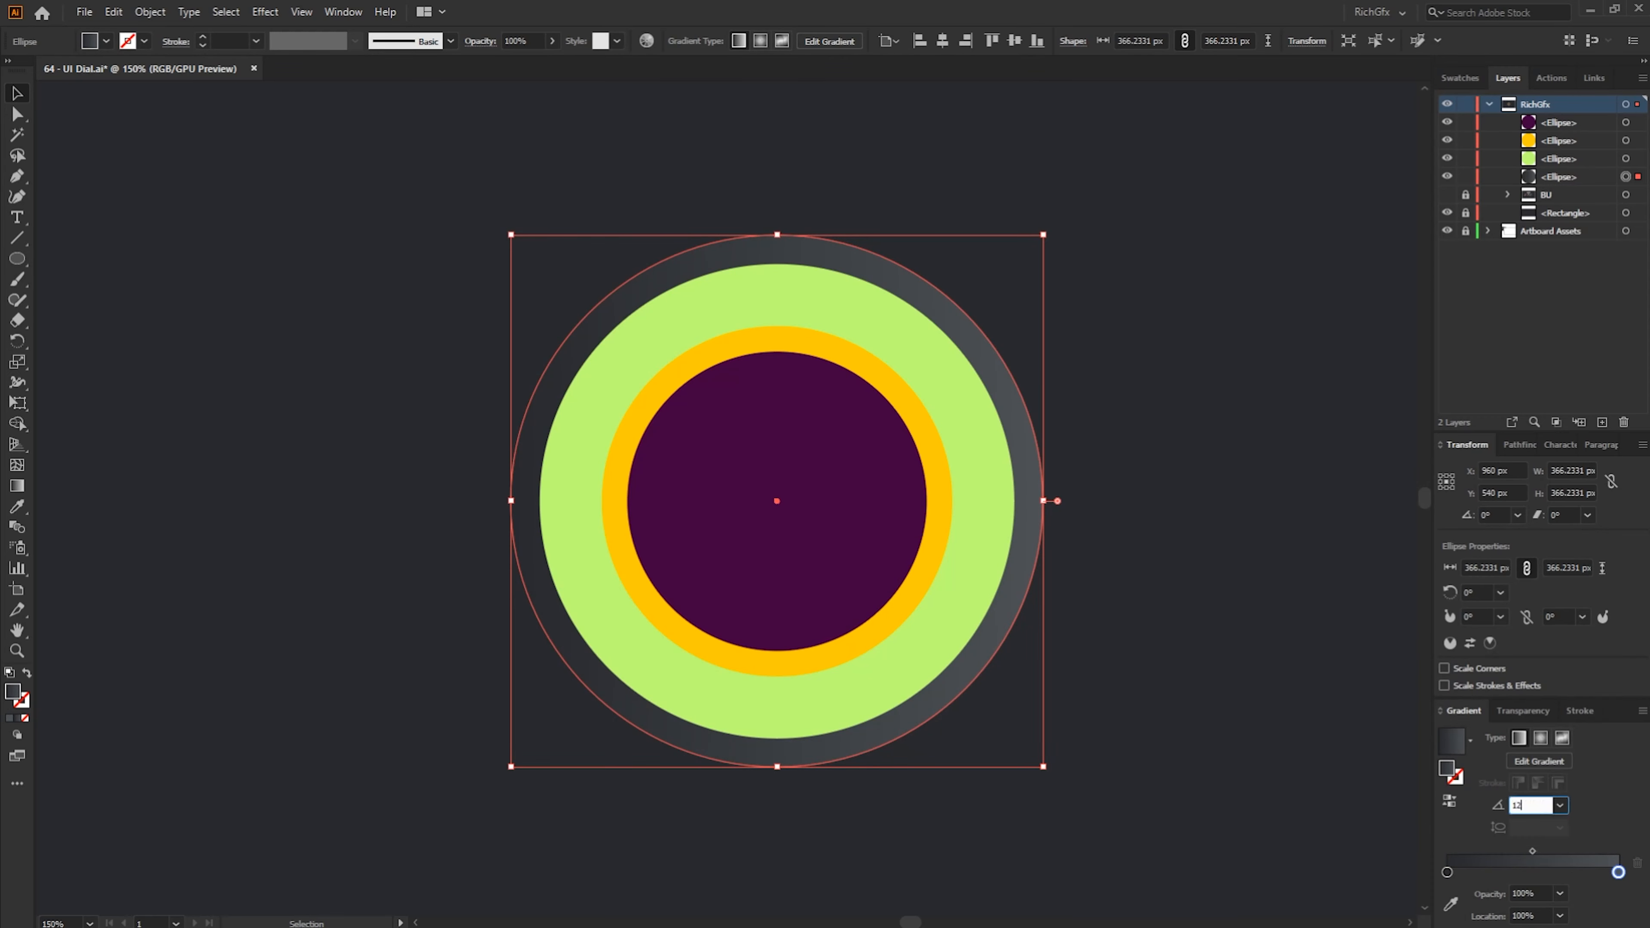
pyautogui.write('0')
pyautogui.press('Return')
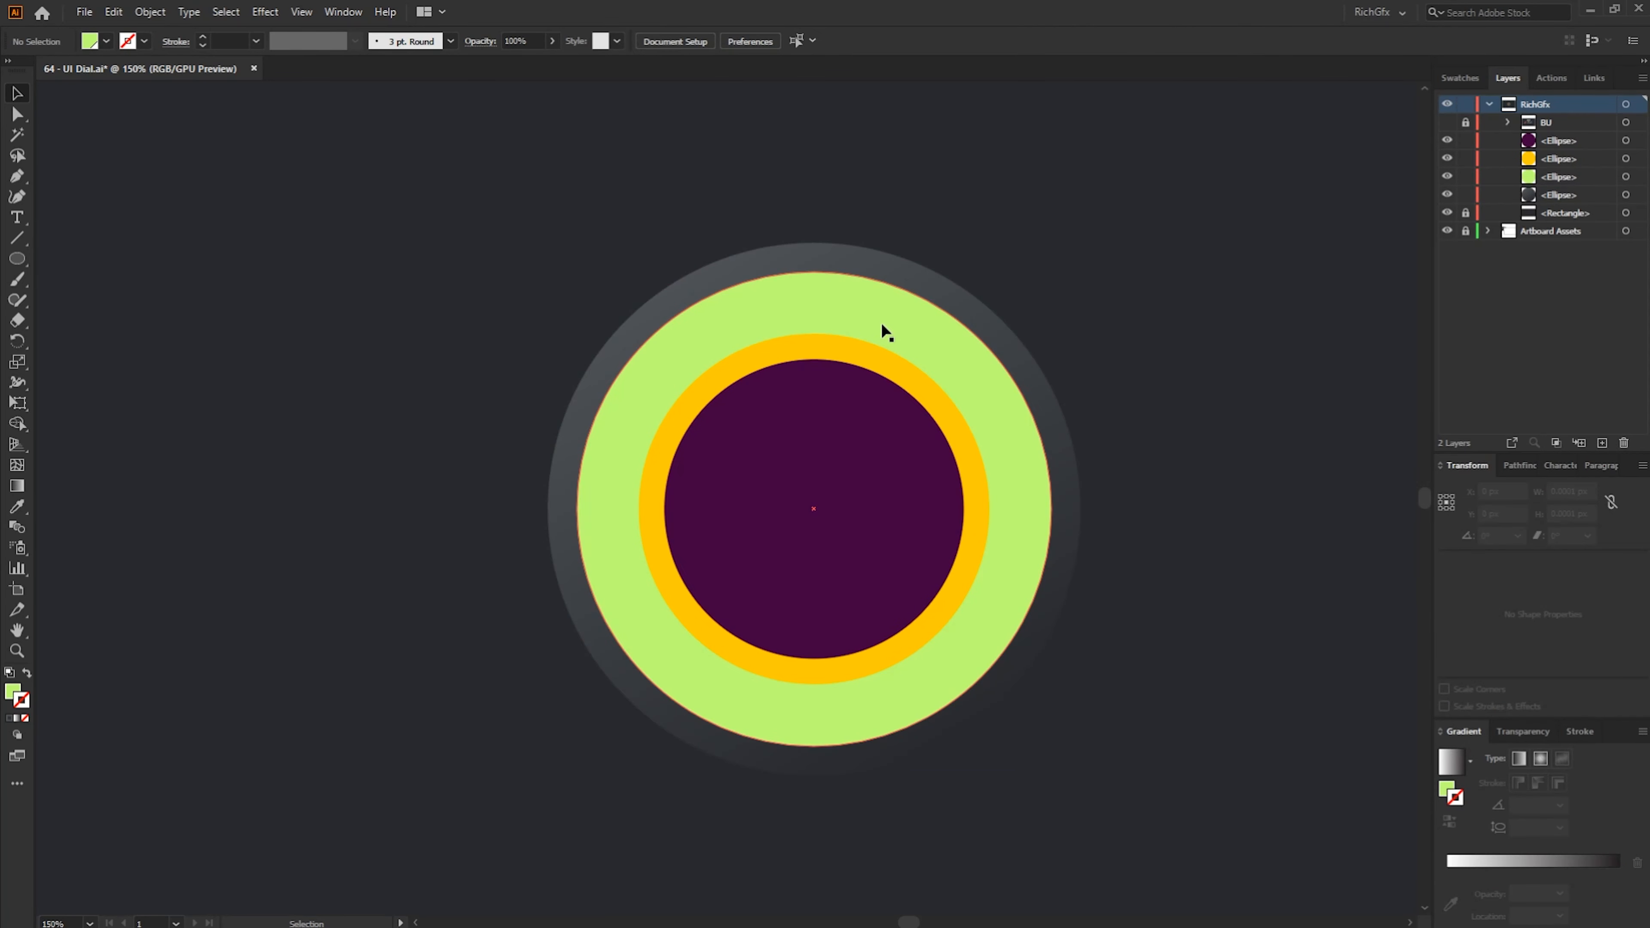
# Copy the outer circle's gradient onto the light green circle and change it to a radial gradient
pyautogui.click(806, 313)
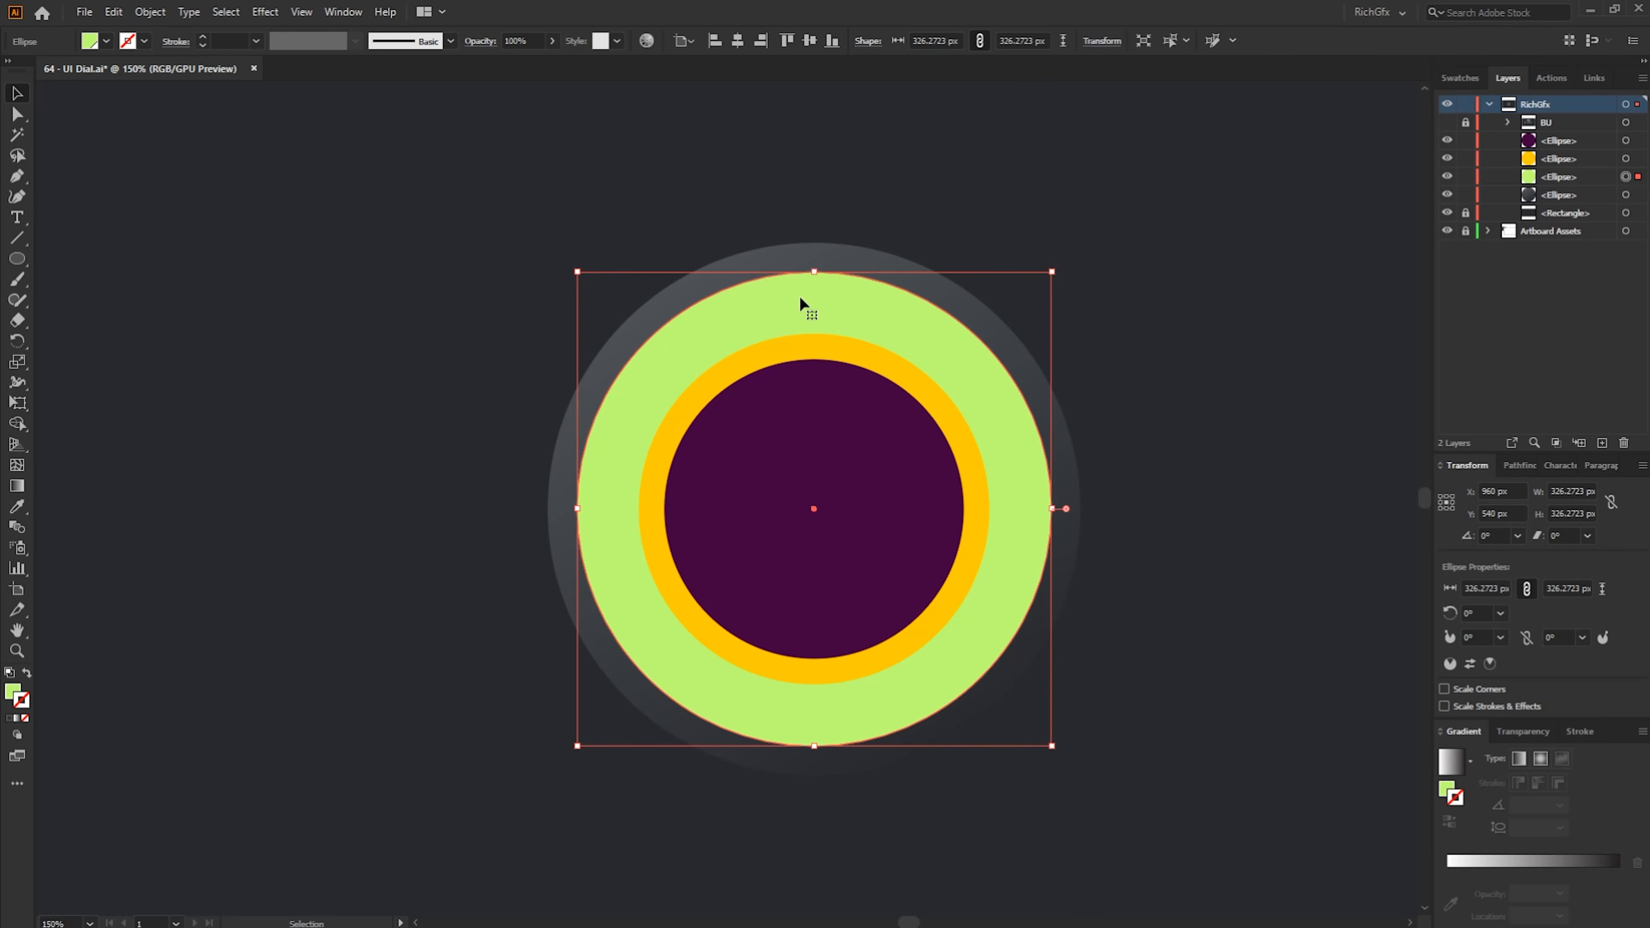
pyautogui.press('i')
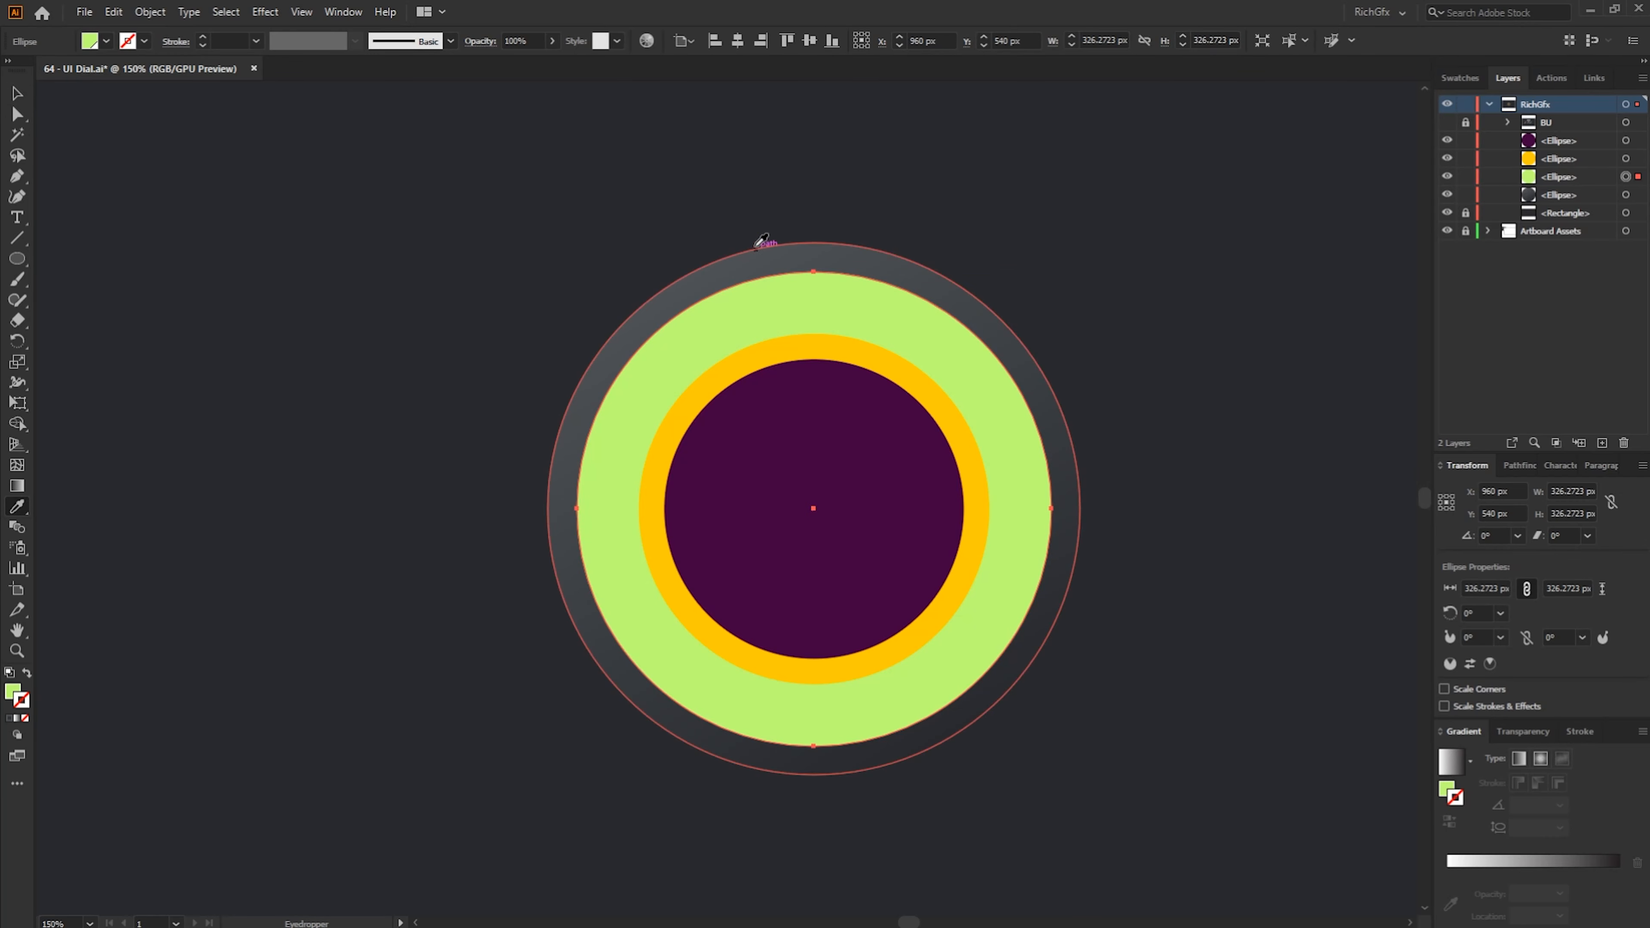
pyautogui.click(713, 266)
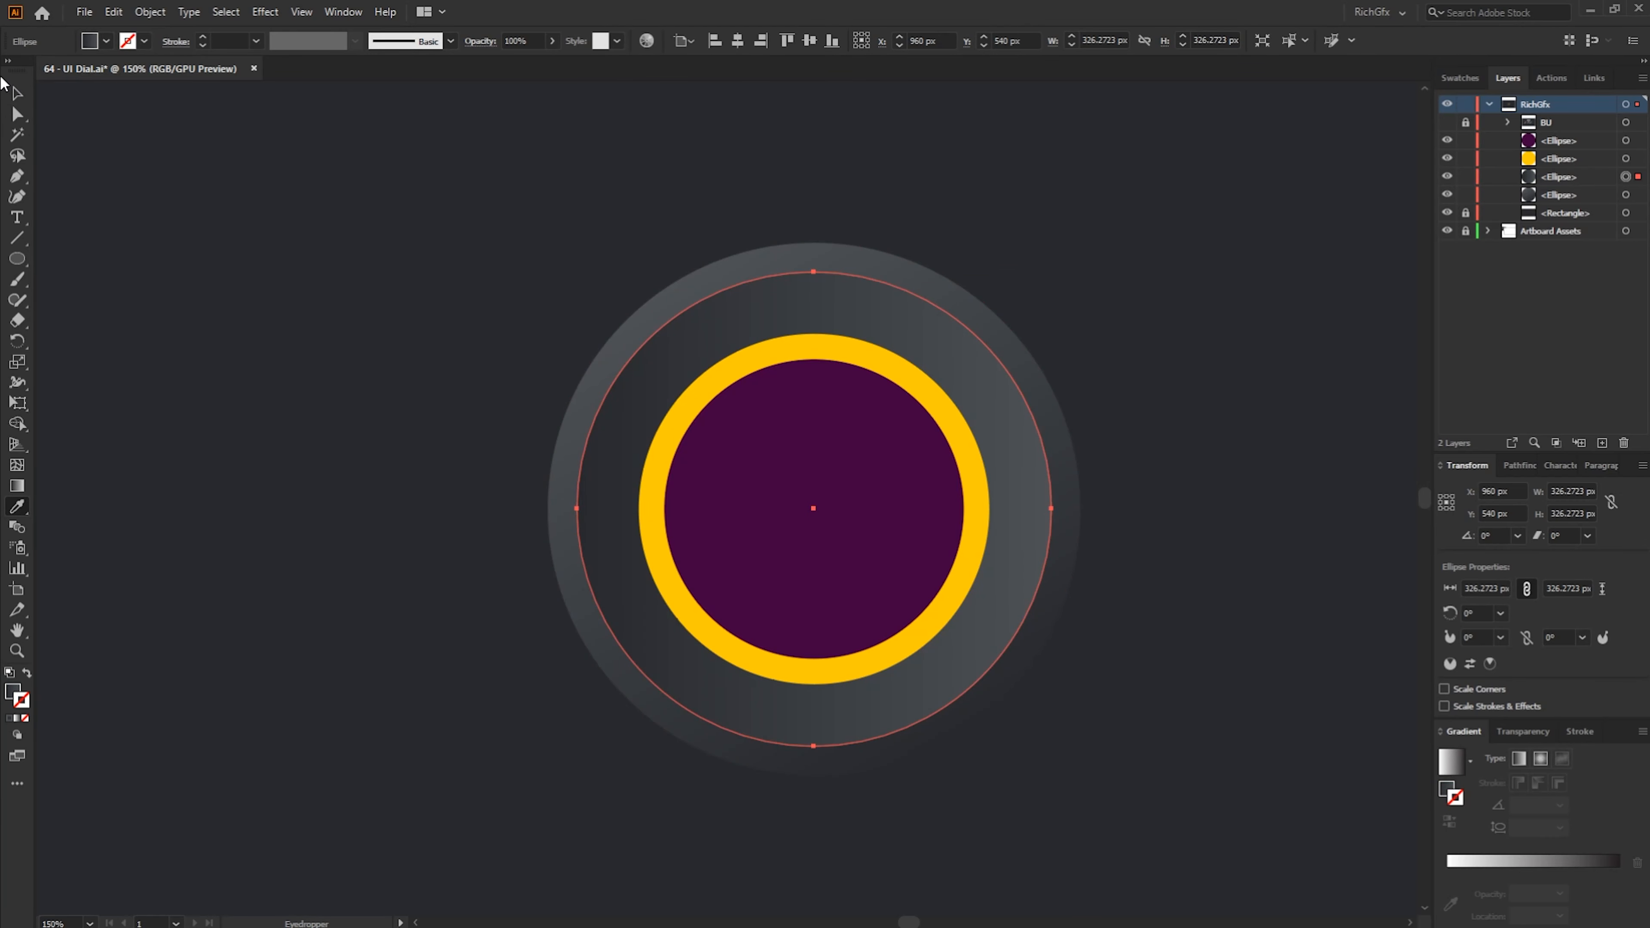
pyautogui.click(14, 94)
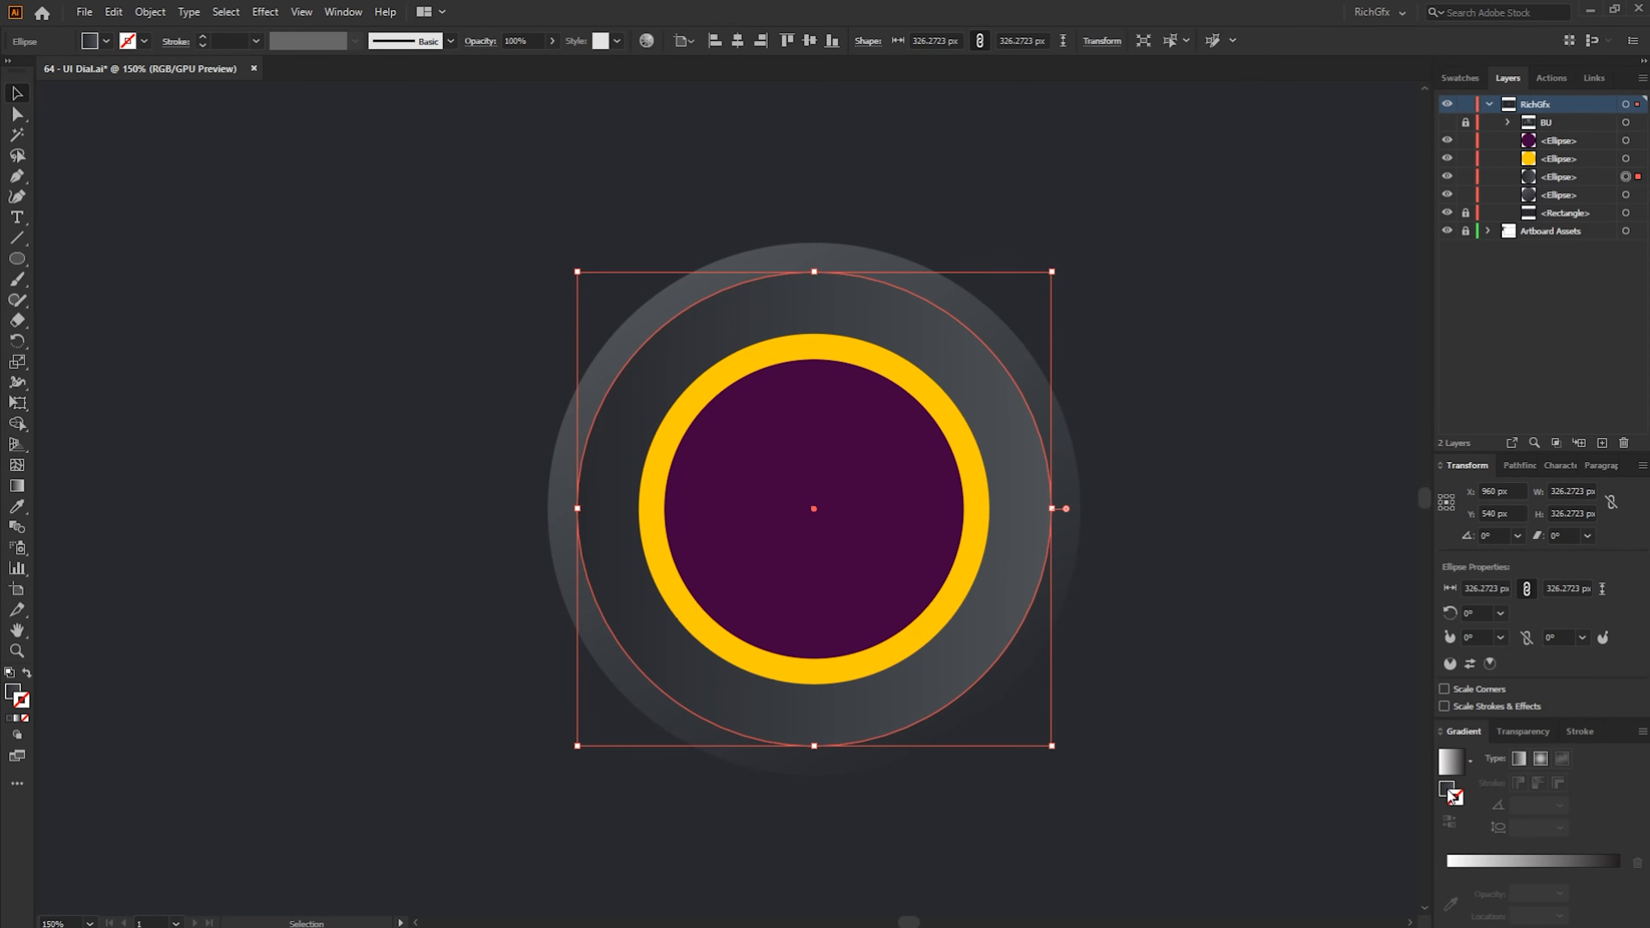
pyautogui.click(1522, 756)
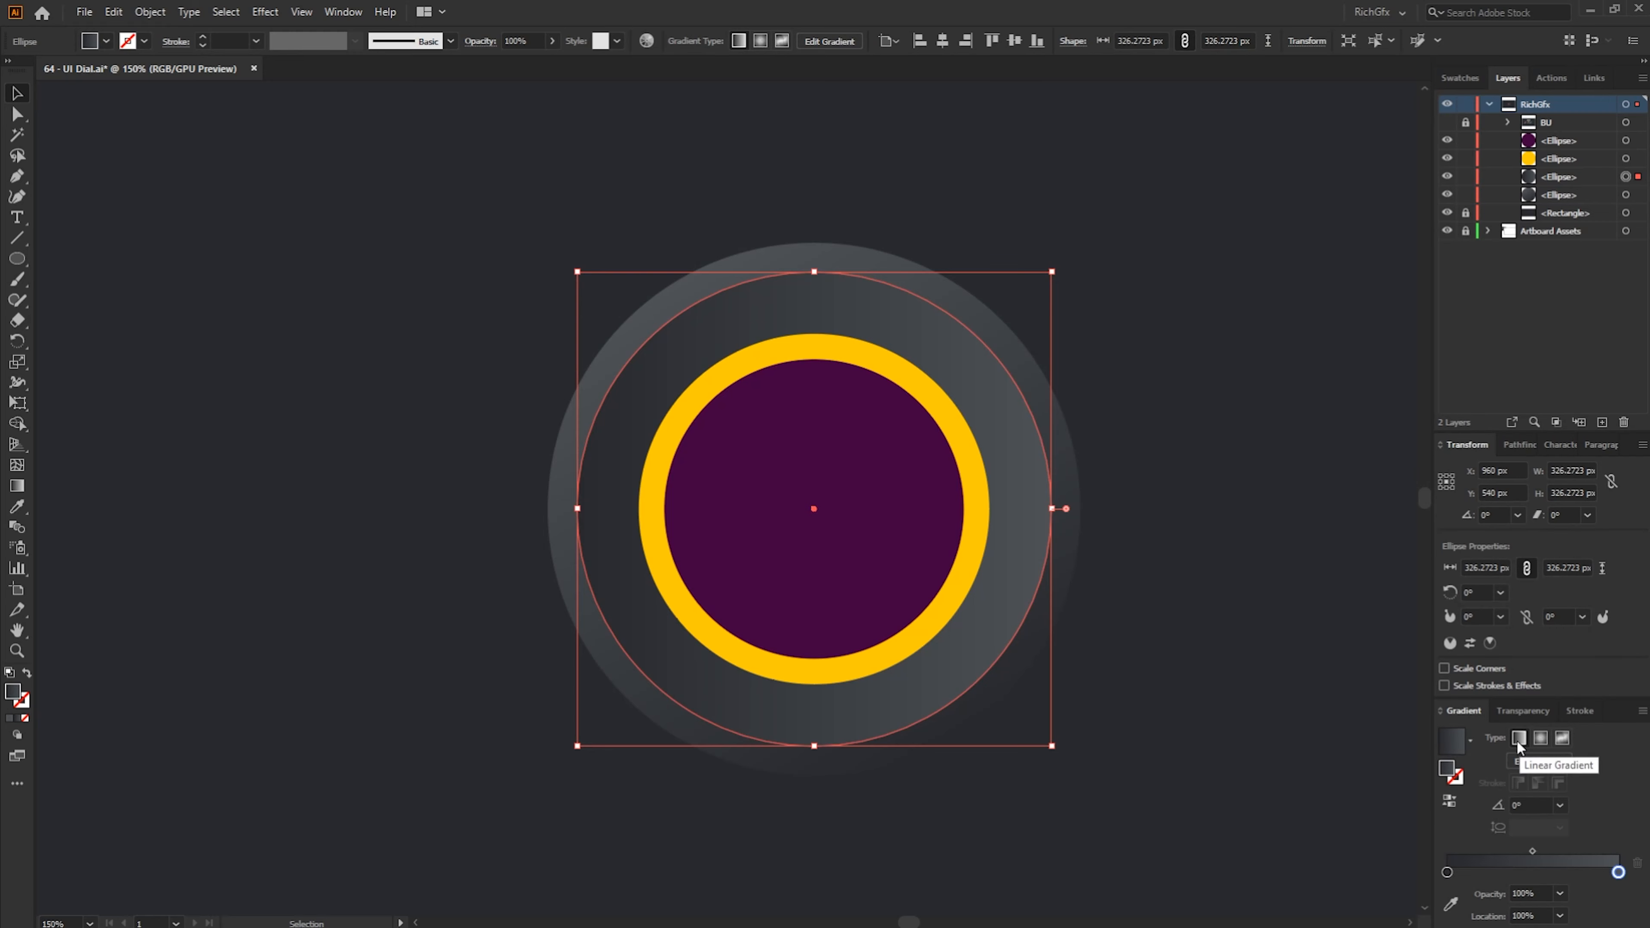
pyautogui.click(1541, 740)
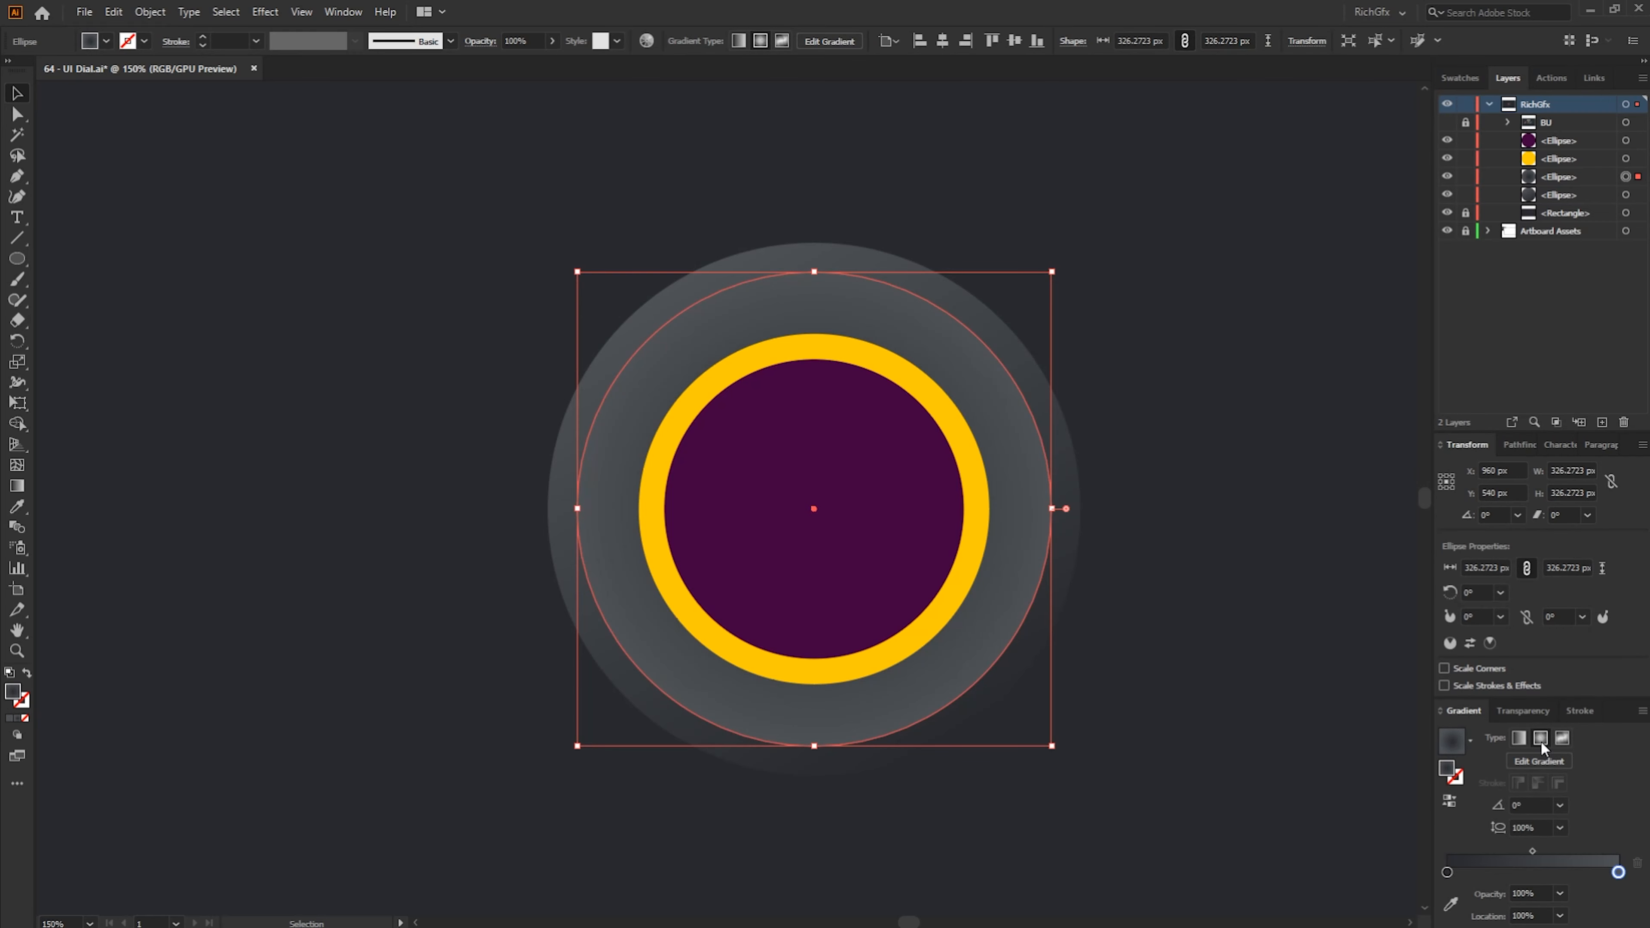
# Set the second circle's radial gradient to a 120° angle and 540% aspect ratio, and reverse its colours
pyautogui.click(1534, 805)
pyautogui.press('Tab')
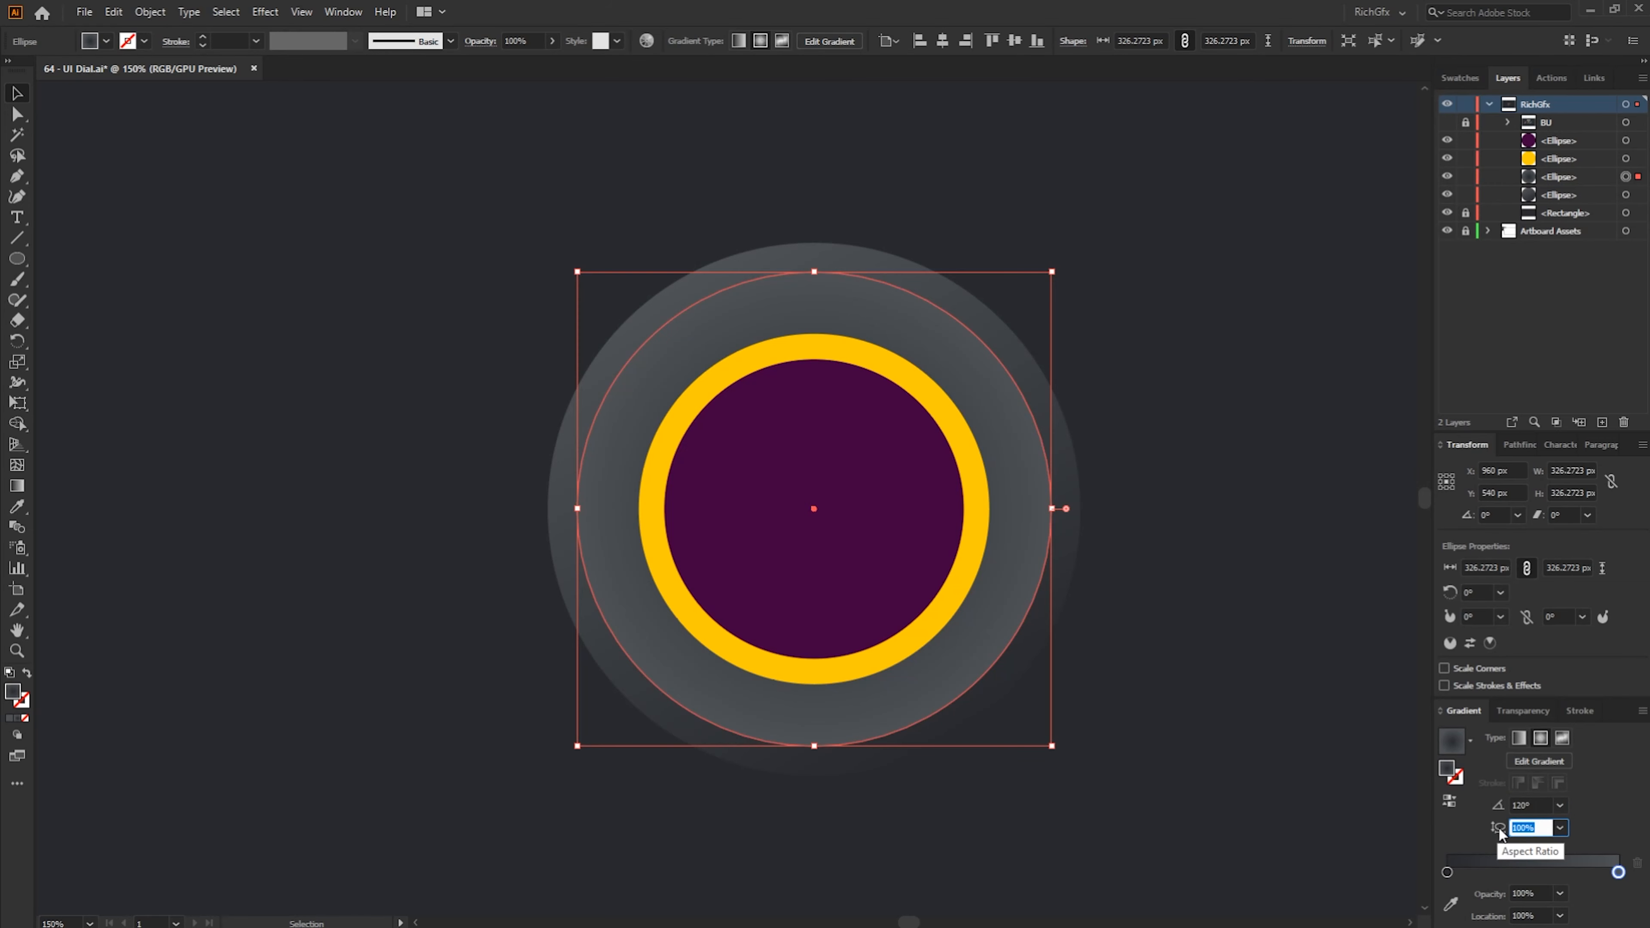
pyautogui.write('540')
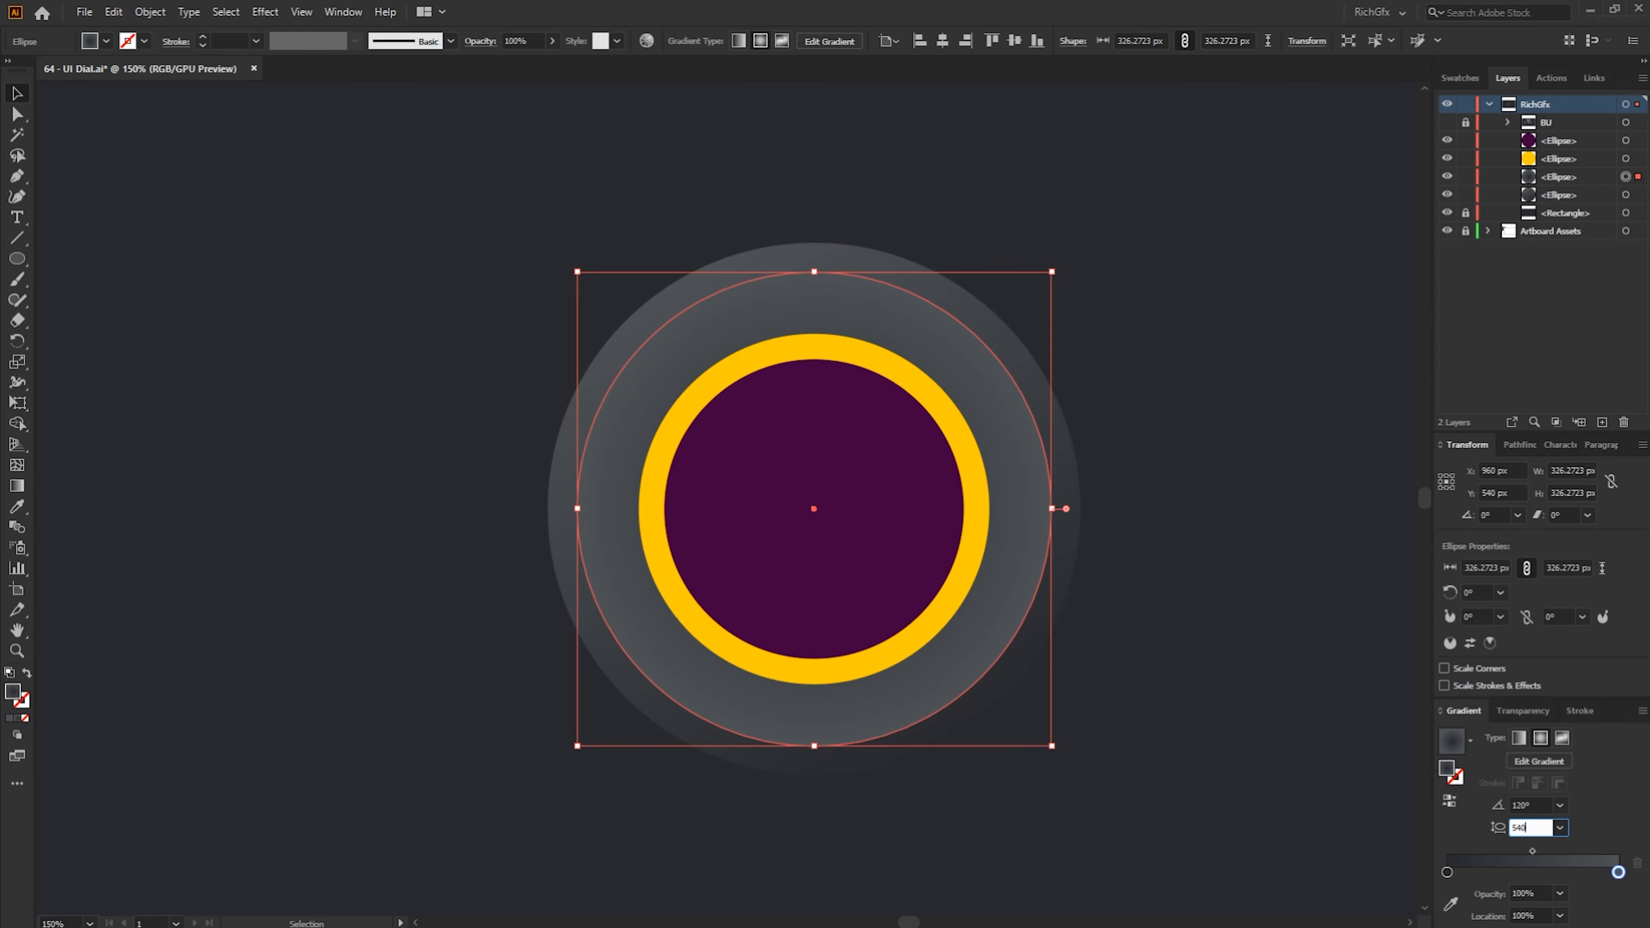
pyautogui.press('Return')
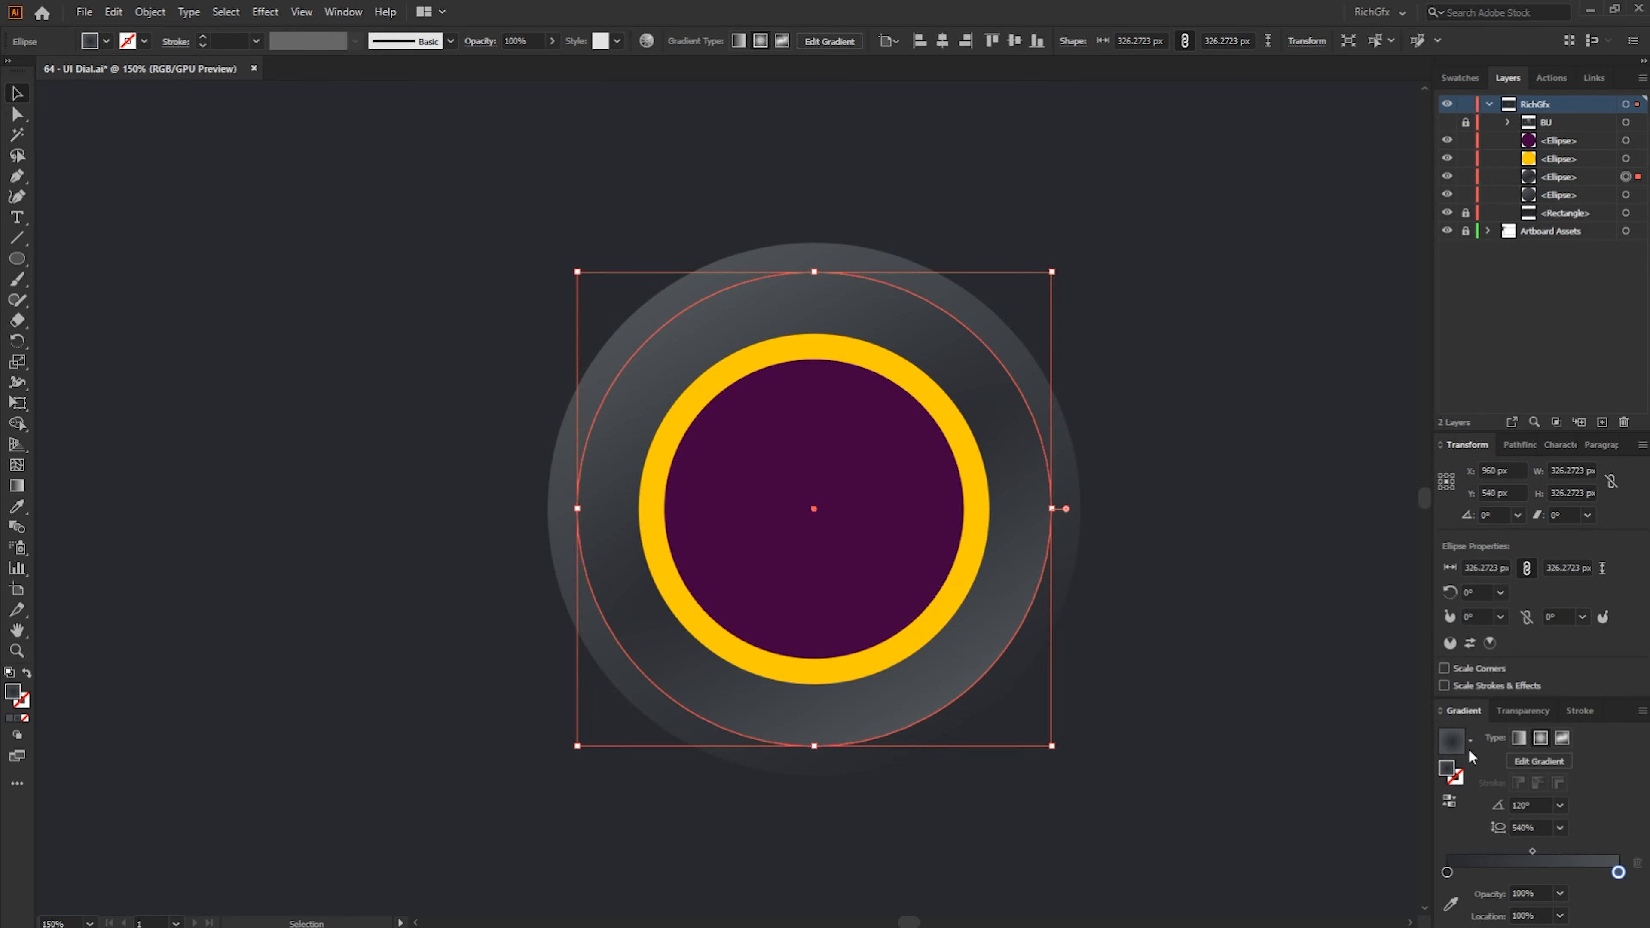
pyautogui.click(1451, 805)
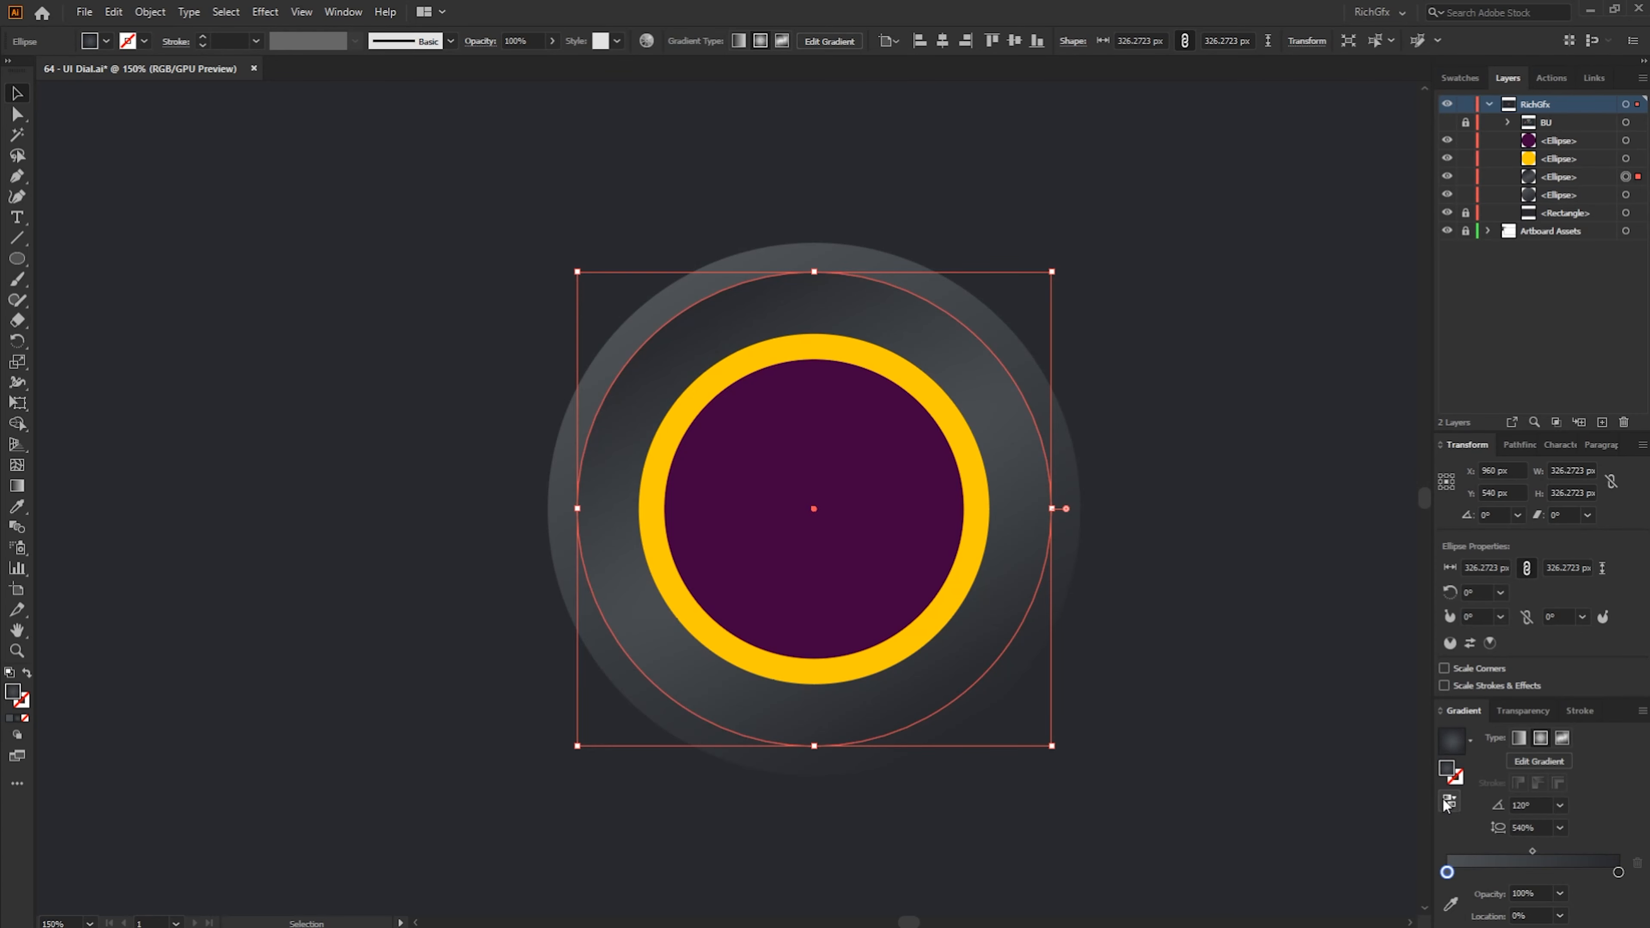
pyautogui.click(1195, 517)
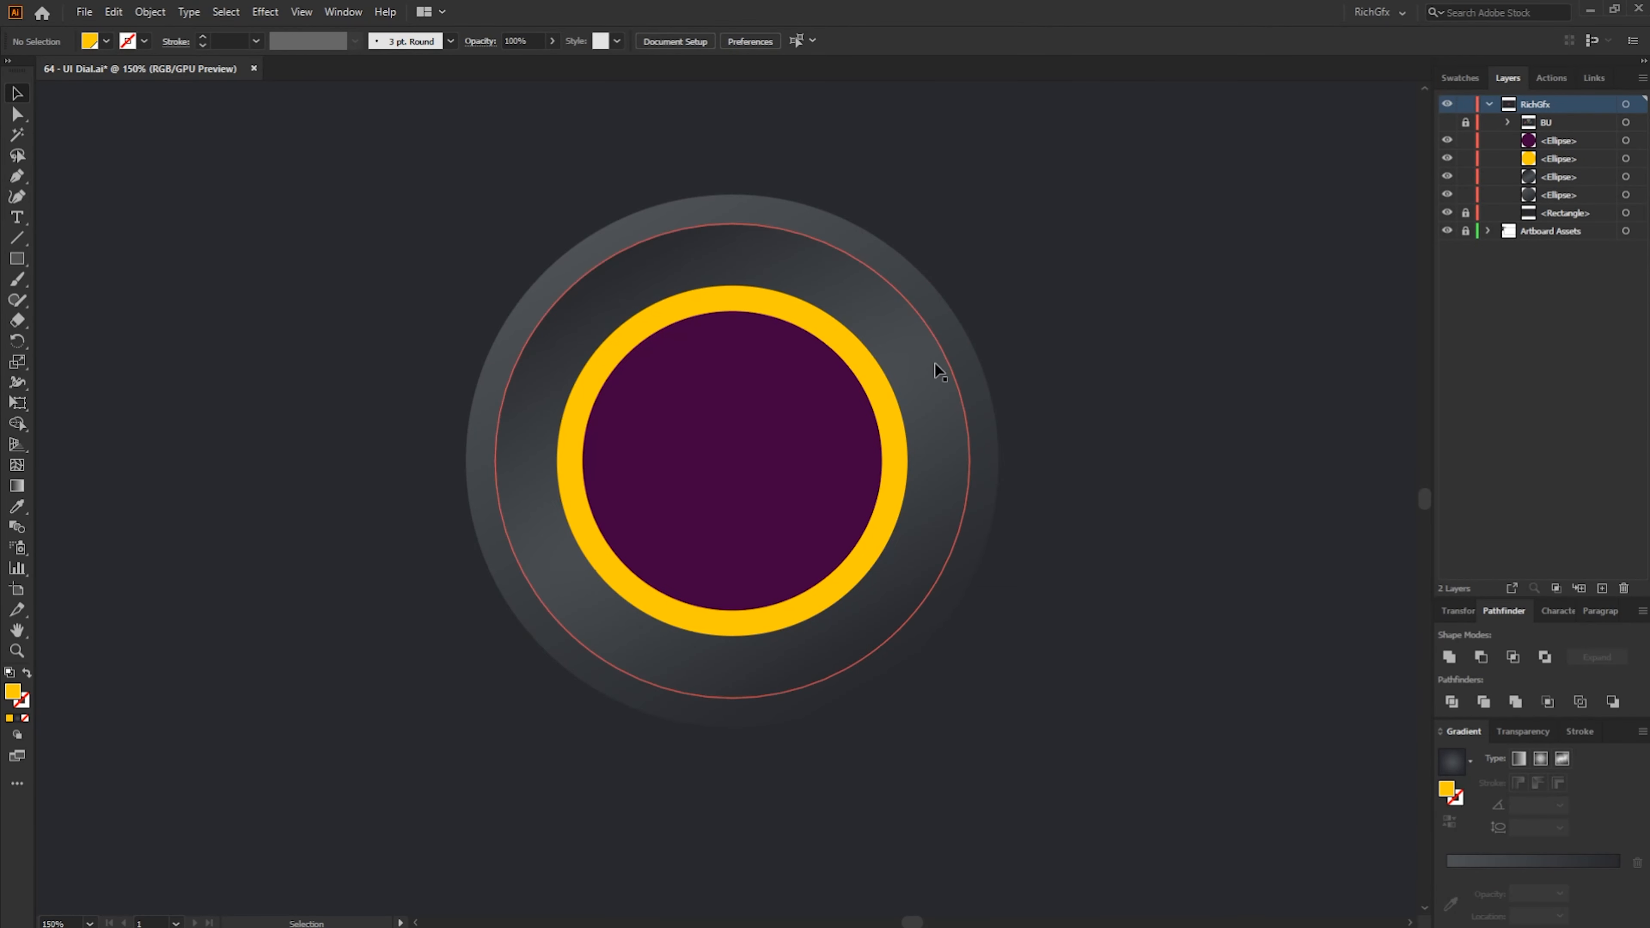
# Copy the second circle's radial gradient onto the yellow circle with the Eyedropper
pyautogui.click(771, 298)
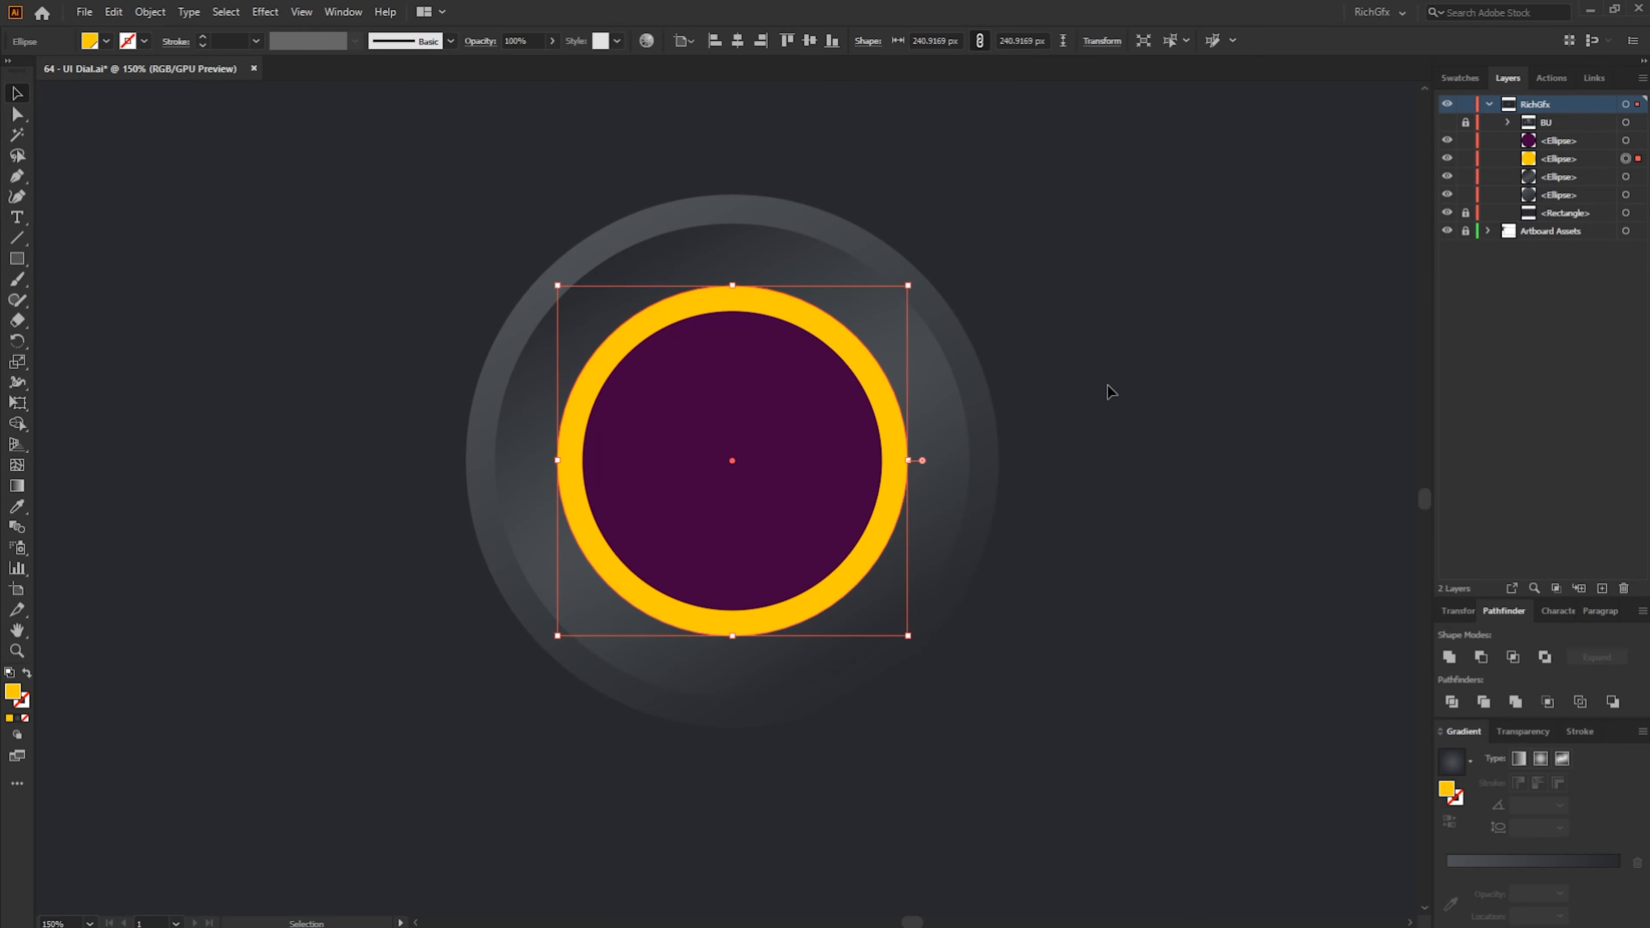
pyautogui.press('i')
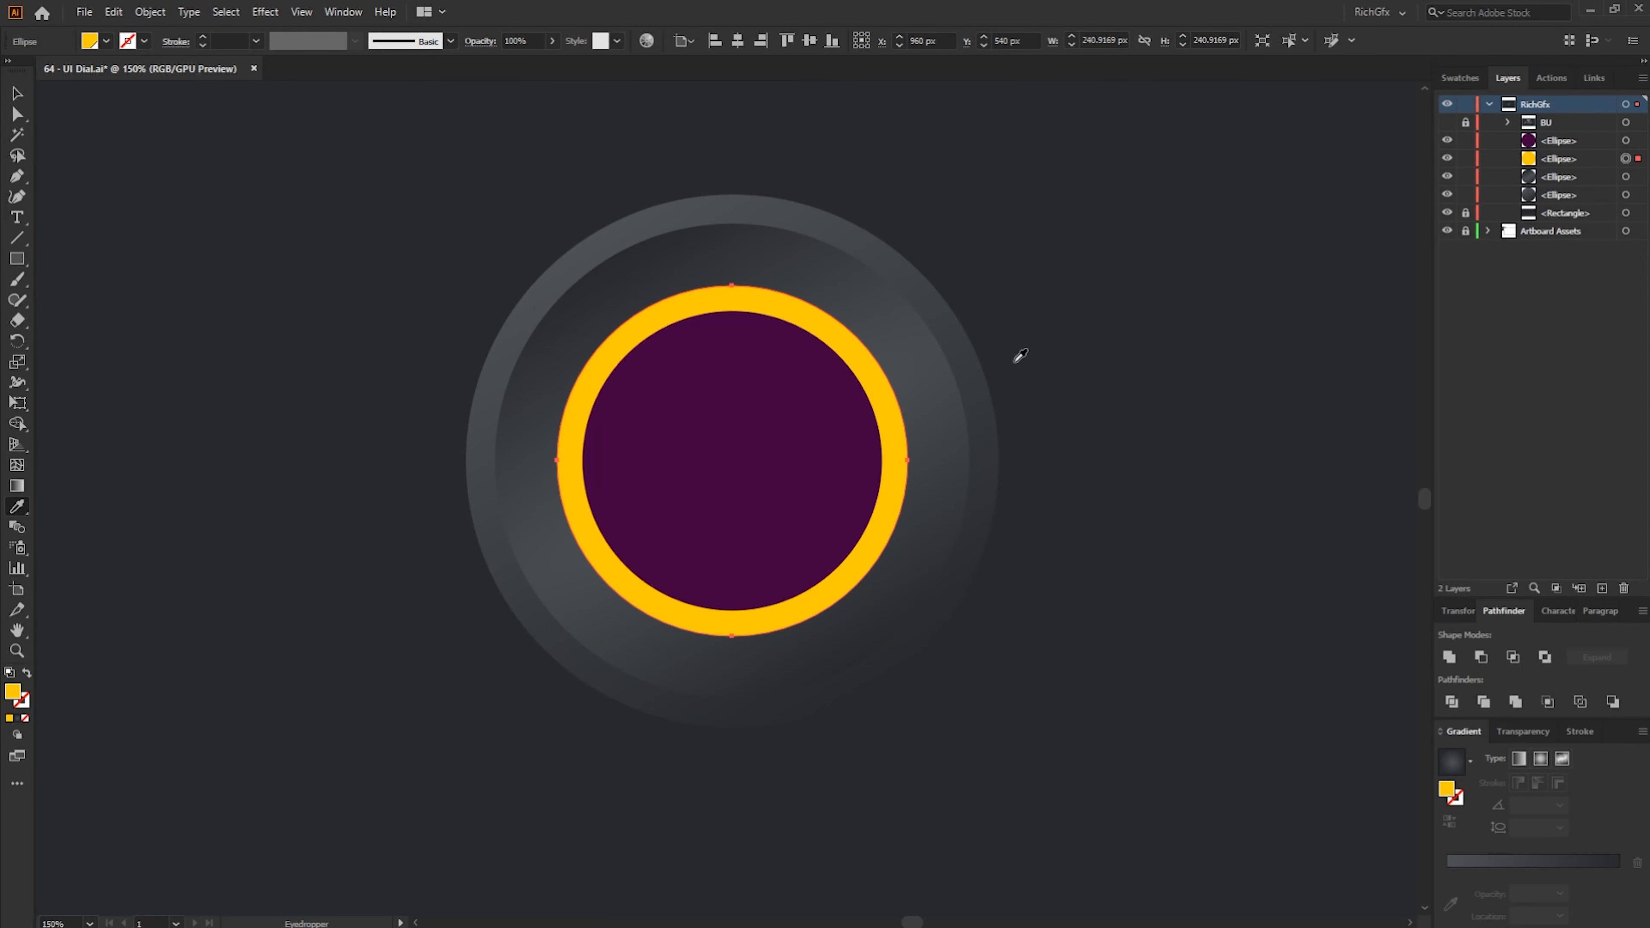
pyautogui.click(935, 381)
pyautogui.press('v')
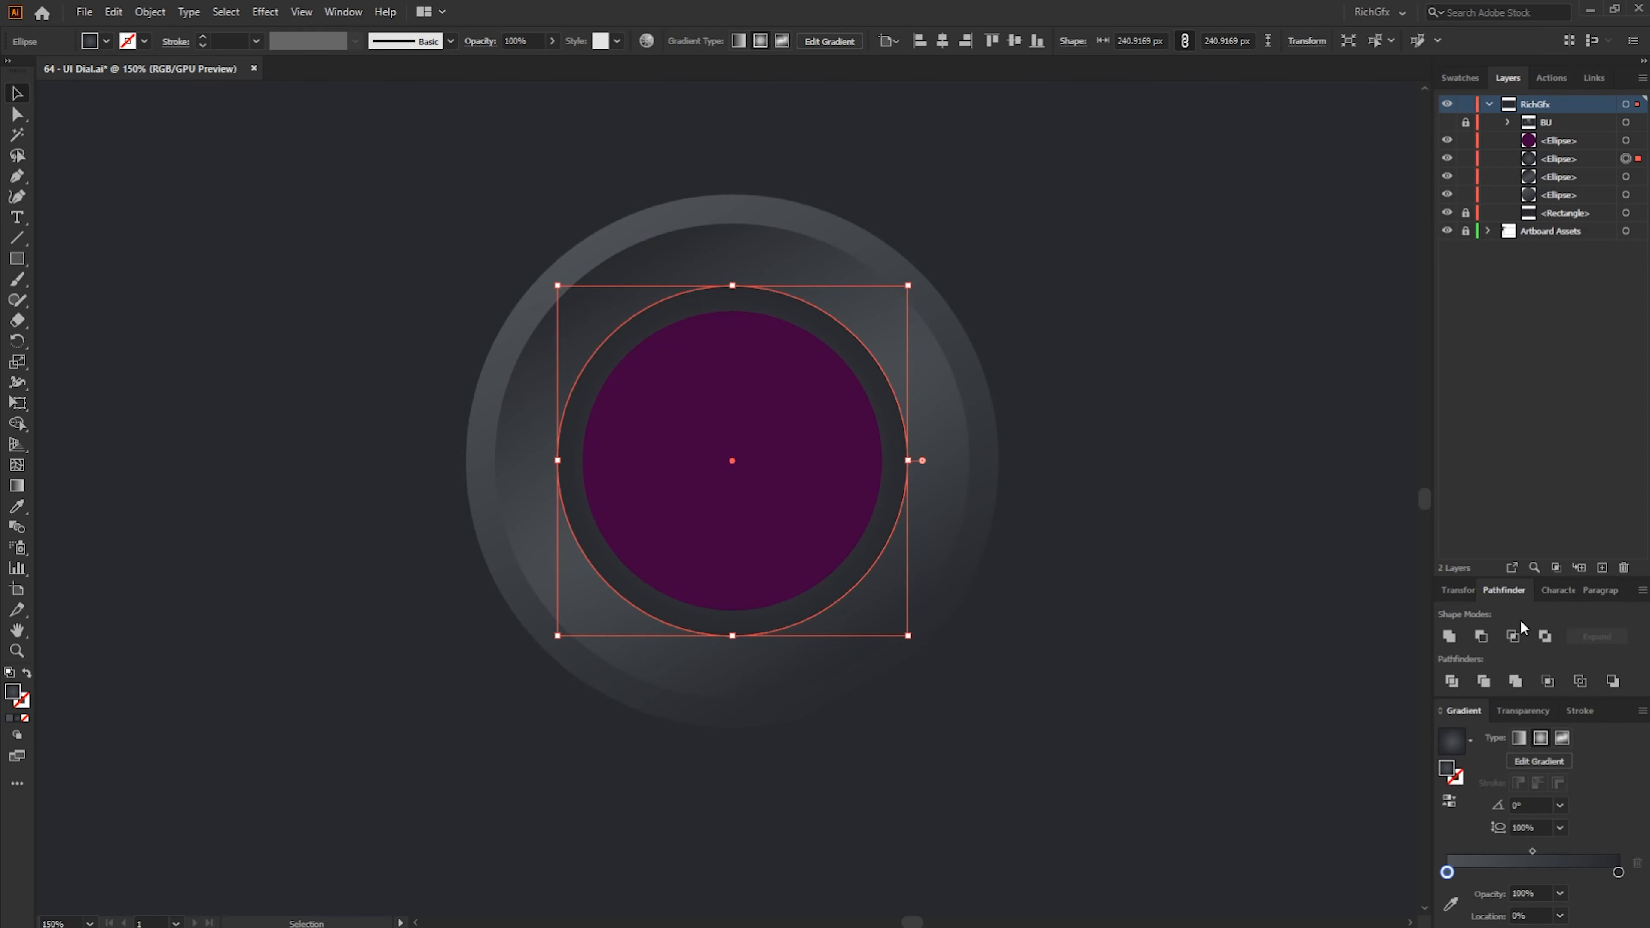
# Set the third circle's radial gradient to a 120° angle and 540% aspect ratio
pyautogui.click(1531, 800)
pyautogui.write('12')
pyautogui.press('Return')
pyautogui.click(1528, 827)
pyautogui.write('540')
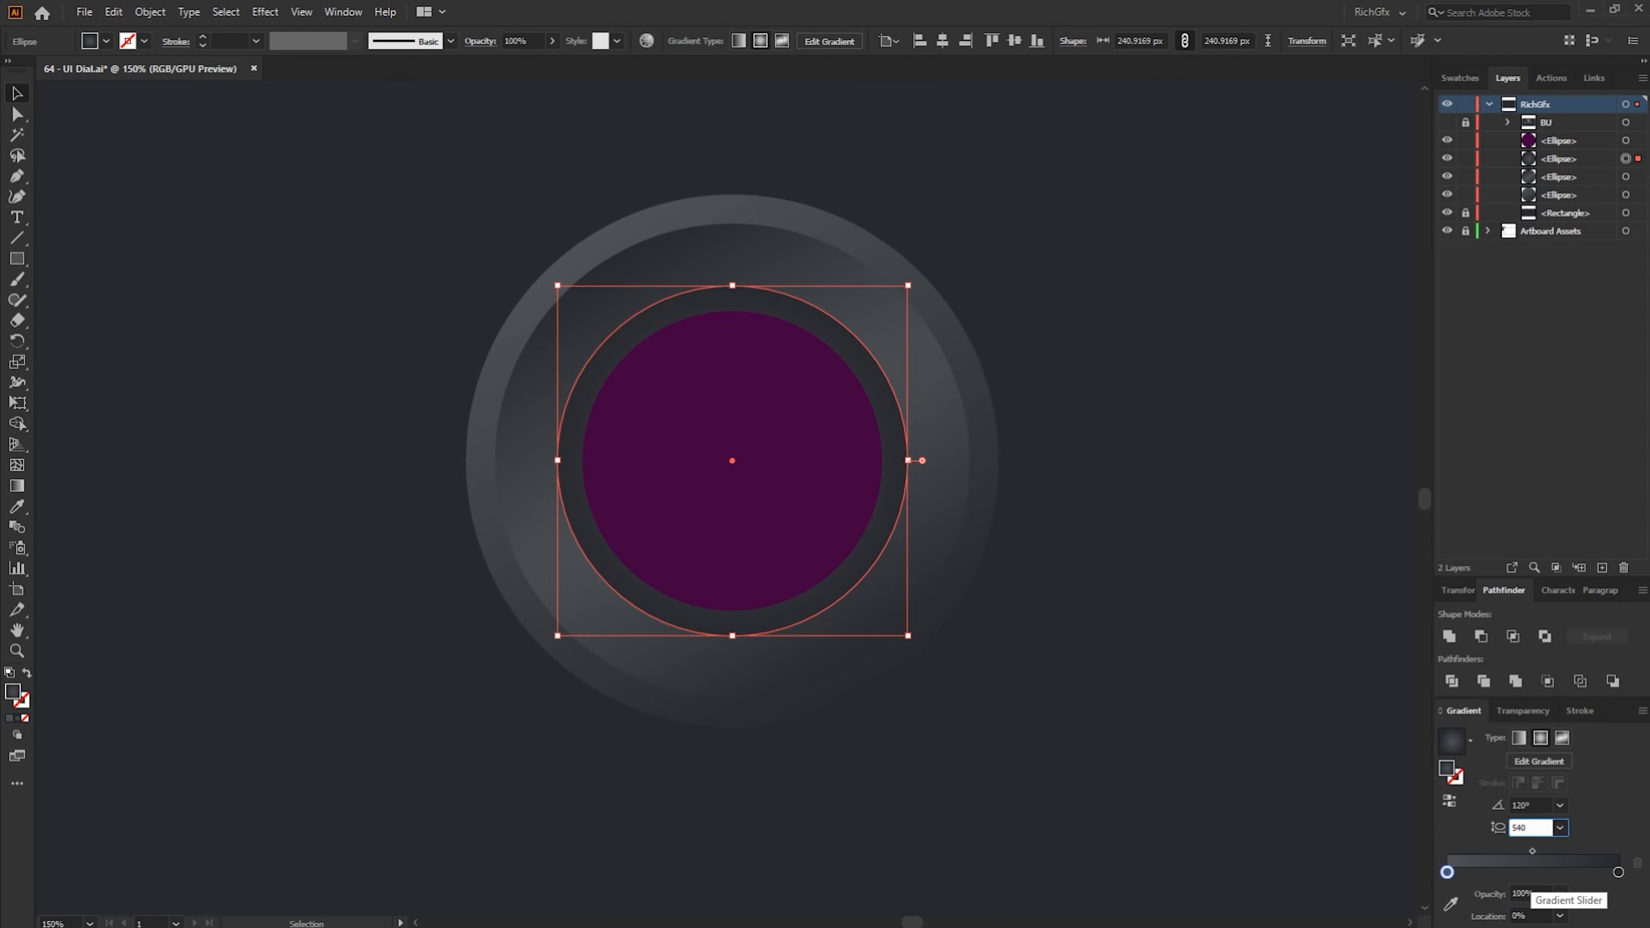
pyautogui.press('Return')
pyautogui.click(1189, 531)
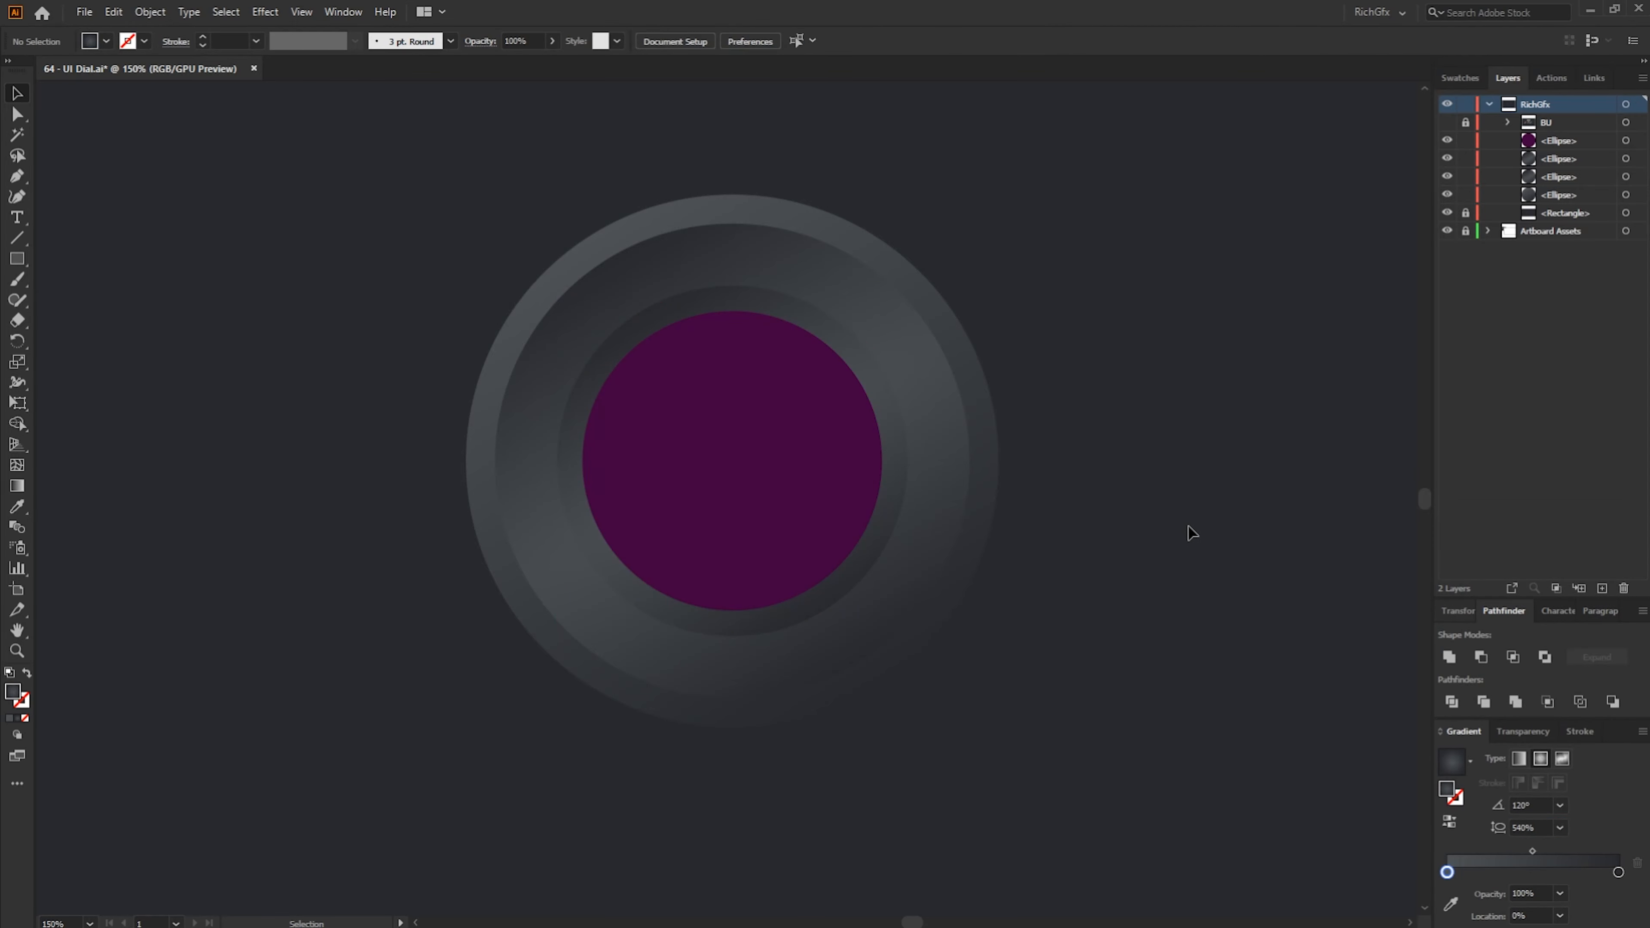
# Copy the outermost circle's linear gradient onto the purple centre circle and set its angle to -35°
pyautogui.press('a')
pyautogui.click(796, 416)
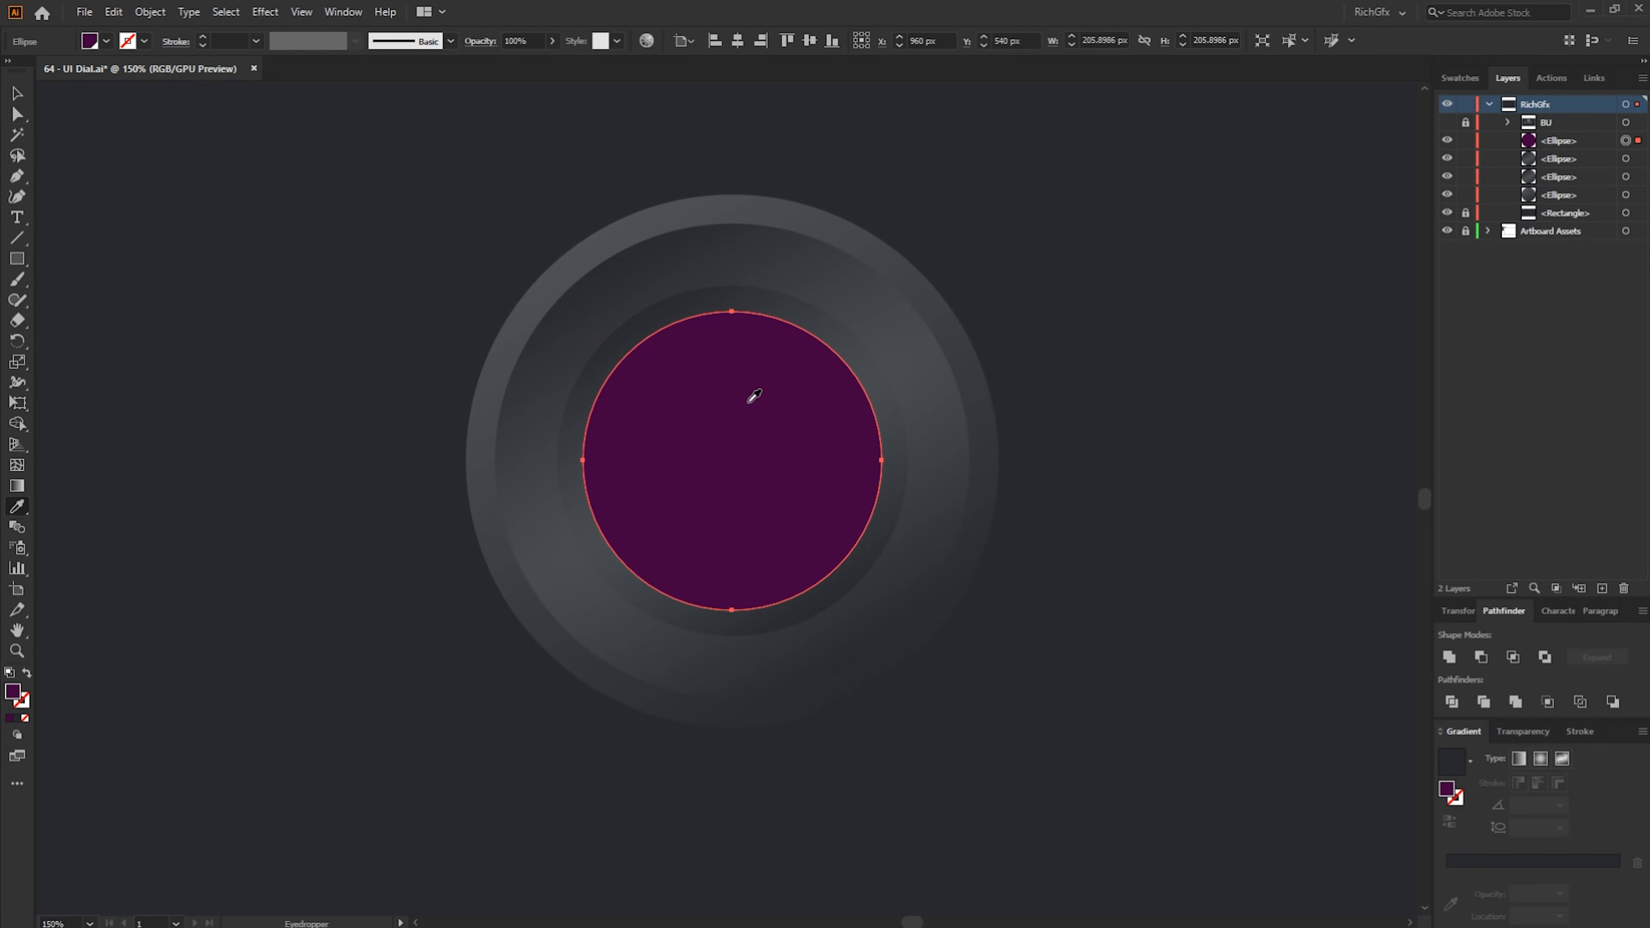
pyautogui.press('i')
pyautogui.click(800, 208)
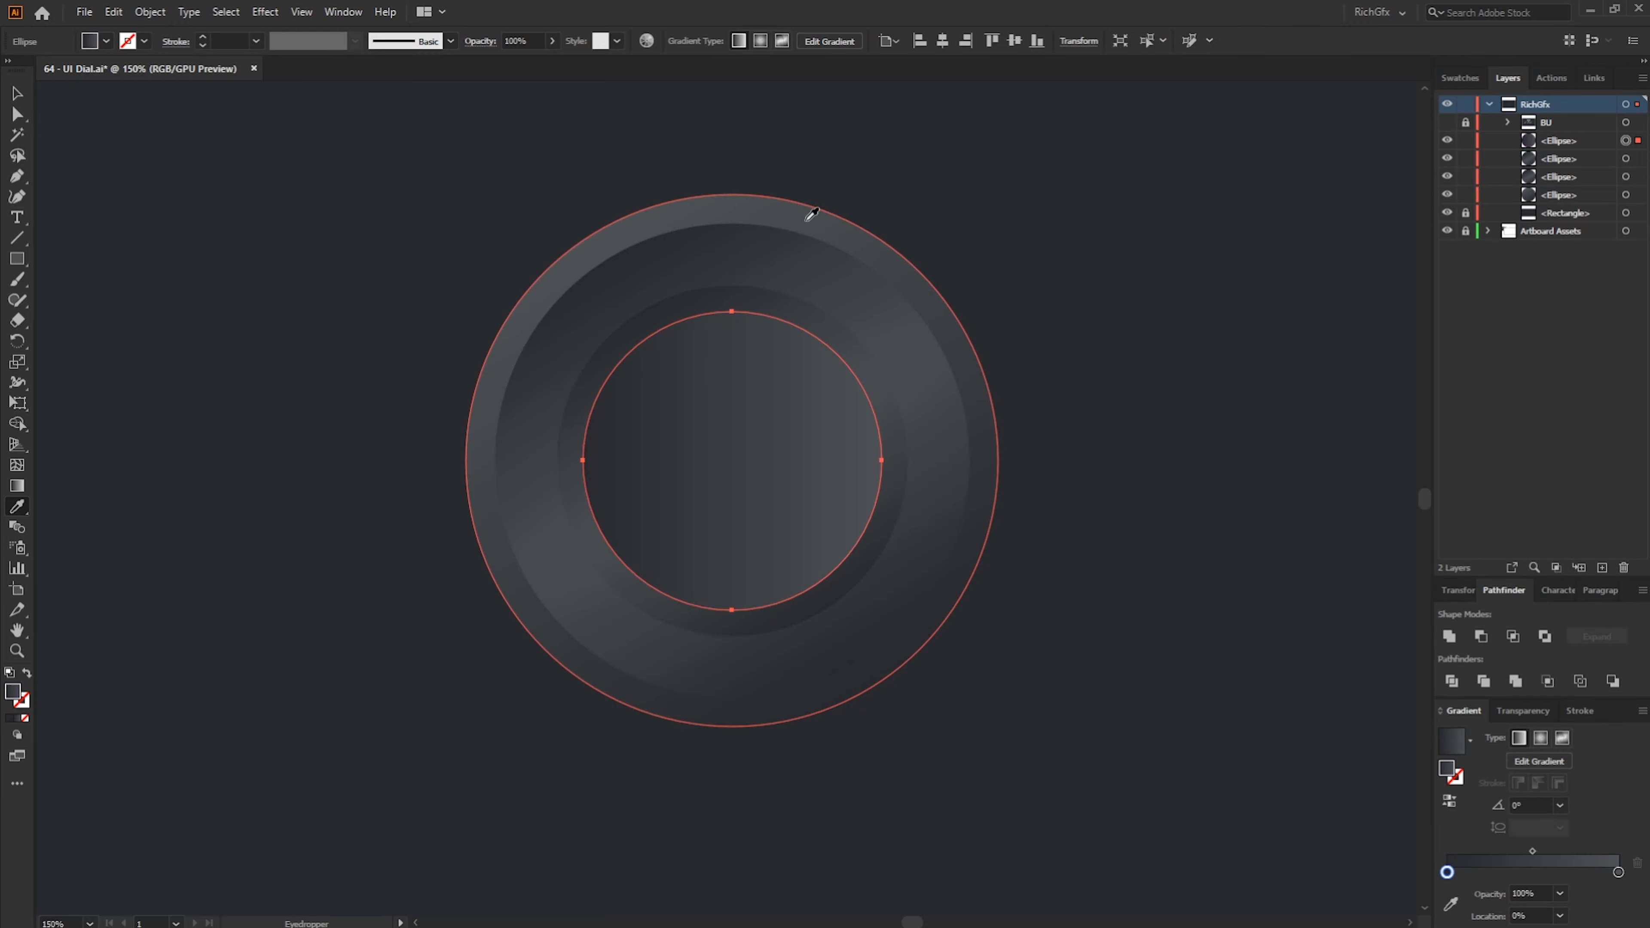
pyautogui.press('v')
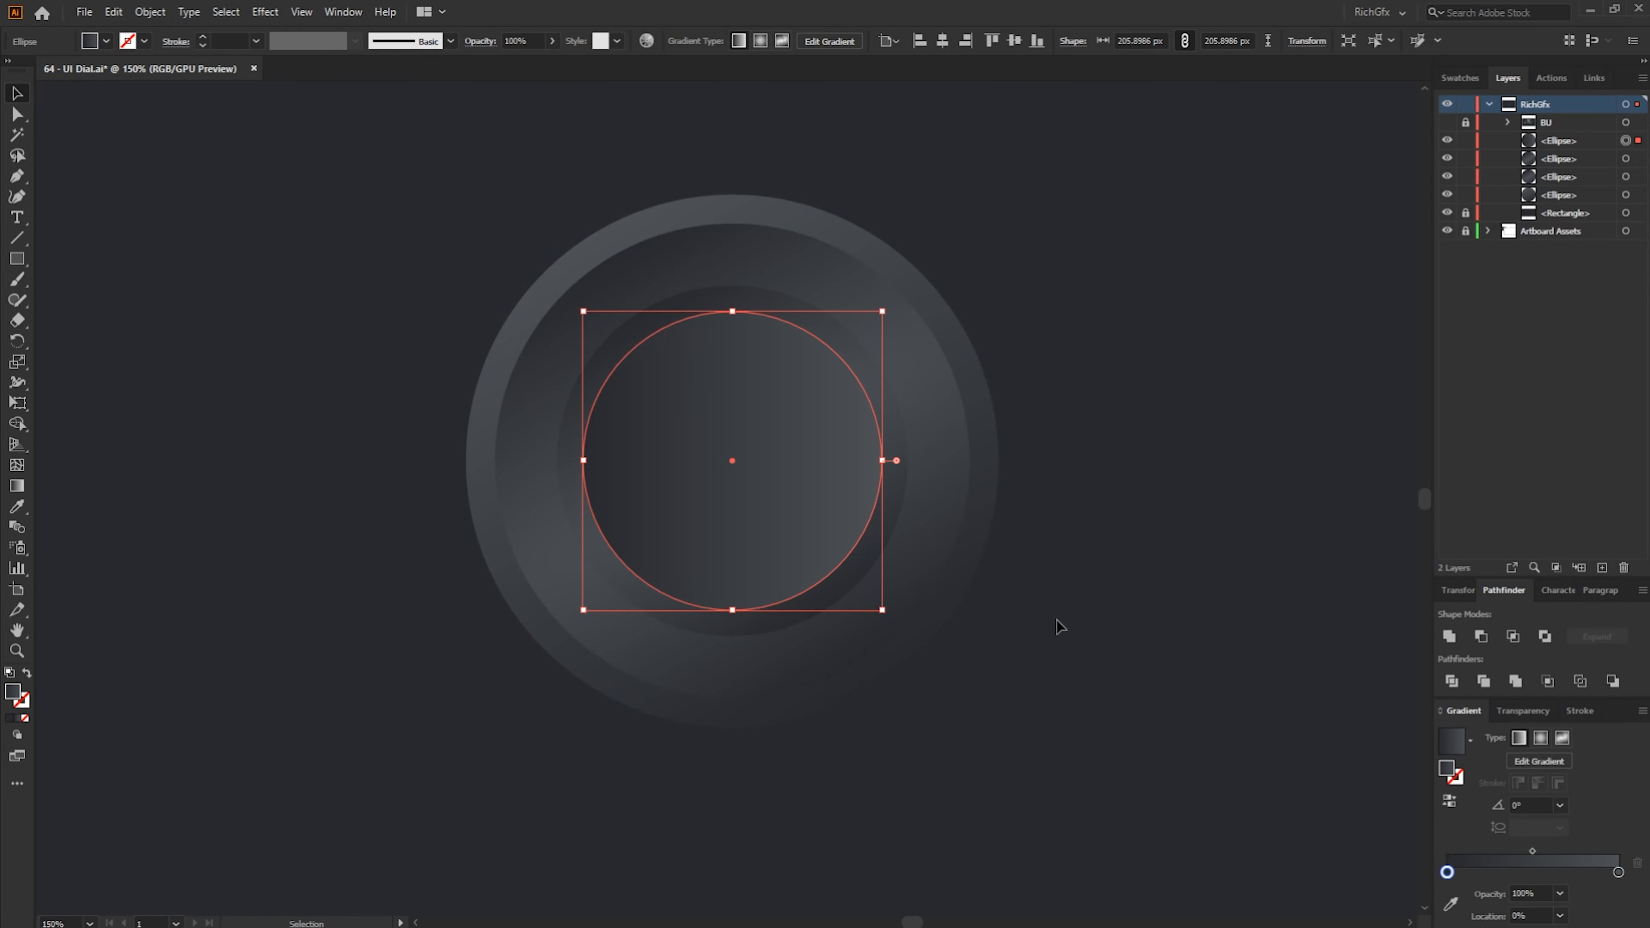
pyautogui.click(1530, 805)
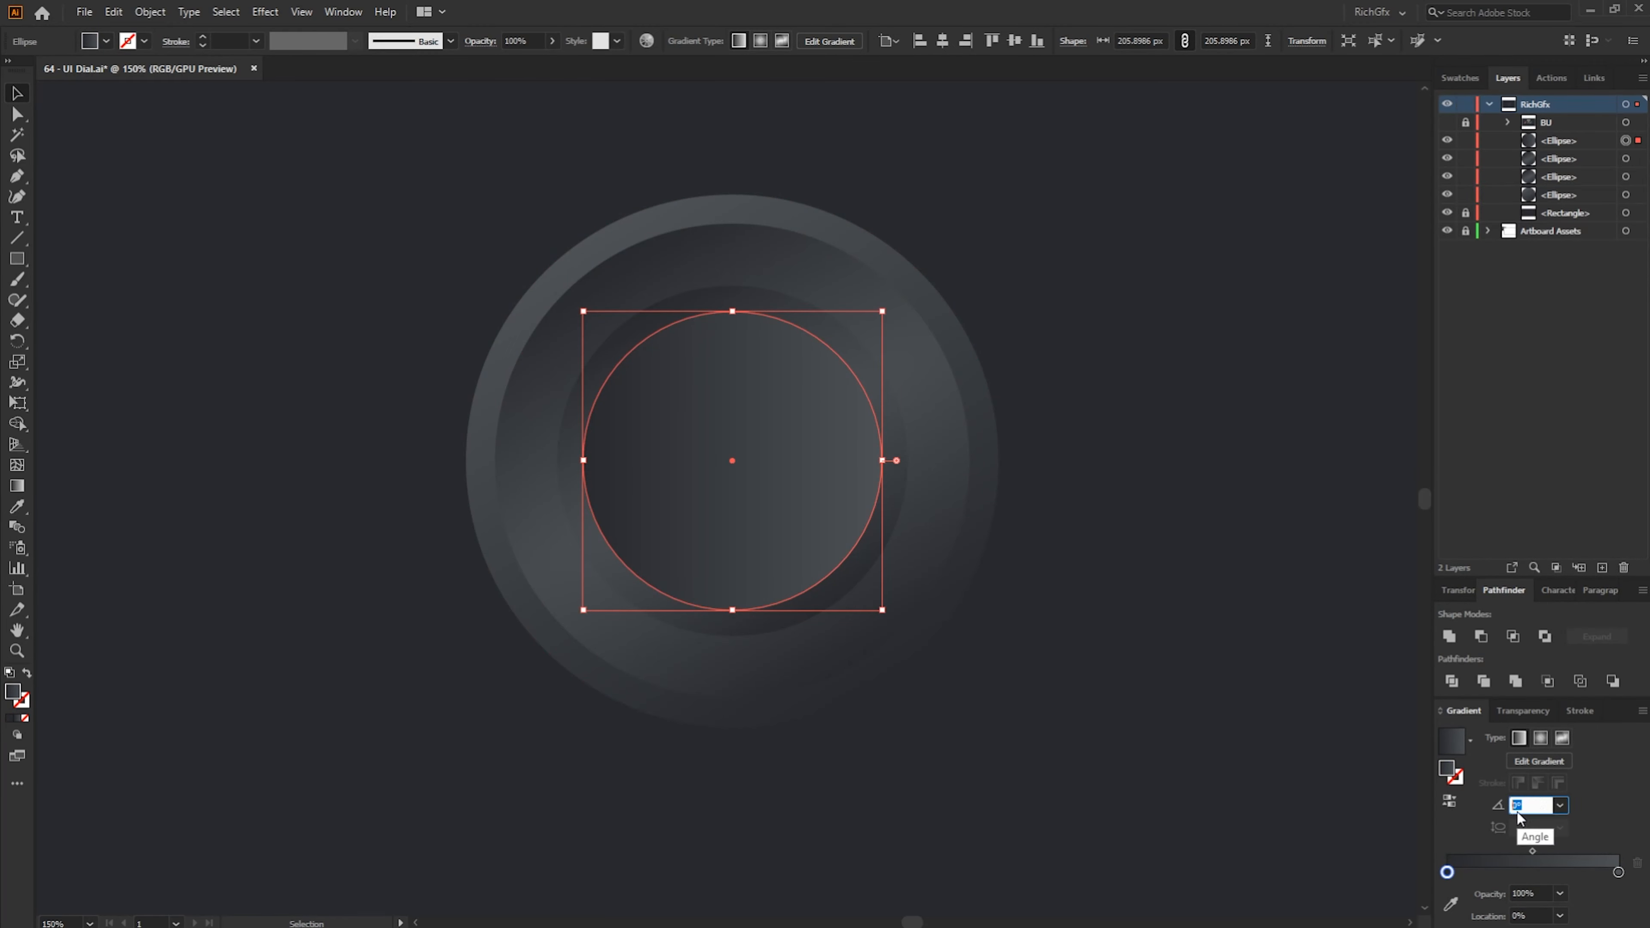
pyautogui.write('-35')
pyautogui.press('Return')
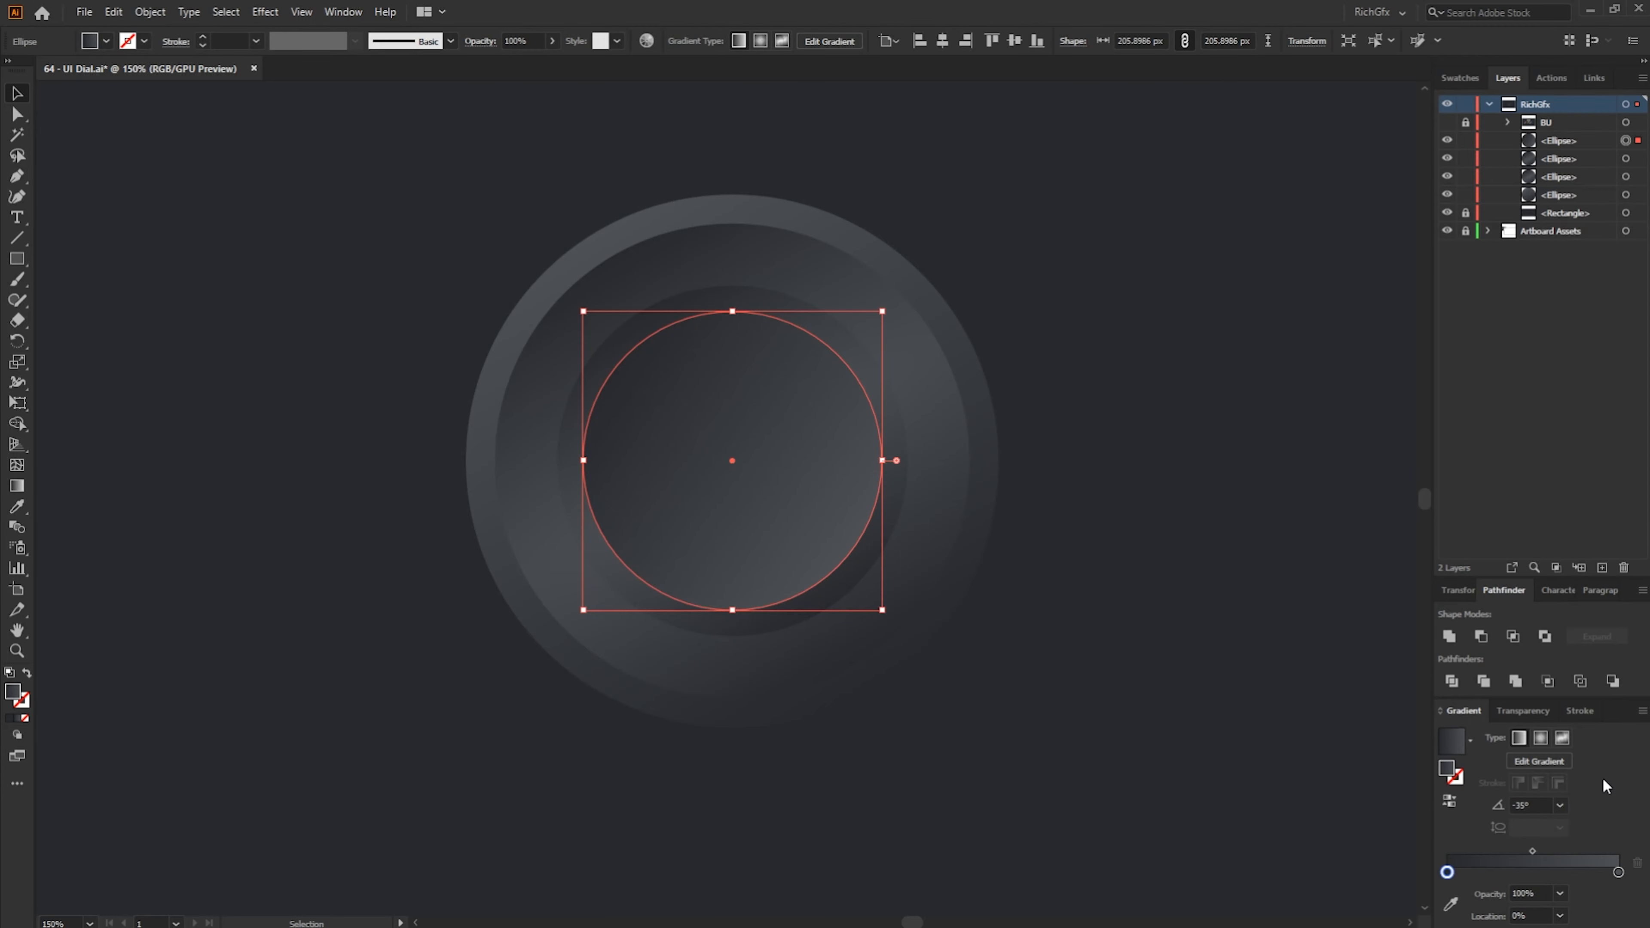
# Darken the lighter colour stop of the centre circle's gradient to about 21% brightness using HSB values
pyautogui.doubleClick(1619, 873)
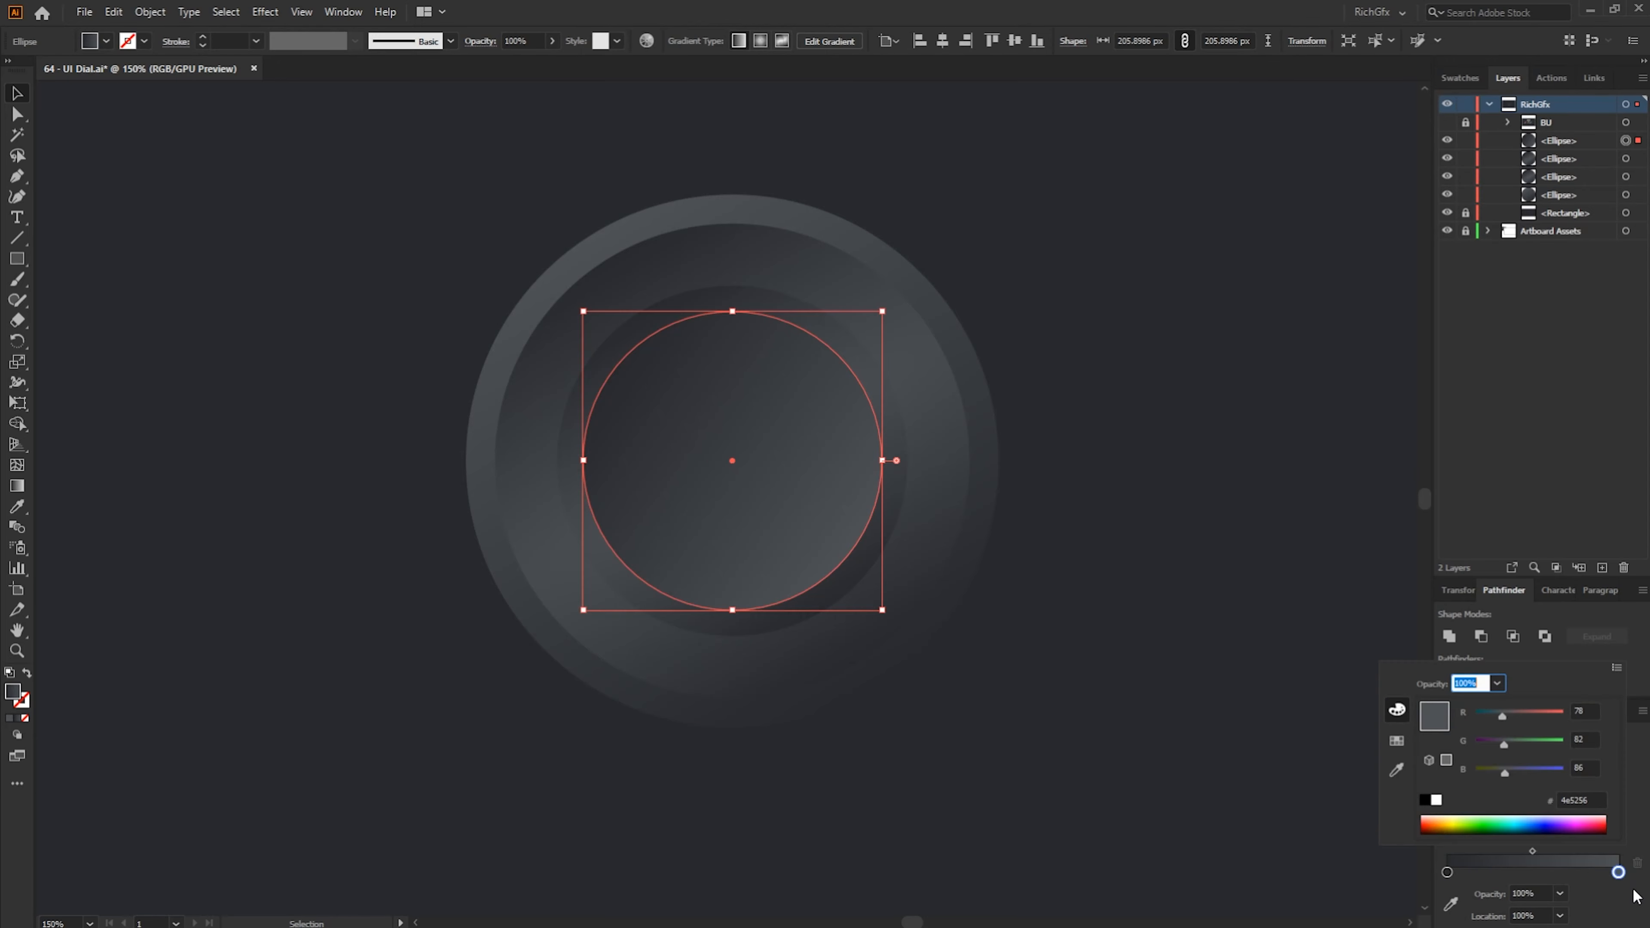
pyautogui.click(1617, 668)
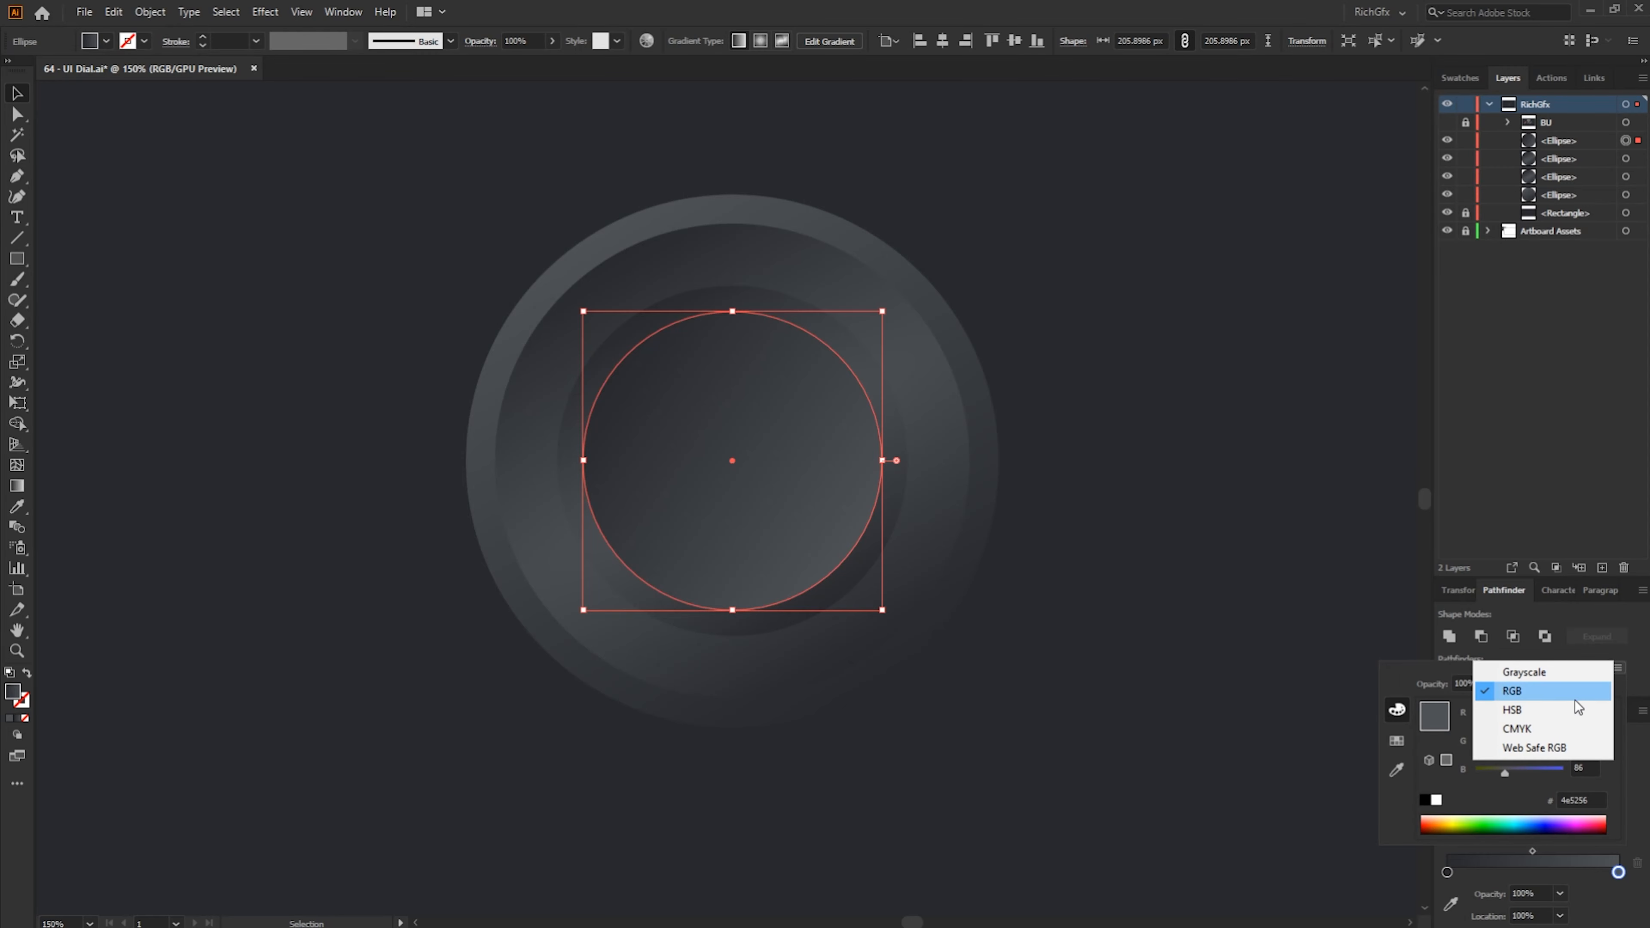
pyautogui.click(1562, 713)
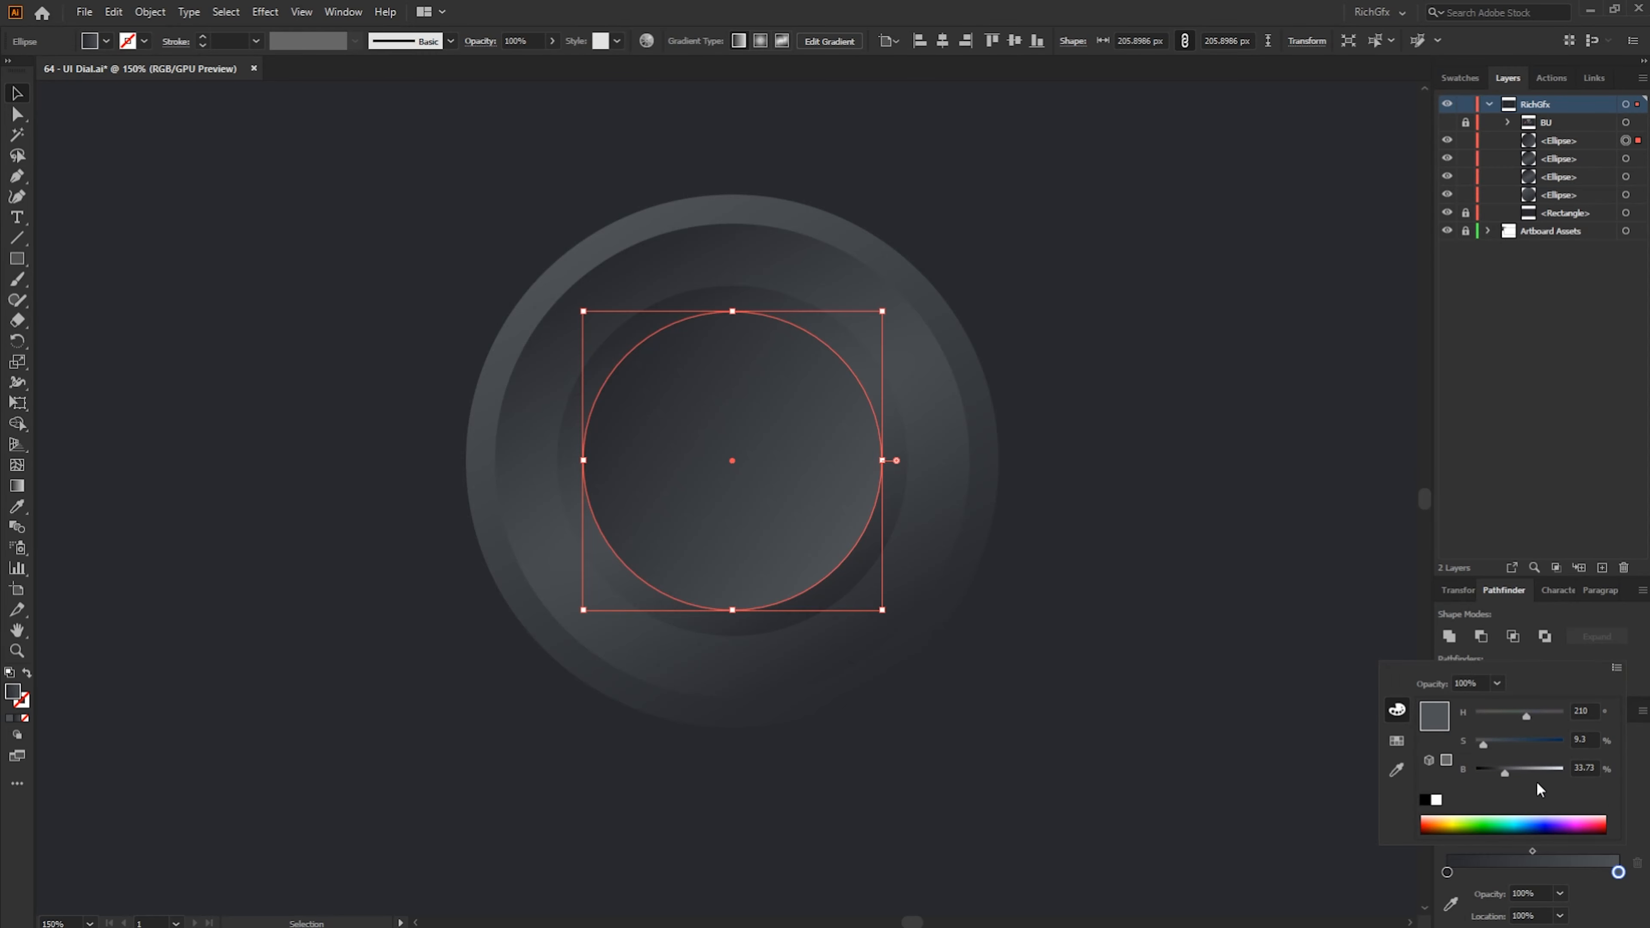
pyautogui.moveTo(1505, 776); pyautogui.dragTo(1495, 775)
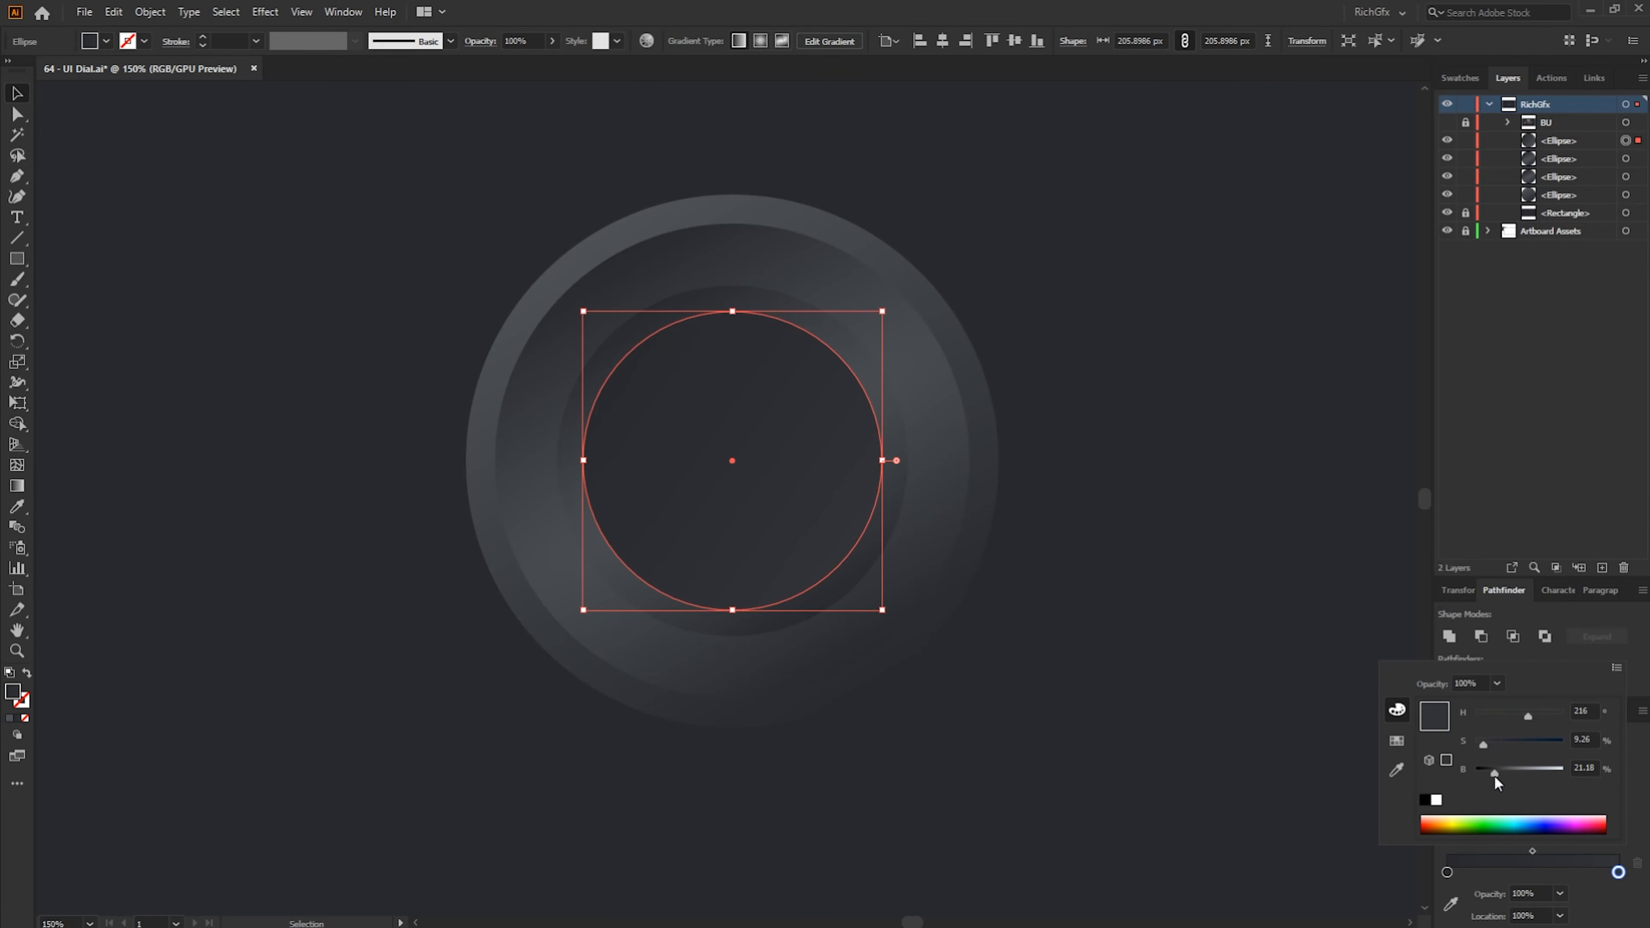
pyautogui.click(1634, 800)
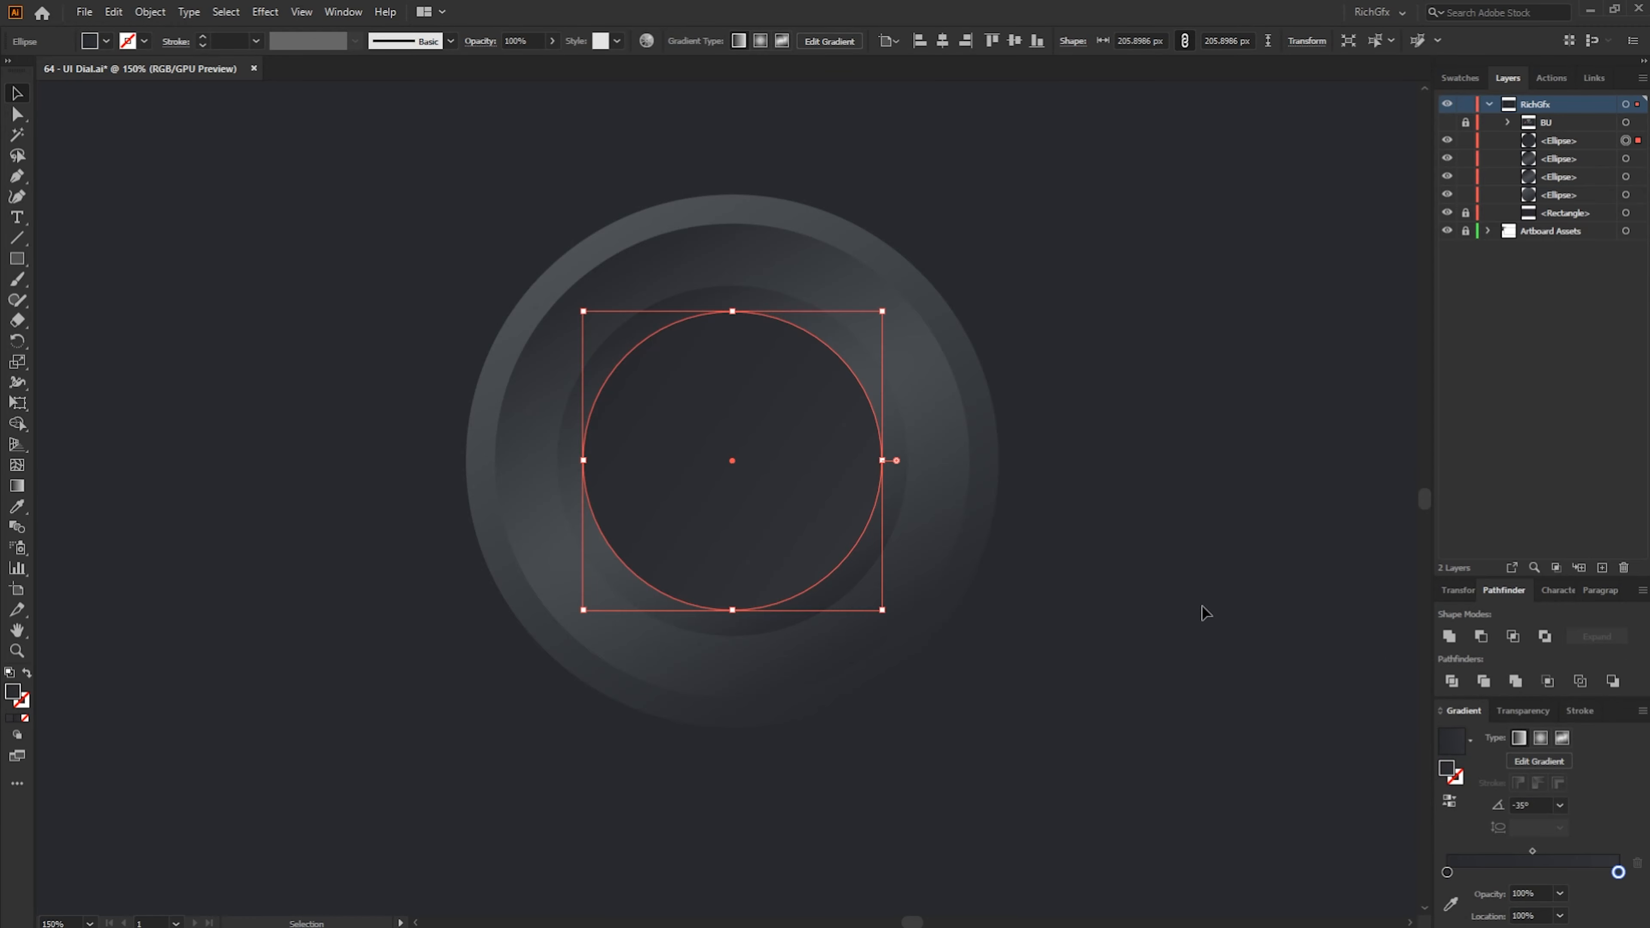
pyautogui.click(1203, 608)
# Give the centre circle a 1 pt linear gradient stroke, set its end stop to the lighter grey swatch, and reverse the gradient
pyautogui.click(773, 403)
pyautogui.click(24, 715)
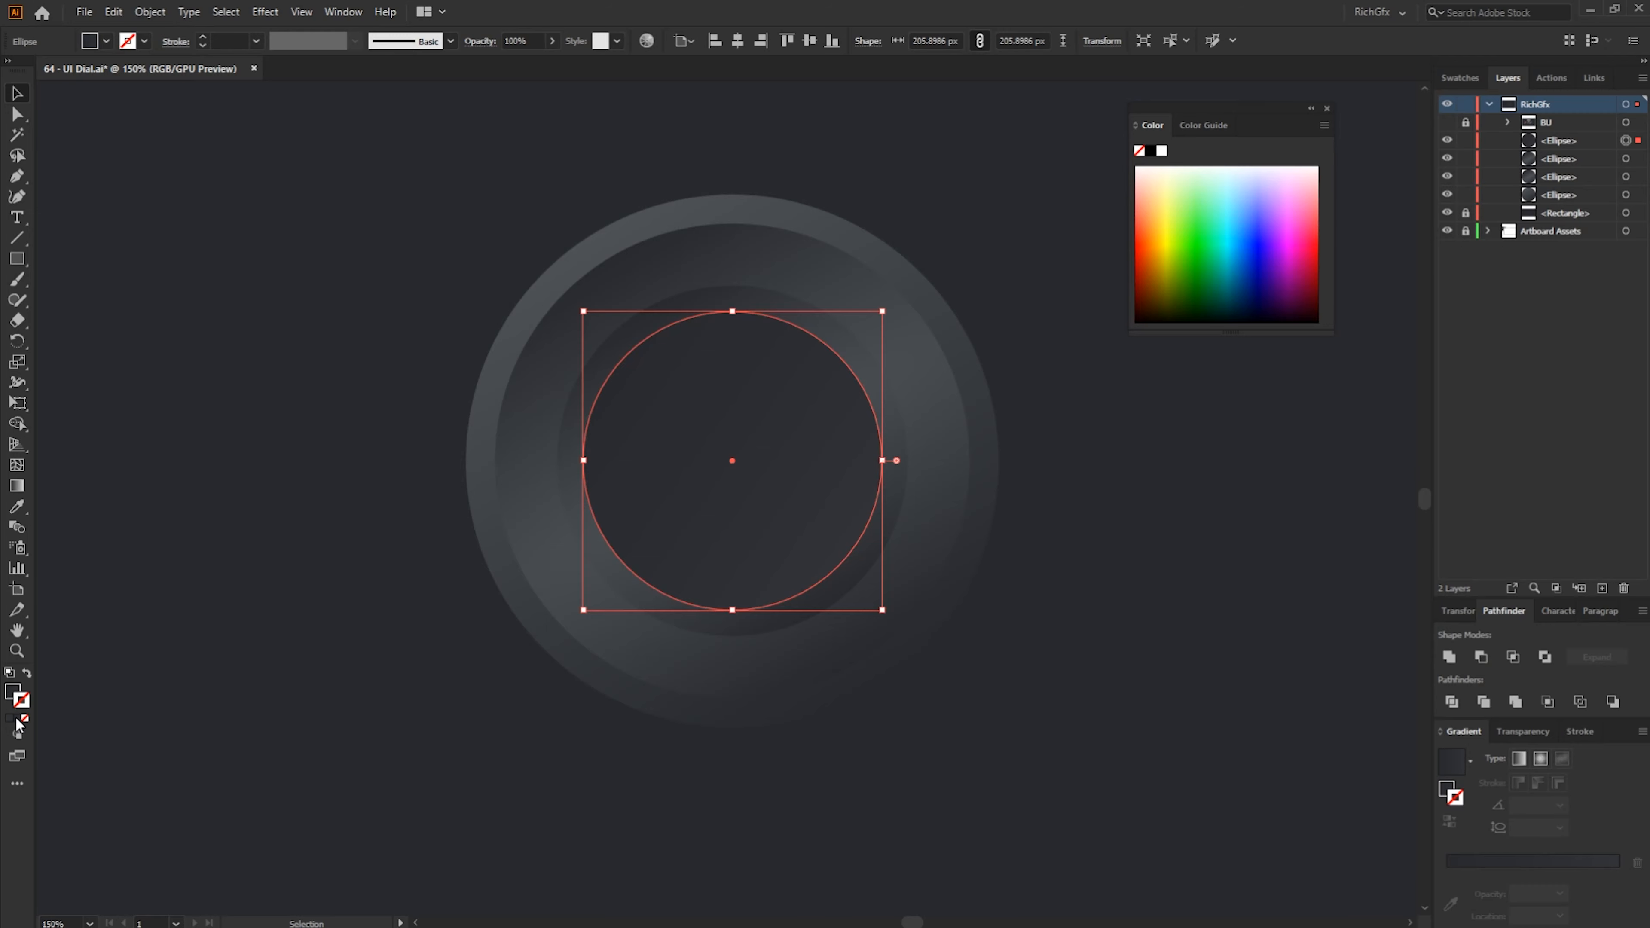
pyautogui.click(17, 721)
pyautogui.doubleClick(1619, 873)
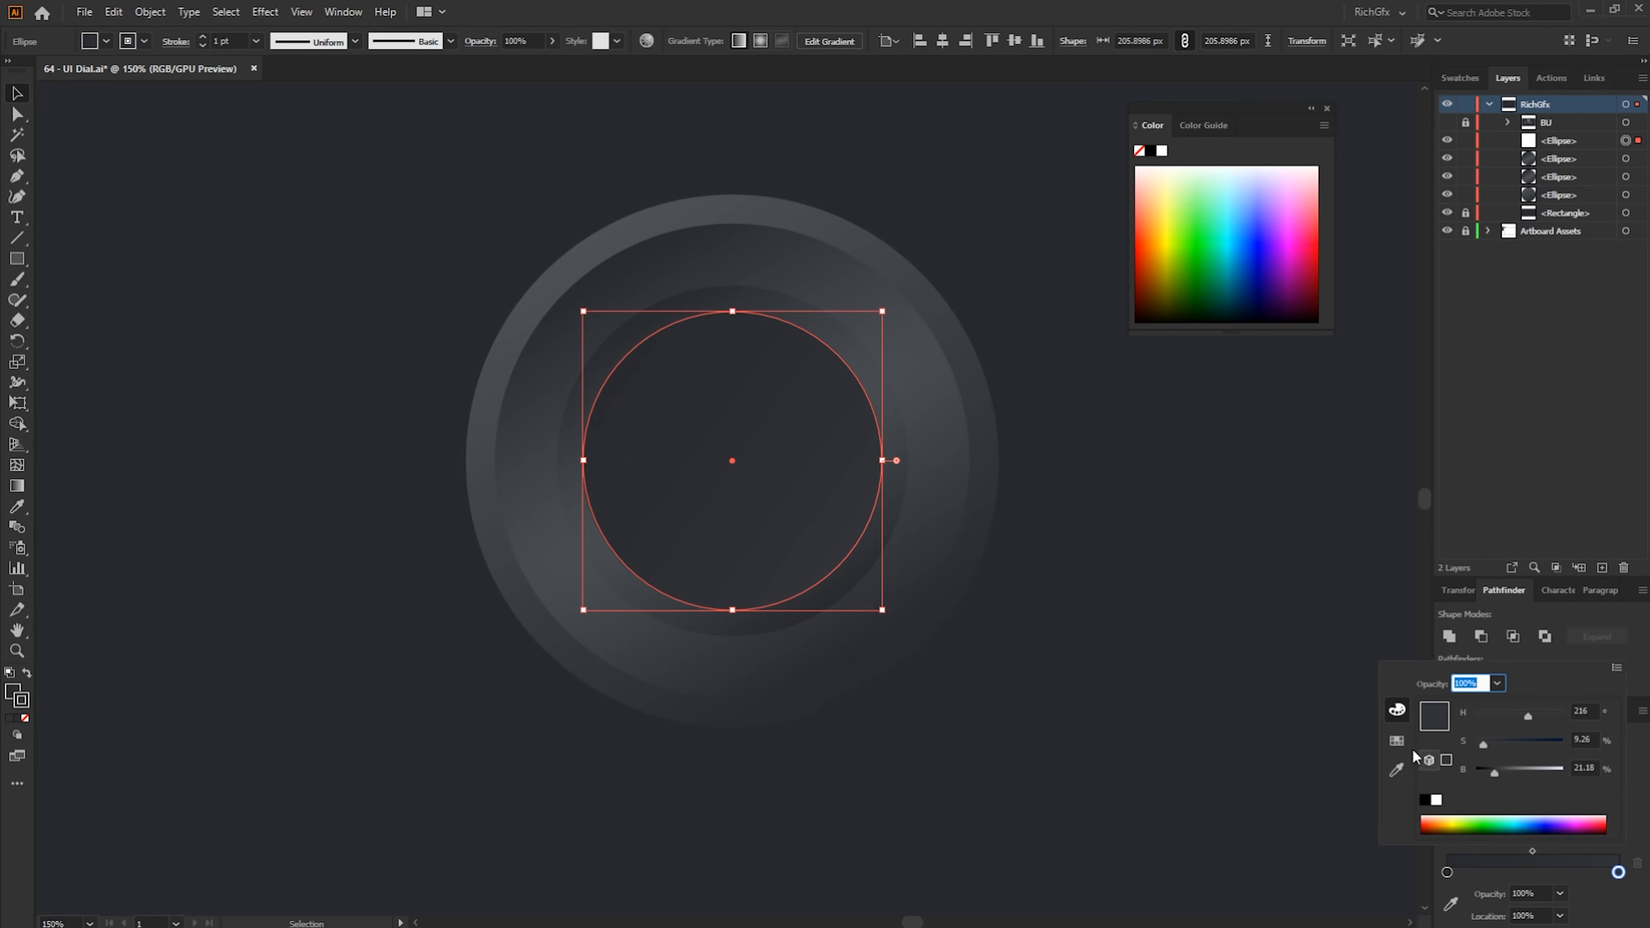
pyautogui.click(1400, 744)
pyautogui.click(1470, 785)
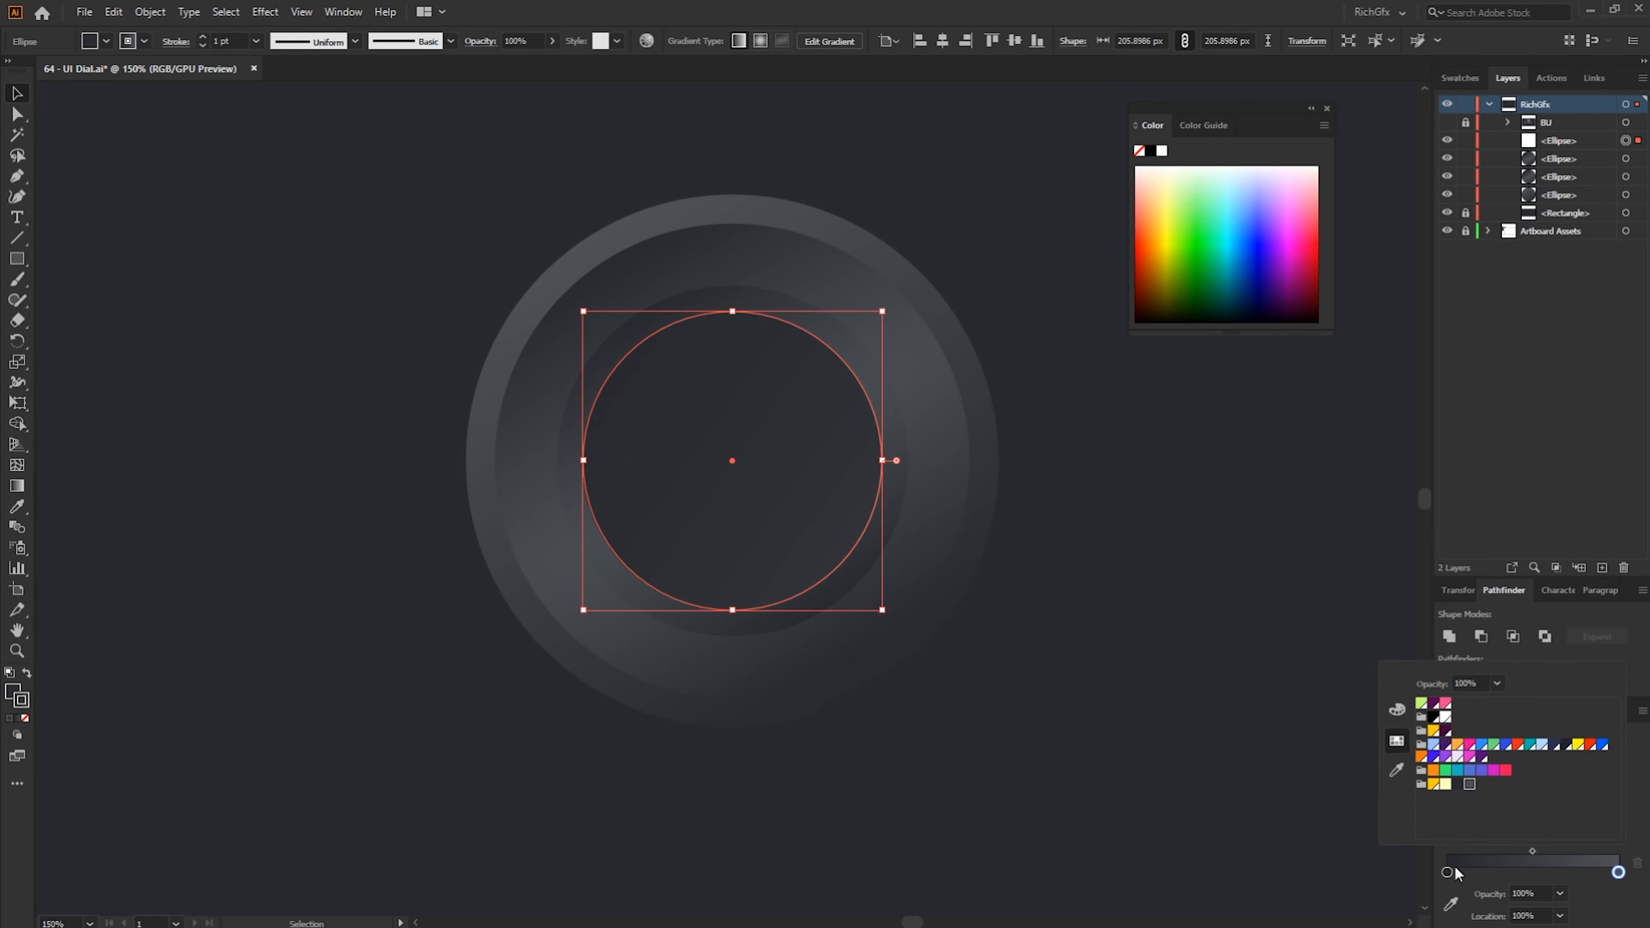
pyautogui.click(1599, 914)
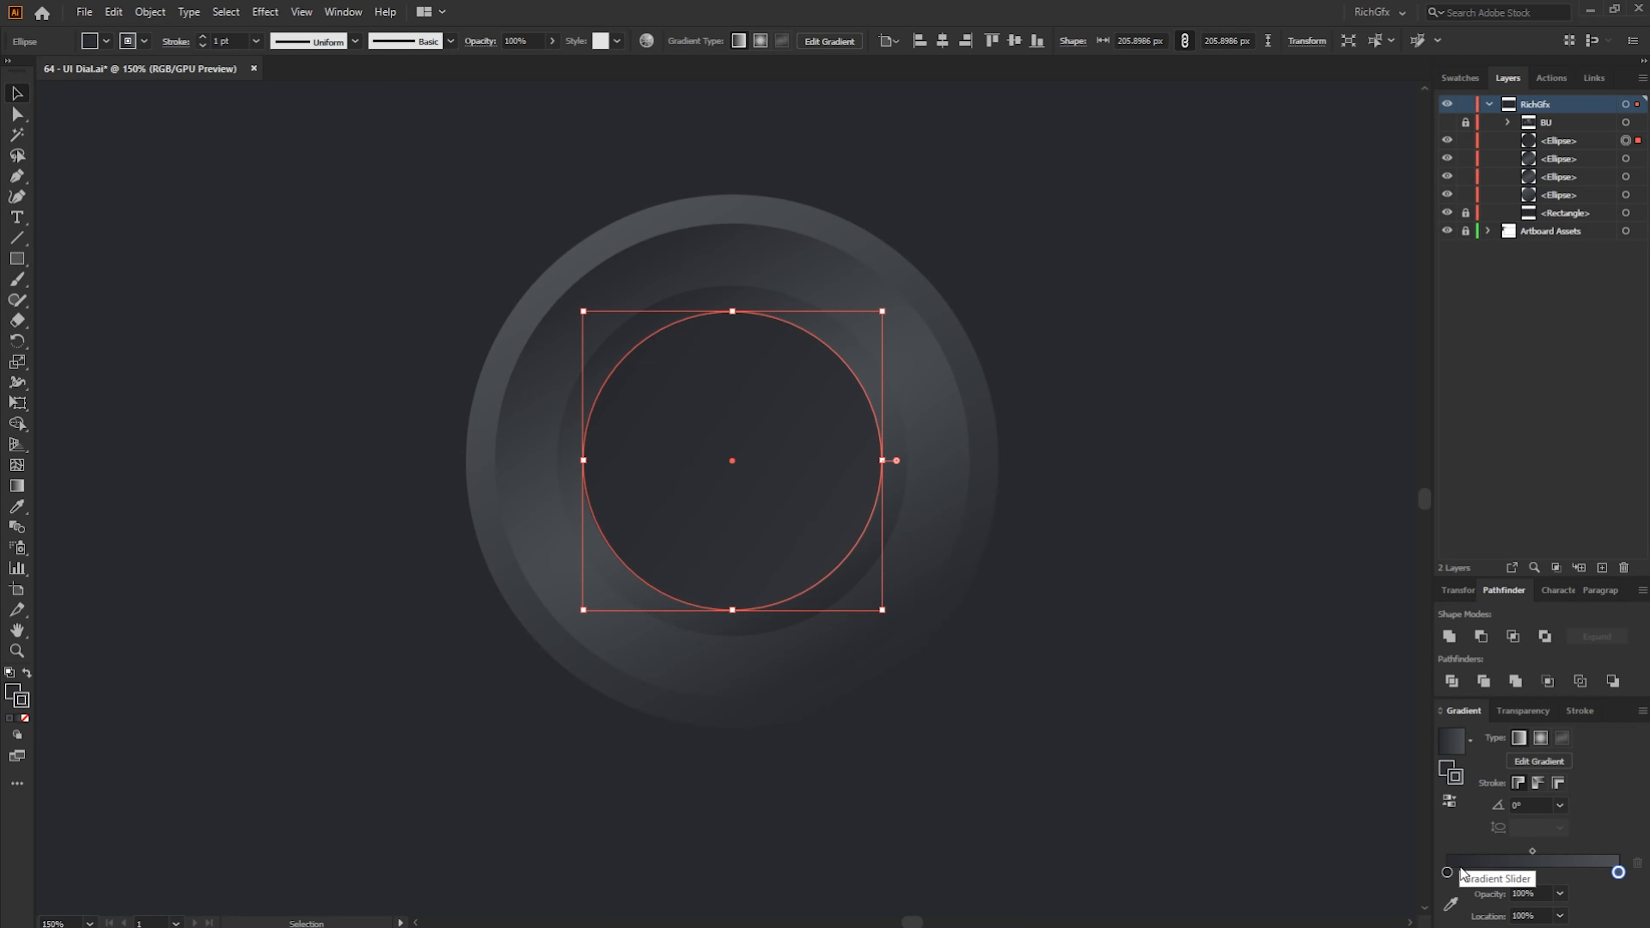
pyautogui.click(1450, 804)
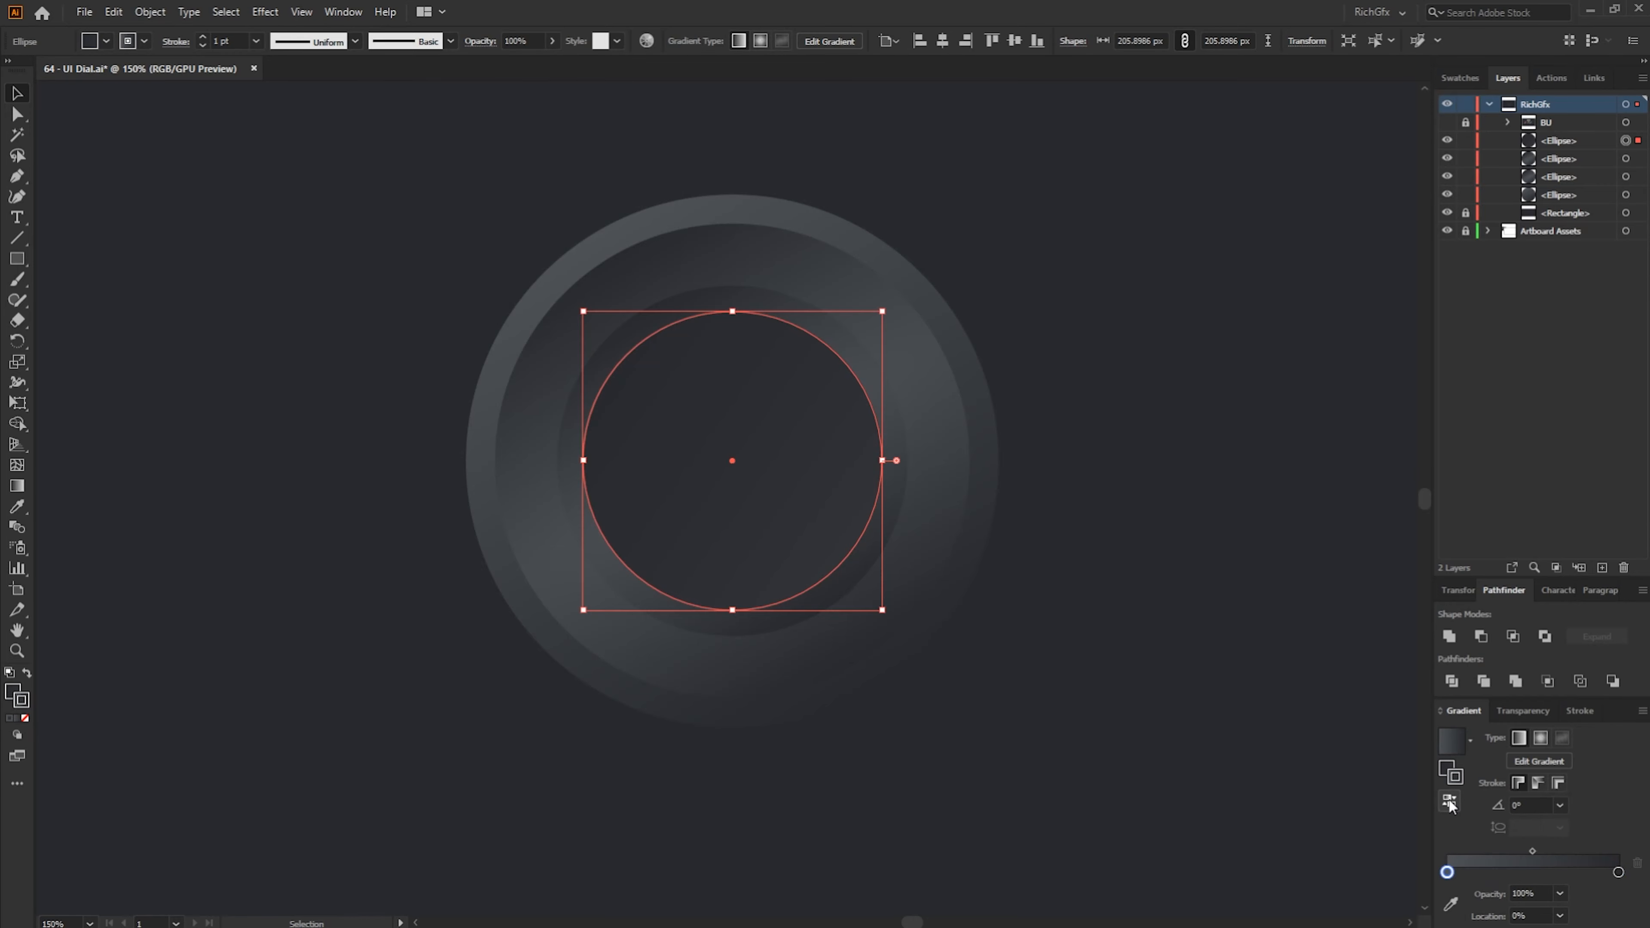
pyautogui.click(1139, 486)
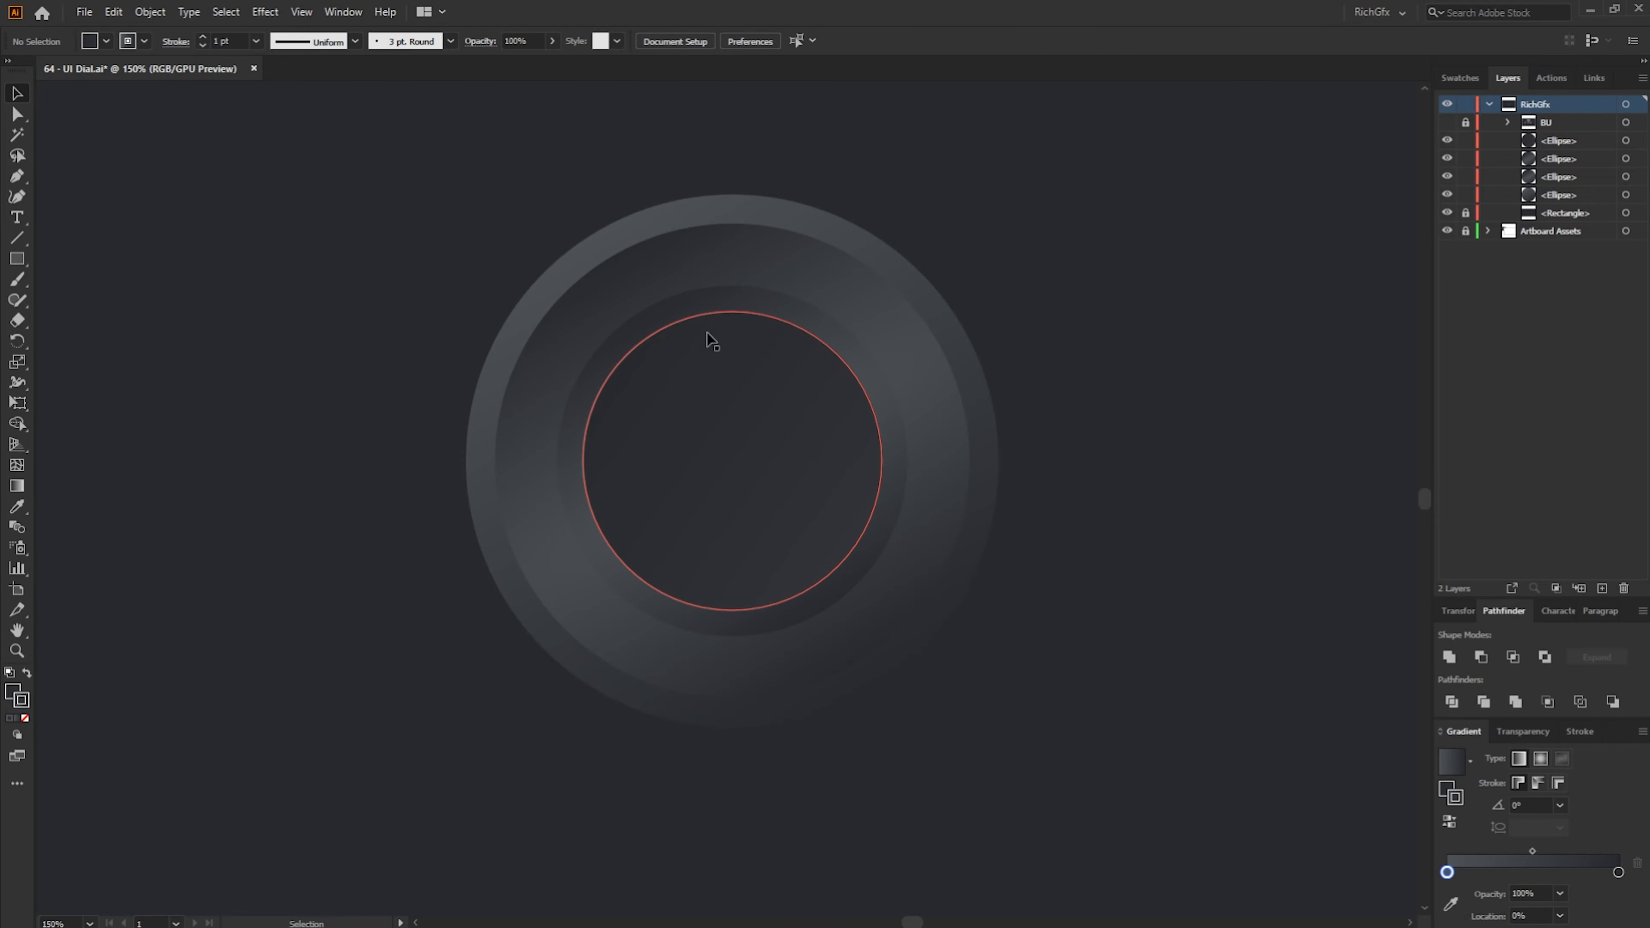
# Set up a Multiply drop shadow on the centre circle with 80% opacity, 25 px X offset, 0 px Y offset and 15 px blur
pyautogui.click(698, 410)
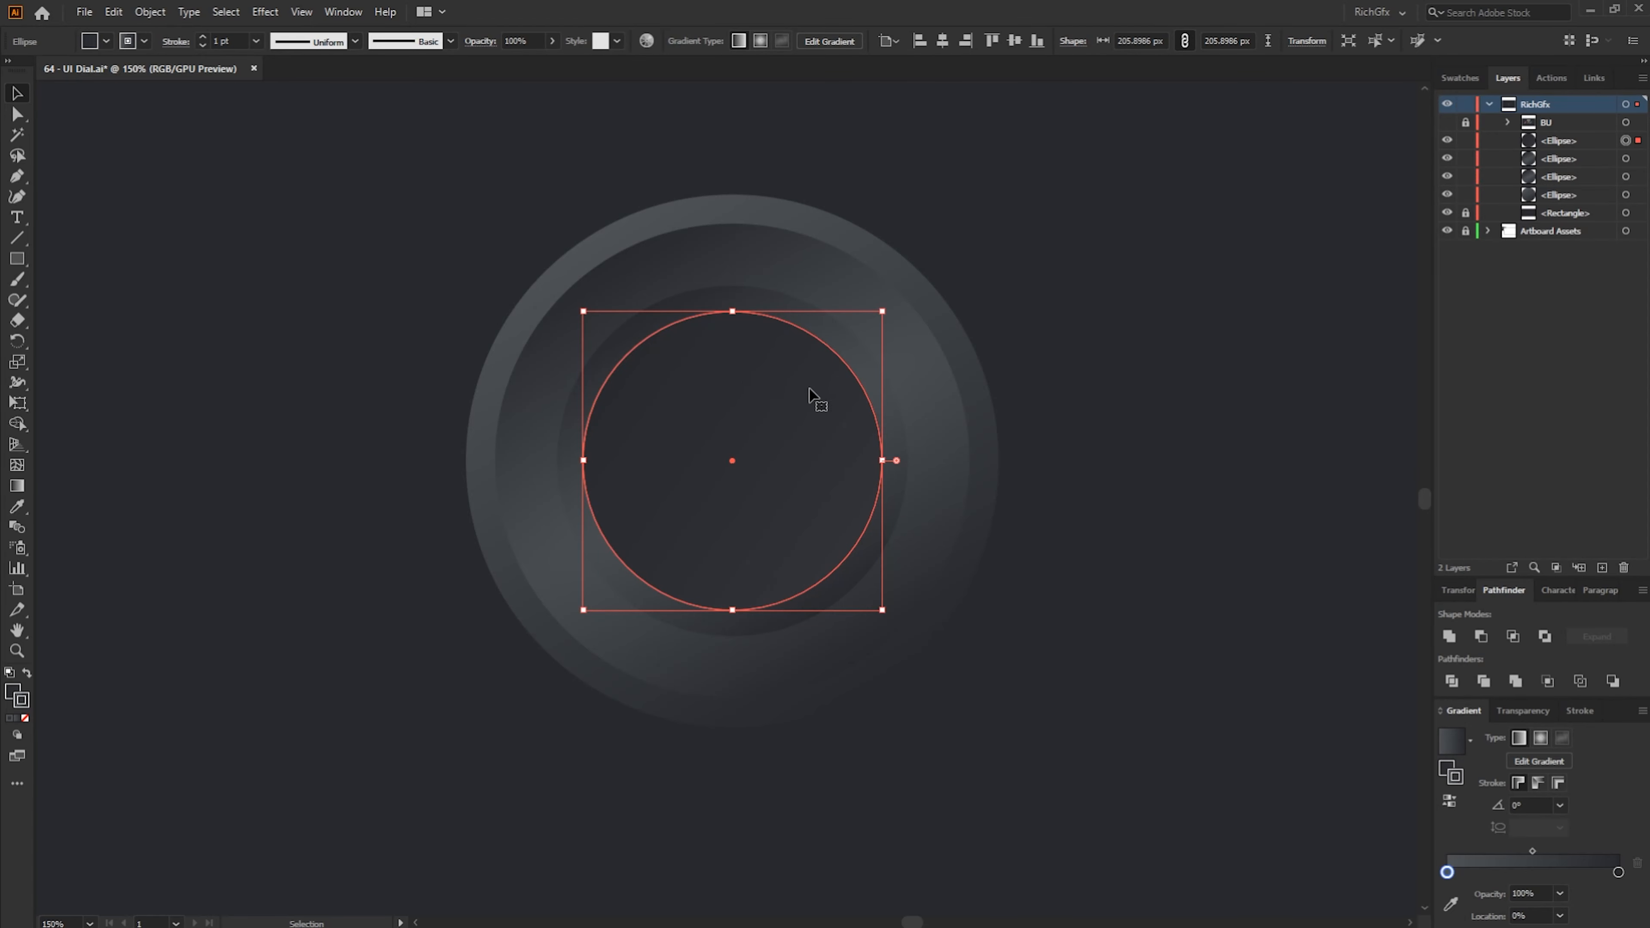
pyautogui.click(264, 14)
pyautogui.click(273, 47)
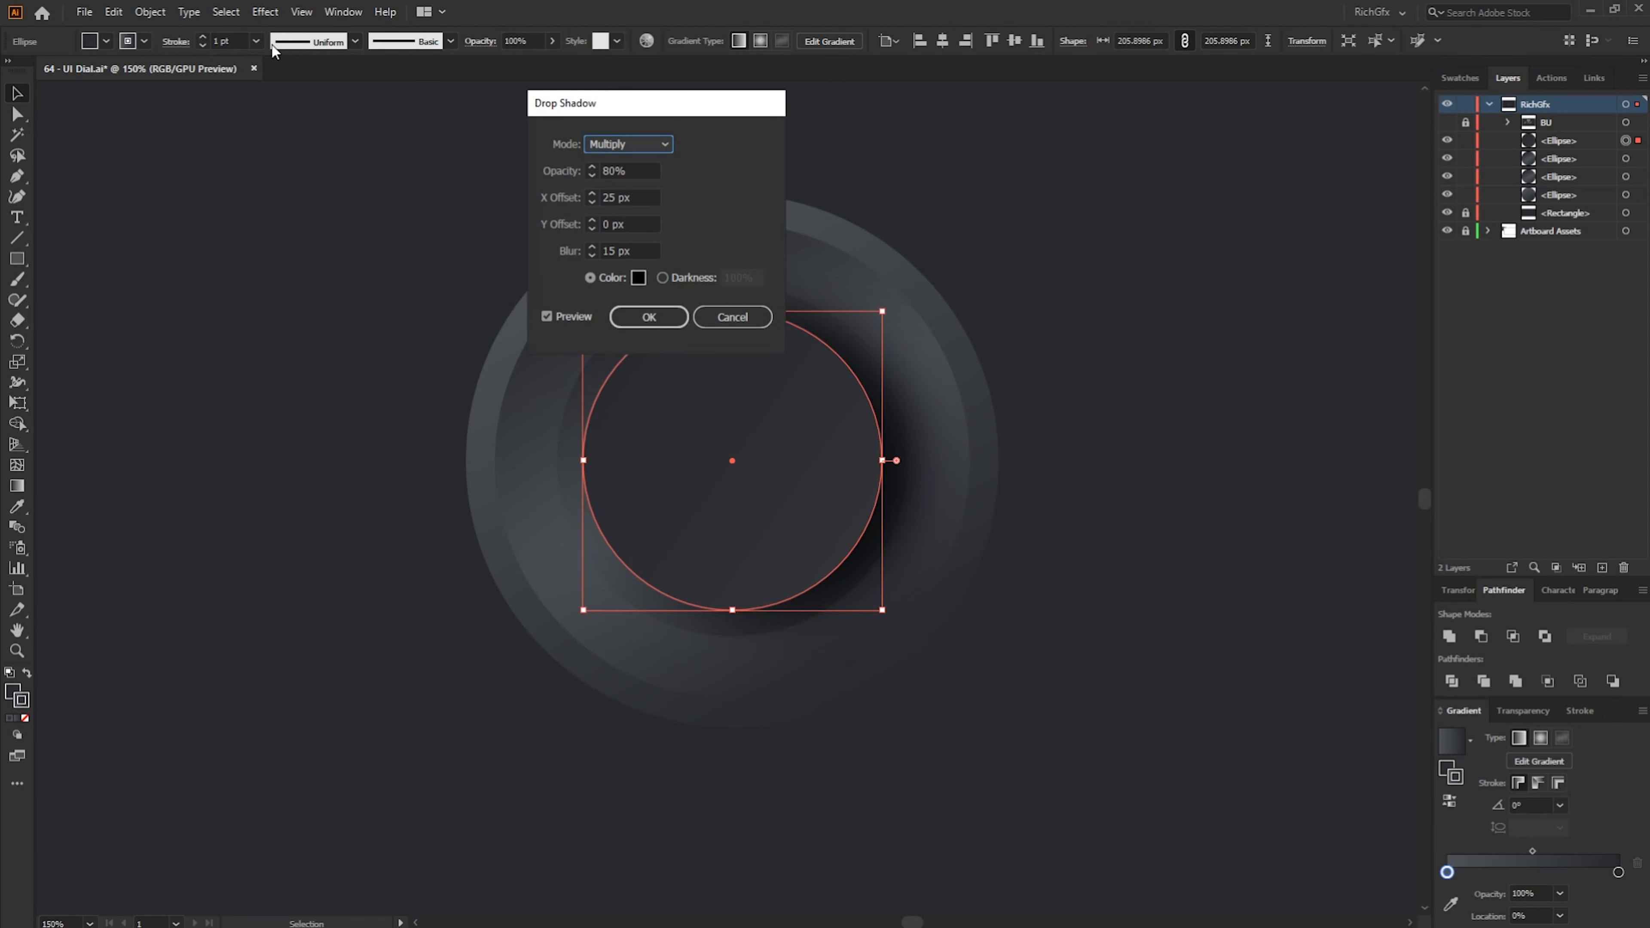
pyautogui.moveTo(658, 99); pyautogui.dragTo(1184, 162)
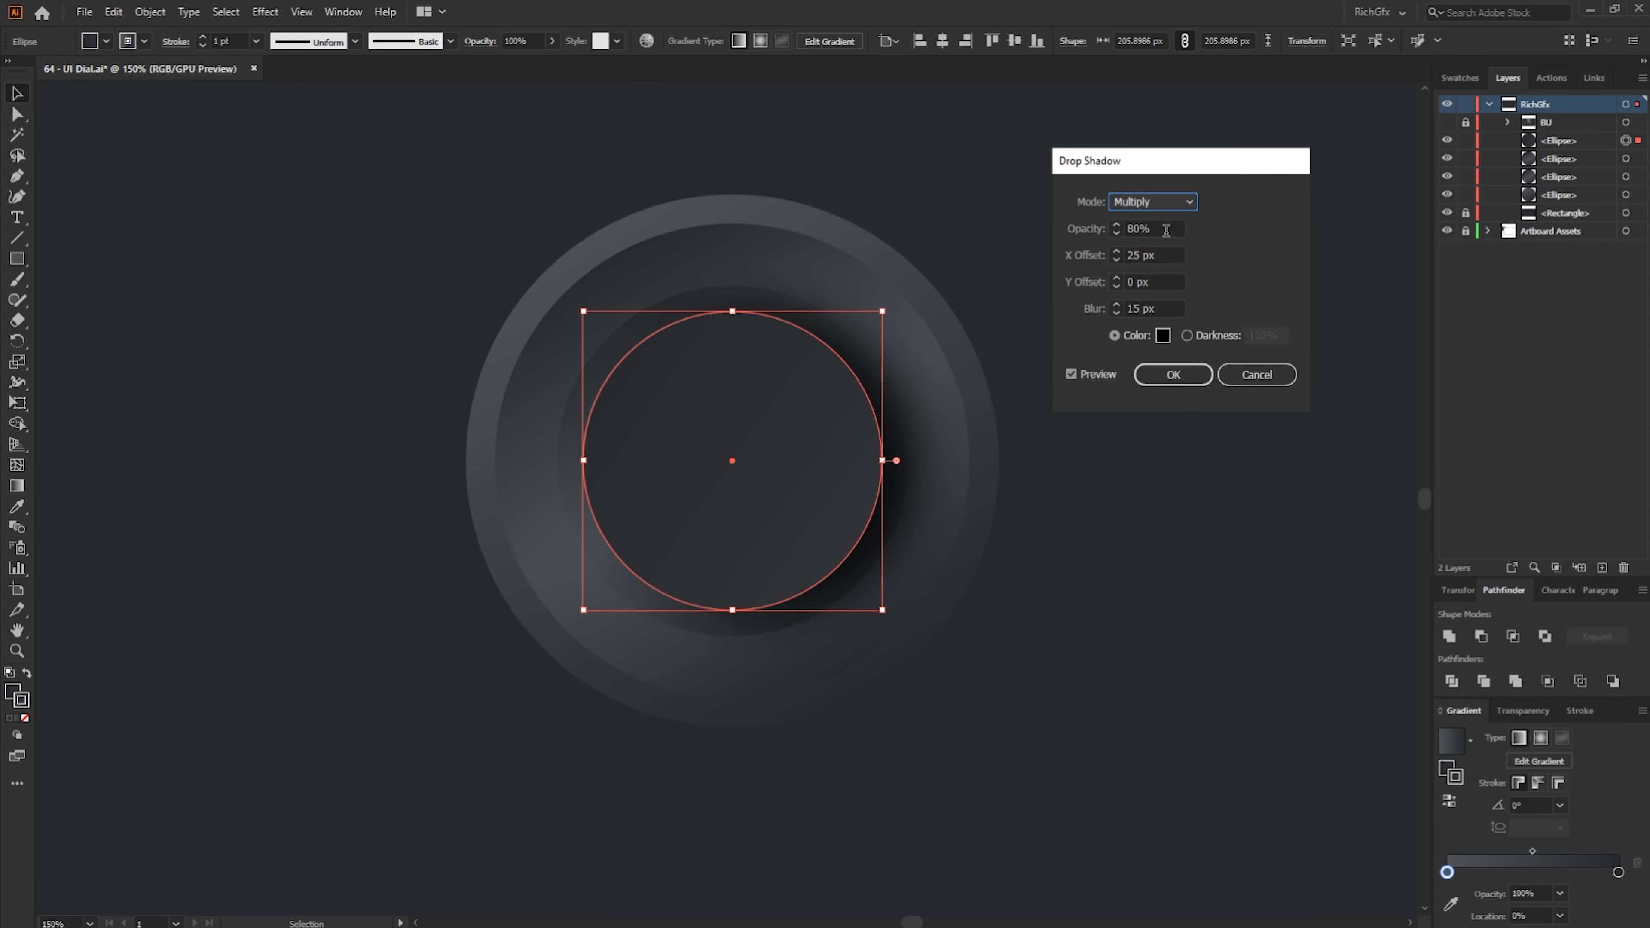
pyautogui.click(1166, 255)
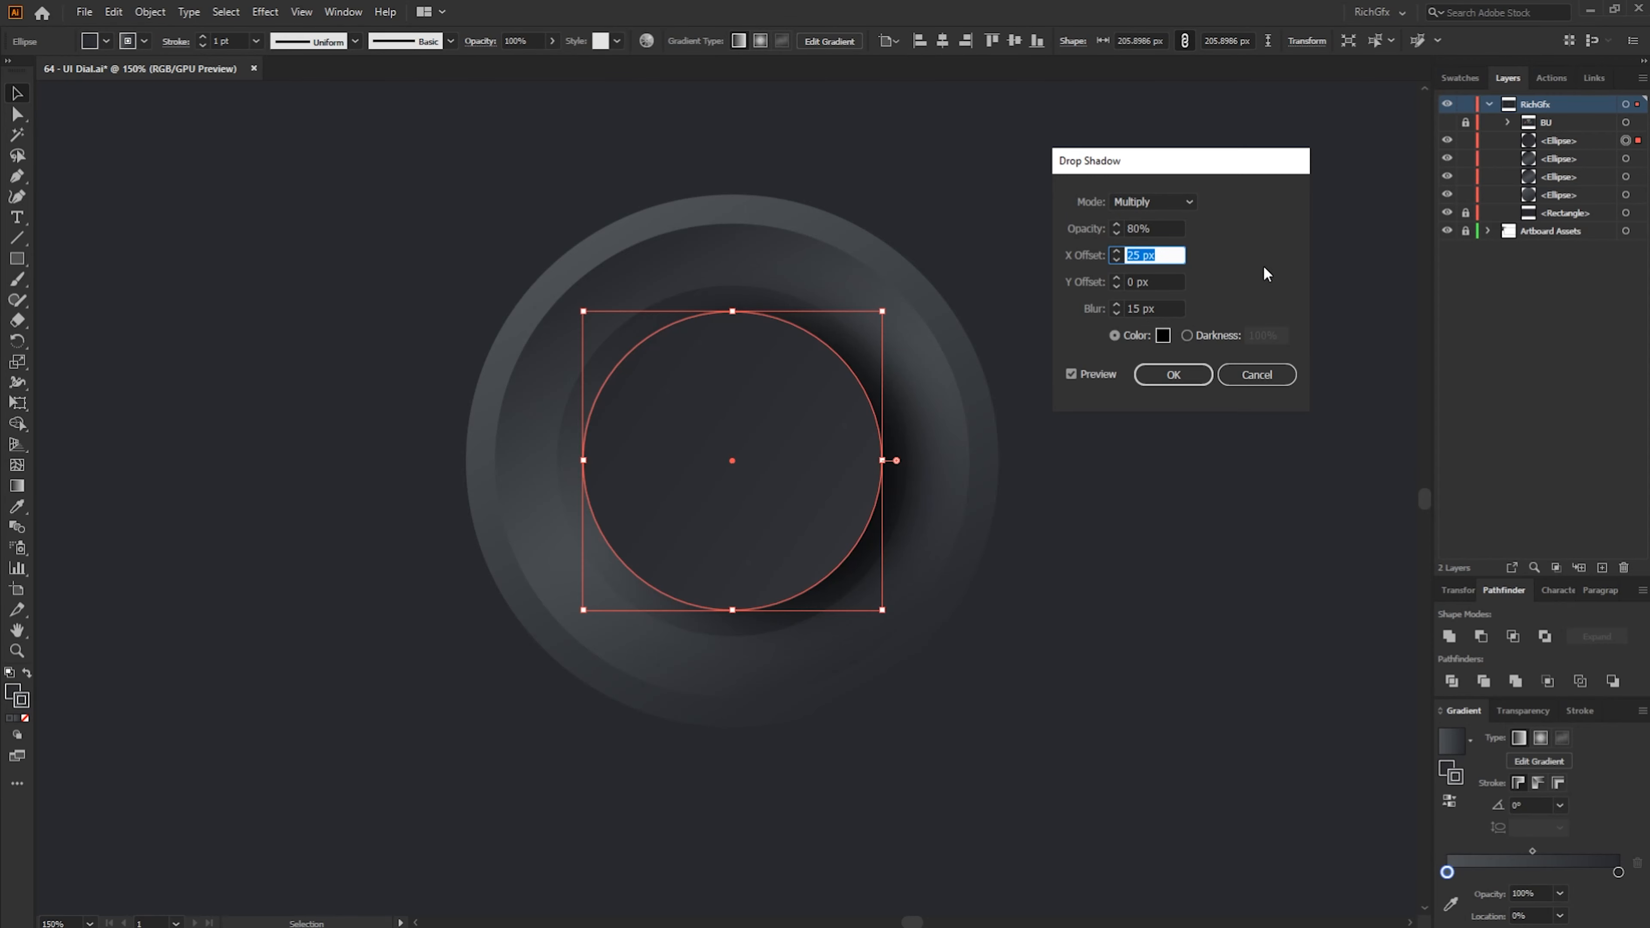
pyautogui.press('Tab')
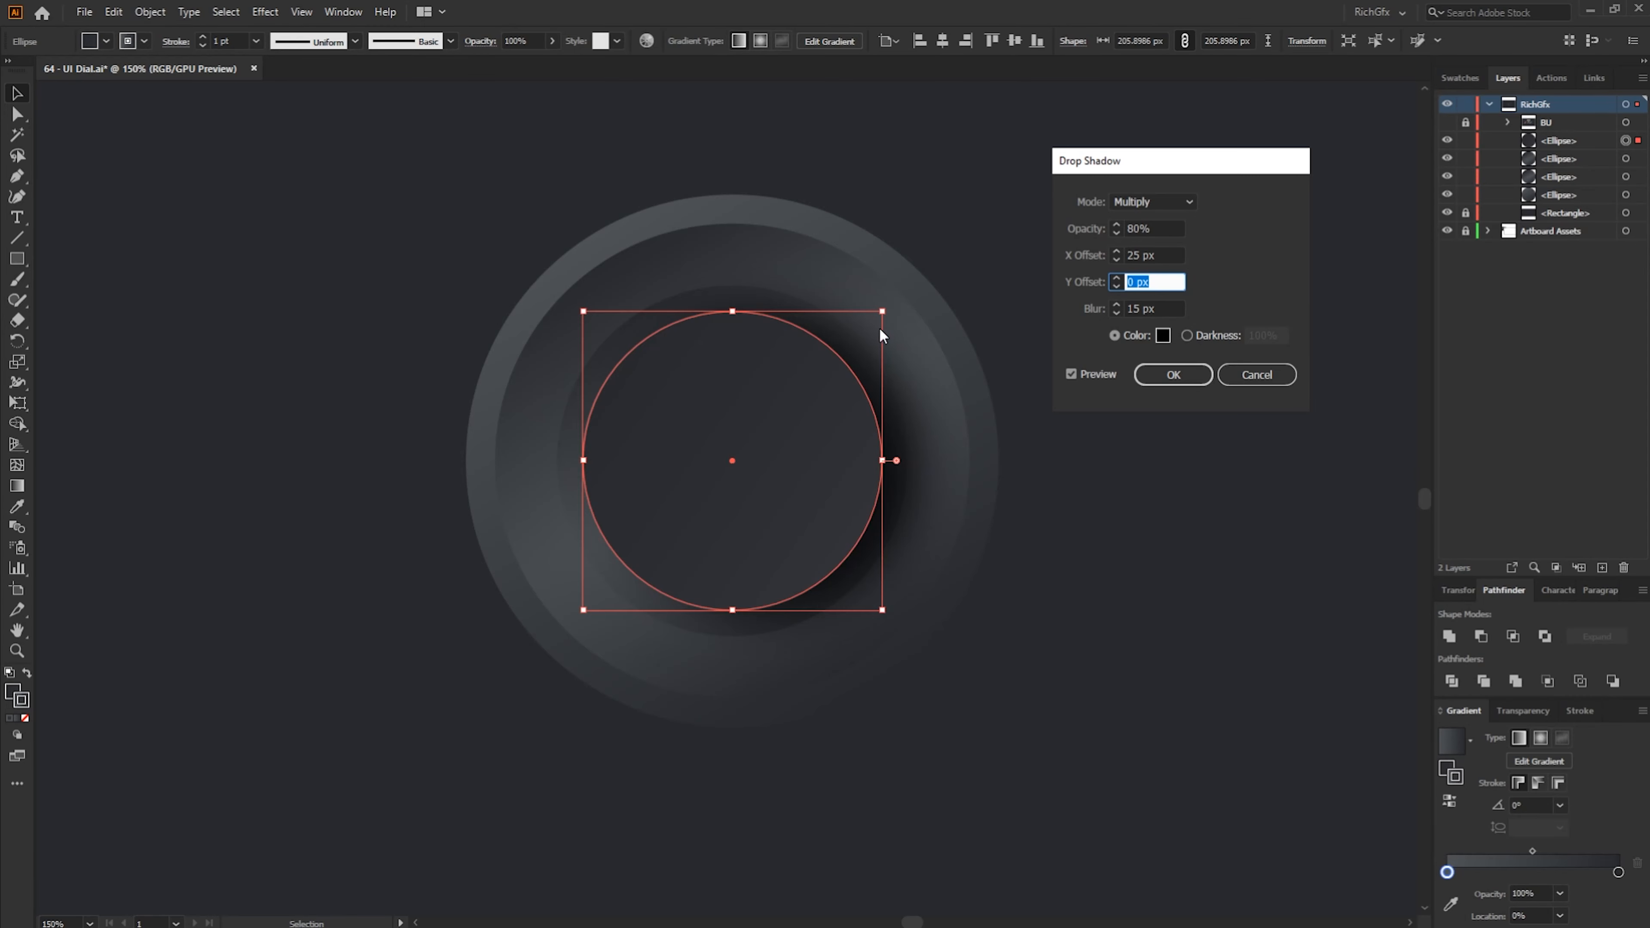
# Try the centre circle's drop shadow at 60% opacity and apply the effect
pyautogui.click(1079, 231)
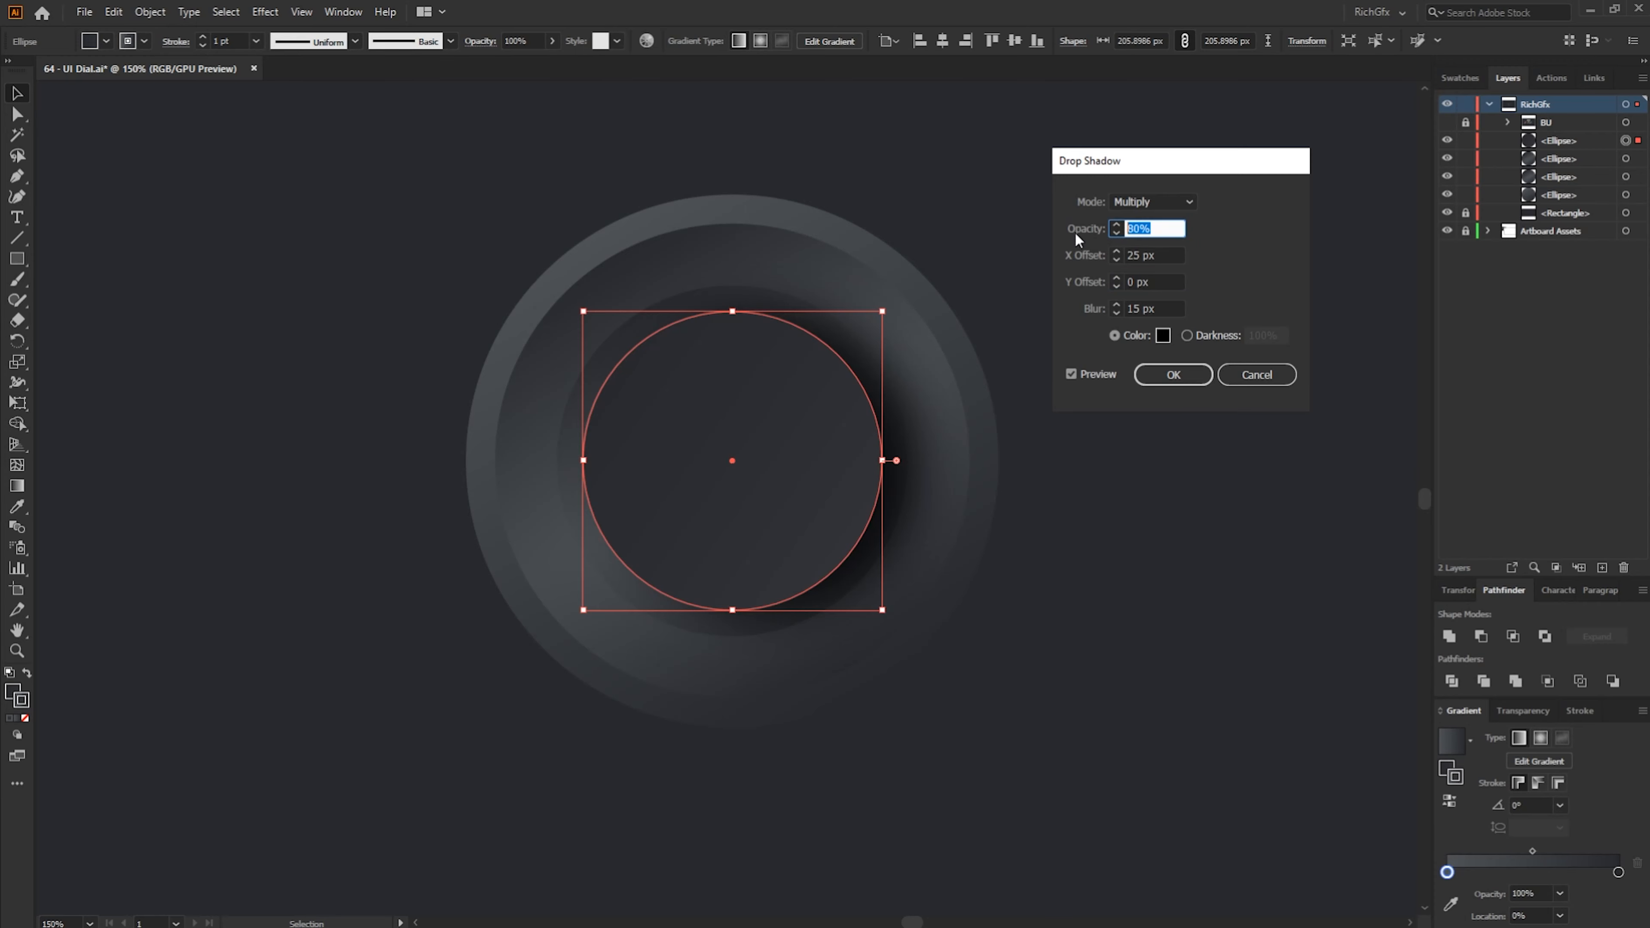
pyautogui.write('60')
pyautogui.click(1176, 254)
pyautogui.click(1107, 234)
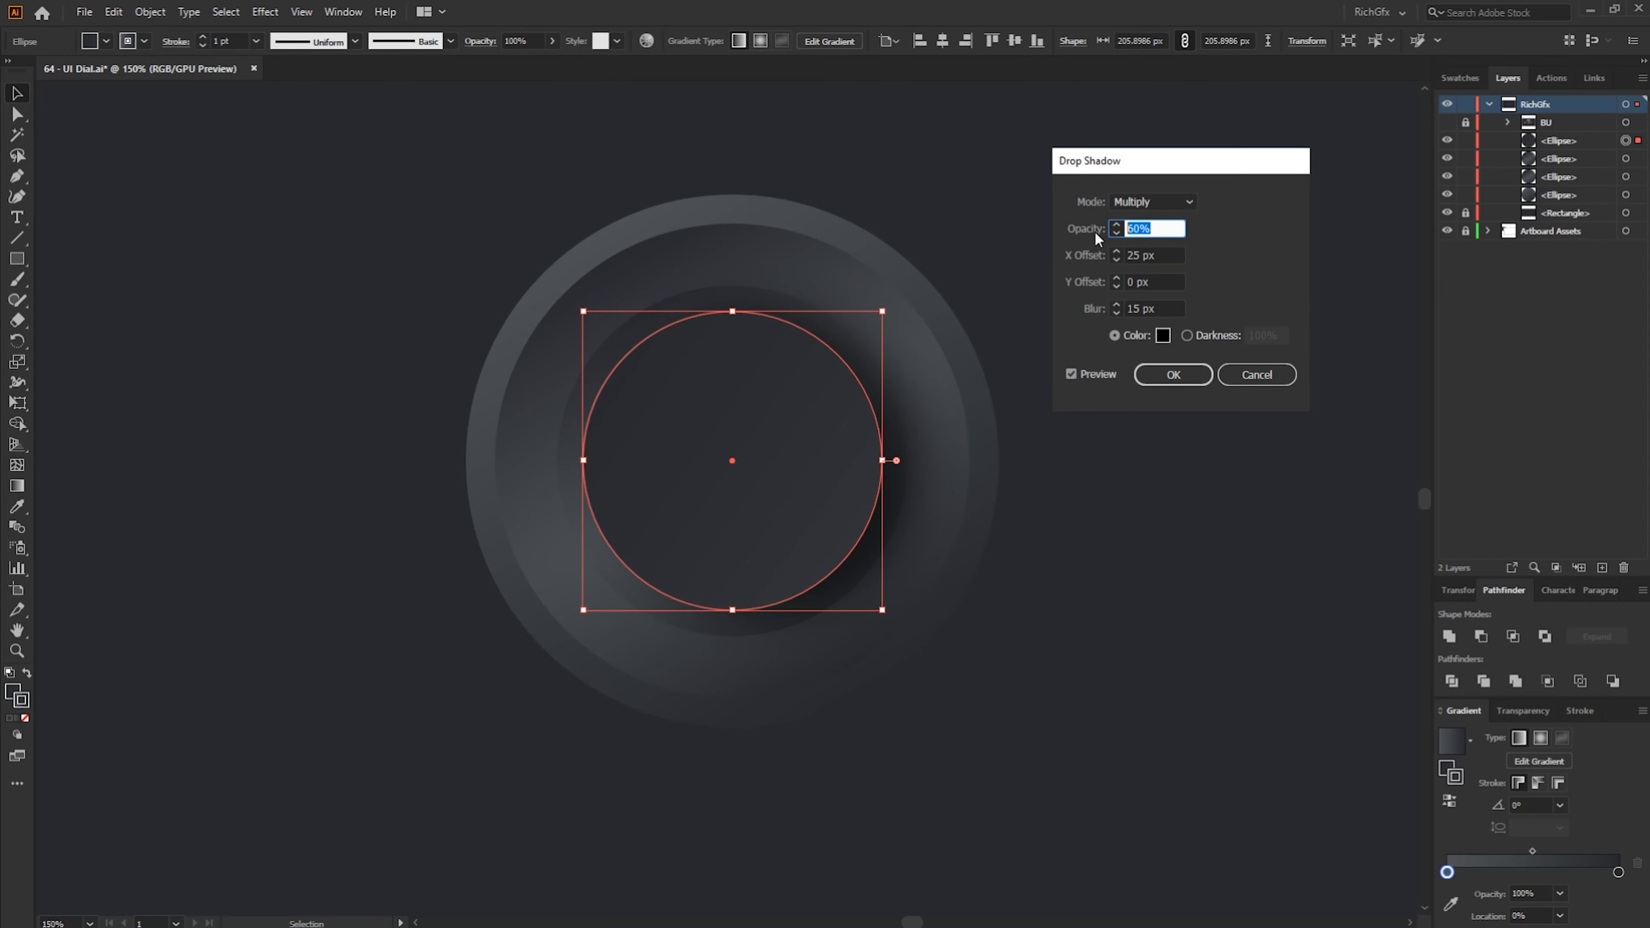
pyautogui.click(1167, 375)
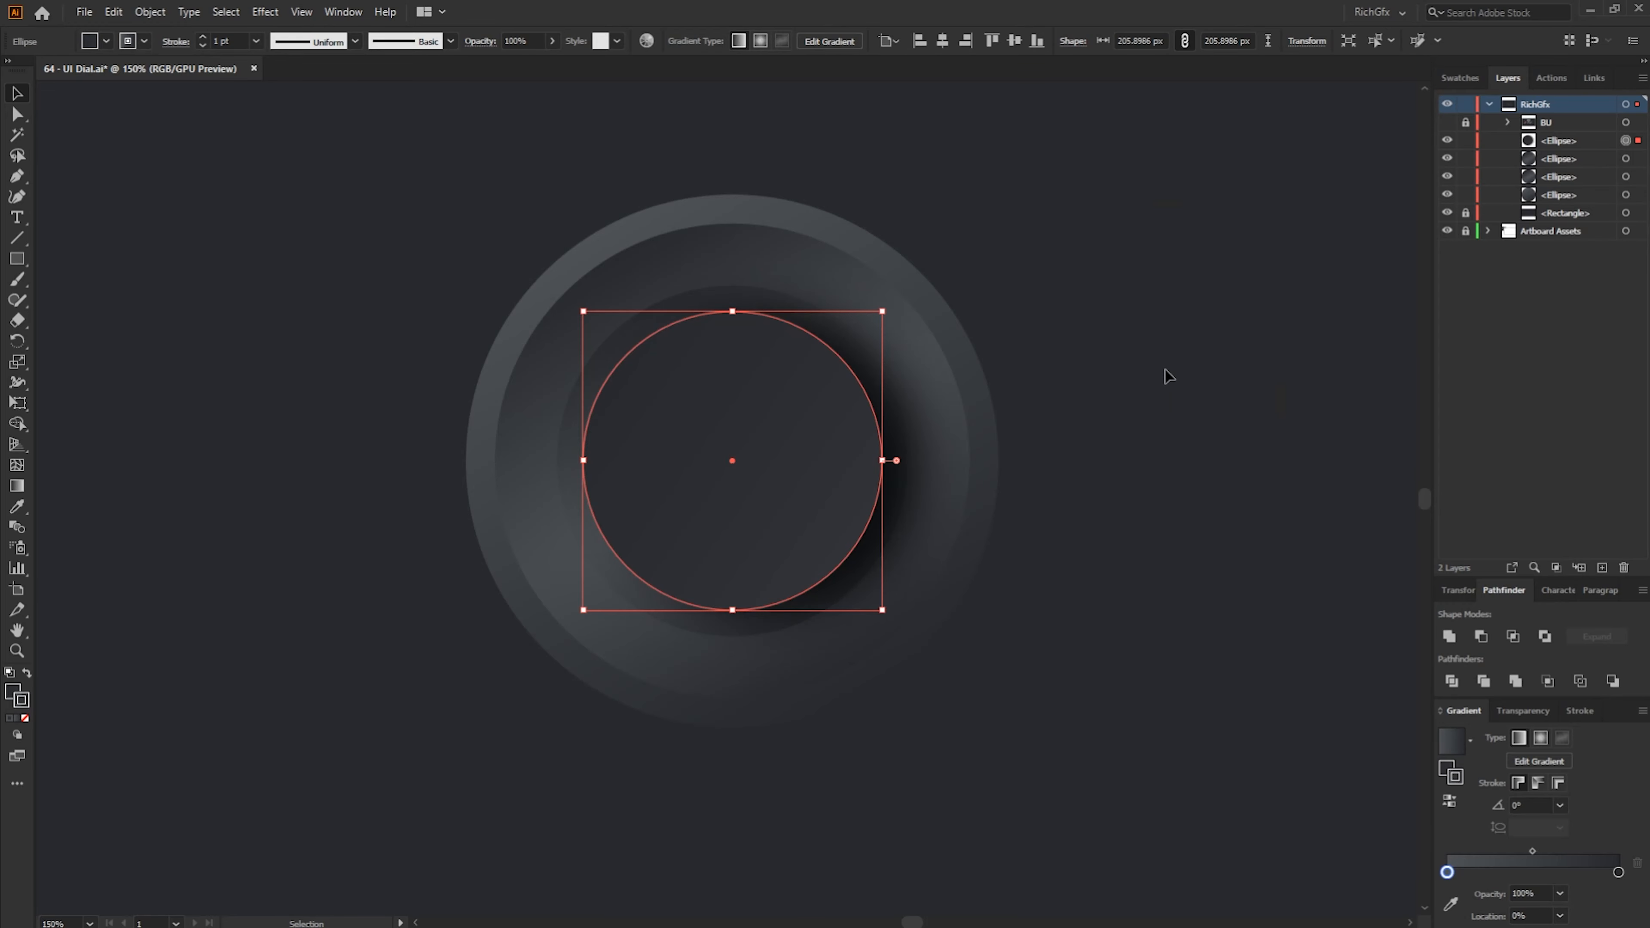
pyautogui.click(1124, 473)
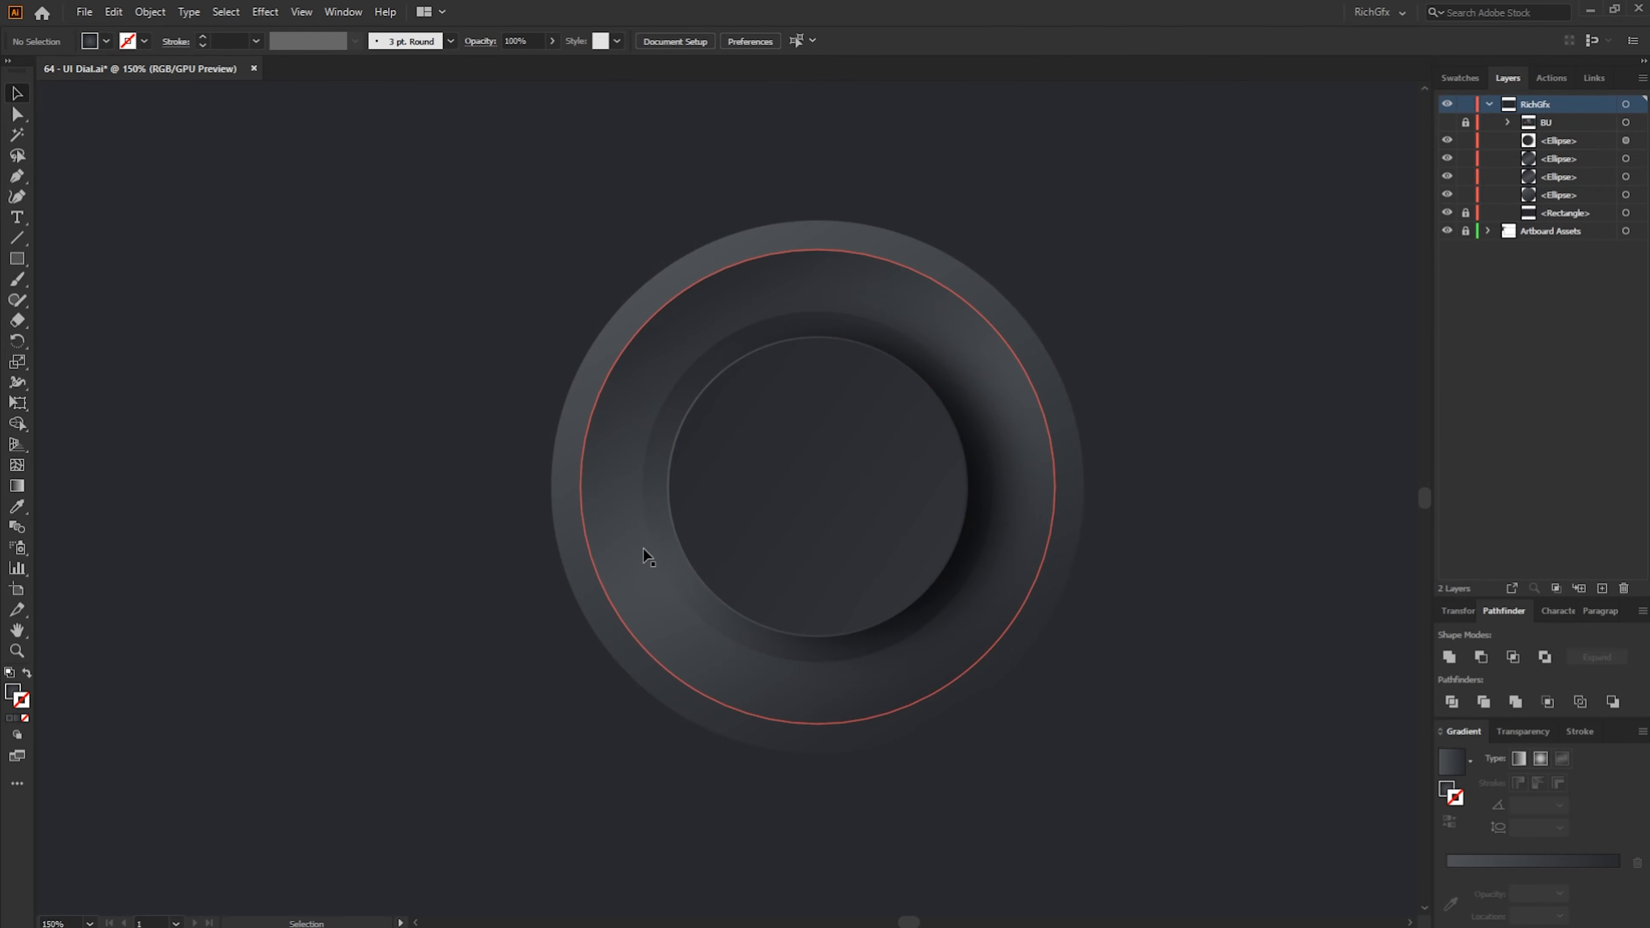
# Enlarge the second and third circles together about their shared centre, to about 348 px and 257 px in diameter
pyautogui.click(650, 537)
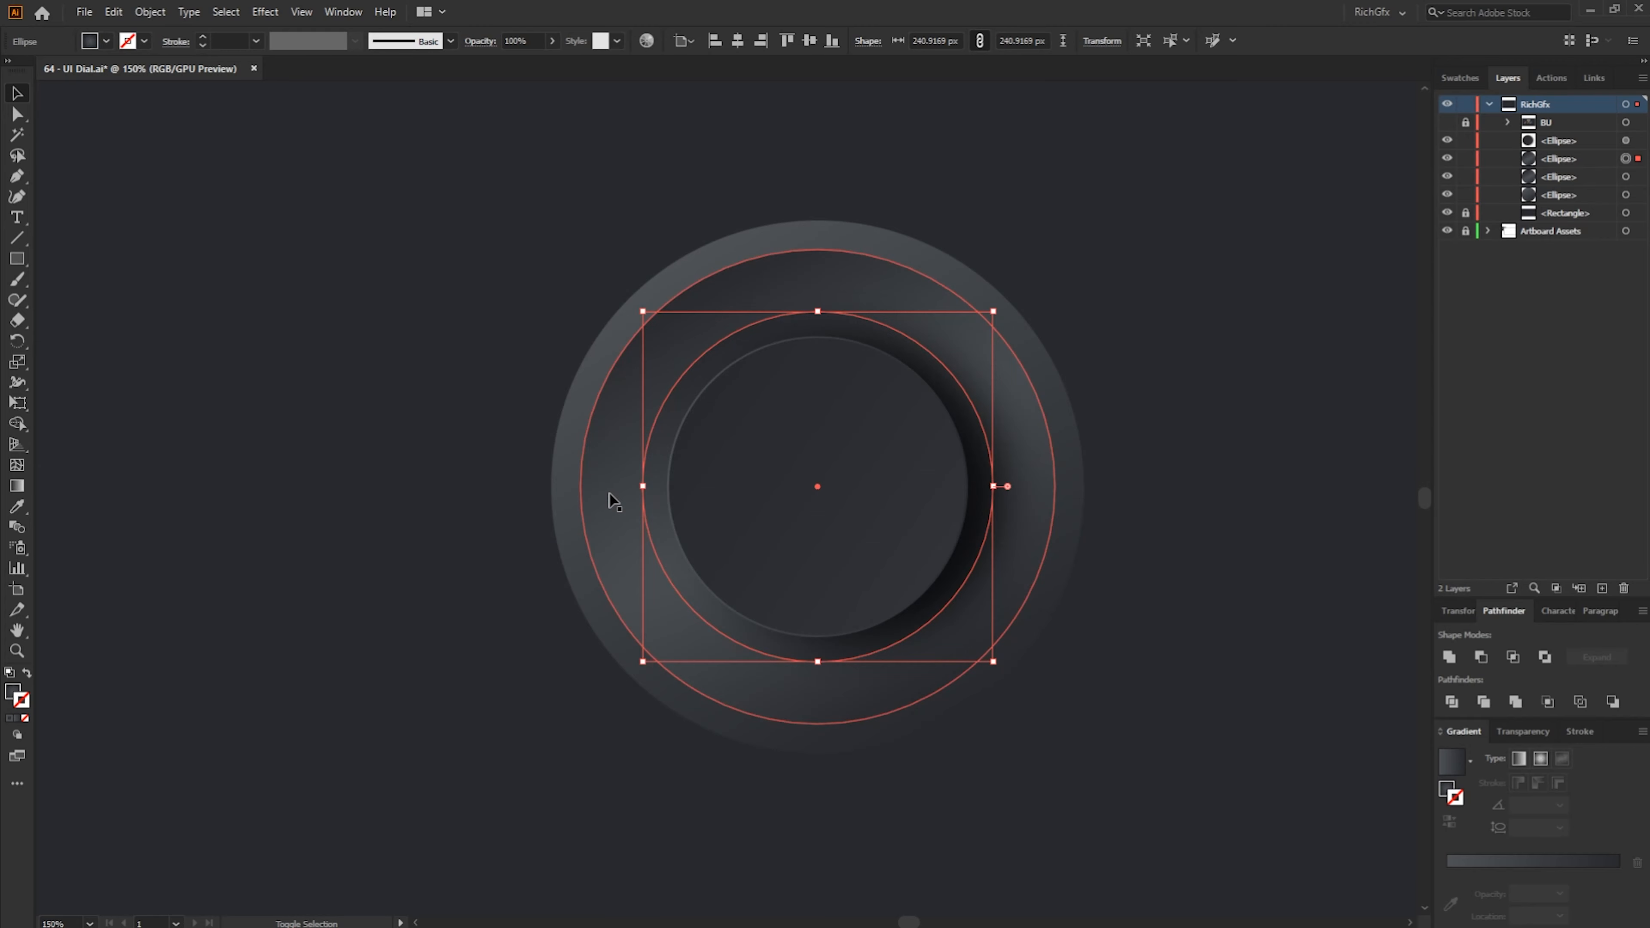
pyautogui.keyDown('shift'); pyautogui.click(582, 488); pyautogui.keyUp('shift')
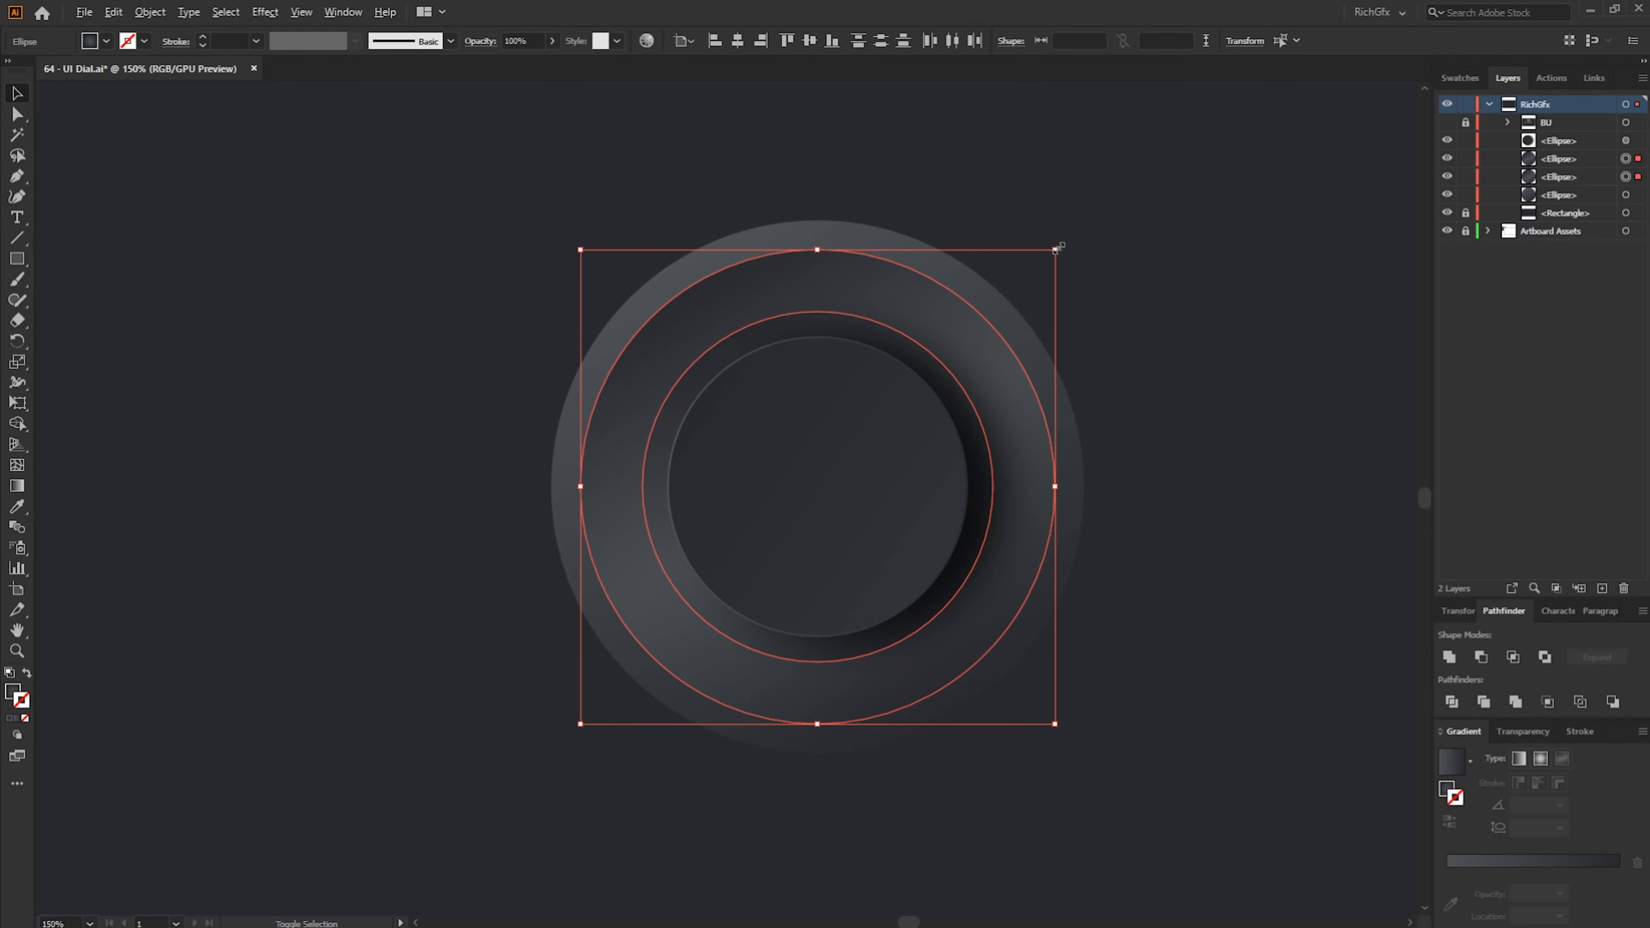
pyautogui.moveTo(1057, 249); pyautogui.dragTo(1072, 236)
pyautogui.click(737, 173)
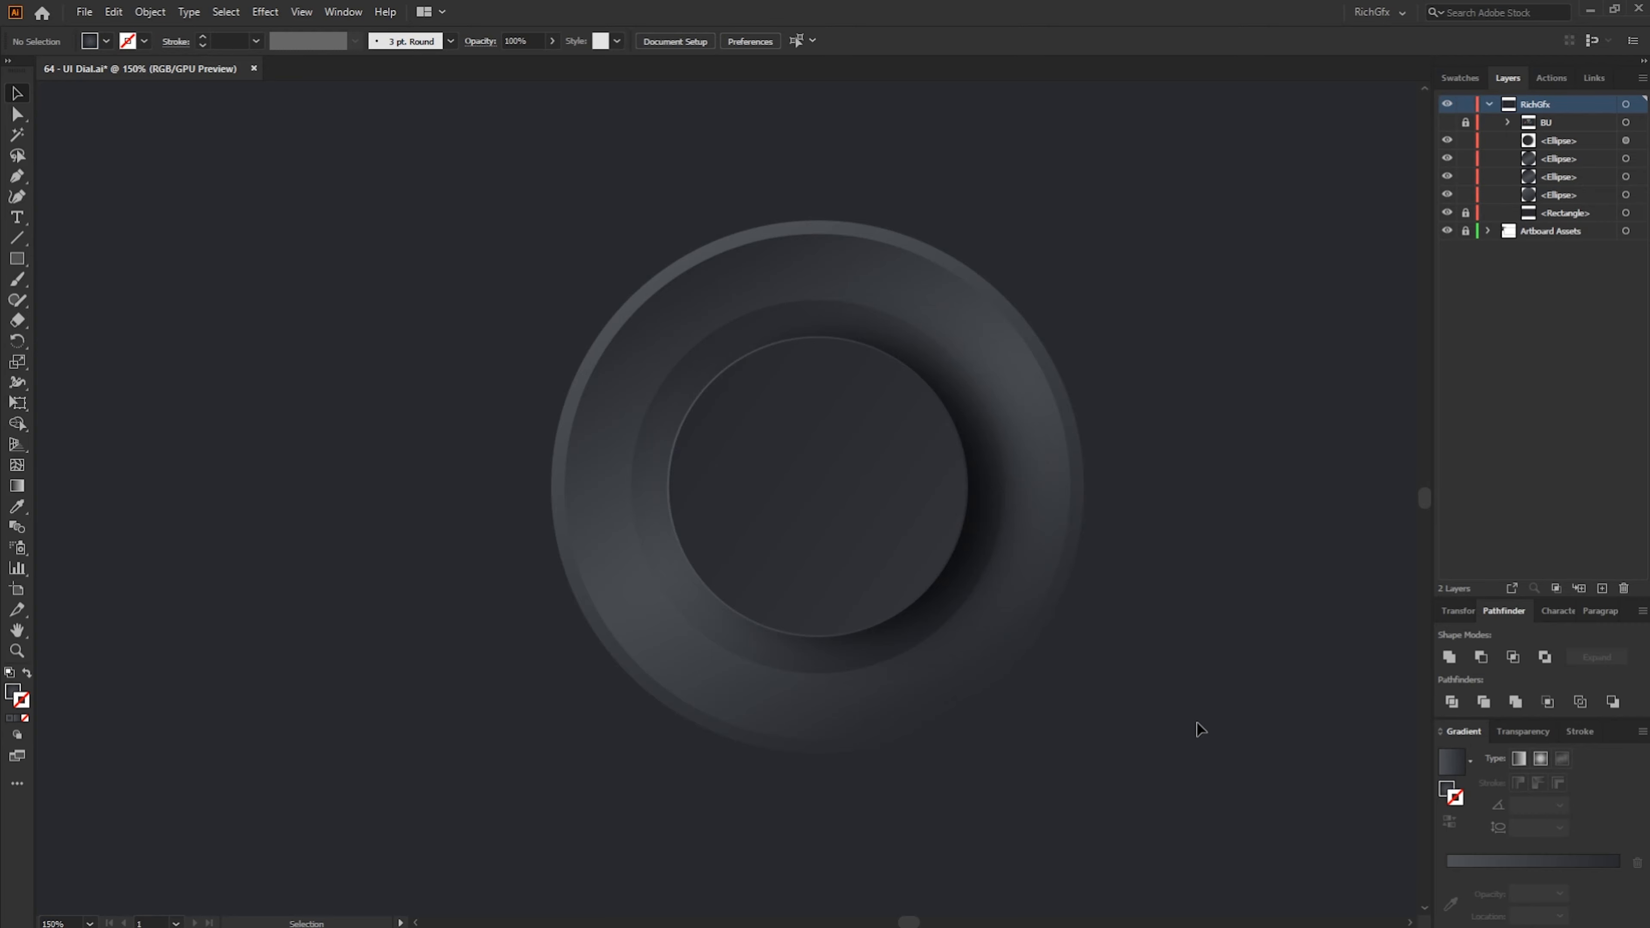
# Create a 1.5 px offset path with miter joins around the third circle
pyautogui.click(641, 505)
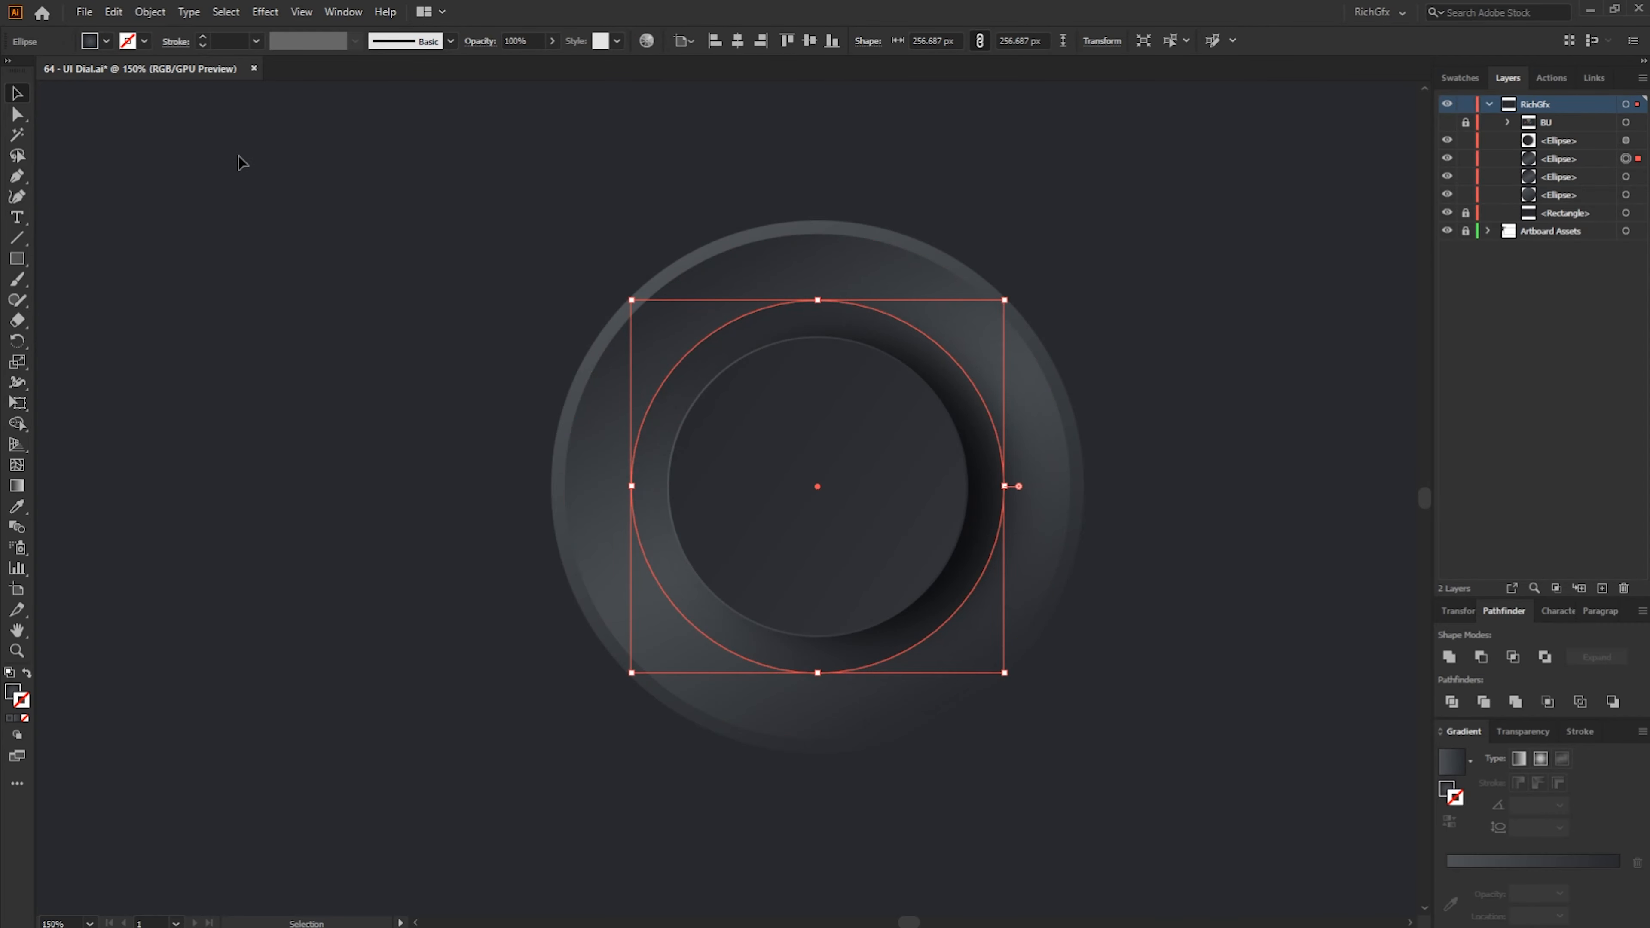
pyautogui.click(155, 13)
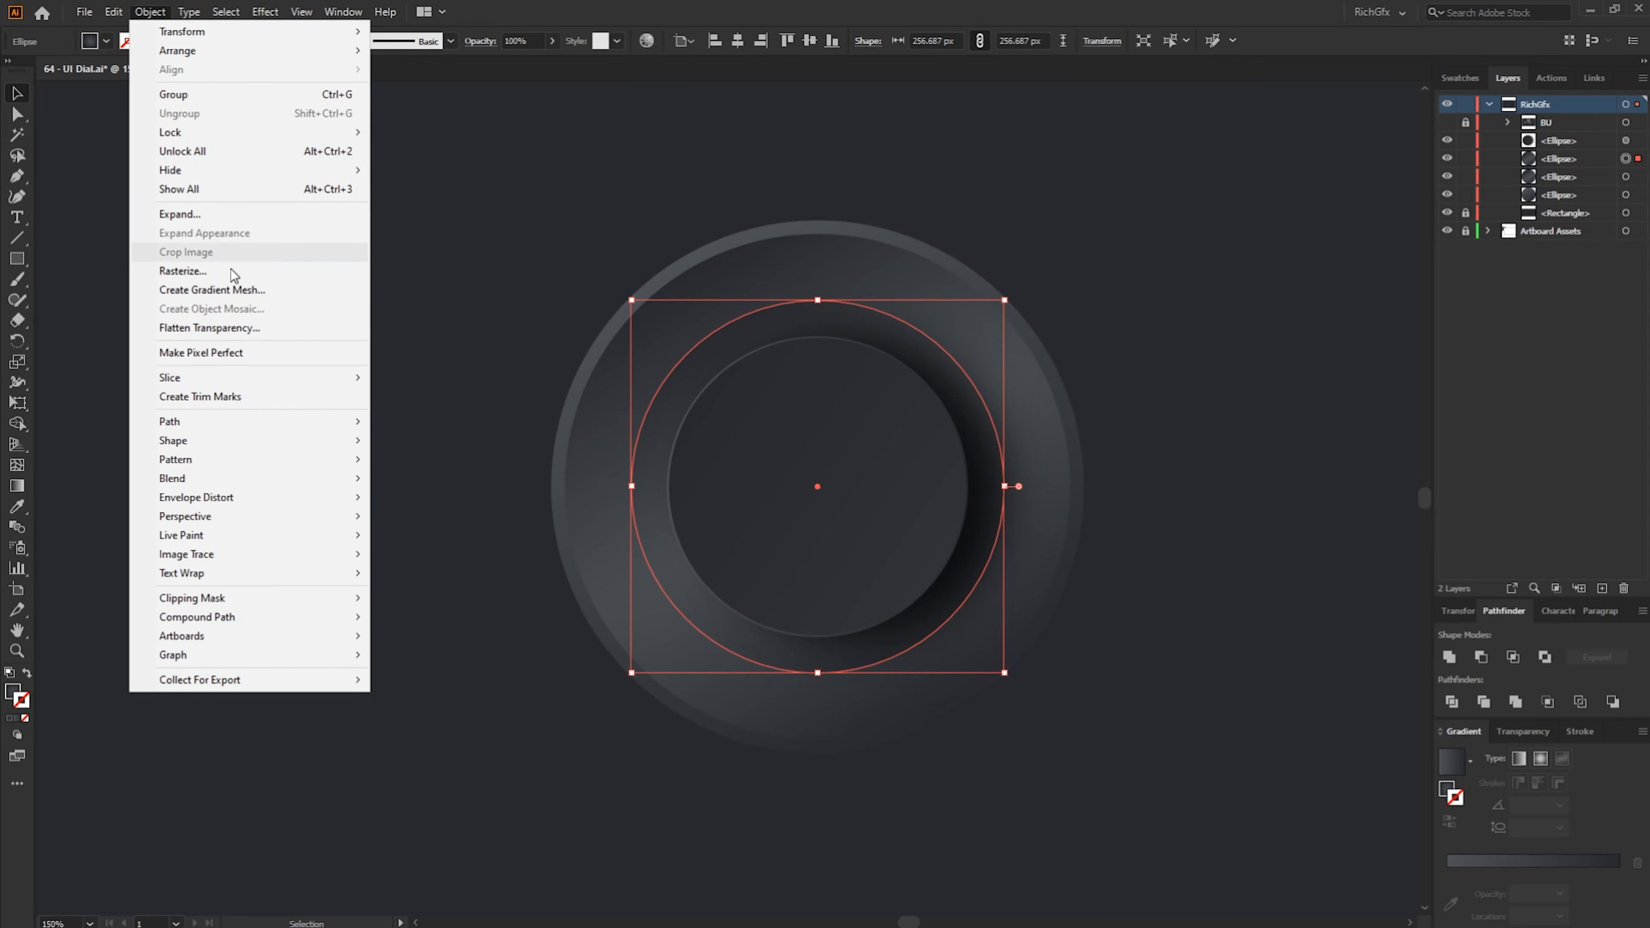
pyautogui.moveTo(211, 426)
pyautogui.click(422, 485)
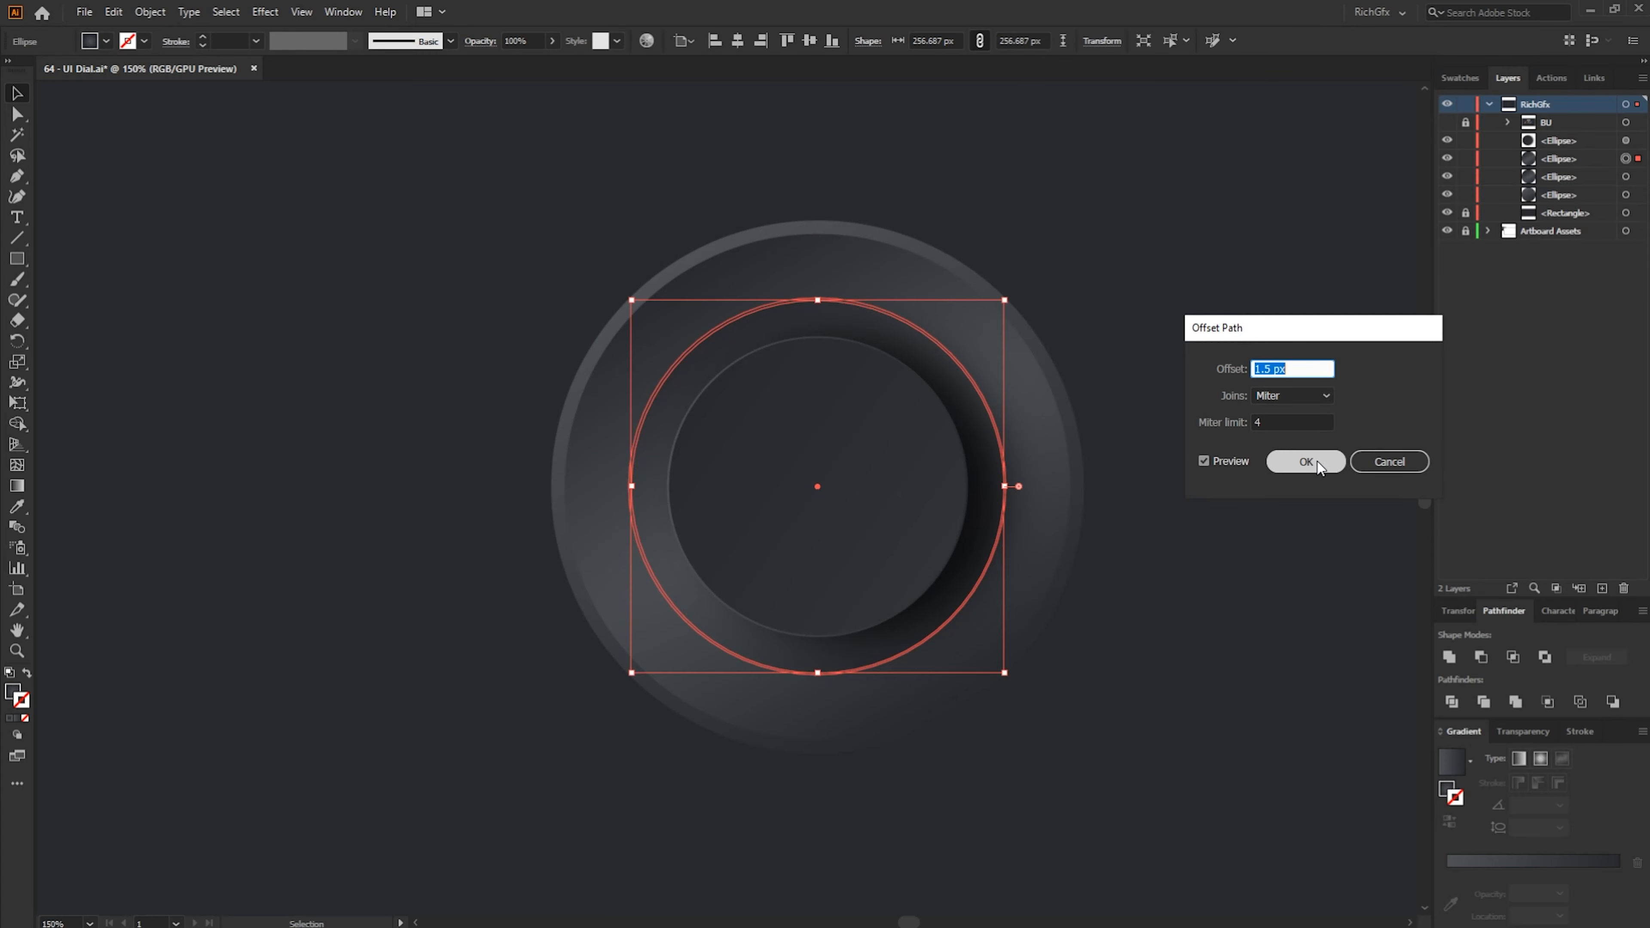
pyautogui.click(1307, 461)
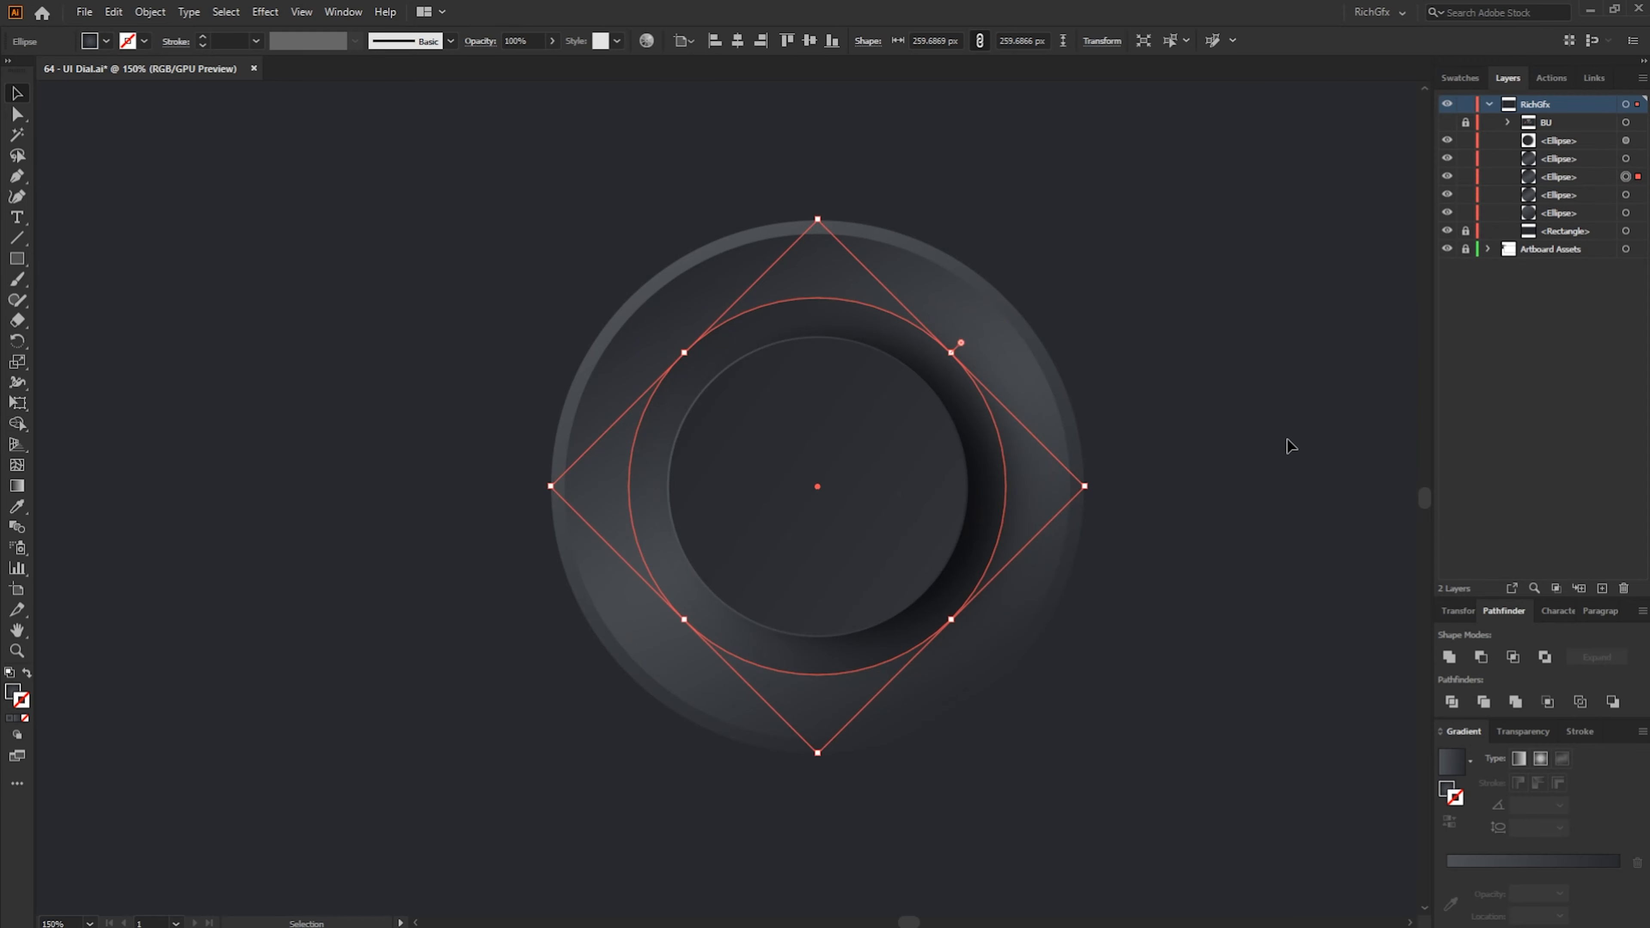
# Fill the offset circle with the darkest grey swatch to form a thin dark outline
pyautogui.click(107, 41)
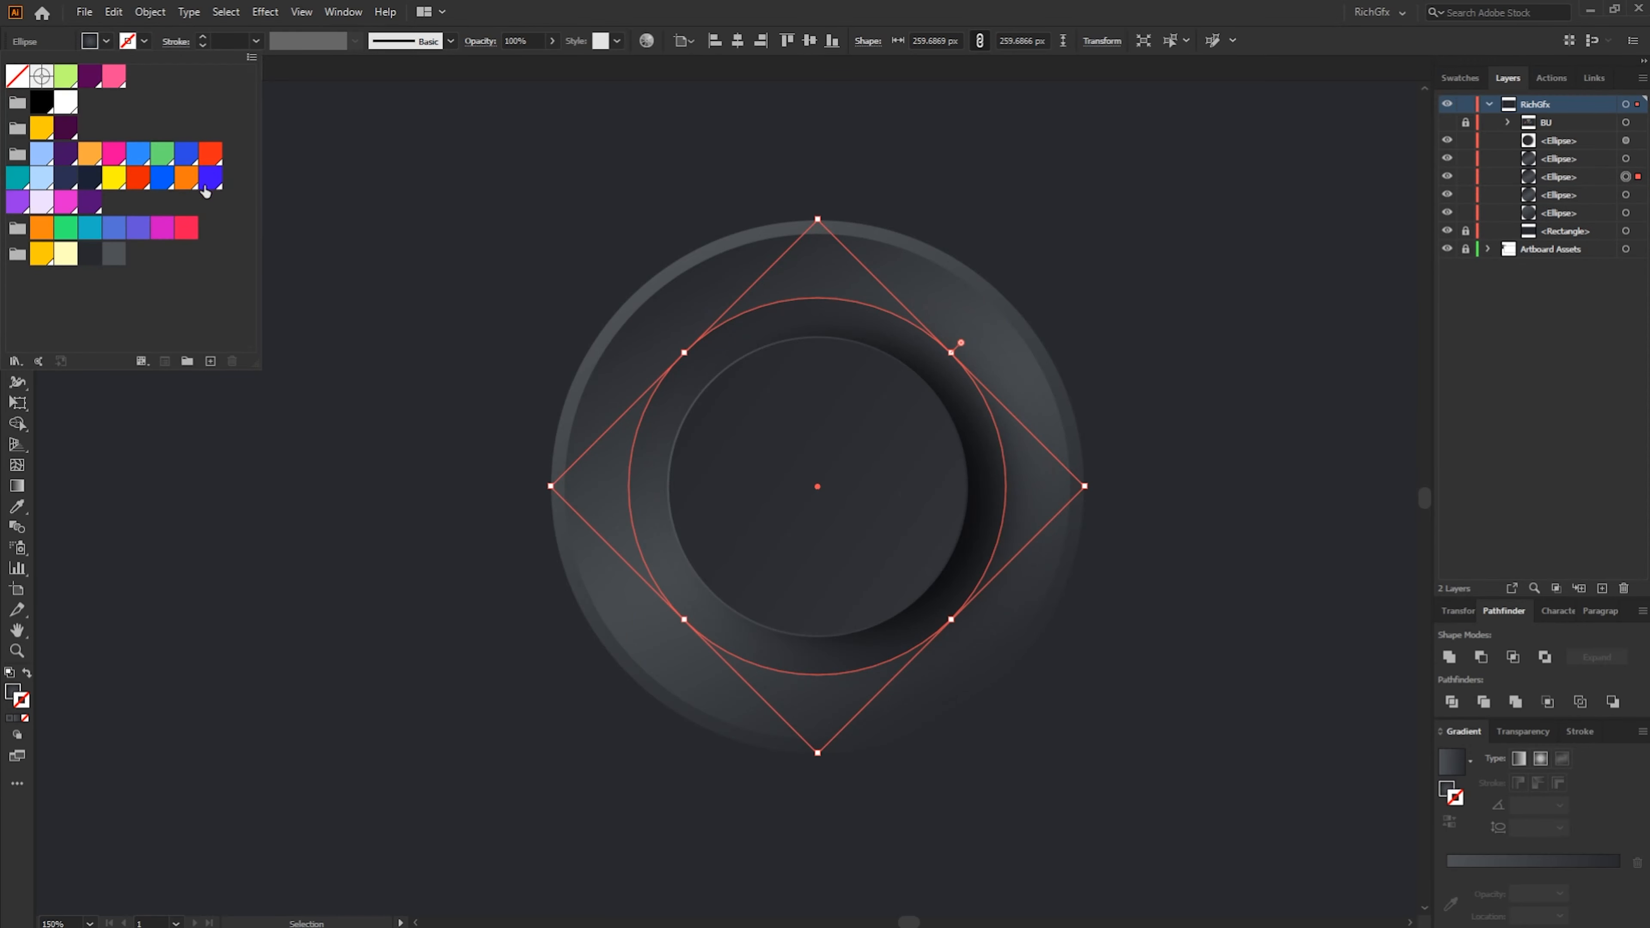
pyautogui.click(92, 263)
pyautogui.click(1143, 610)
pyautogui.click(1284, 573)
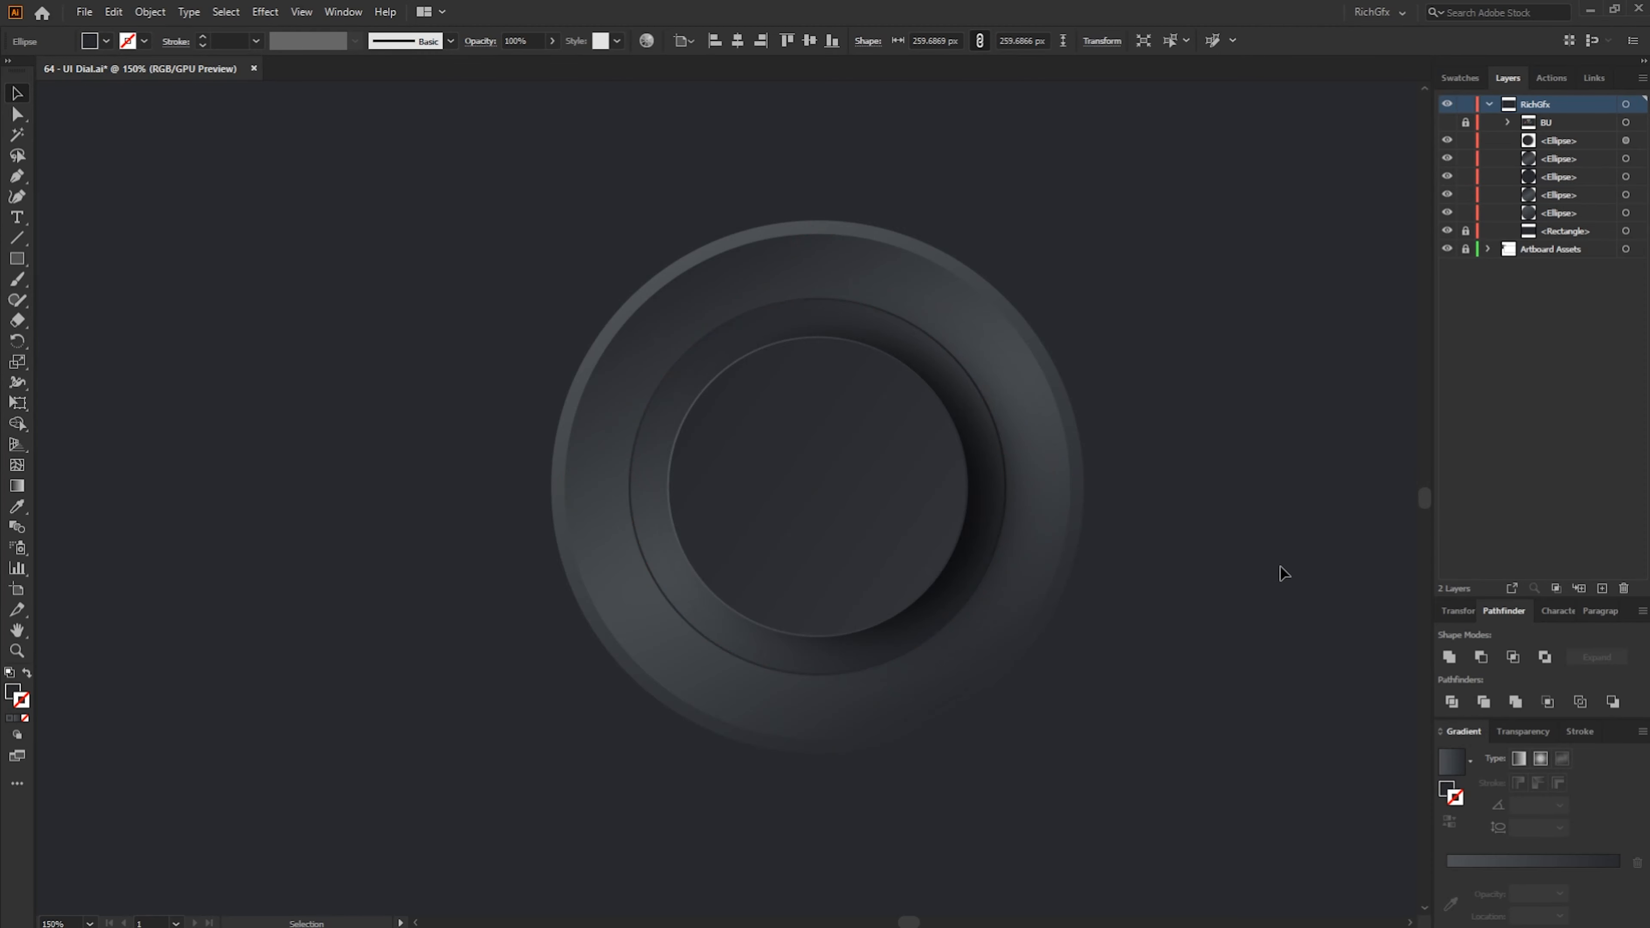
# Add a 1 pt linear gradient stroke to the third circle and set its gradient angle to 120°
pyautogui.click(722, 343)
pyautogui.click(665, 303)
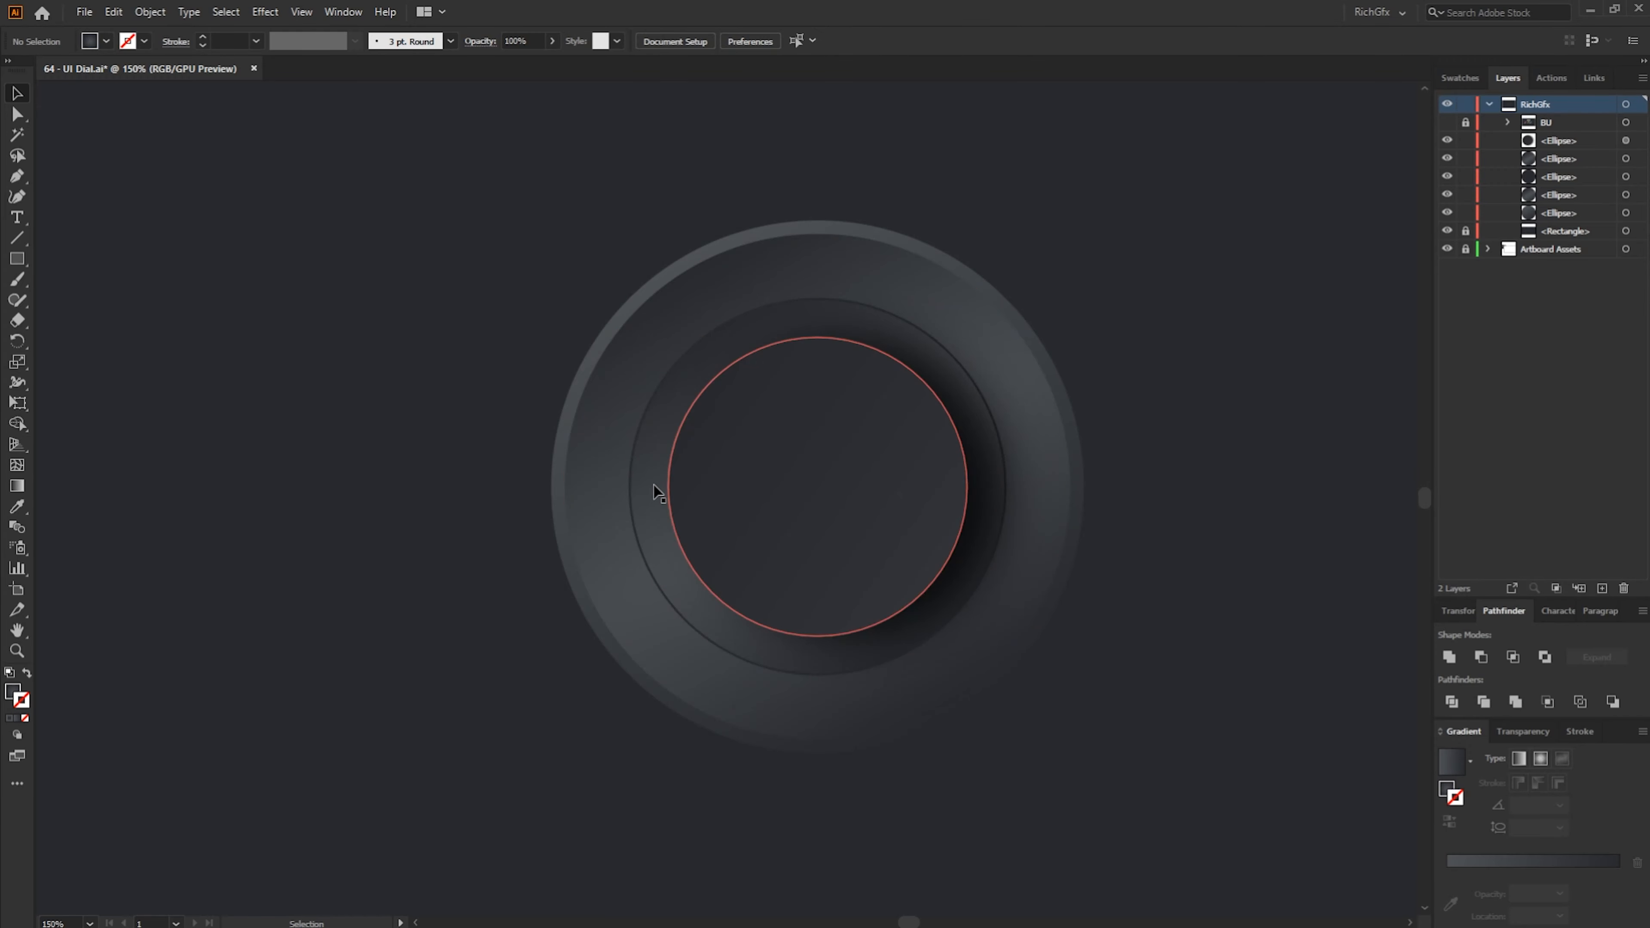
pyautogui.click(643, 487)
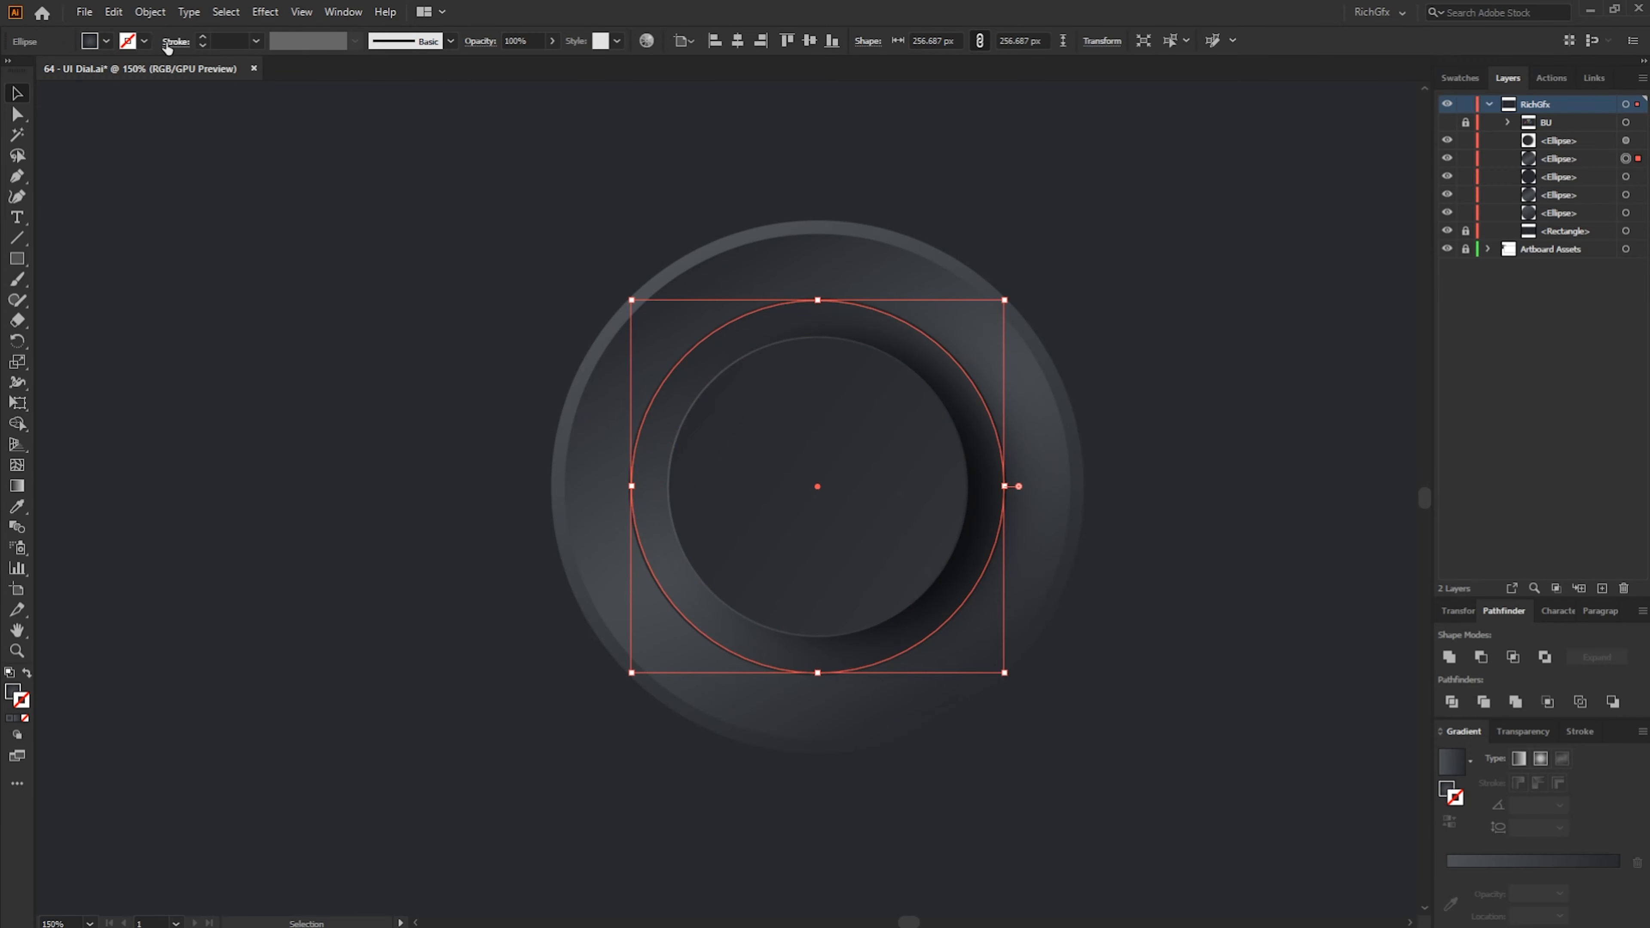
pyautogui.click(22, 709)
pyautogui.click(18, 718)
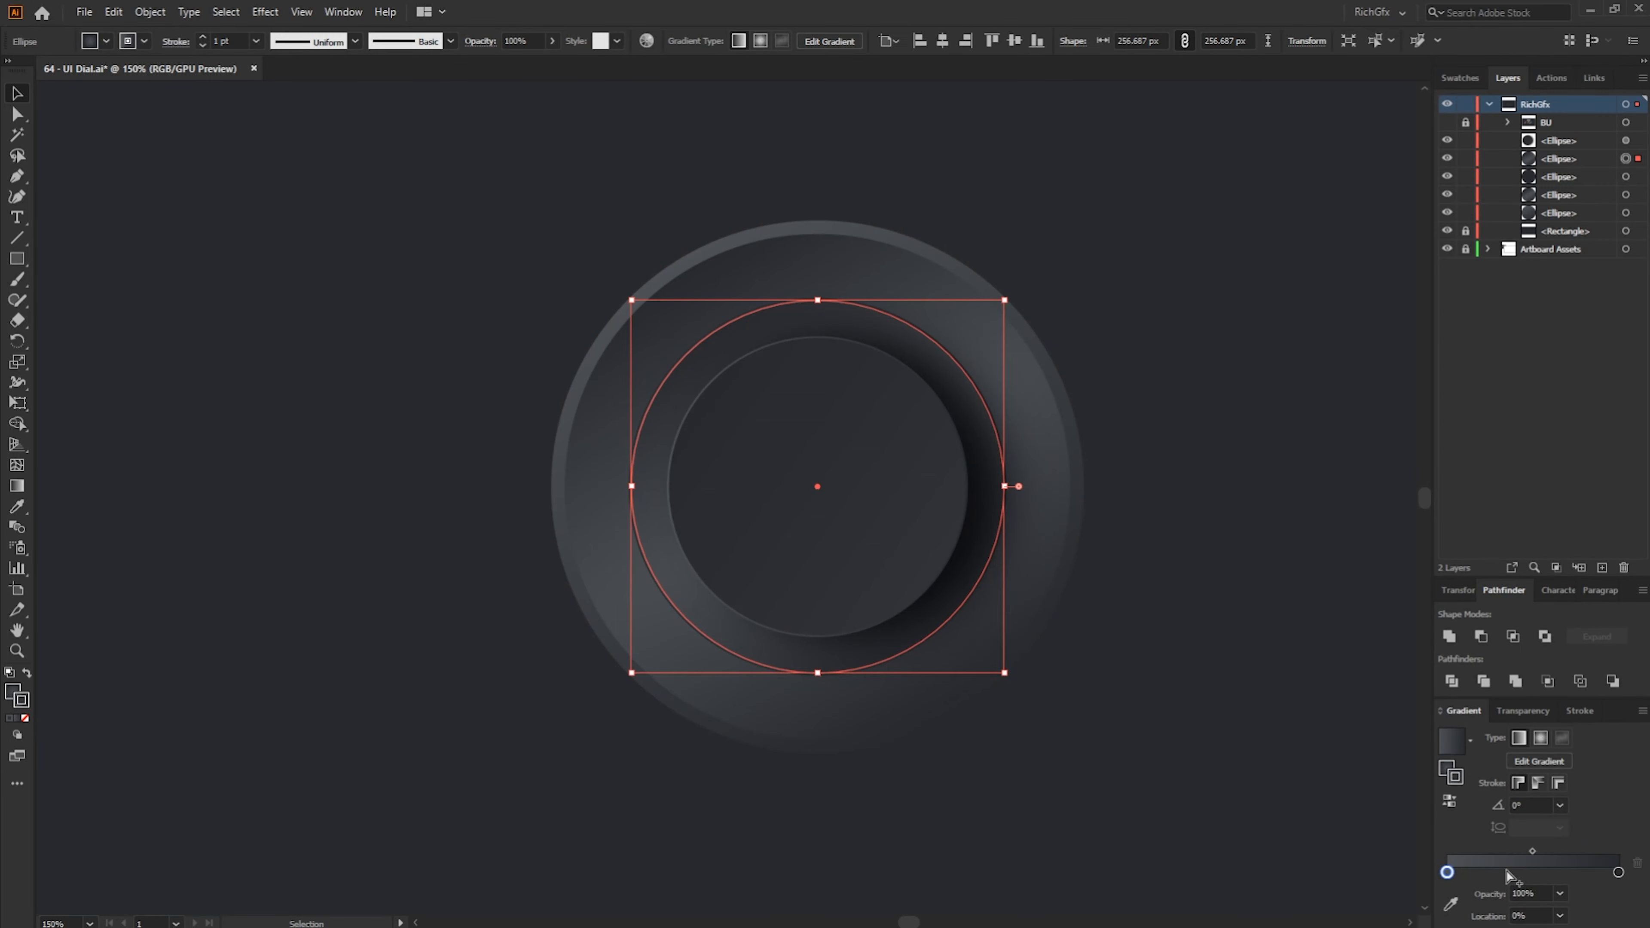
pyautogui.click(1531, 805)
pyautogui.write('1')
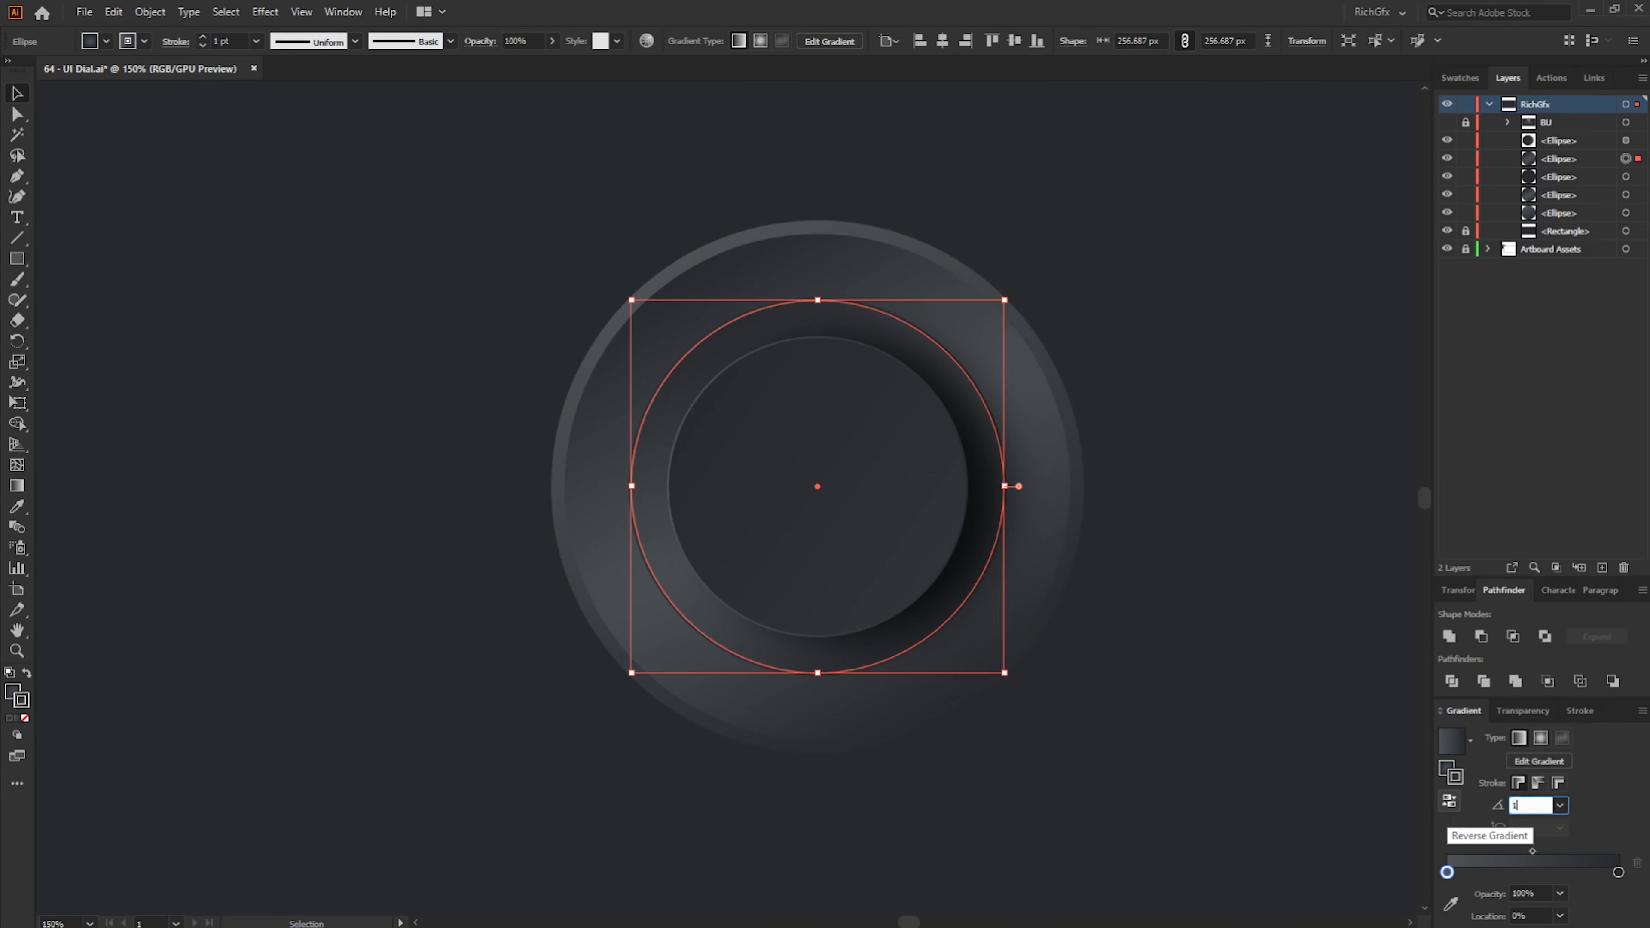
pyautogui.write('20')
pyautogui.press('Return')
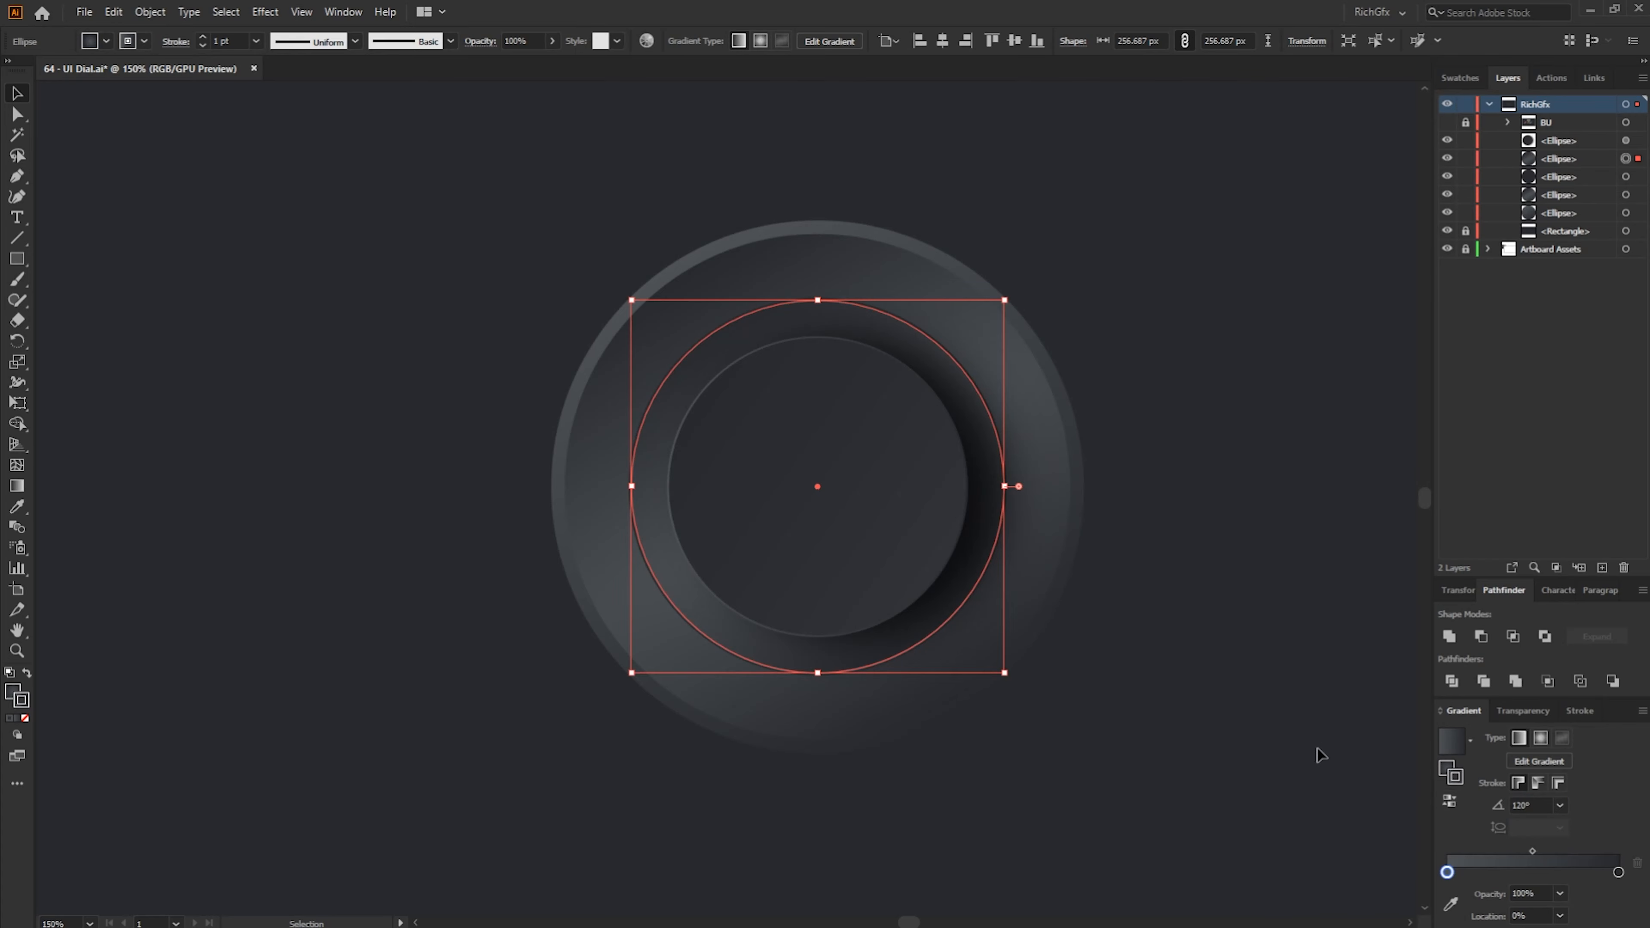
pyautogui.click(1247, 546)
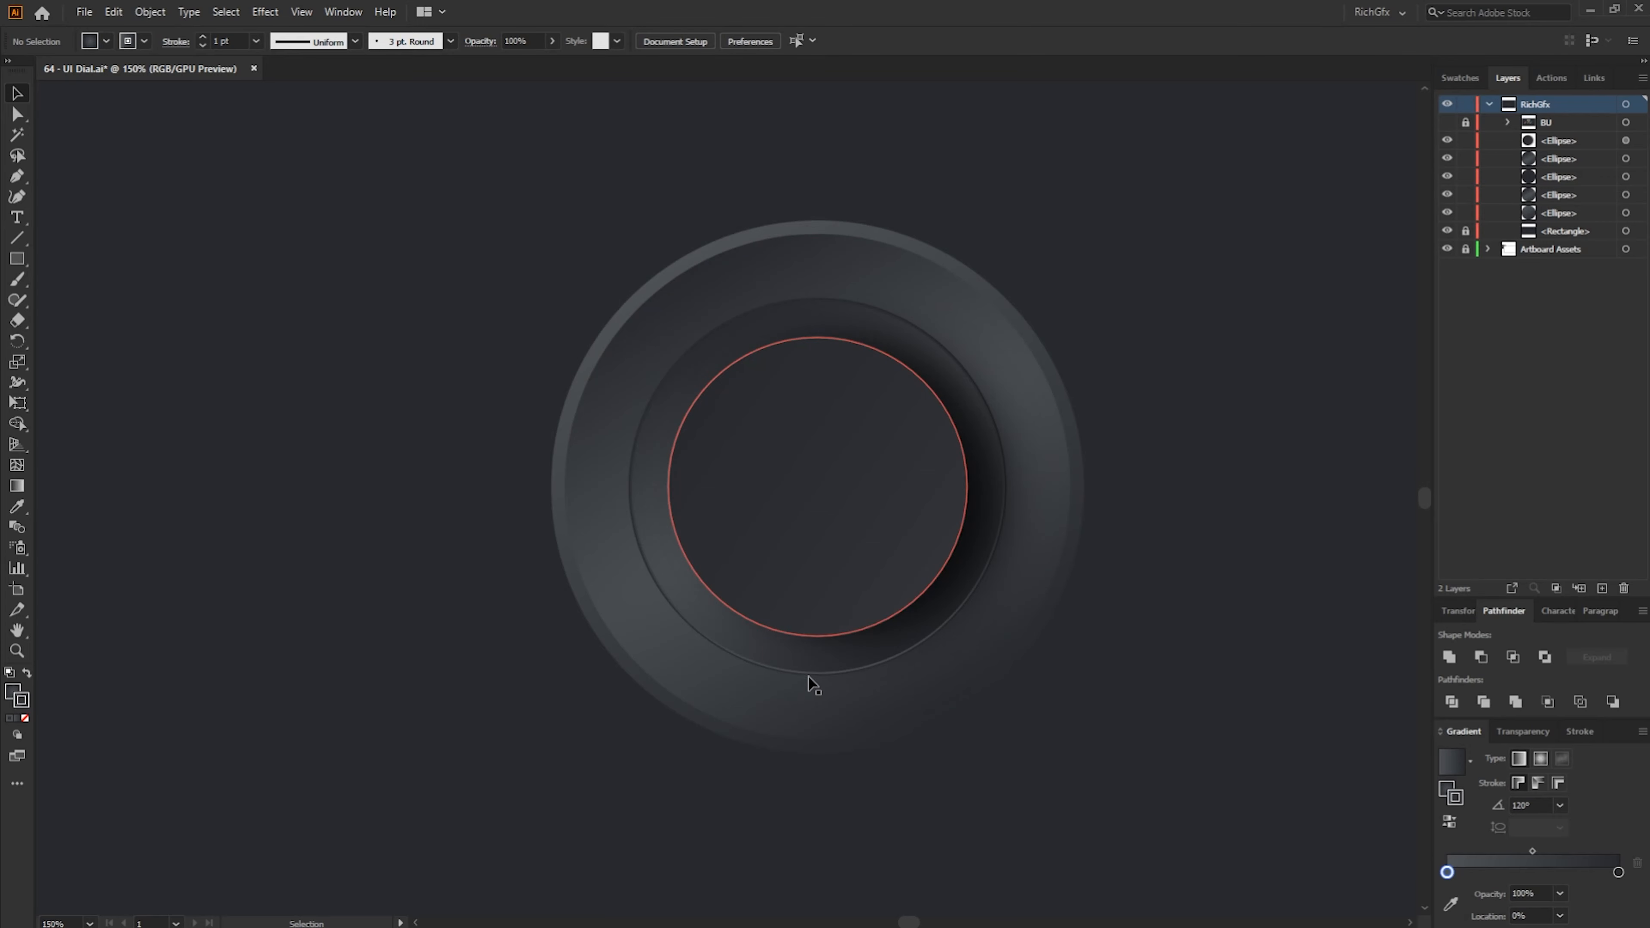
# Reverse the third circle's stroke gradient and set its stroke weight to 0.5 pt
pyautogui.click(644, 472)
pyautogui.click(1619, 872)
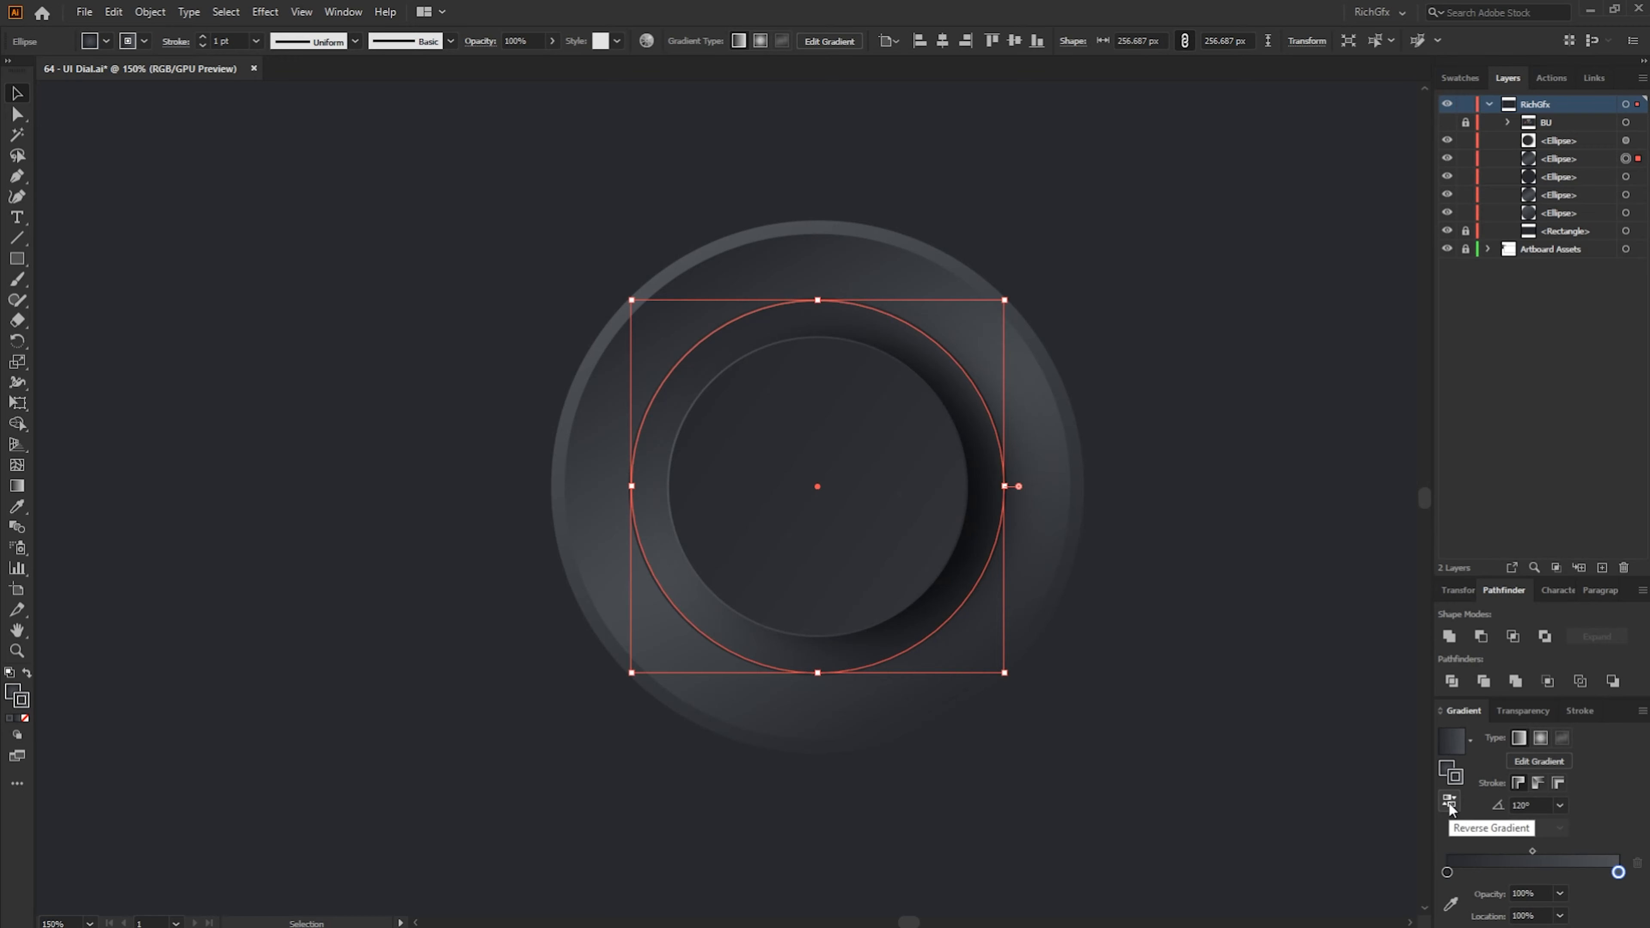
pyautogui.click(1211, 637)
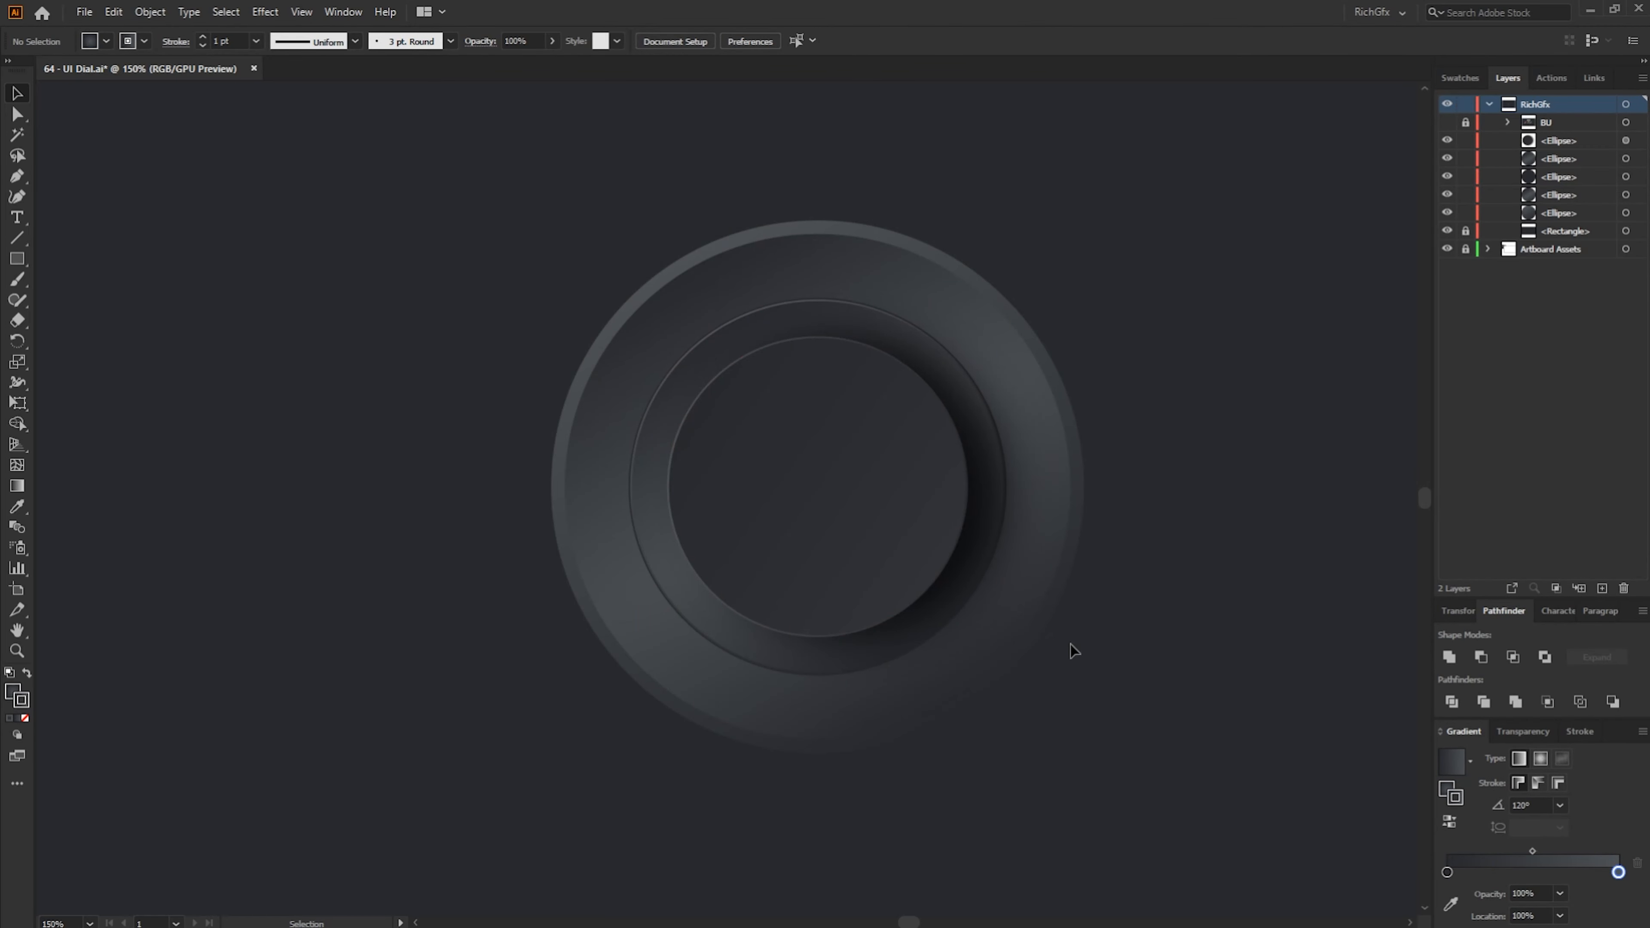
pyautogui.click(988, 482)
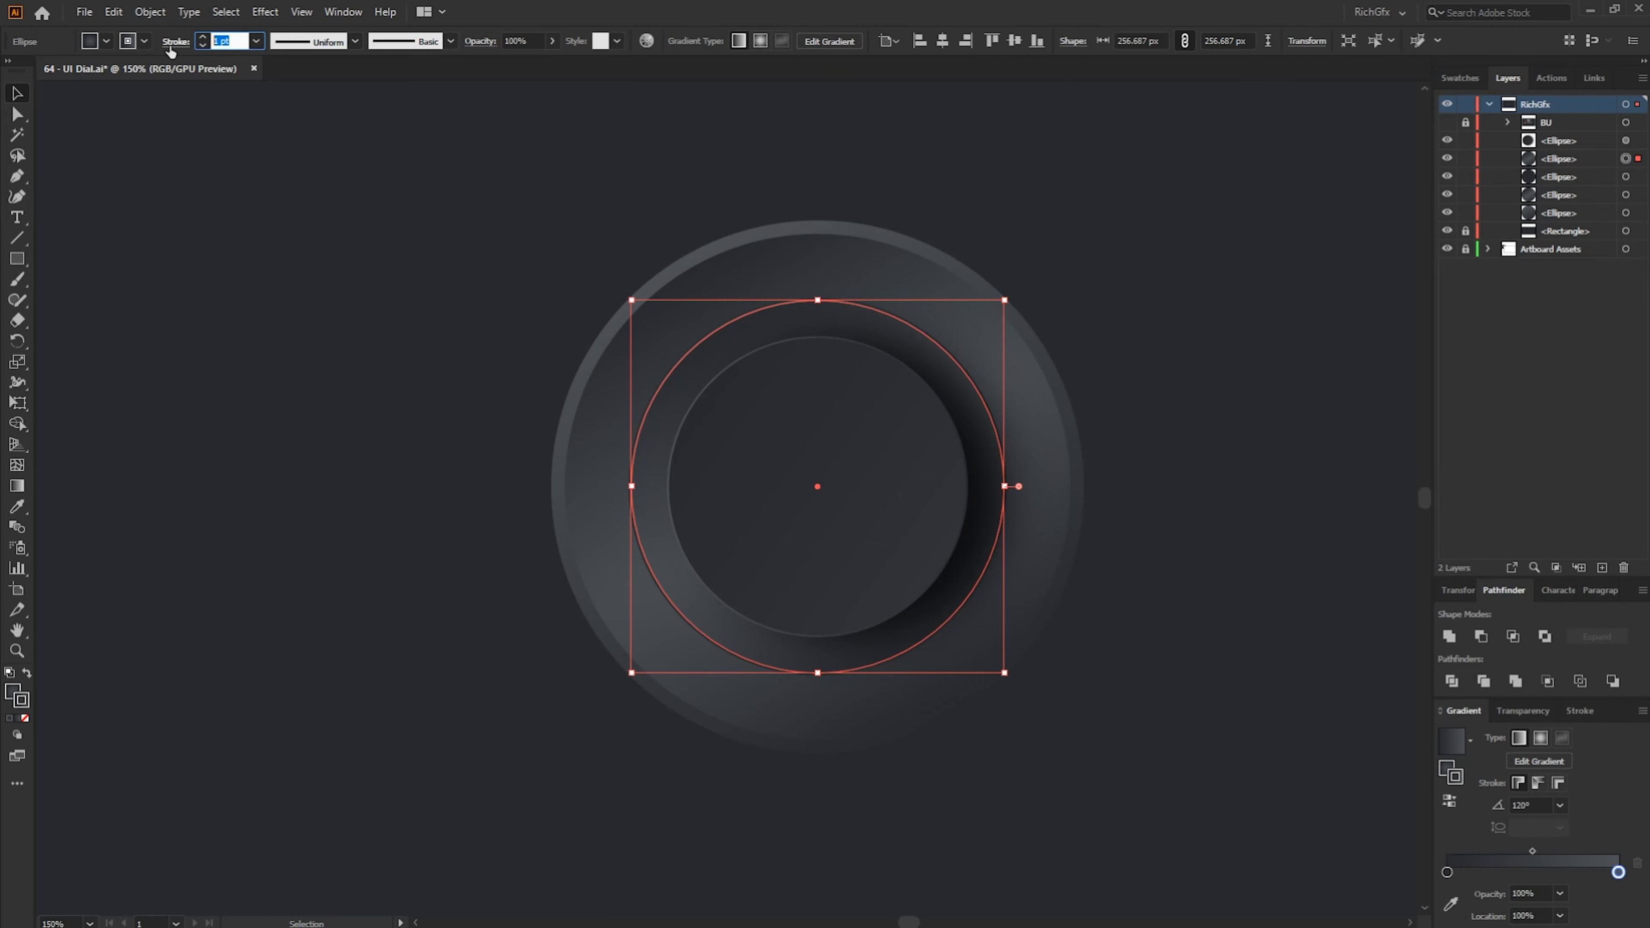
pyautogui.press('Return')
pyautogui.click(1224, 572)
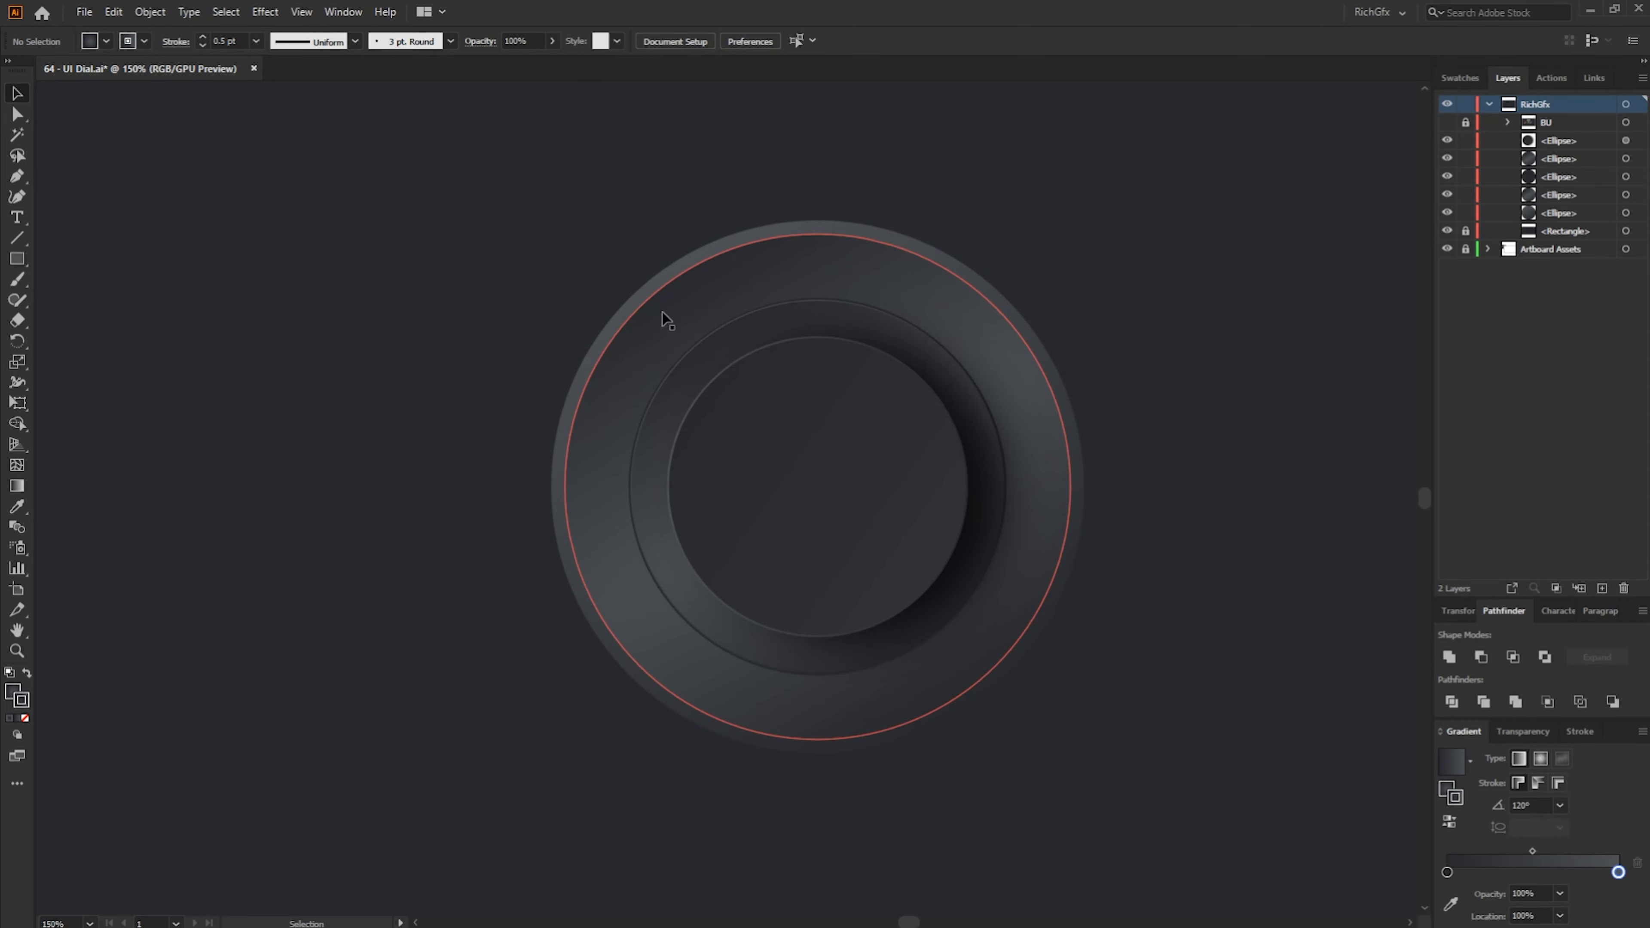
# Create a 1.5 px offset path with miter joins around the second-largest circle
pyautogui.click(656, 341)
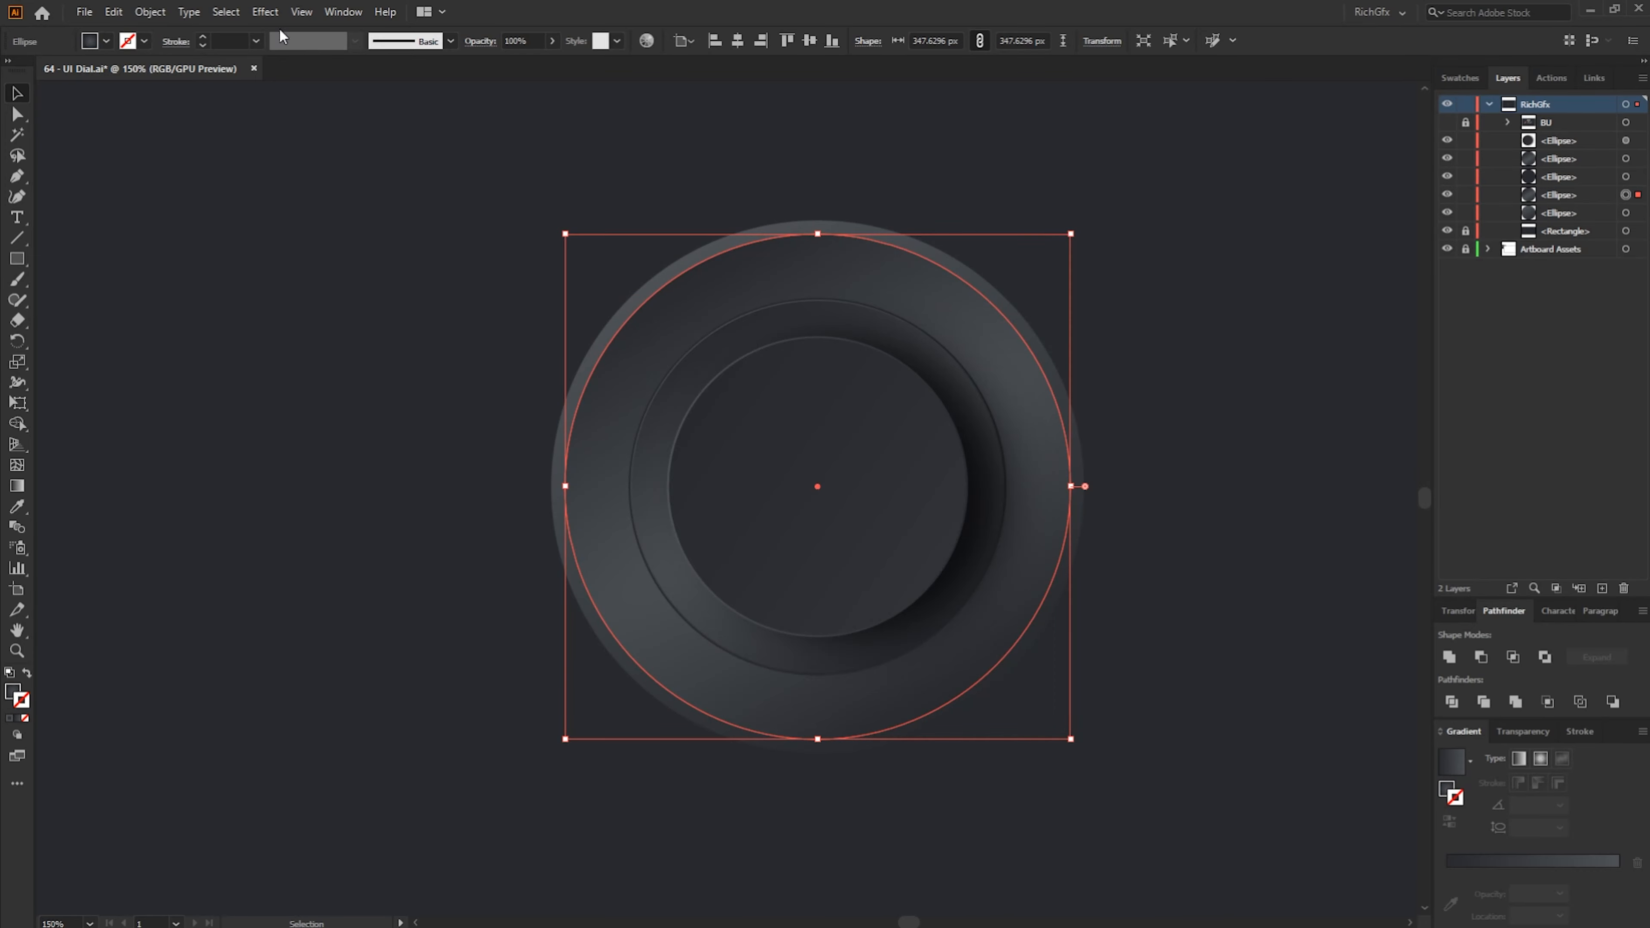
pyautogui.click(153, 13)
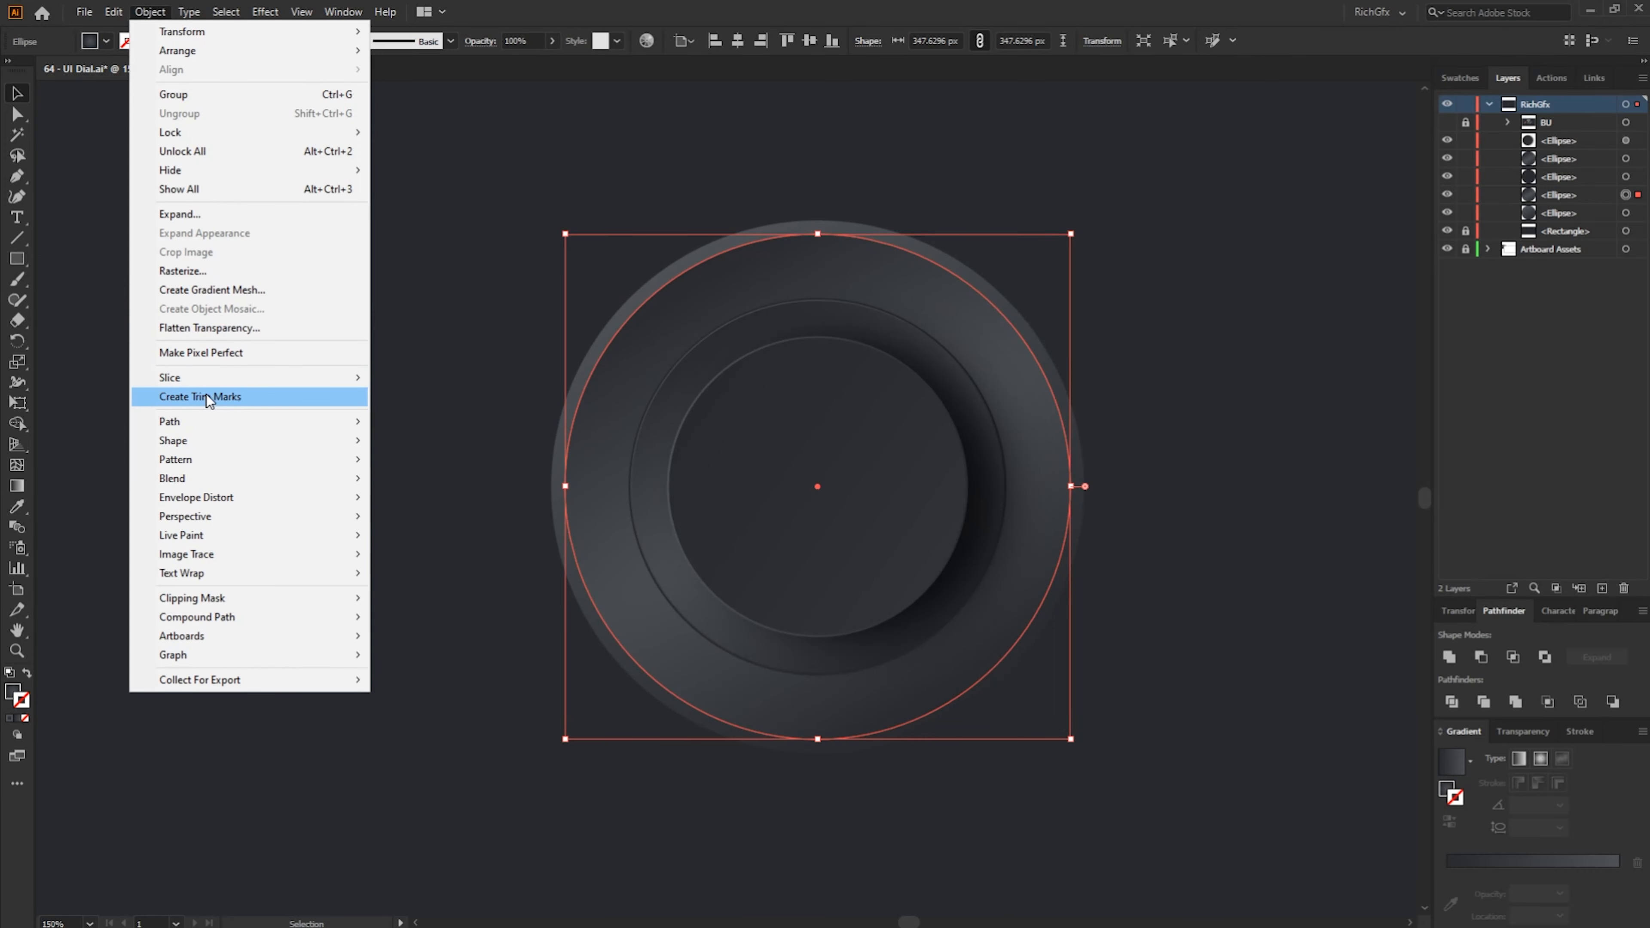
pyautogui.moveTo(211, 424)
pyautogui.click(425, 484)
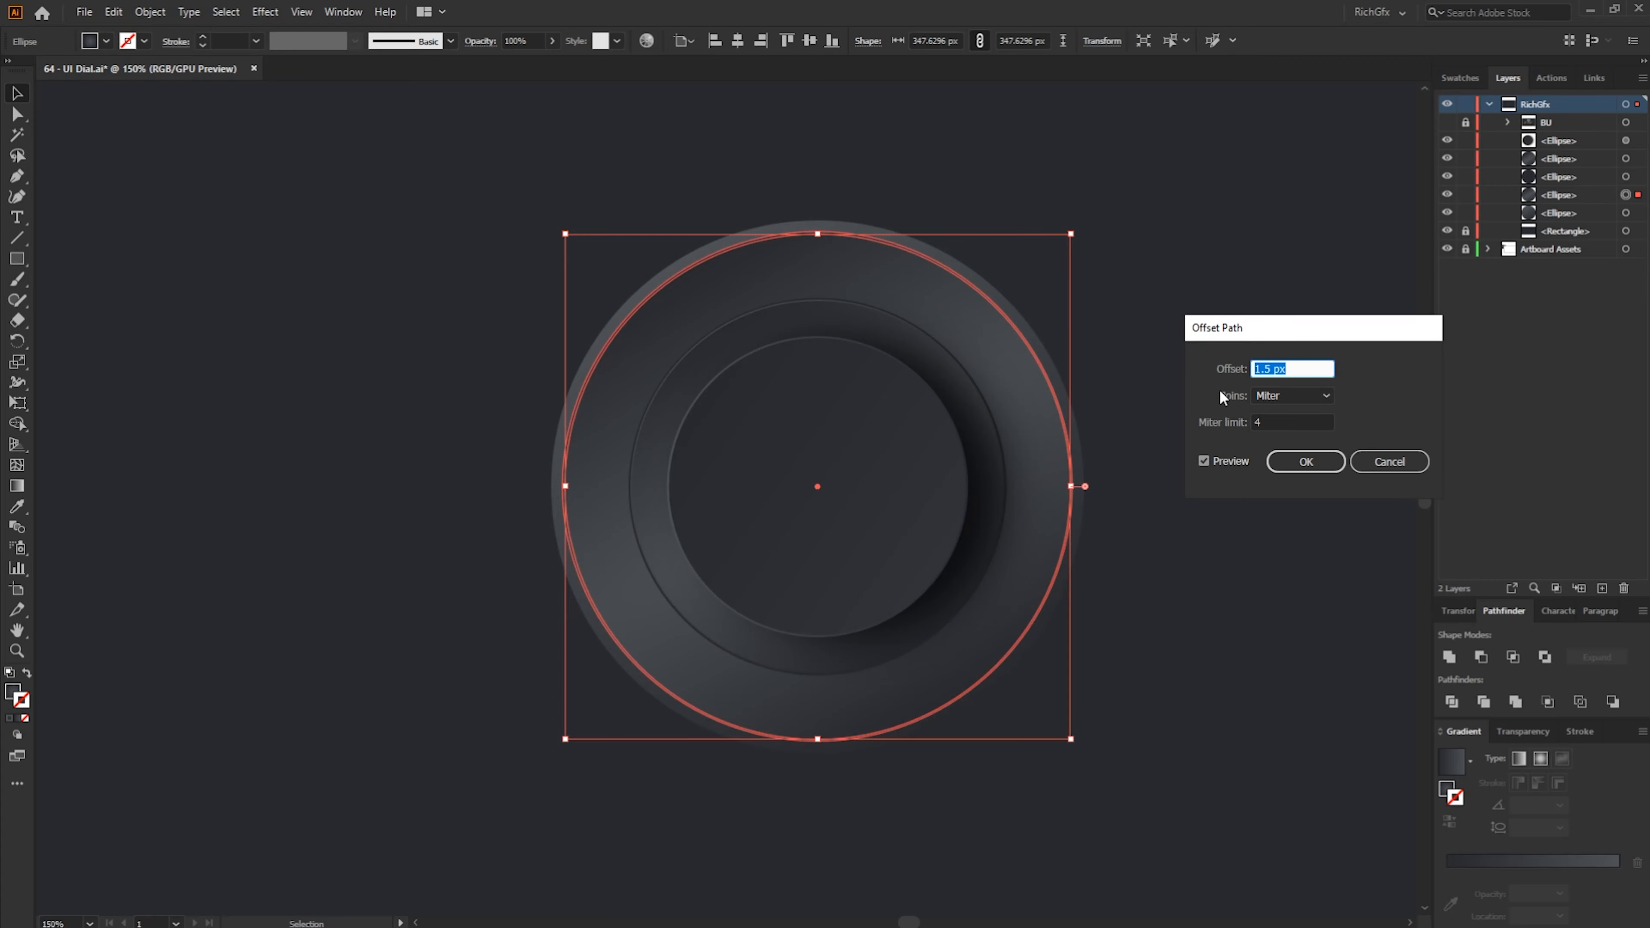
pyautogui.click(1308, 463)
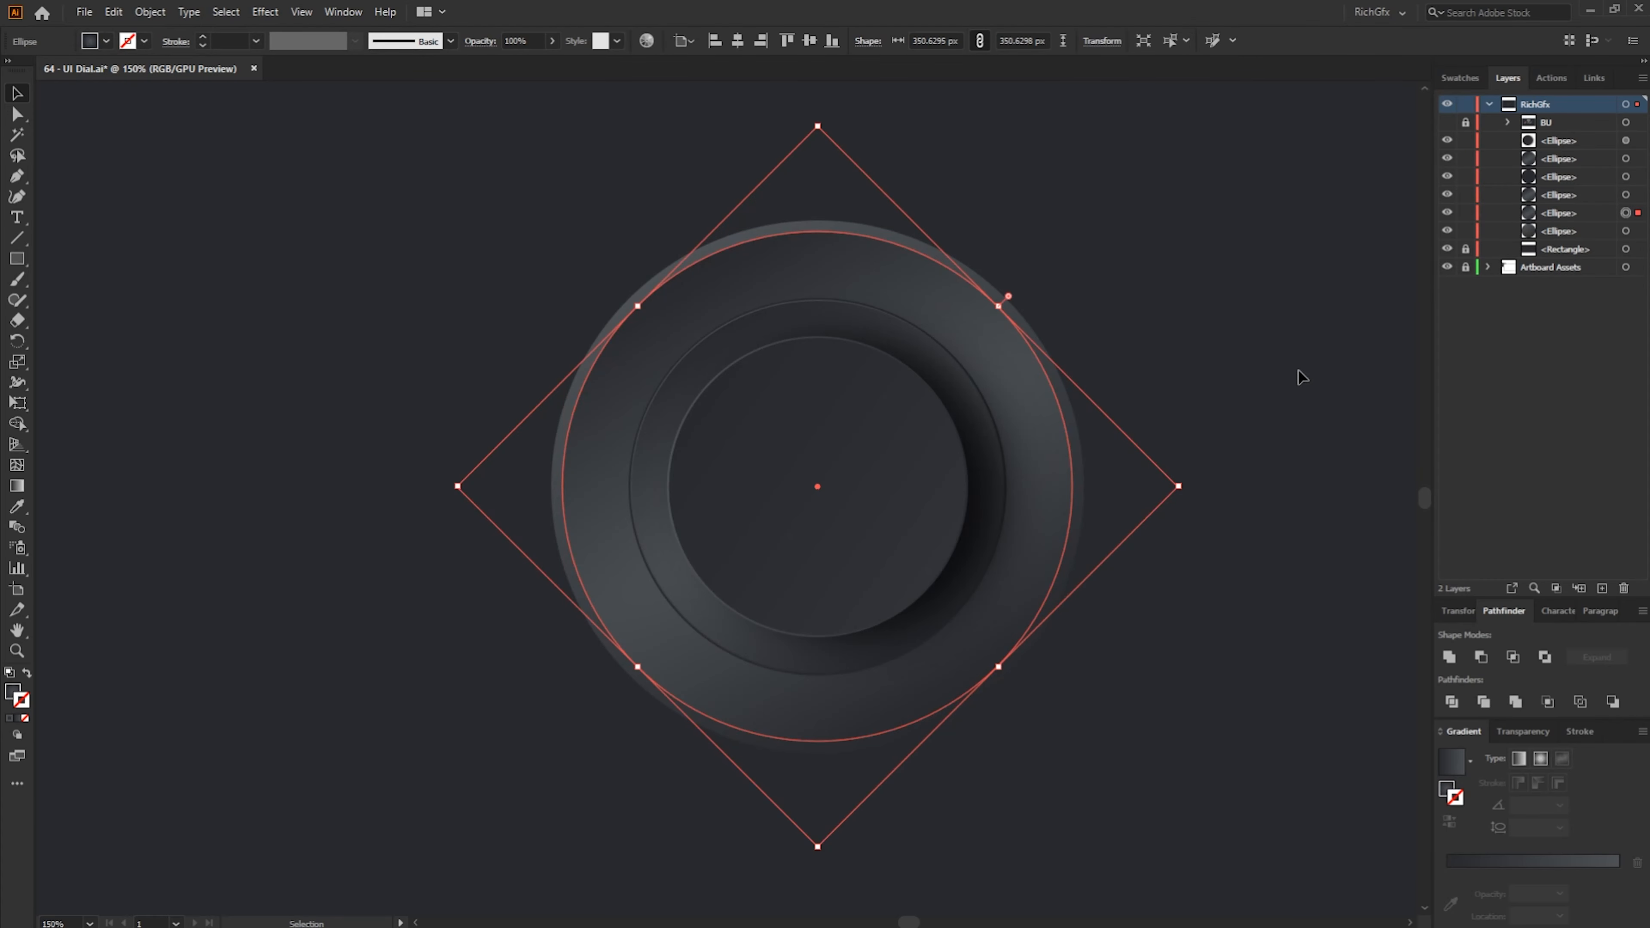
# Fill the new offset circle with the darkest grey swatch to form a thin dark outline
pyautogui.click(107, 42)
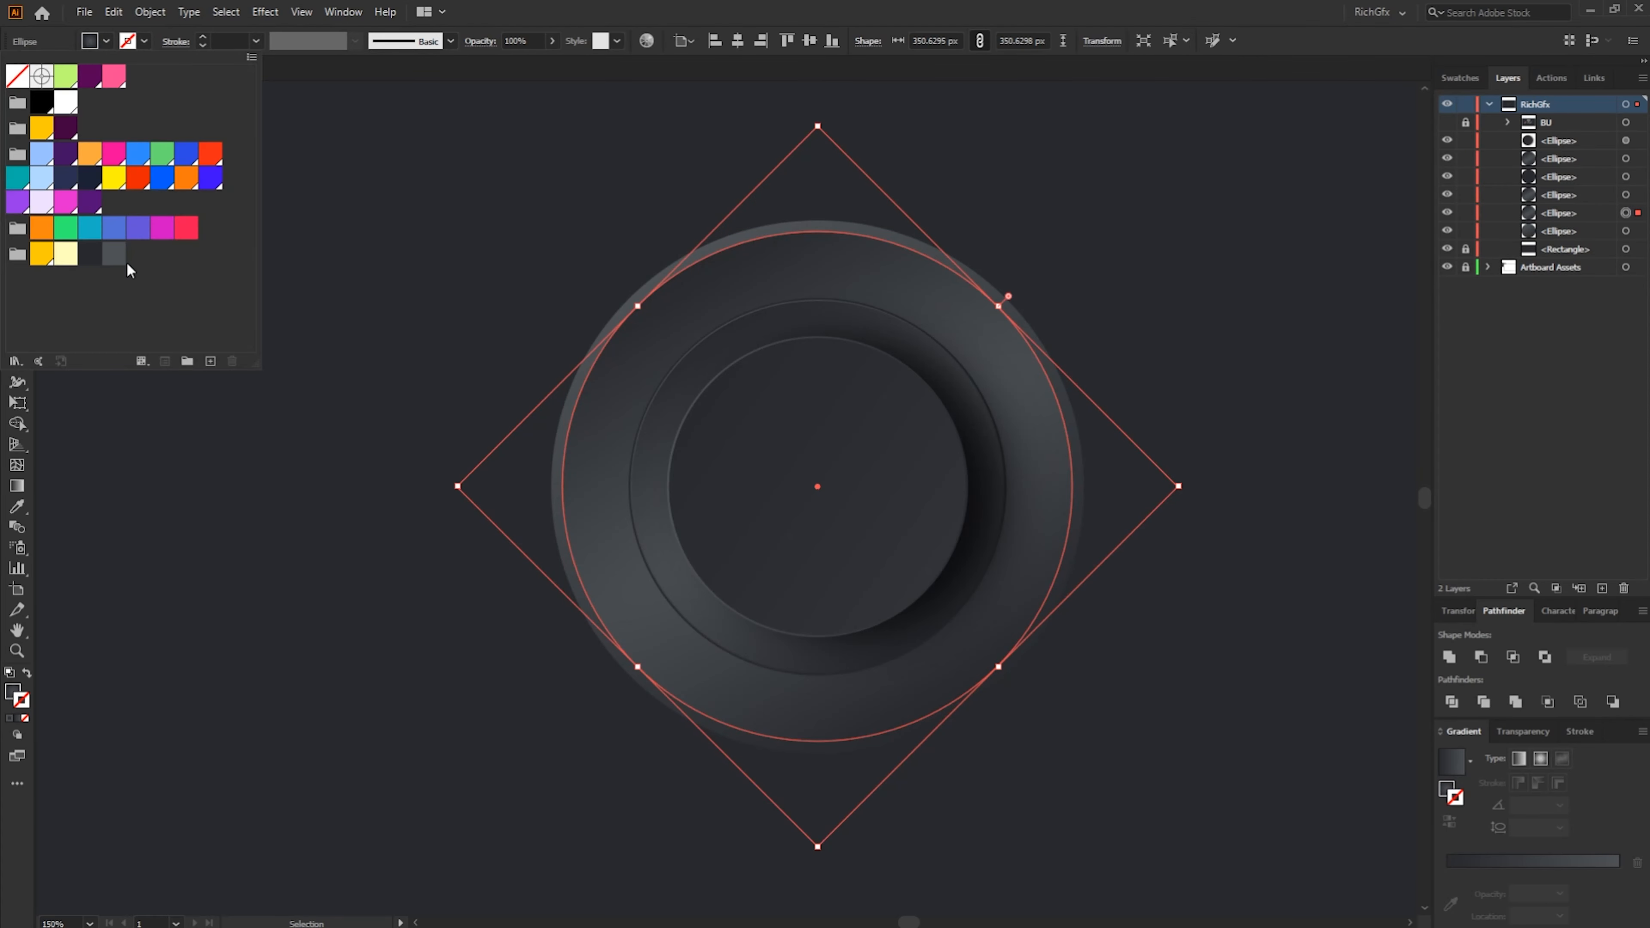
pyautogui.click(92, 256)
pyautogui.press('Escape')
pyautogui.click(331, 717)
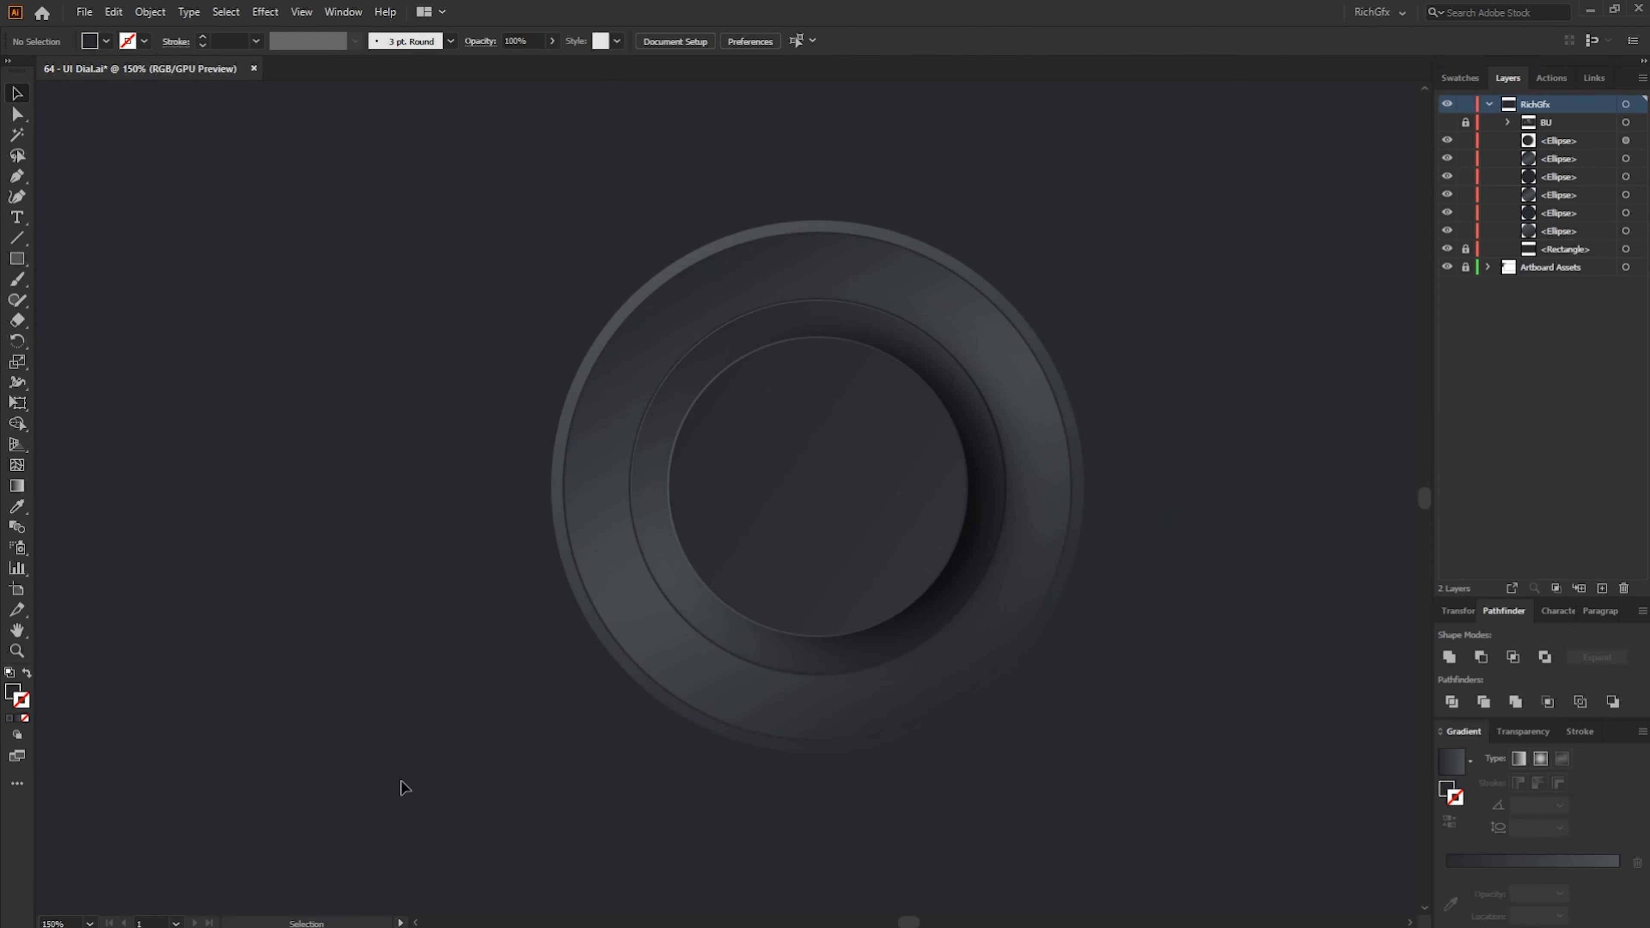
# Add a 1 pt linear gradient stroke to the wide ring circle inside the new outline and set its gradient angle to 120°
pyautogui.click(597, 489)
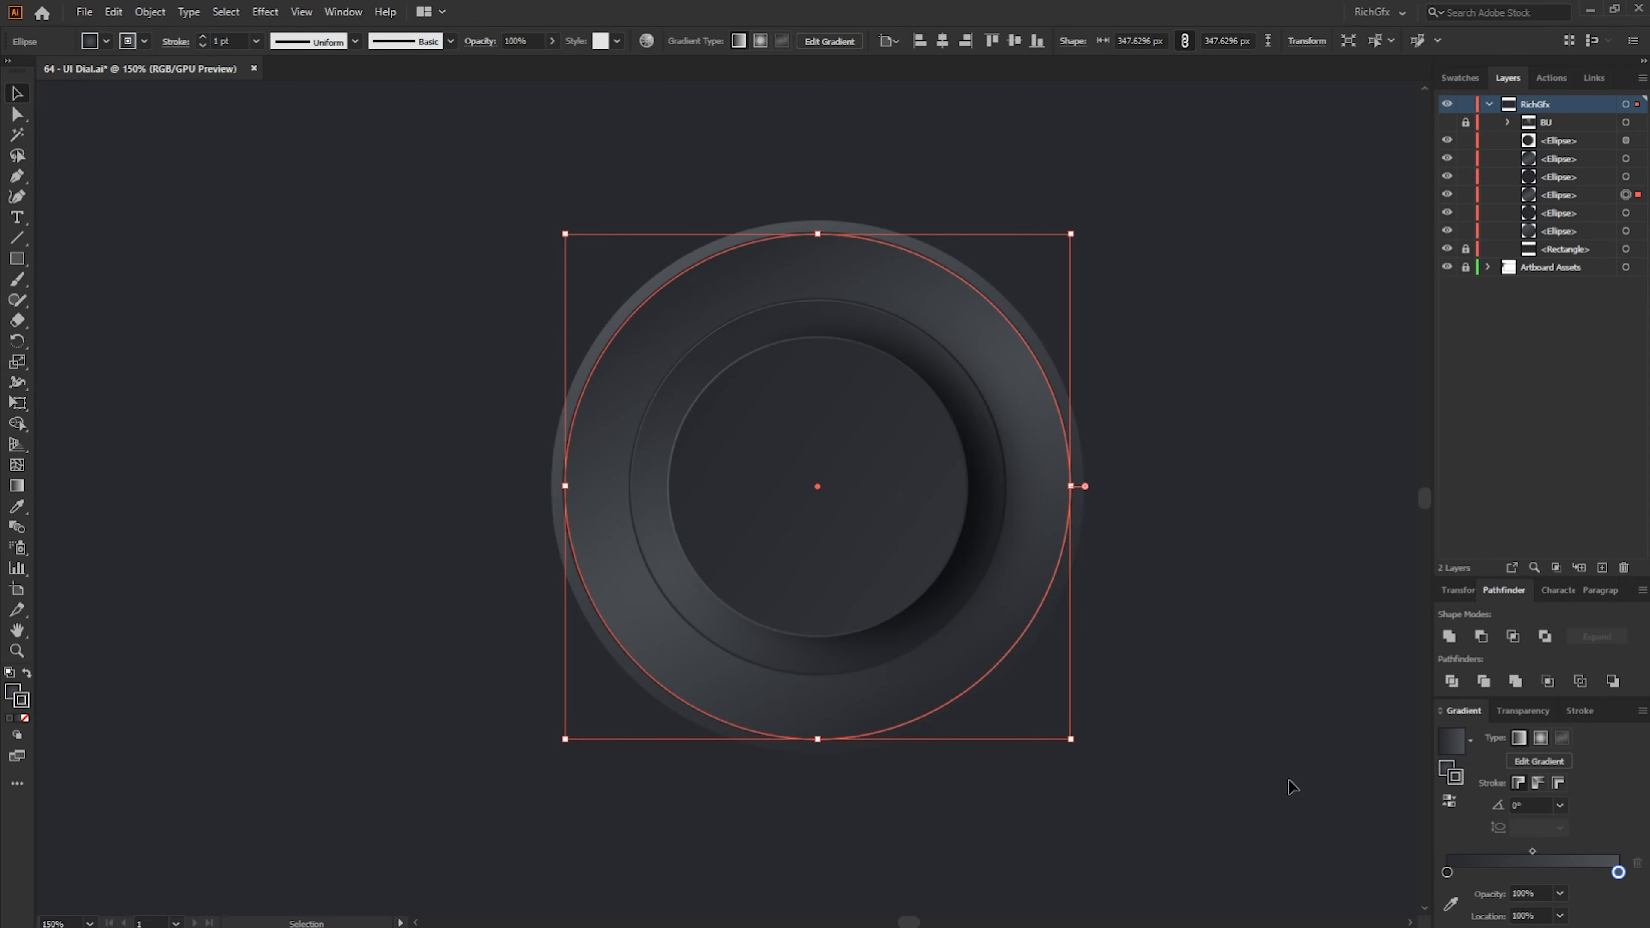
pyautogui.click(1258, 615)
pyautogui.click(606, 531)
pyautogui.click(1176, 679)
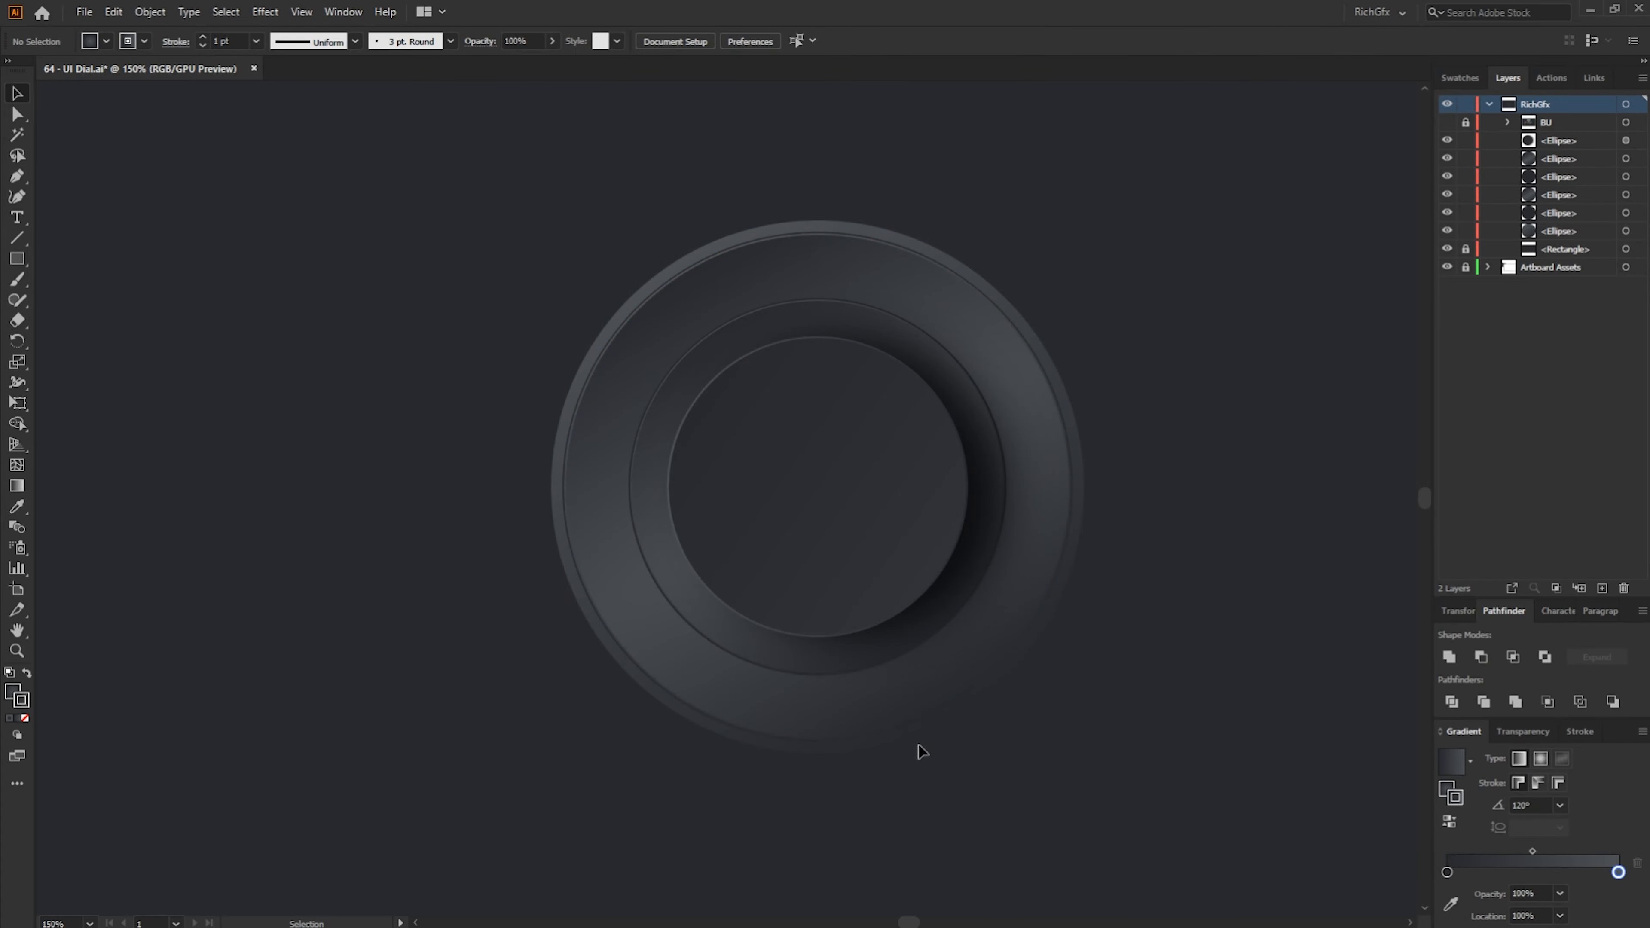
# Set the wide ring circle's stroke weight to 0.5 pt
pyautogui.click(644, 327)
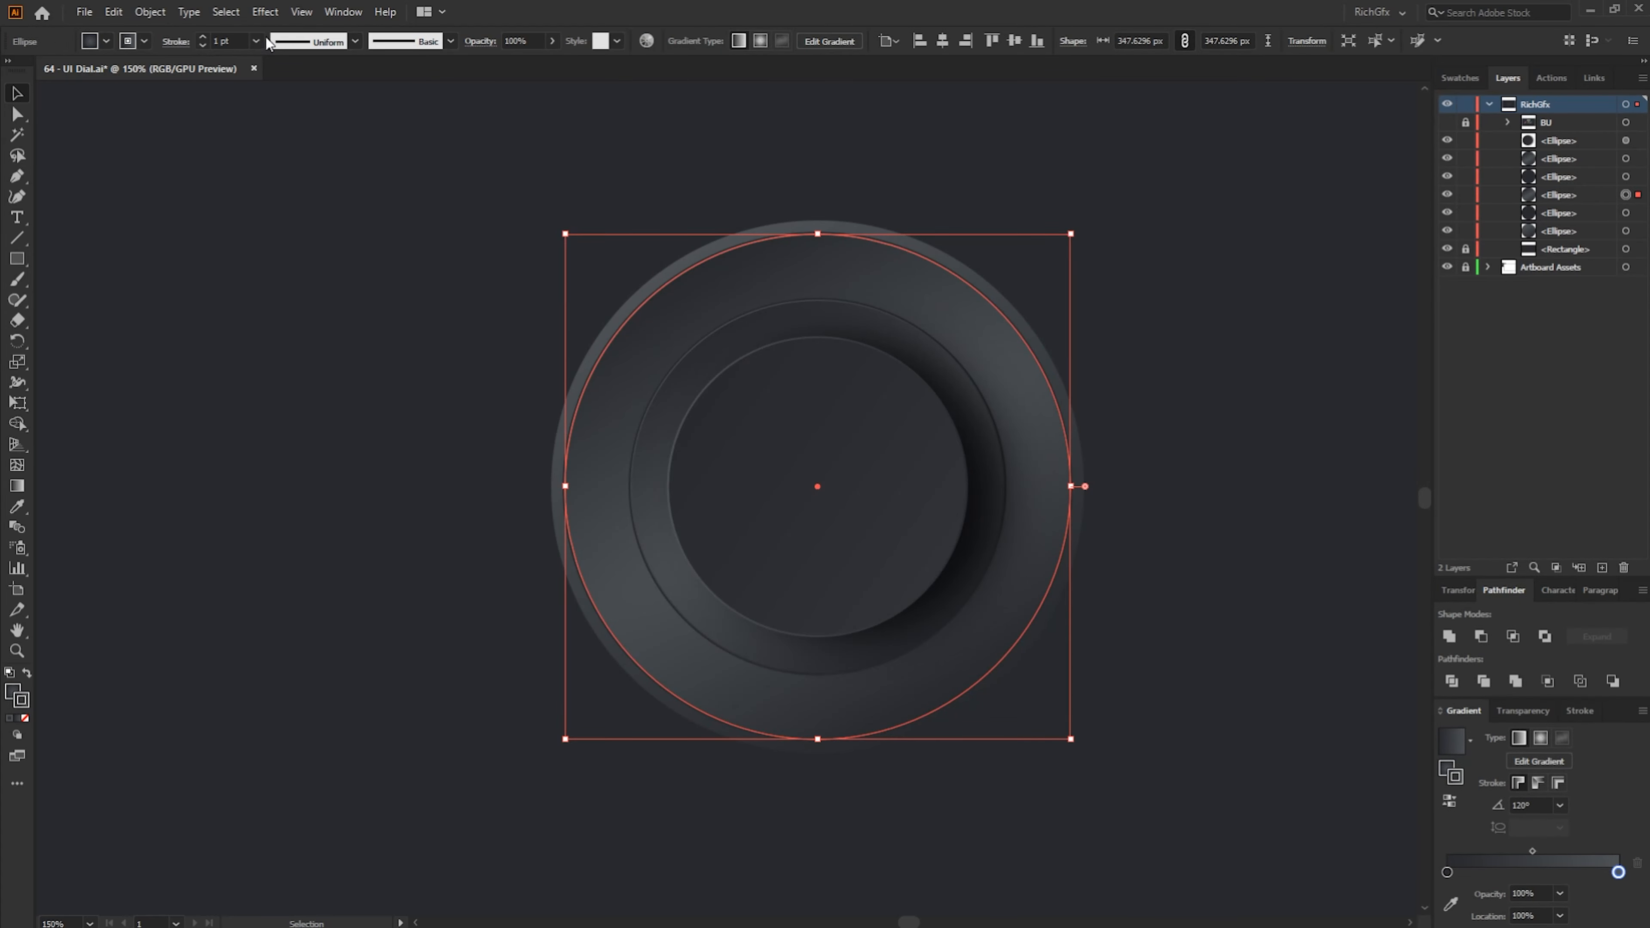
pyautogui.click(233, 41)
pyautogui.write('0.5')
pyautogui.press('Return')
pyautogui.click(1261, 506)
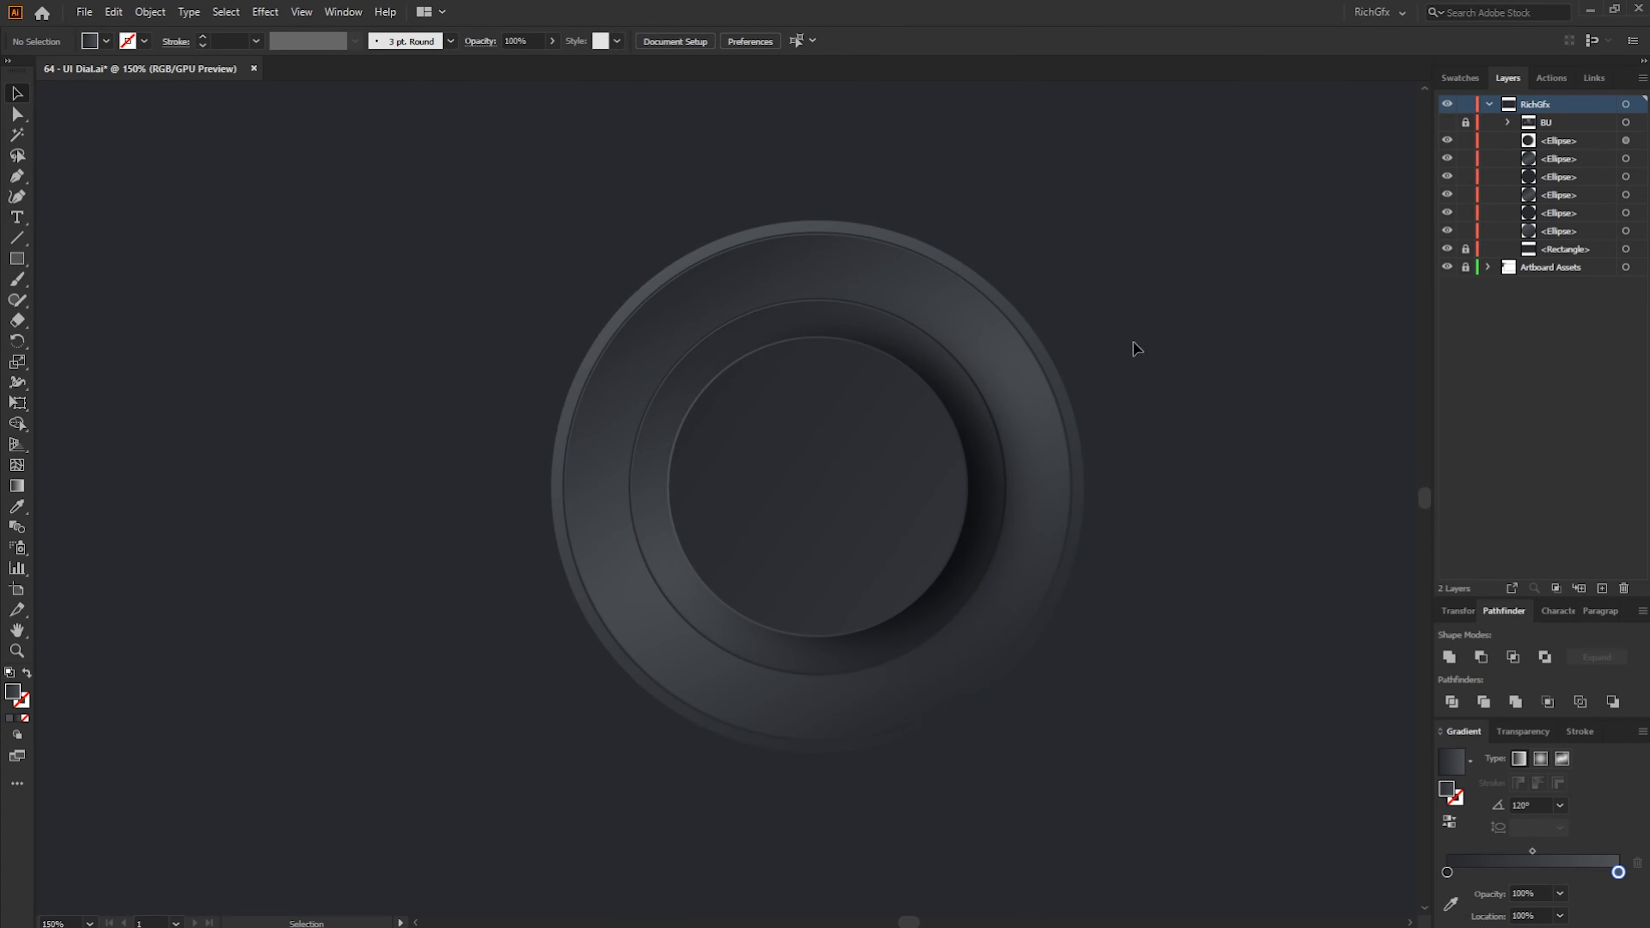
# Copy the innermost circle's gradient fill onto the outermost circle with the Eyedropper and set its stroke to none
pyautogui.click(1050, 353)
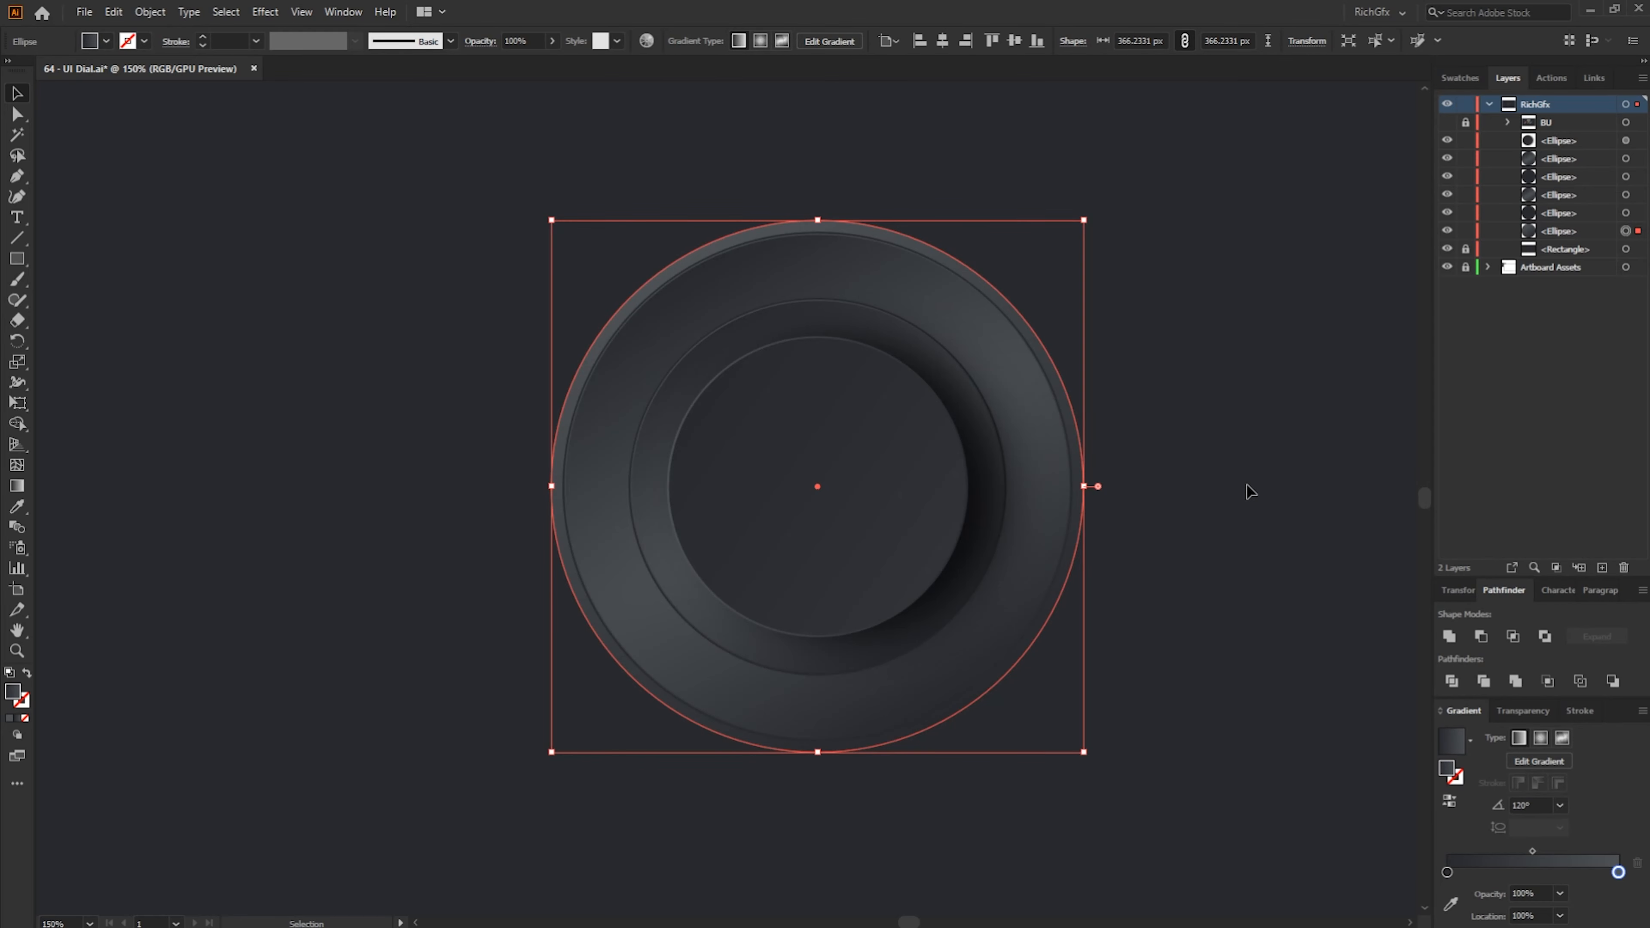
pyautogui.press('i')
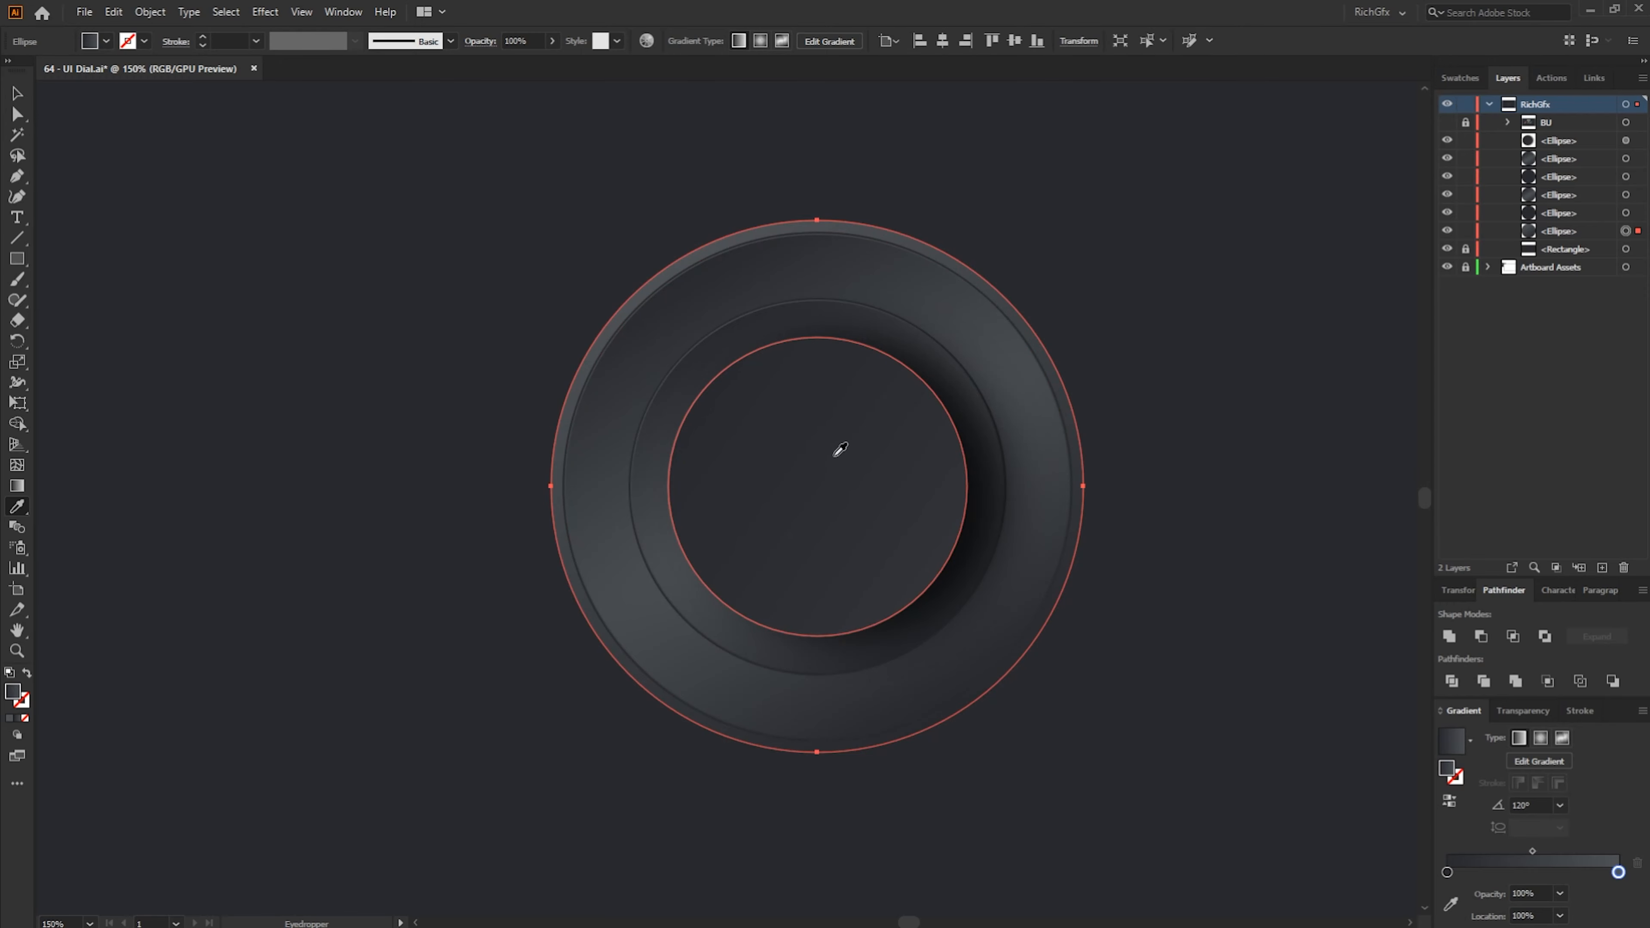
pyautogui.click(852, 418)
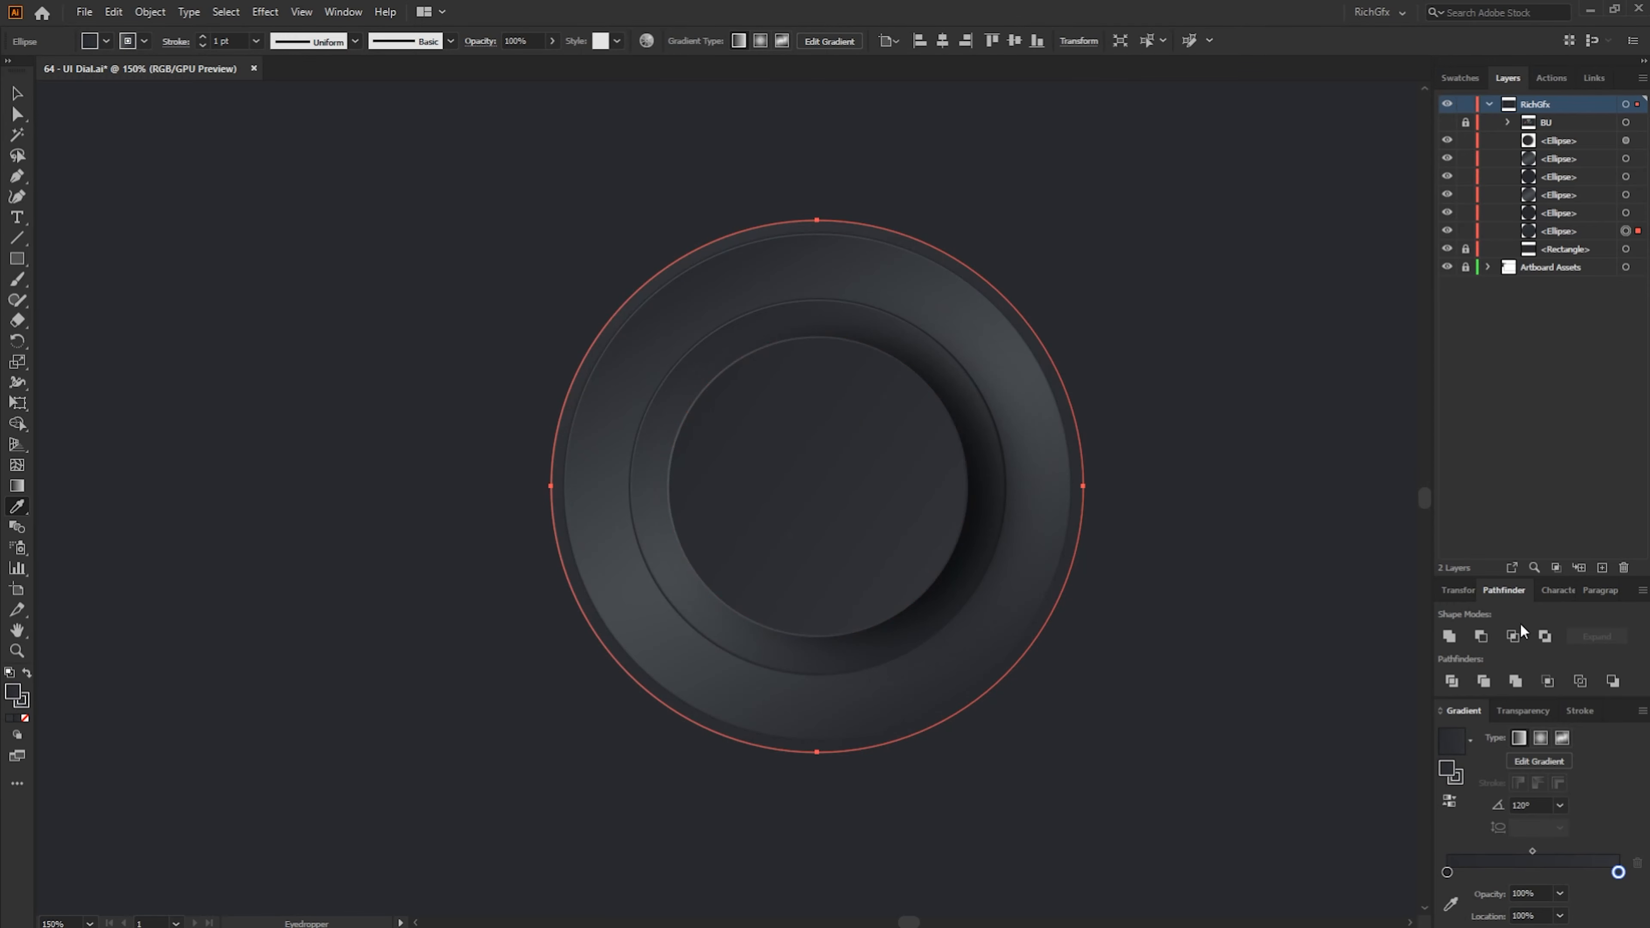
pyautogui.click(144, 40)
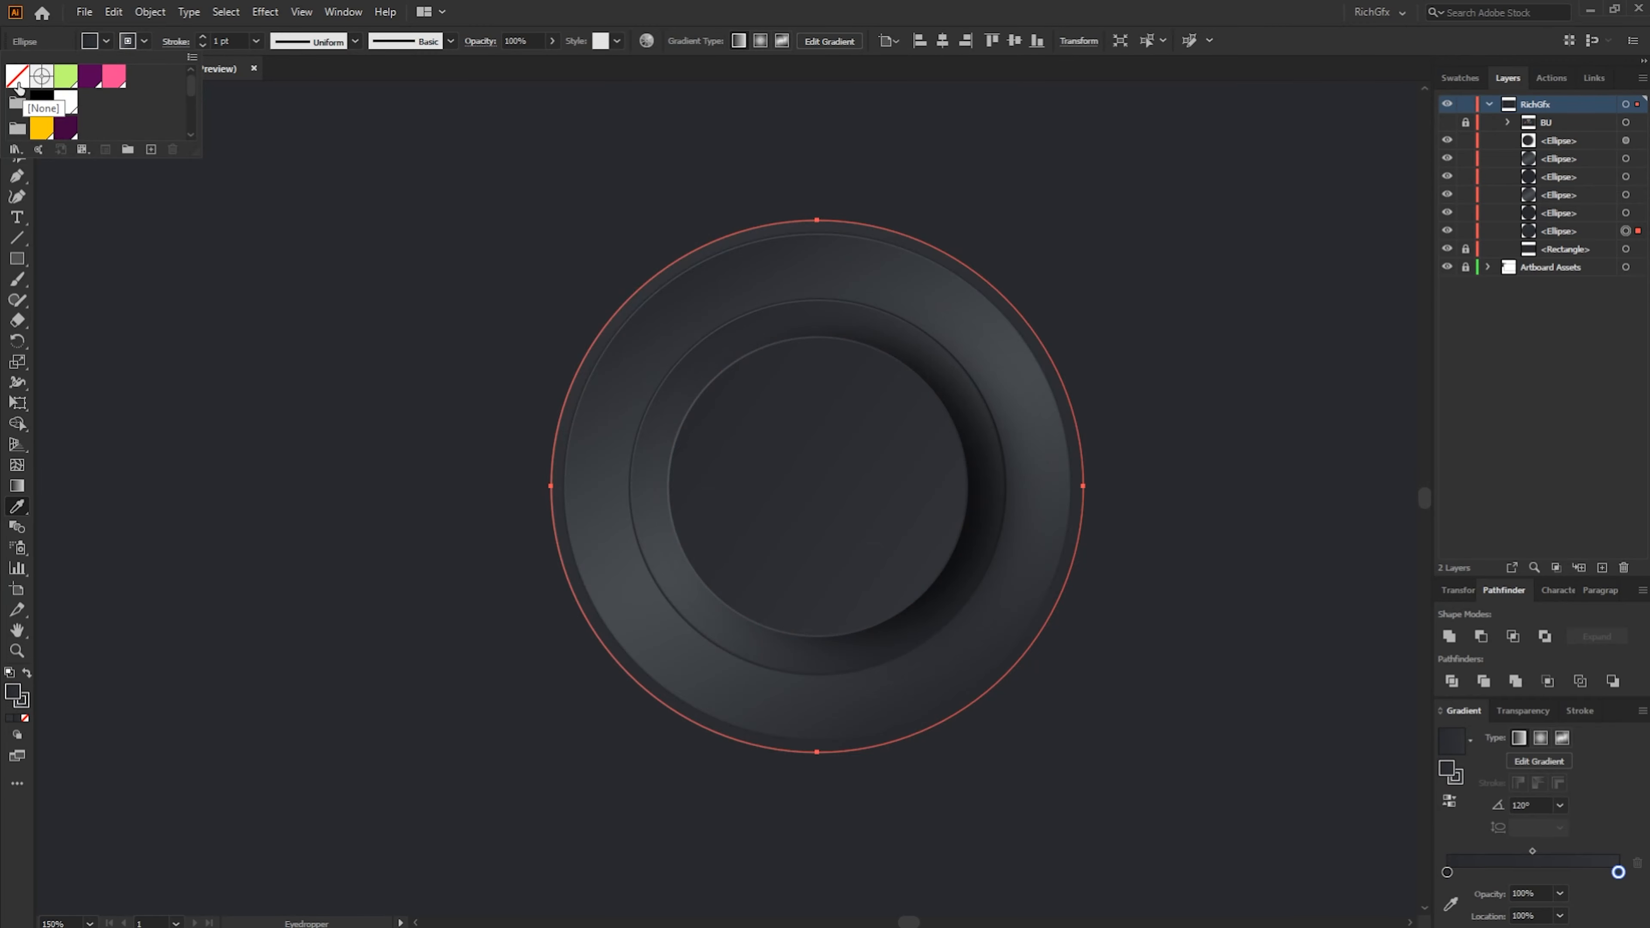
pyautogui.click(18, 82)
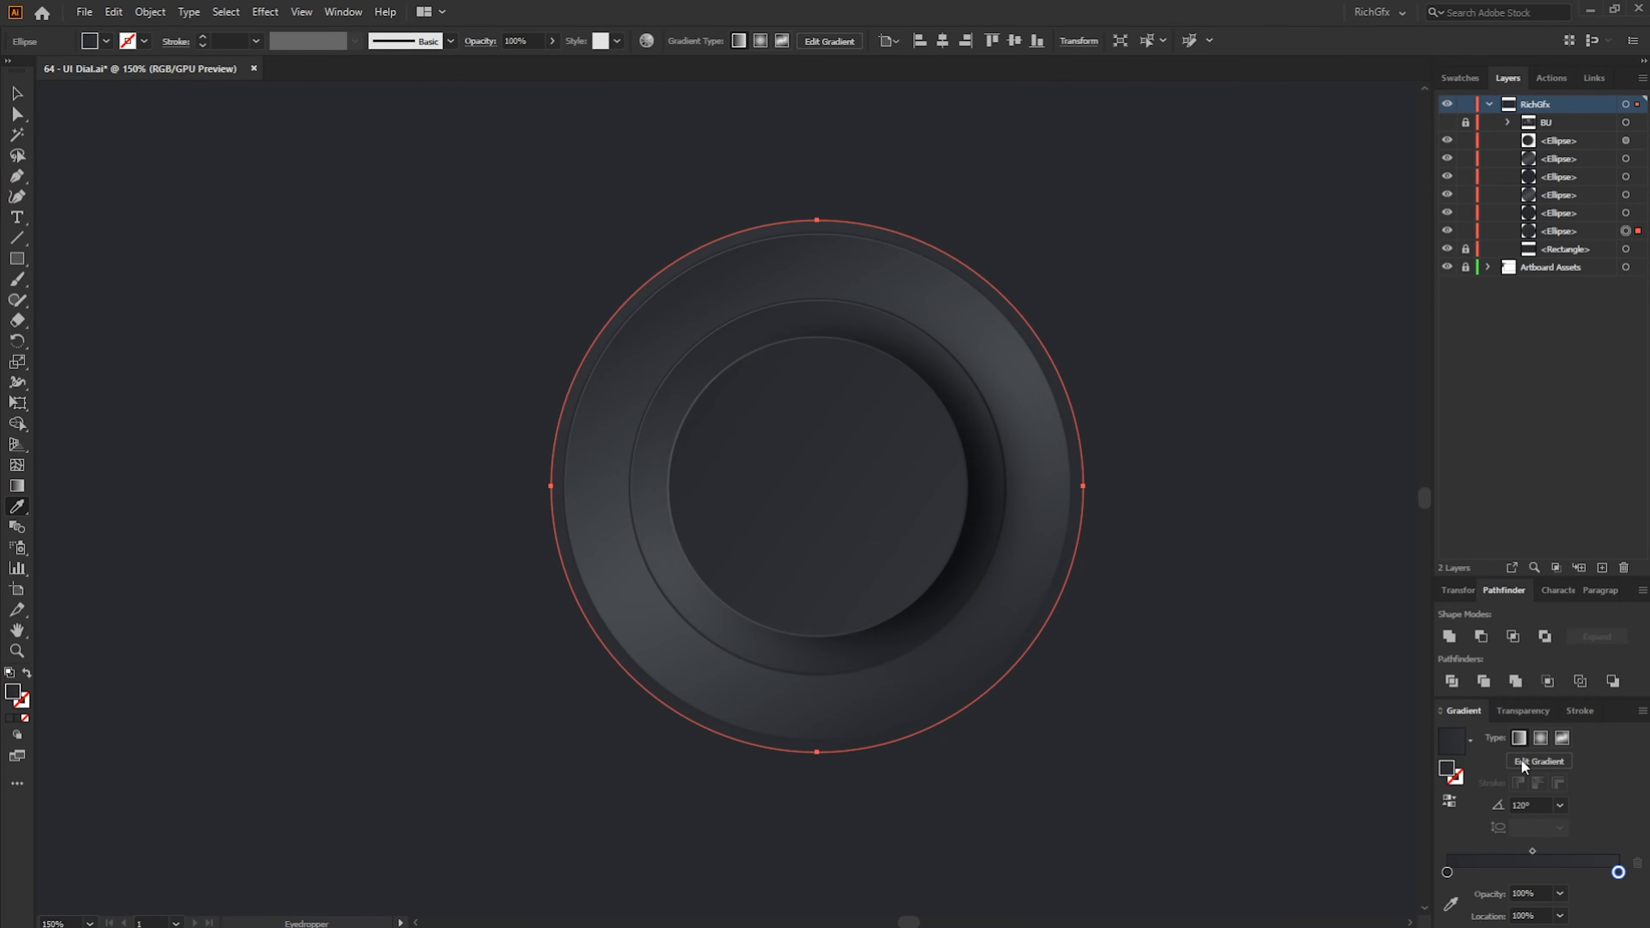
# Change the outermost circle's gradient fill to radial
pyautogui.click(1541, 738)
pyautogui.click(18, 93)
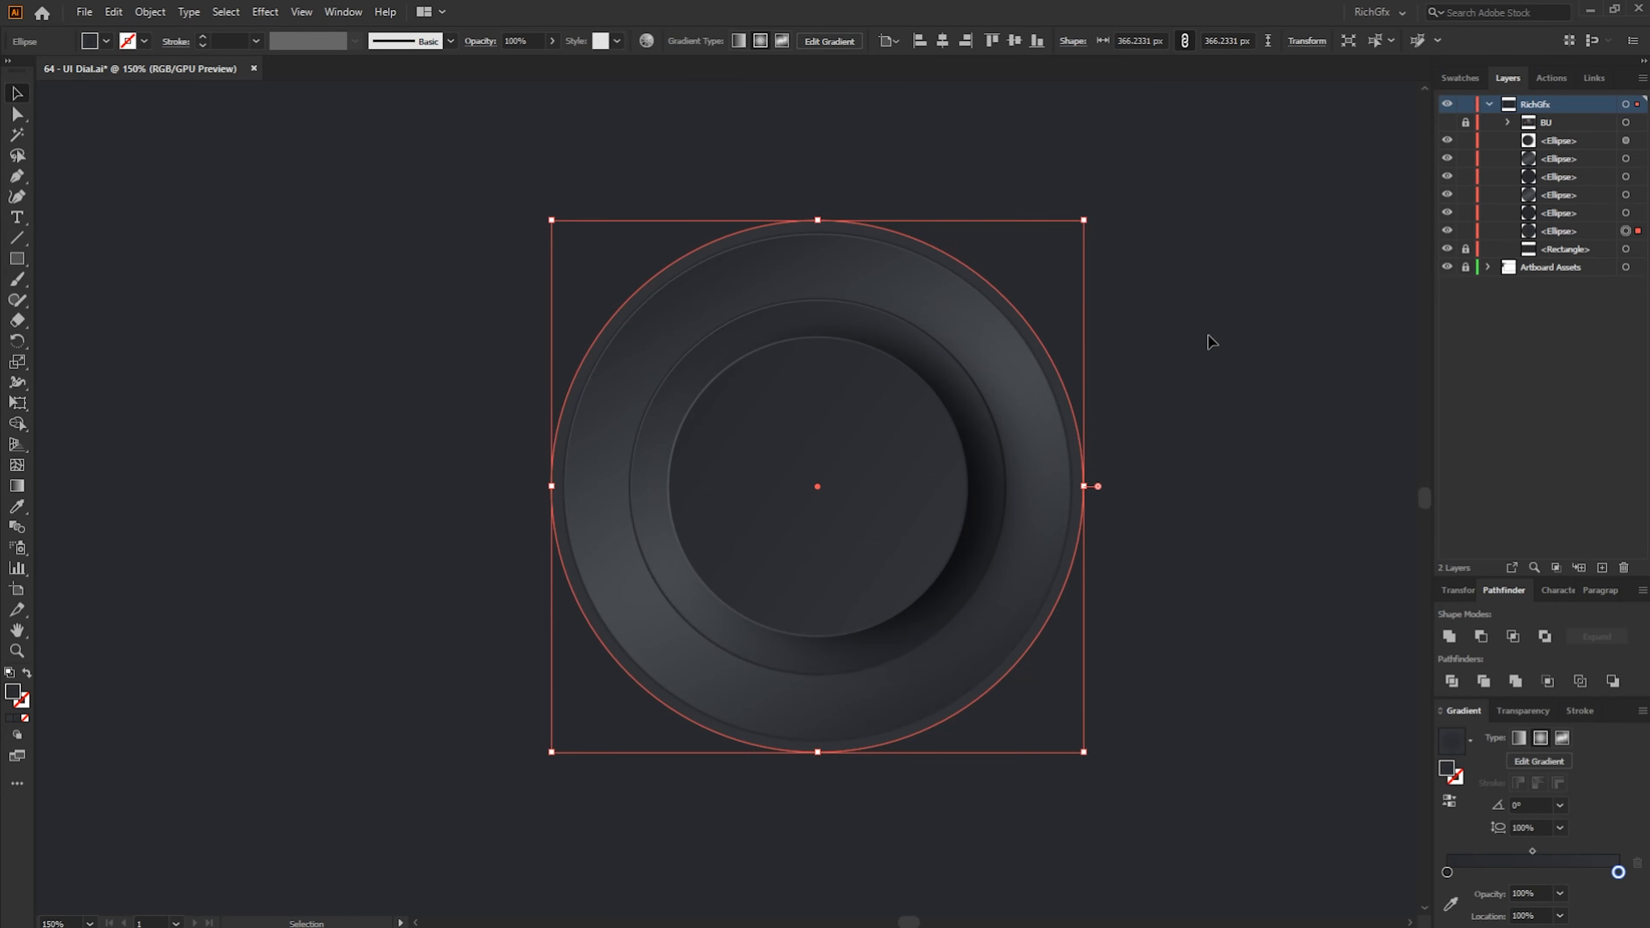
pyautogui.click(1091, 527)
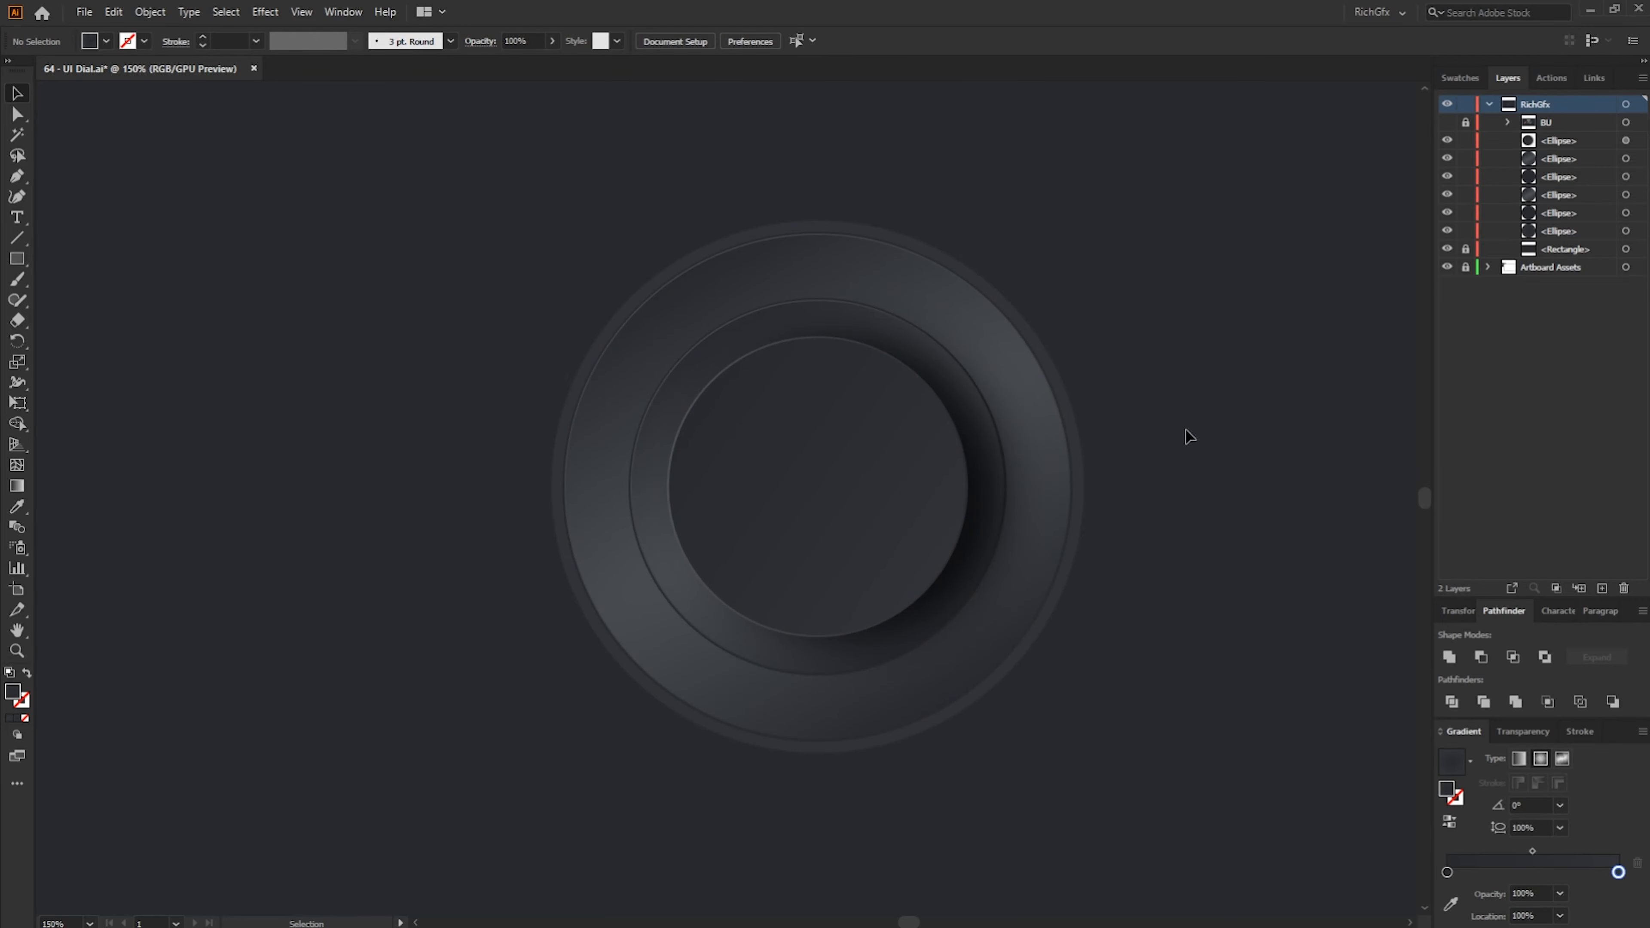
# Draw a small black dot about 5.2 px wide near the top of the wide ring
pyautogui.hotkey('ctrl', '+')
pyautogui.hotkey('ctrl', '+')
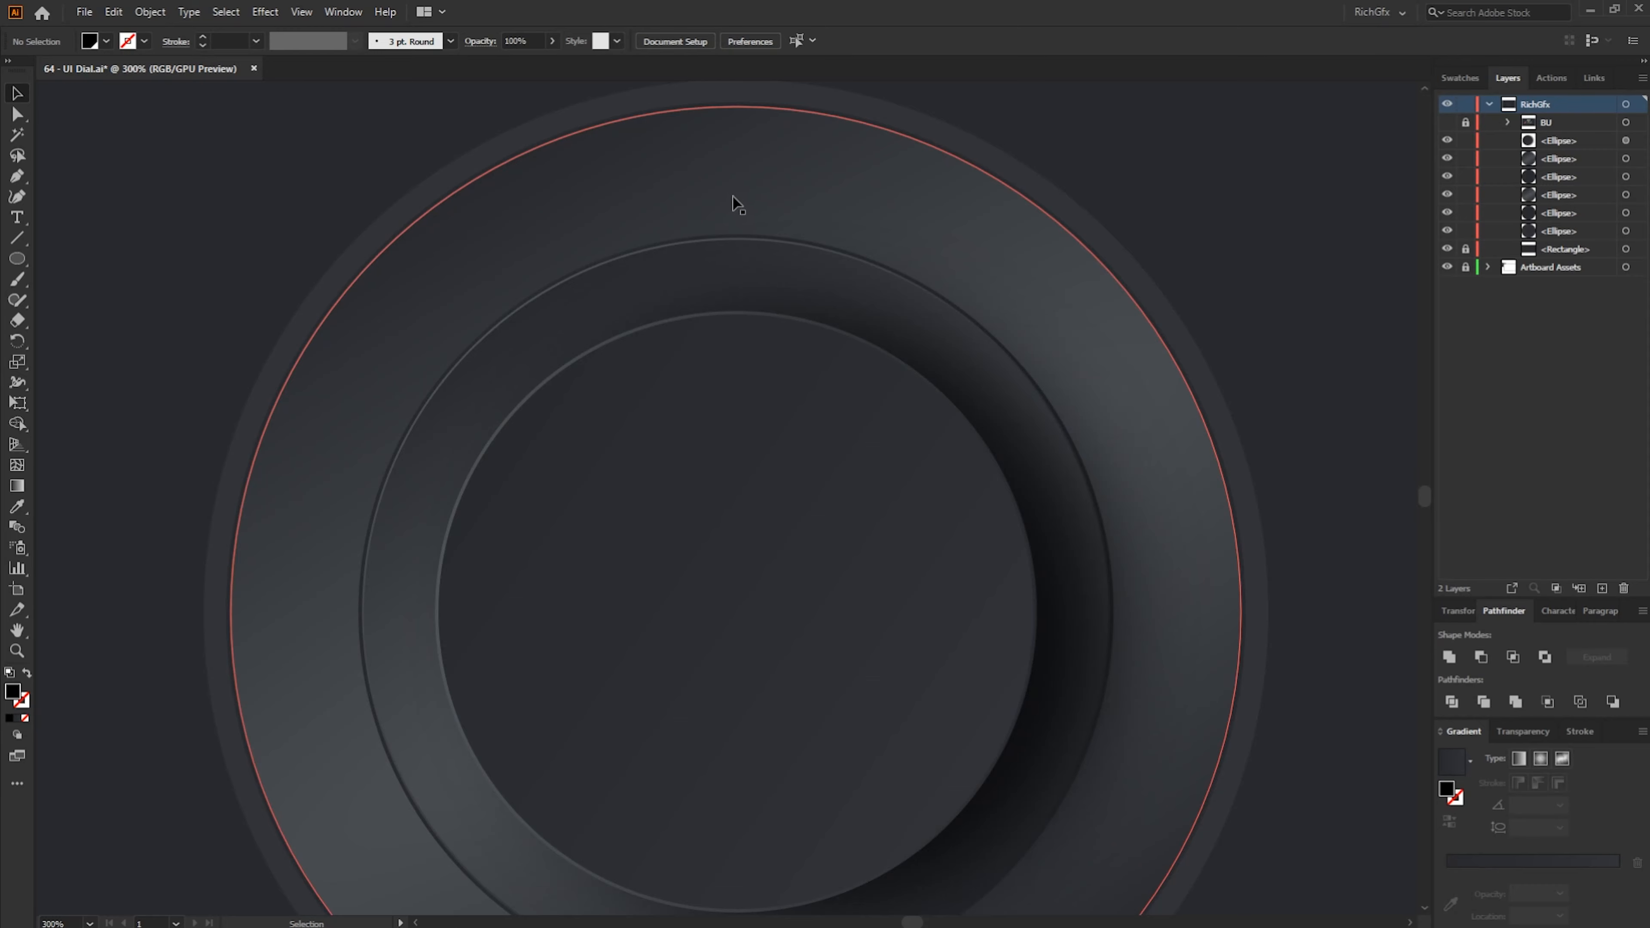
pyautogui.click(18, 261)
pyautogui.moveTo(706, 478)
pyautogui.mouseDown()
pyautogui.moveTo(723, 494)
pyautogui.moveTo(738, 178)
pyautogui.mouseUp()
pyautogui.press('v')
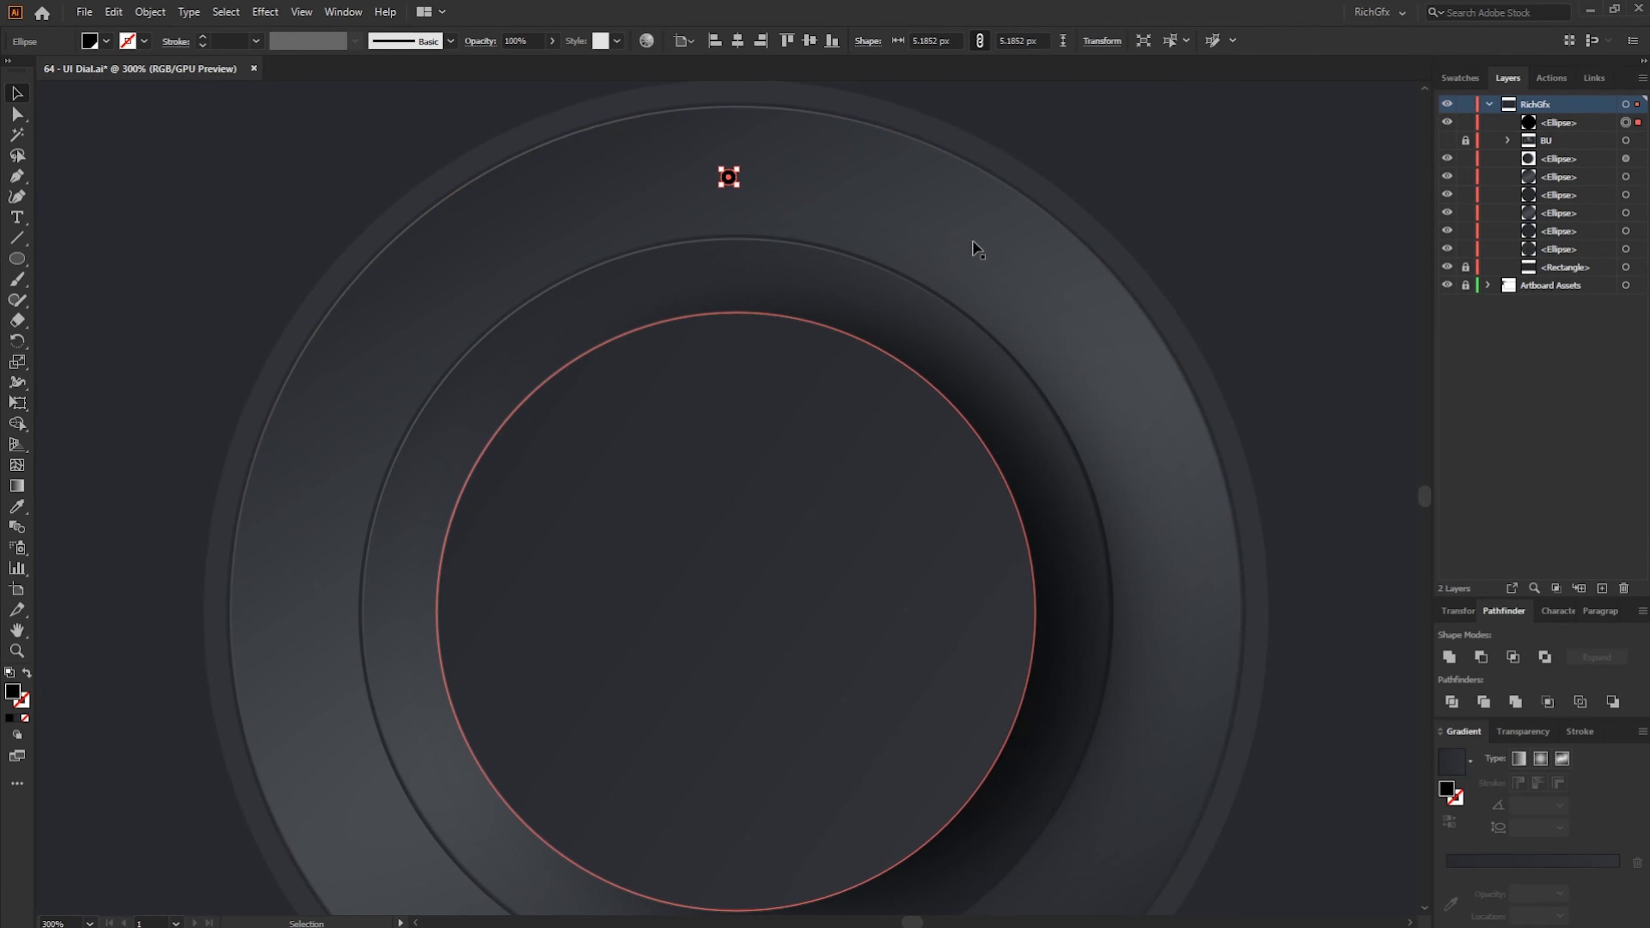
# Centre the dot horizontally on the wide ring circle and place a copy straight below it at the dial's centre
pyautogui.keyDown('shift'); pyautogui.click(846, 188); pyautogui.keyUp('shift')
pyautogui.click(809, 40)
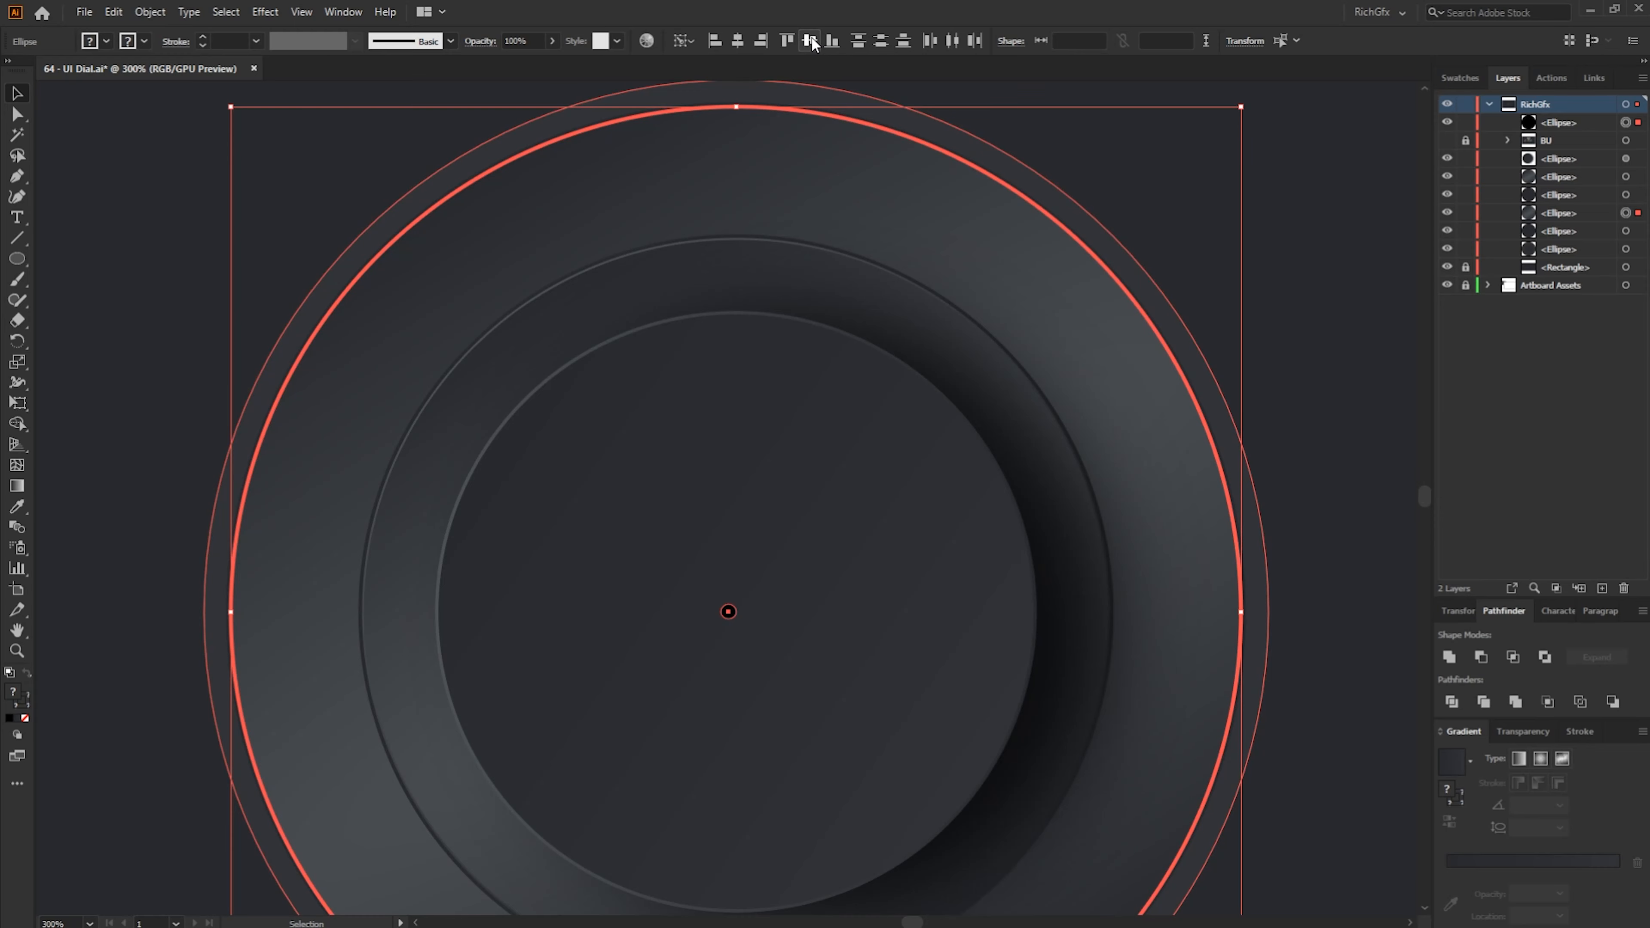
pyautogui.hotkey('ctrl', 'z')
pyautogui.click(738, 40)
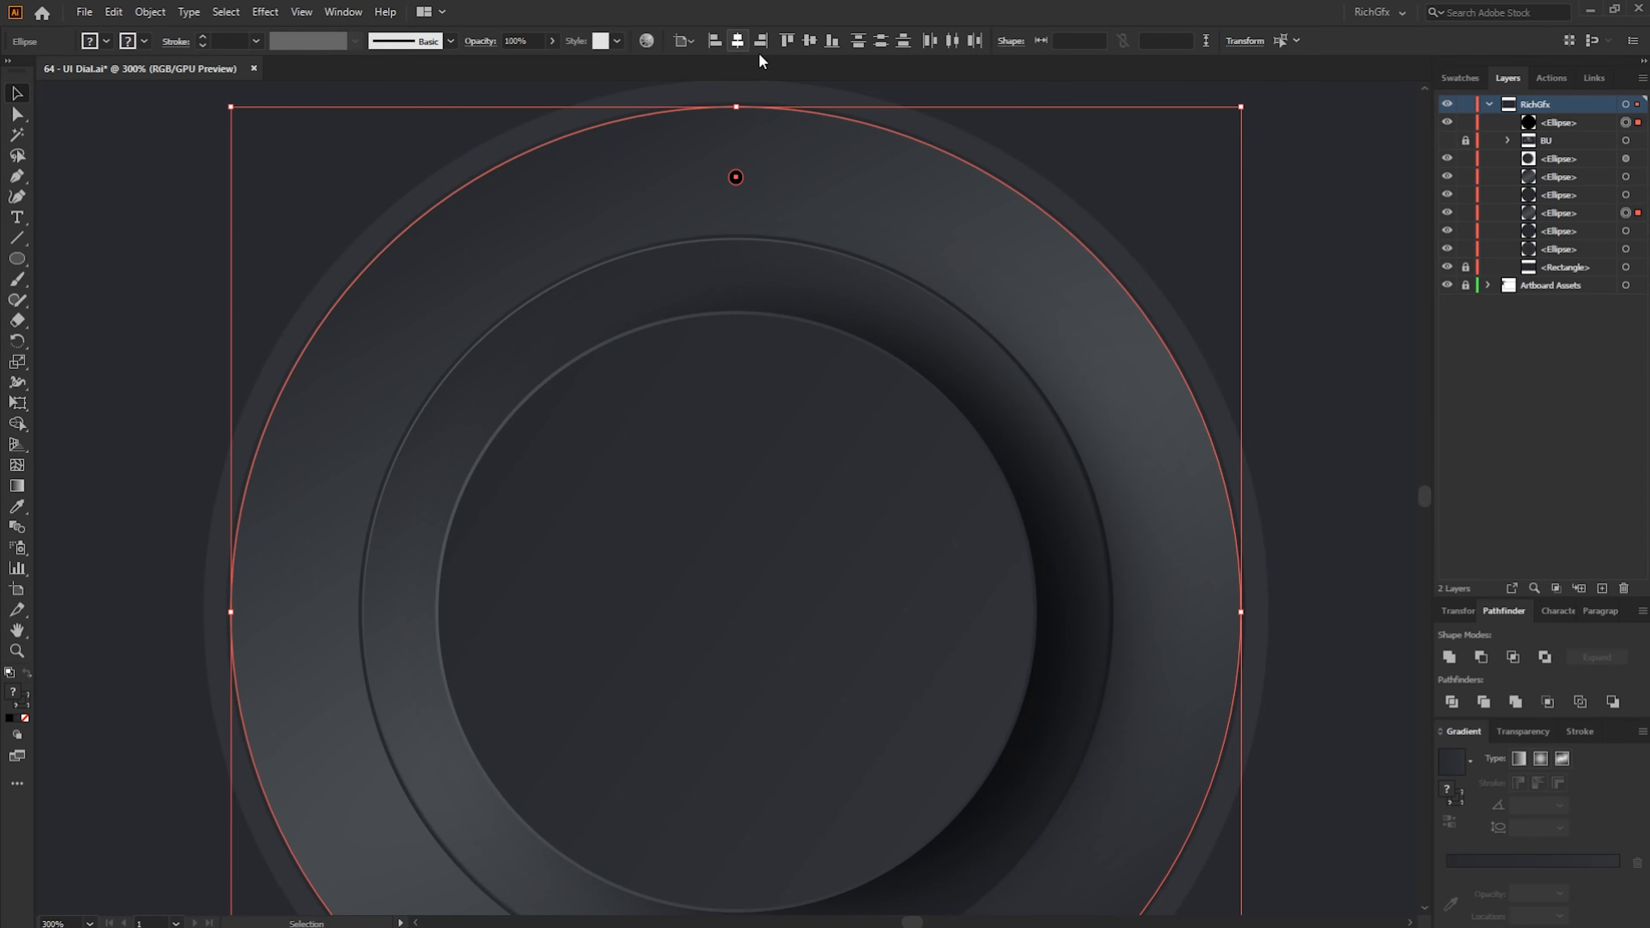
pyautogui.click(1287, 232)
pyautogui.moveTo(743, 182); pyautogui.dragTo(745, 622)
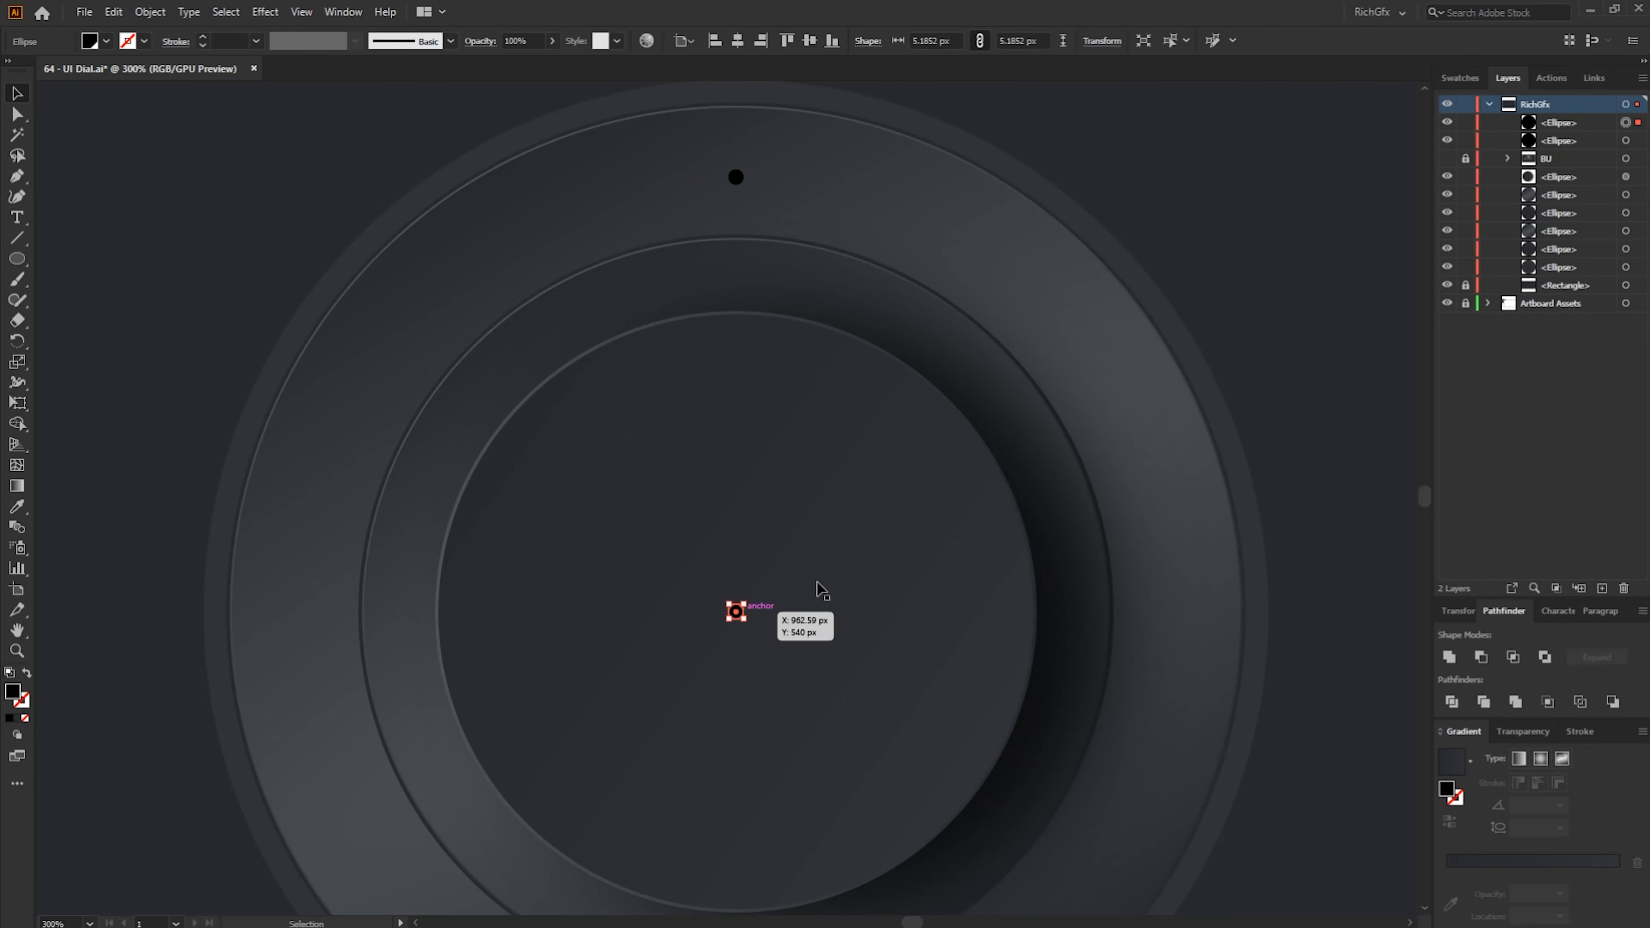
pyautogui.click(1283, 316)
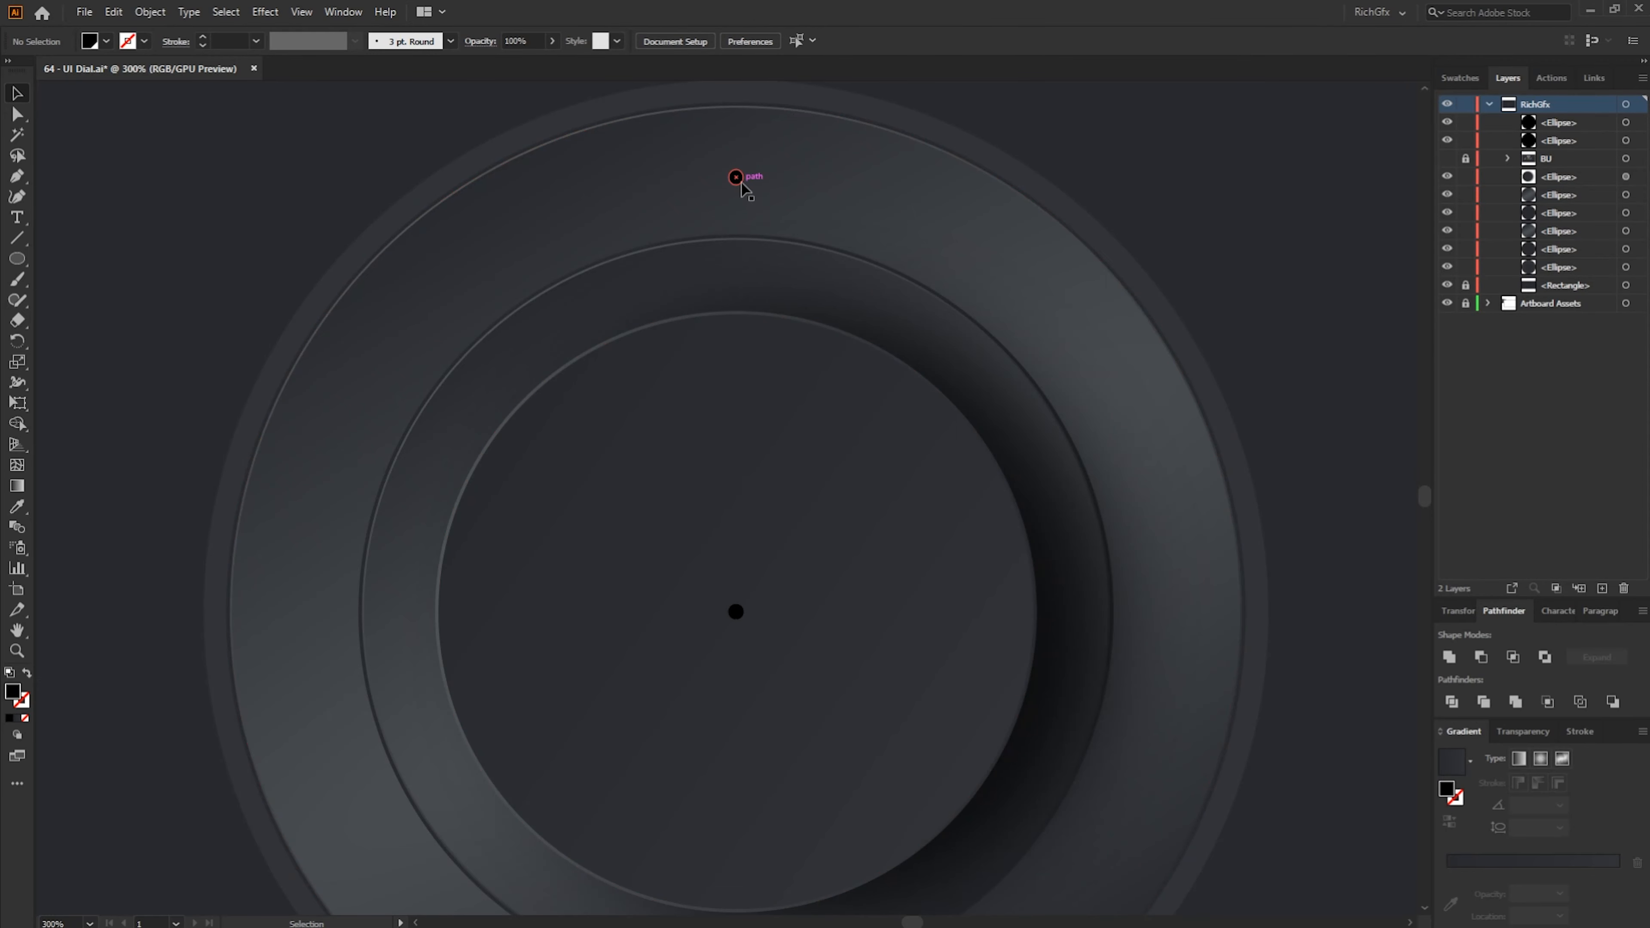
# Create a copy of the top dot rotated -6° about the centre dot
pyautogui.click(746, 183)
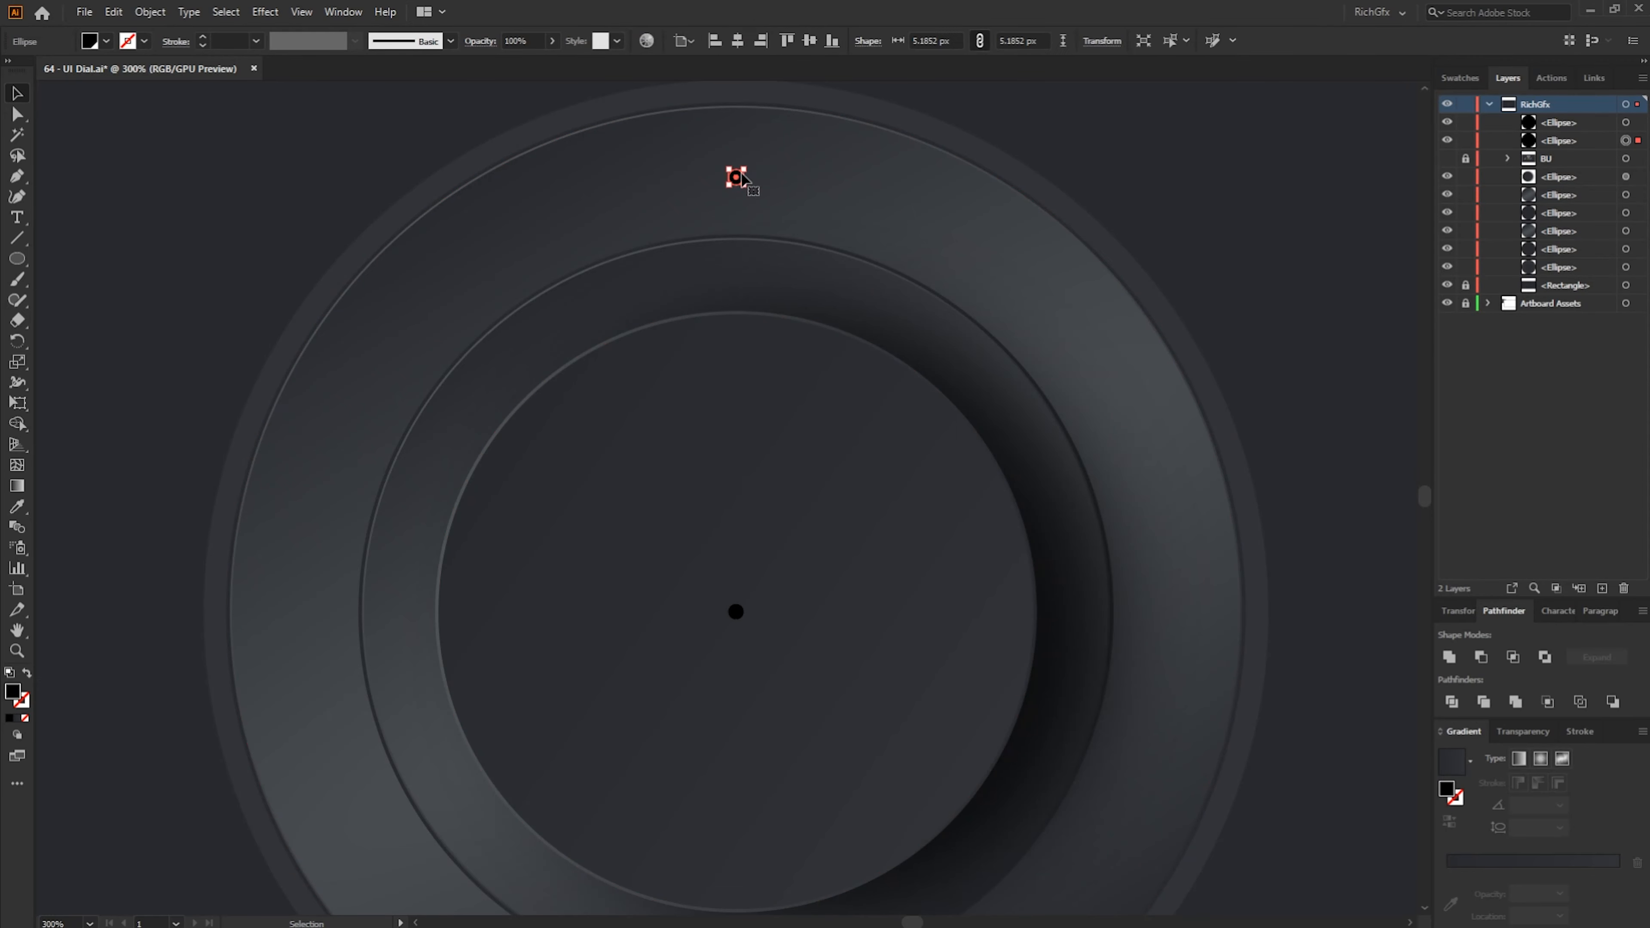
pyautogui.click(21, 351)
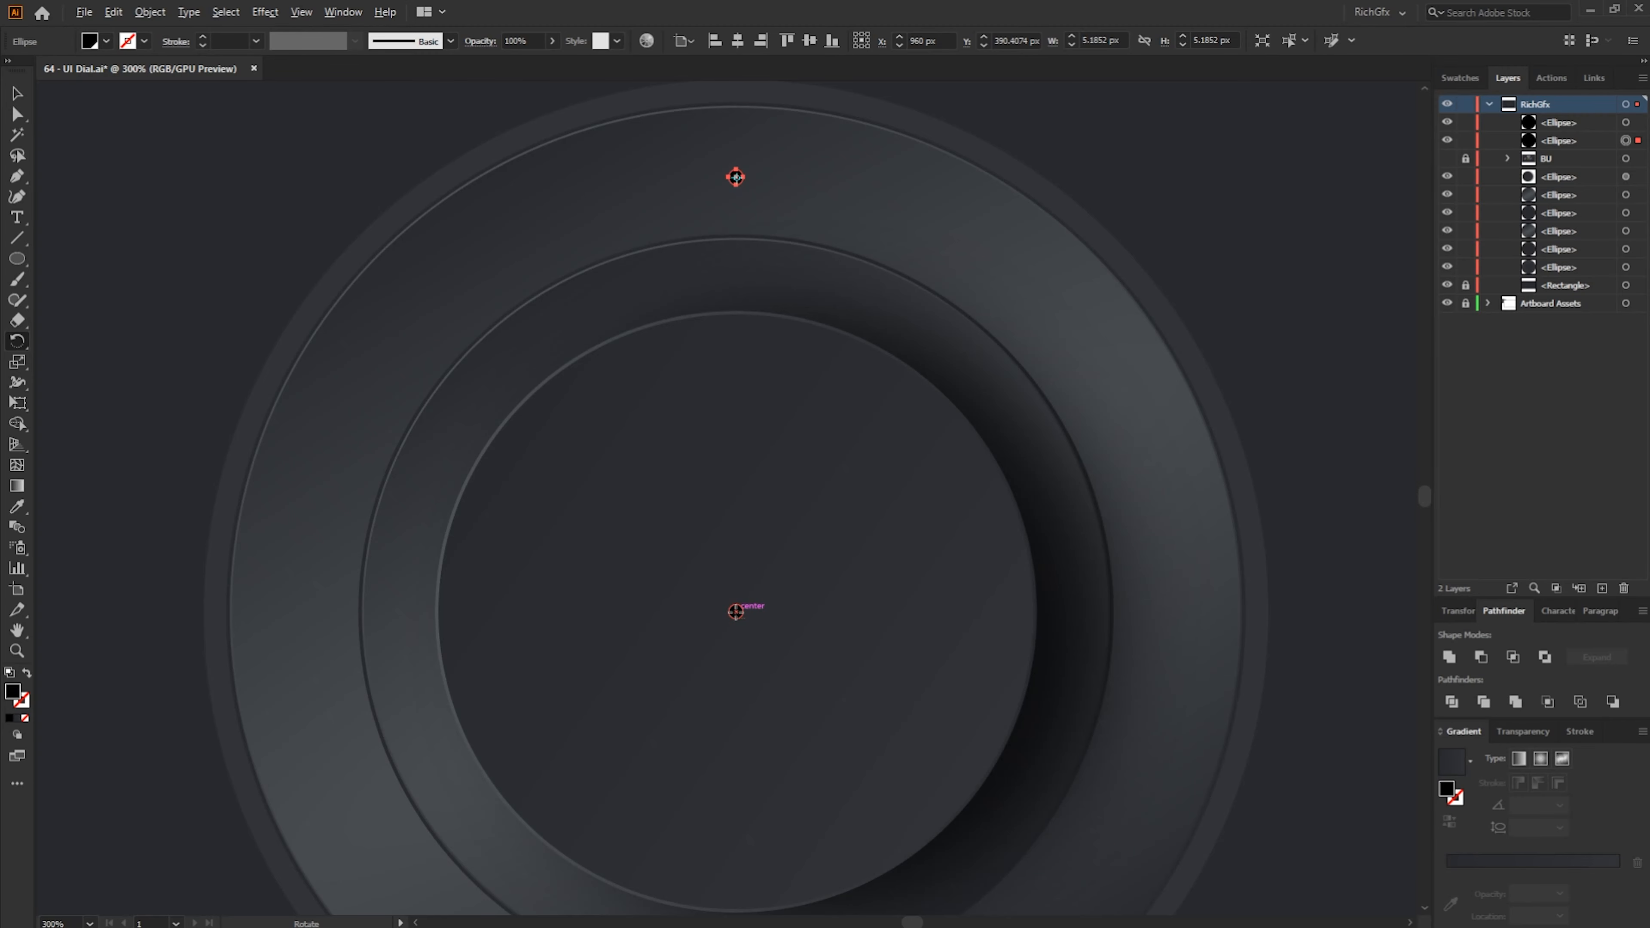
pyautogui.keyDown('alt'); pyautogui.click(735, 611); pyautogui.keyUp('alt')
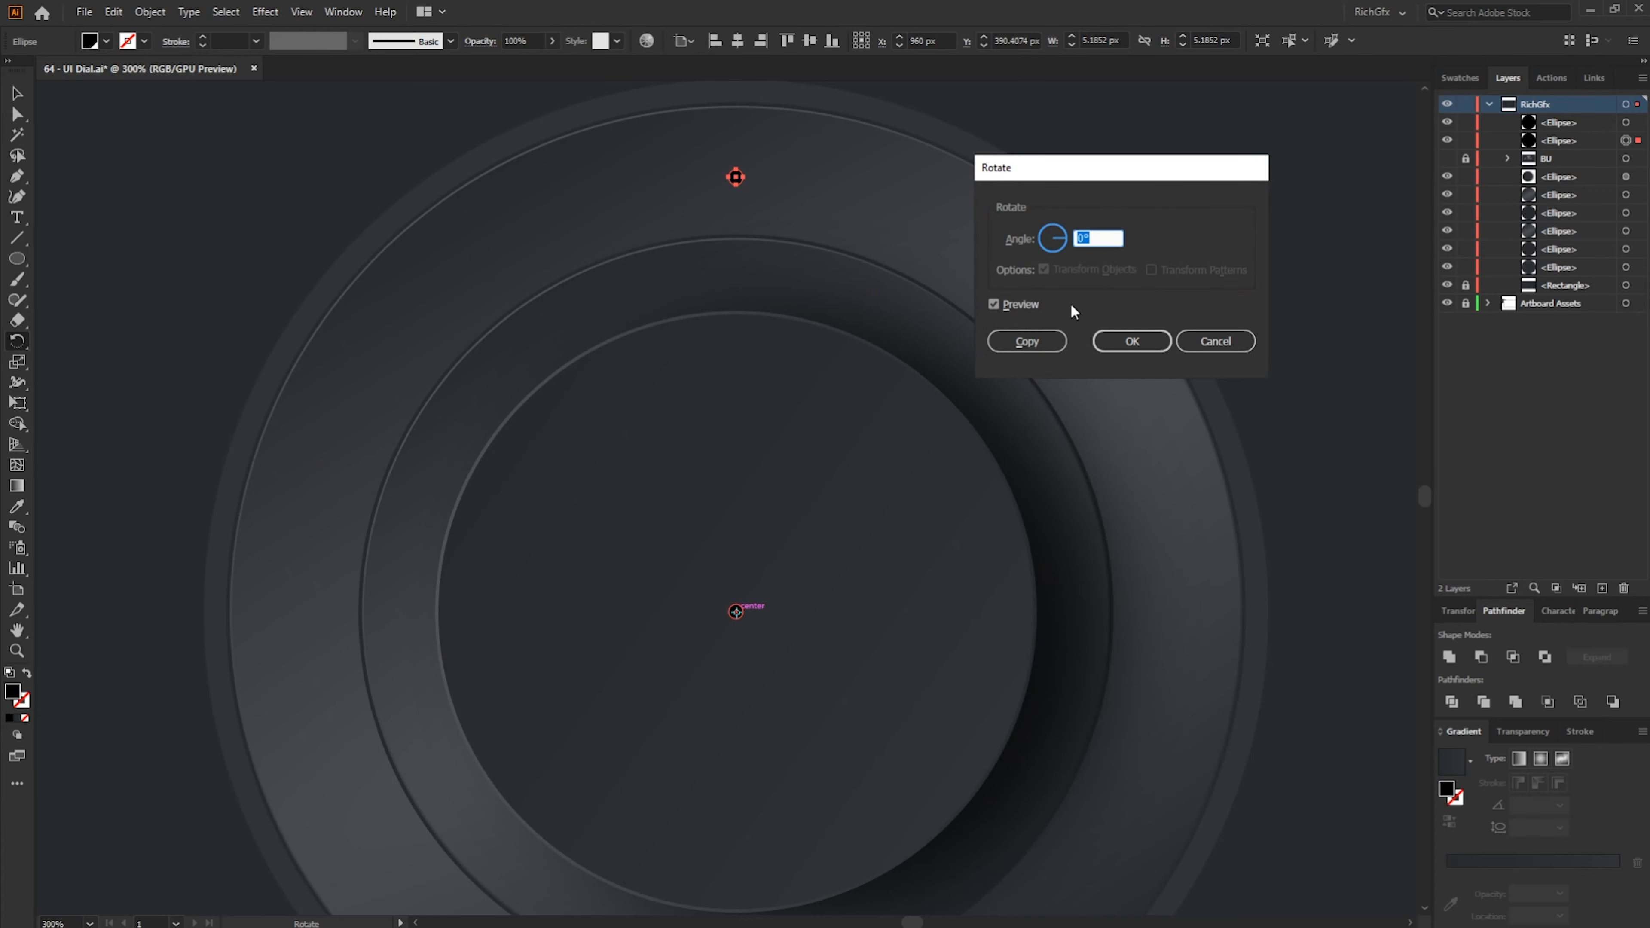
pyautogui.click(1013, 307)
pyautogui.click(1110, 239)
pyautogui.hotkey('shift', 'Down')
pyautogui.hotkey('shift', 'Up')
pyautogui.press('Down')
pyautogui.press('Down')
pyautogui.press('Down')
pyautogui.press('Down')
pyautogui.press('Down')
pyautogui.press('Down')
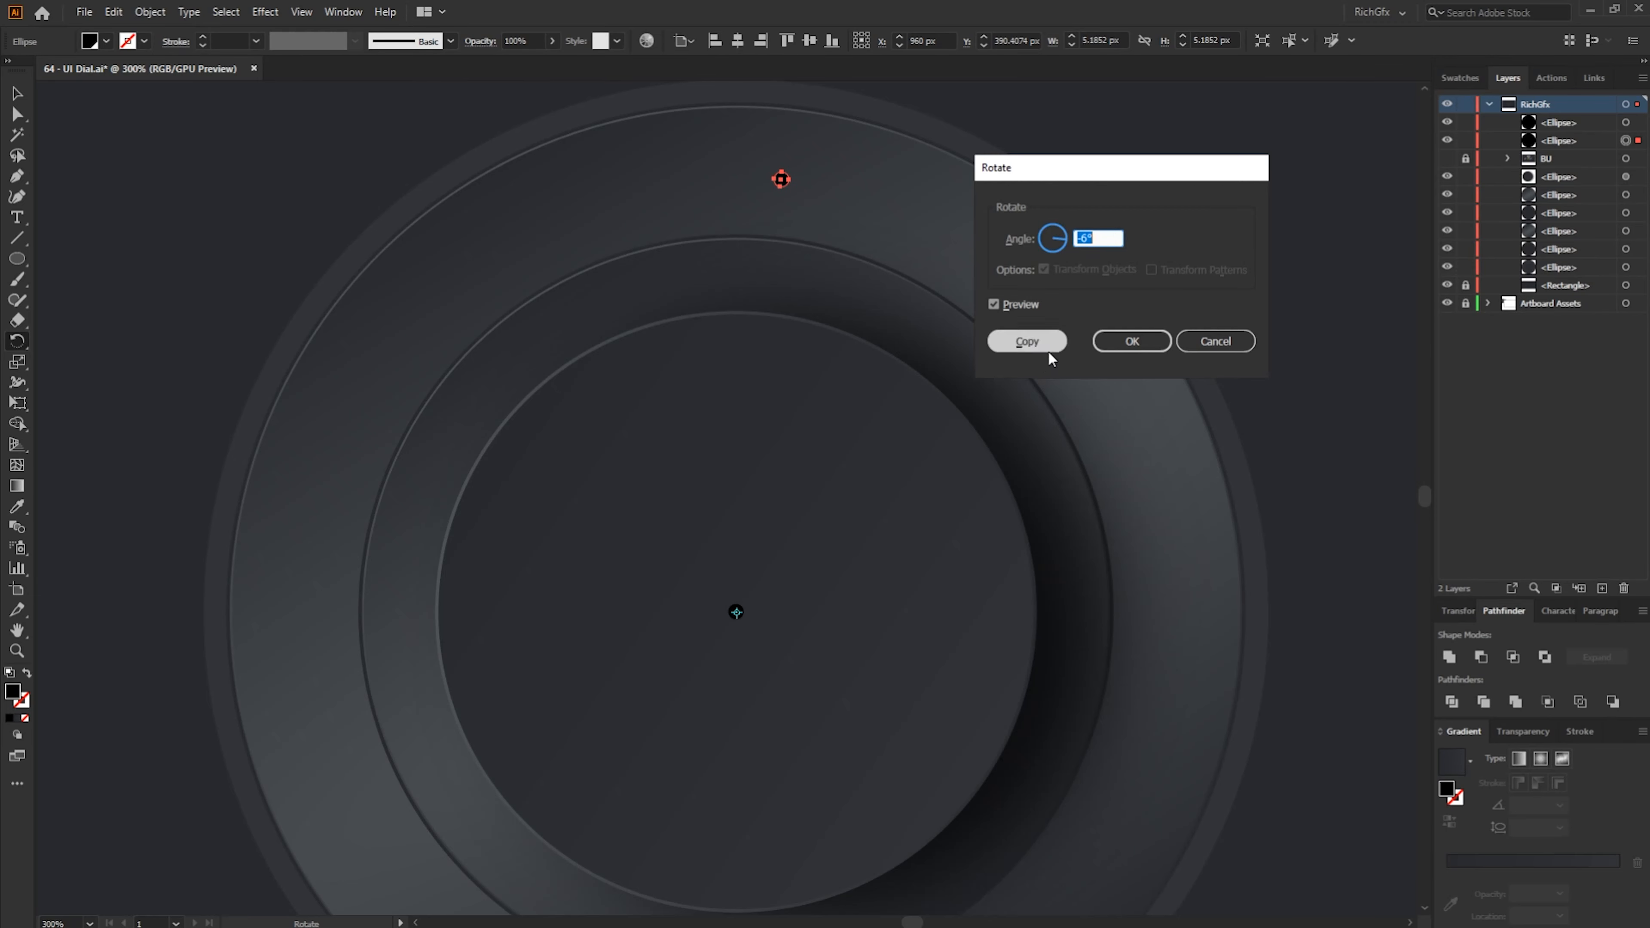
pyautogui.click(1026, 341)
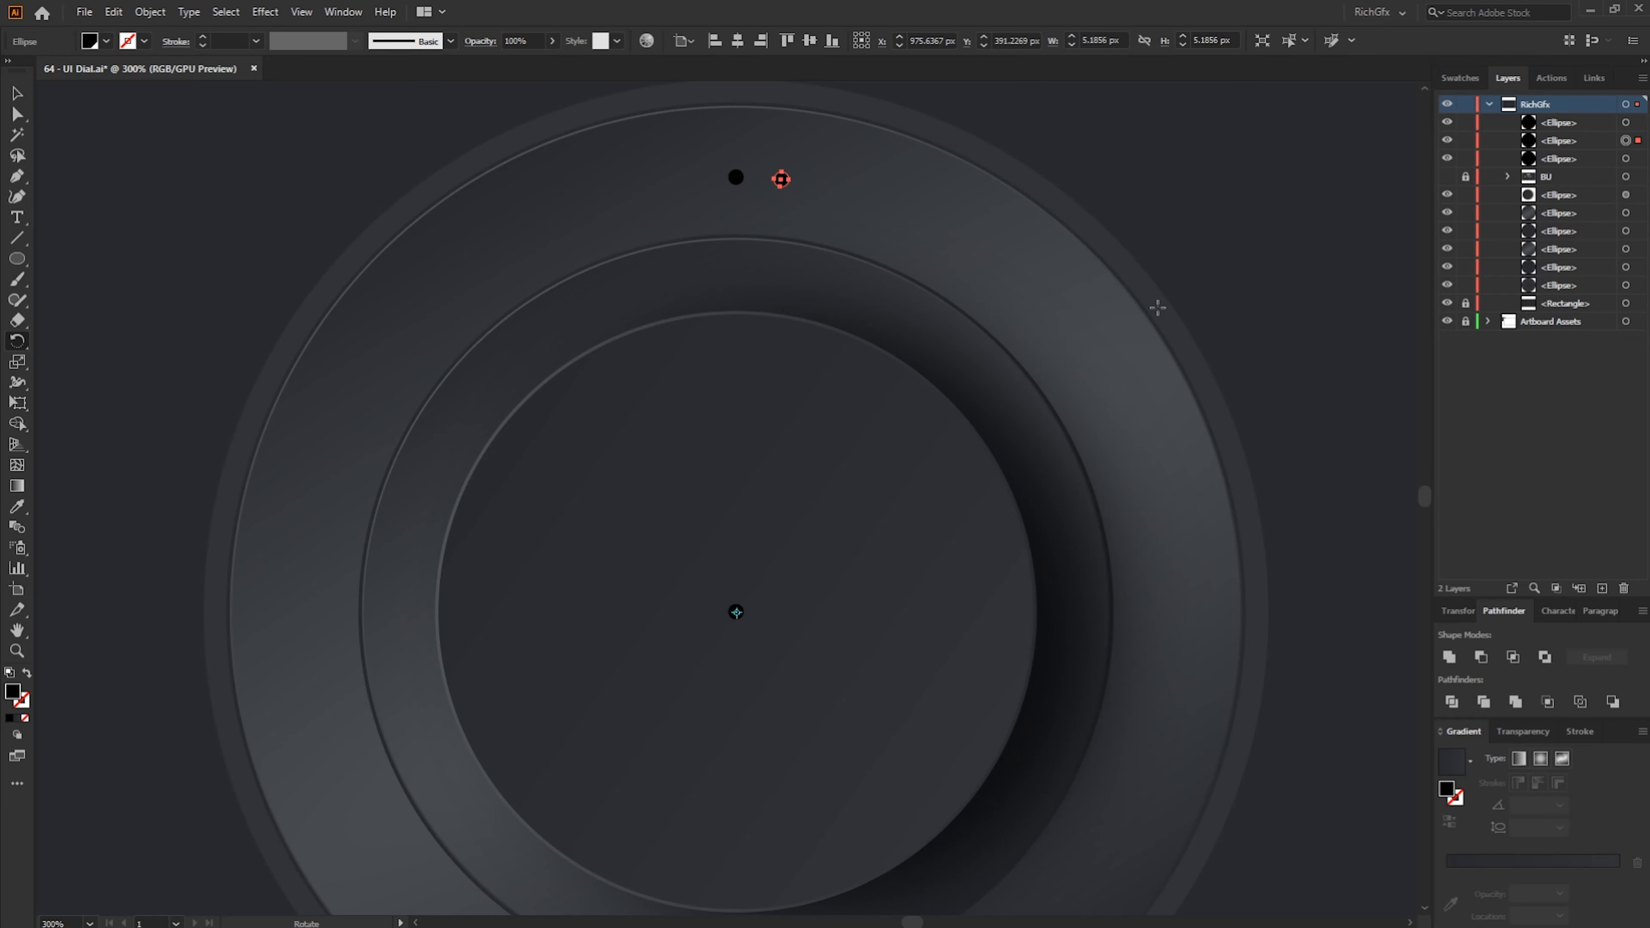
# Repeat the rotated copy until the black dots form a complete, evenly spaced circle around the wide ring
pyautogui.hotkey('ctrl', 'd')
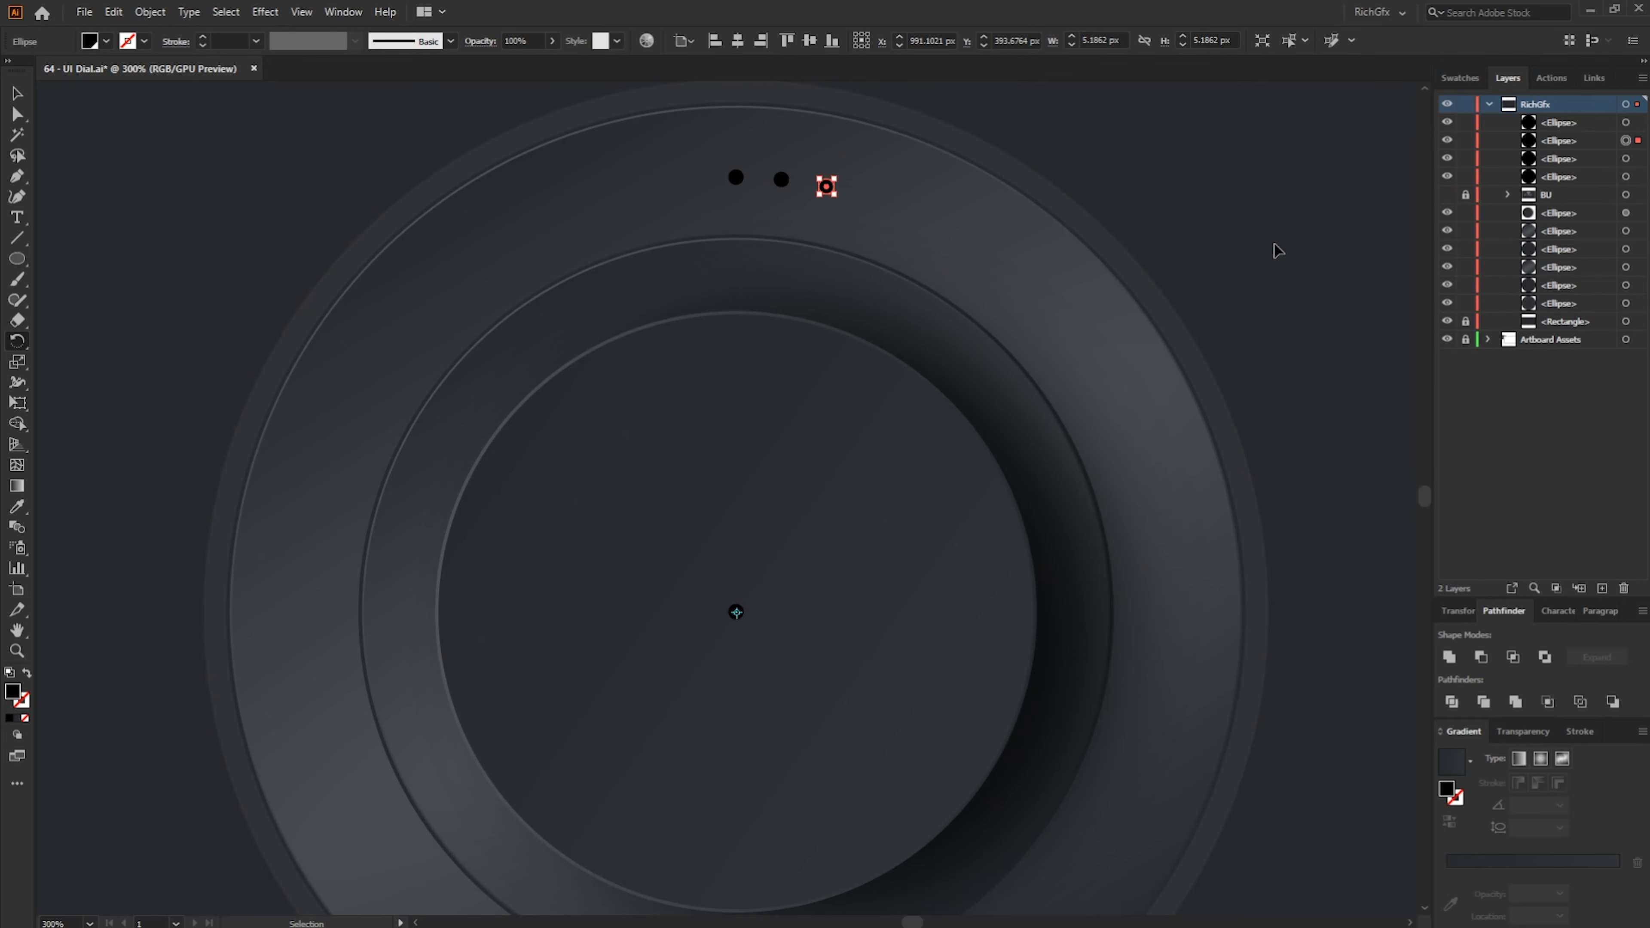
pyautogui.hotkey('ctrl', 'd')
pyautogui.hotkey('ctrl', 'd')
pyautogui.hotkey('ctrl', 'd')
pyautogui.hotkey('ctrl', 'd')
pyautogui.hotkey('ctrl', 'd')
pyautogui.hotkey('ctrl', 'd')
pyautogui.hotkey('ctrl', 'd')
pyautogui.hotkey('ctrl', 'd')
pyautogui.hotkey('ctrl', 'd')
pyautogui.hotkey('ctrl', 'd')
pyautogui.hotkey('ctrl', 'd')
pyautogui.hotkey('ctrl', 'd')
pyautogui.hotkey('ctrl', 'd')
pyautogui.hotkey('ctrl', 'd')
pyautogui.hotkey('ctrl', 'd')
pyautogui.hotkey('ctrl', 'd')
pyautogui.hotkey('ctrl', 'd')
pyautogui.hotkey('ctrl', 'd')
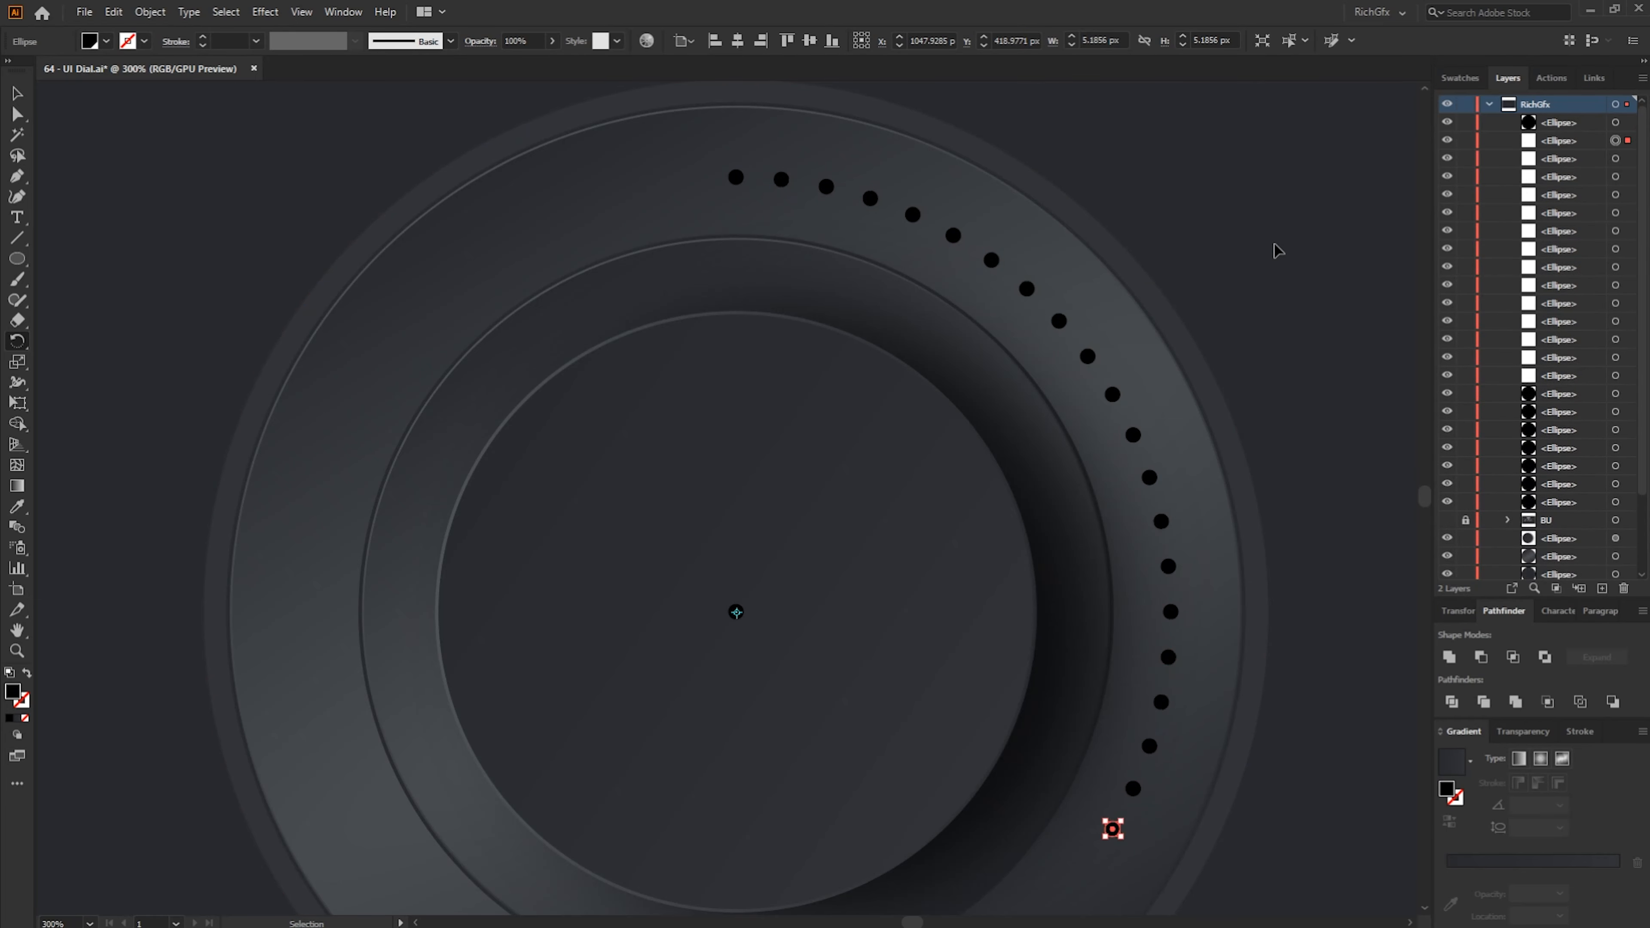
pyautogui.hotkey('ctrl', 'd')
pyautogui.hotkey('ctrl', 'd')
pyautogui.hotkey('ctrl', 'd')
pyautogui.hotkey('ctrl', 'd')
pyautogui.hotkey('ctrl', 'd')
pyautogui.hotkey('ctrl', 'd')
pyautogui.hotkey('ctrl', 'd')
pyautogui.hotkey('ctrl', 'd')
pyautogui.hotkey('ctrl', 'd')
pyautogui.hotkey('ctrl', 'd')
pyautogui.hotkey('ctrl', 'd')
pyautogui.hotkey('ctrl', 'd')
pyautogui.hotkey('ctrl', 'd')
pyautogui.hotkey('ctrl', 'd')
pyautogui.hotkey('ctrl', 'd')
pyautogui.hotkey('ctrl', 'd')
pyautogui.hotkey('ctrl', 'd')
pyautogui.hotkey('ctrl', 'd')
pyautogui.hotkey('ctrl', 'd')
pyautogui.hotkey('ctrl', 'd')
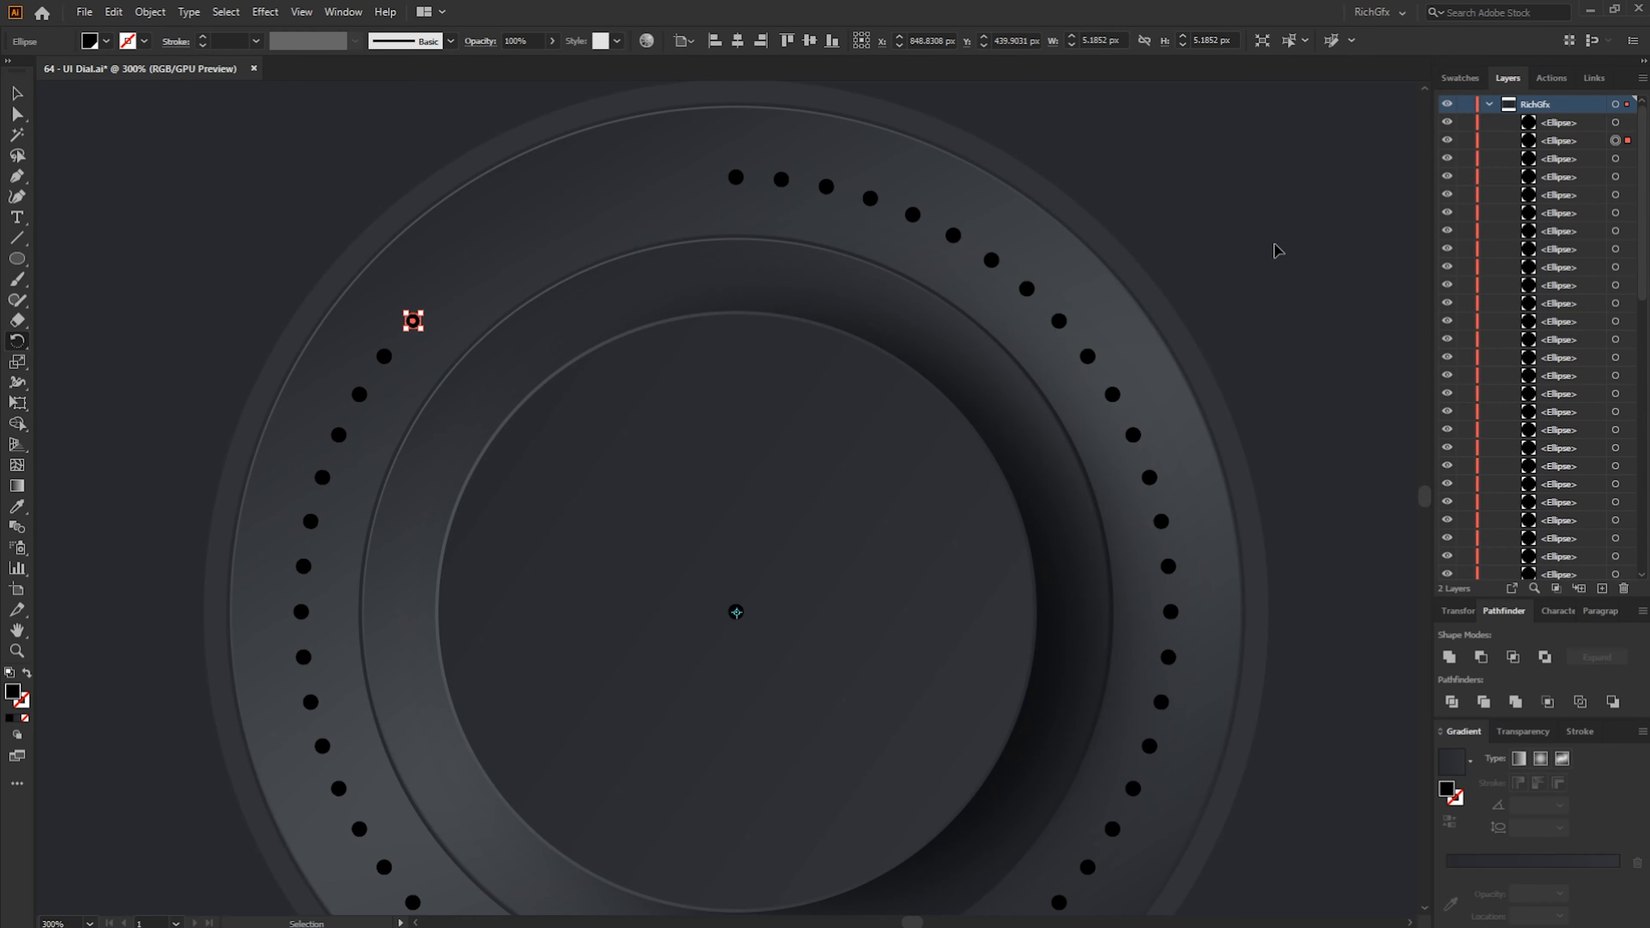
pyautogui.hotkey('ctrl', 'd')
pyautogui.hotkey('ctrl', 'd')
pyautogui.hotkey('ctrl', 'd')
pyautogui.hotkey('ctrl', 'd')
pyautogui.hotkey('ctrl', 'd')
pyautogui.hotkey('ctrl', 'd')
pyautogui.hotkey('ctrl', 'd')
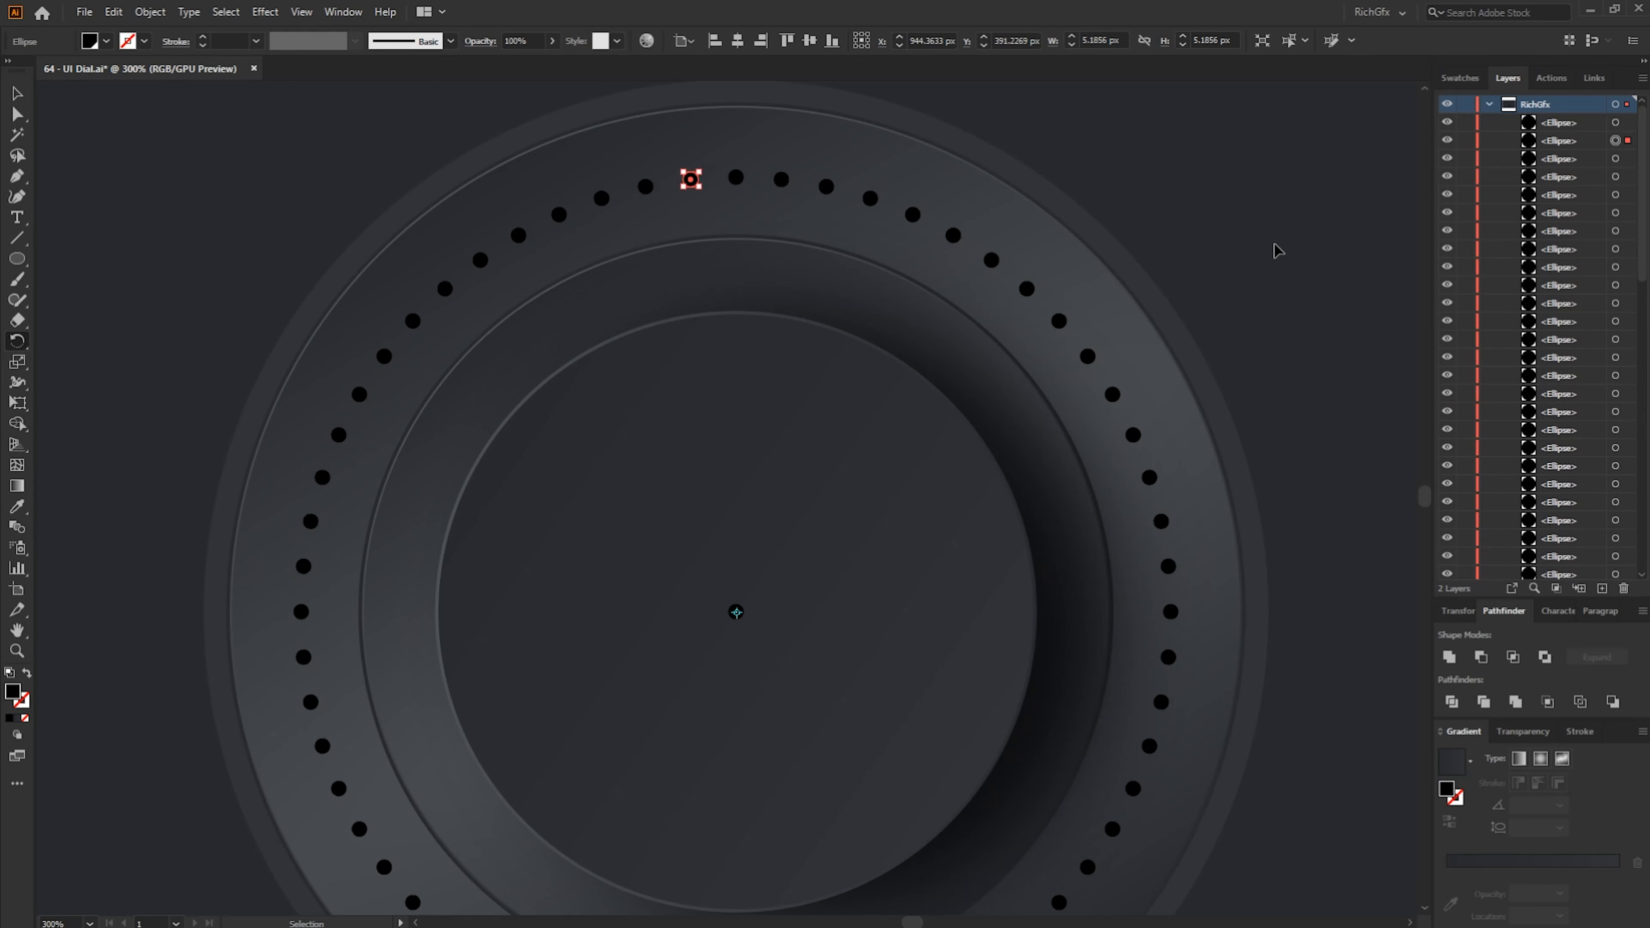
pyautogui.press('r')
pyautogui.press('v')
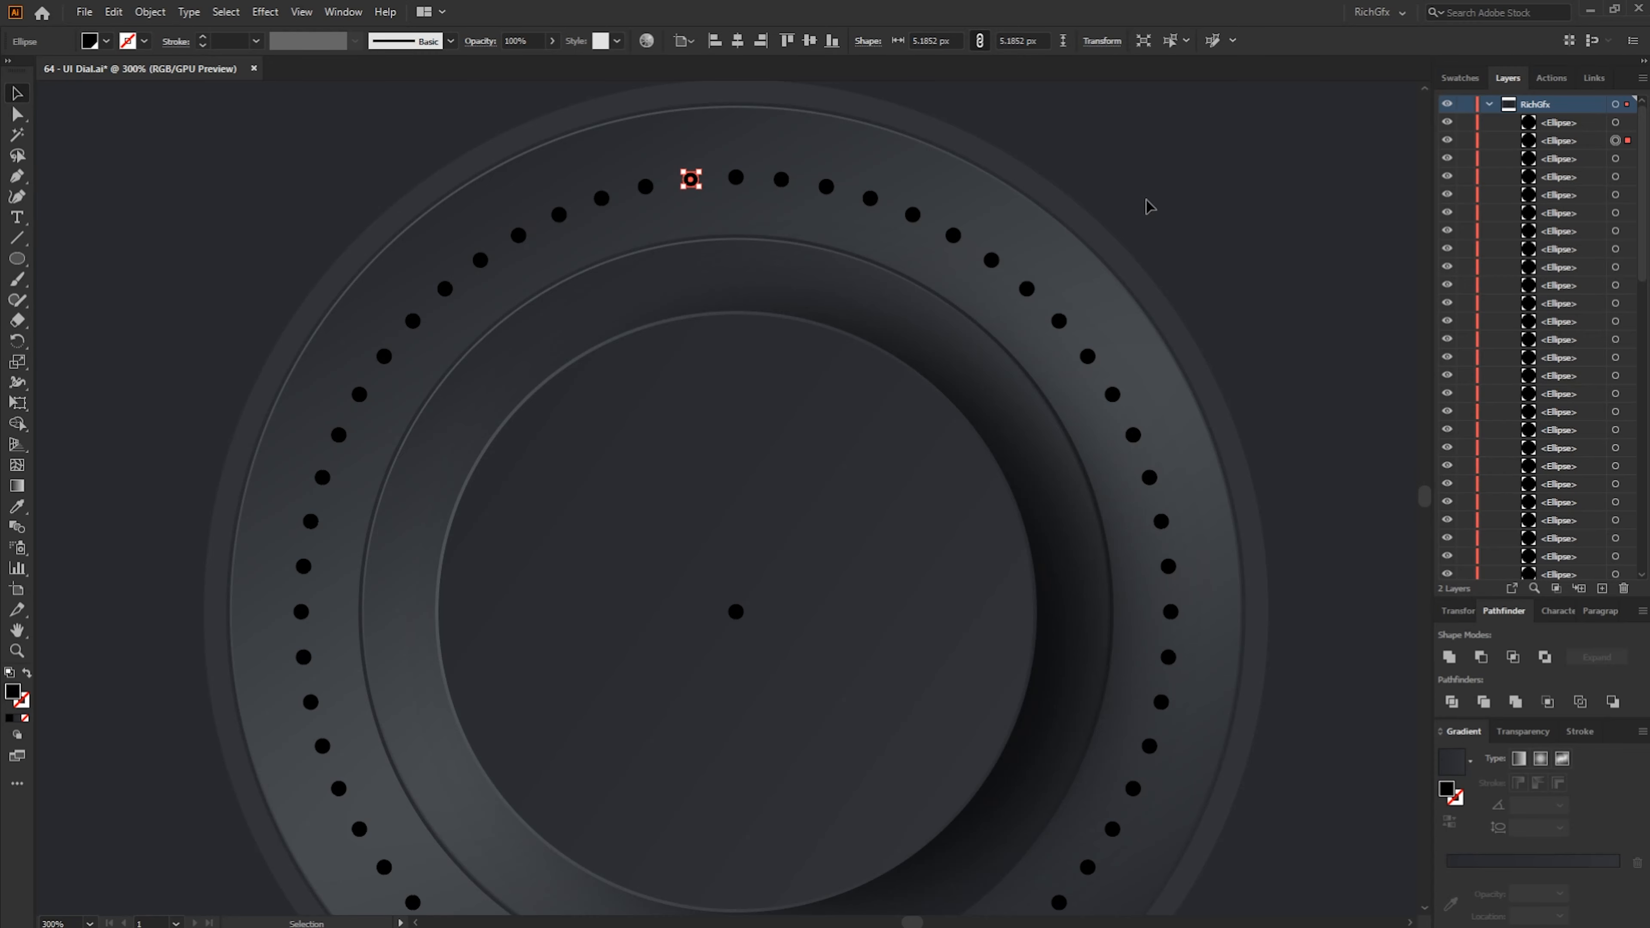
pyautogui.click(1198, 195)
# Delete the black dot at the dial's centre
pyautogui.scroll(-2, 1236, 247)
pyautogui.scroll(-3, 1236, 247)
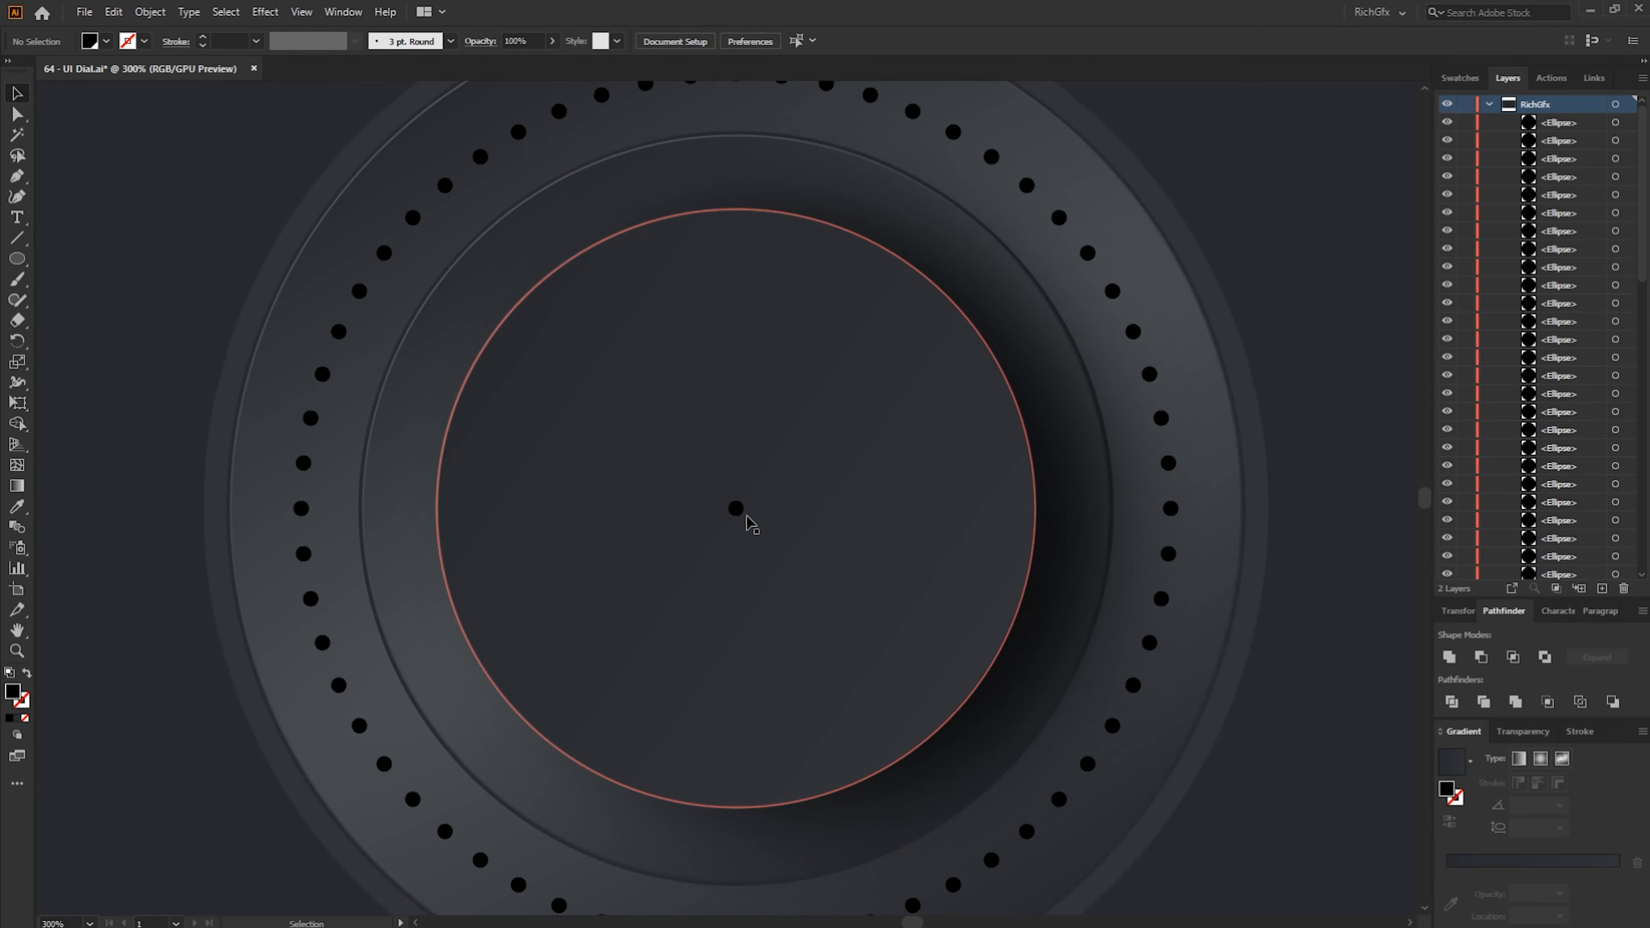
pyautogui.click(736, 509)
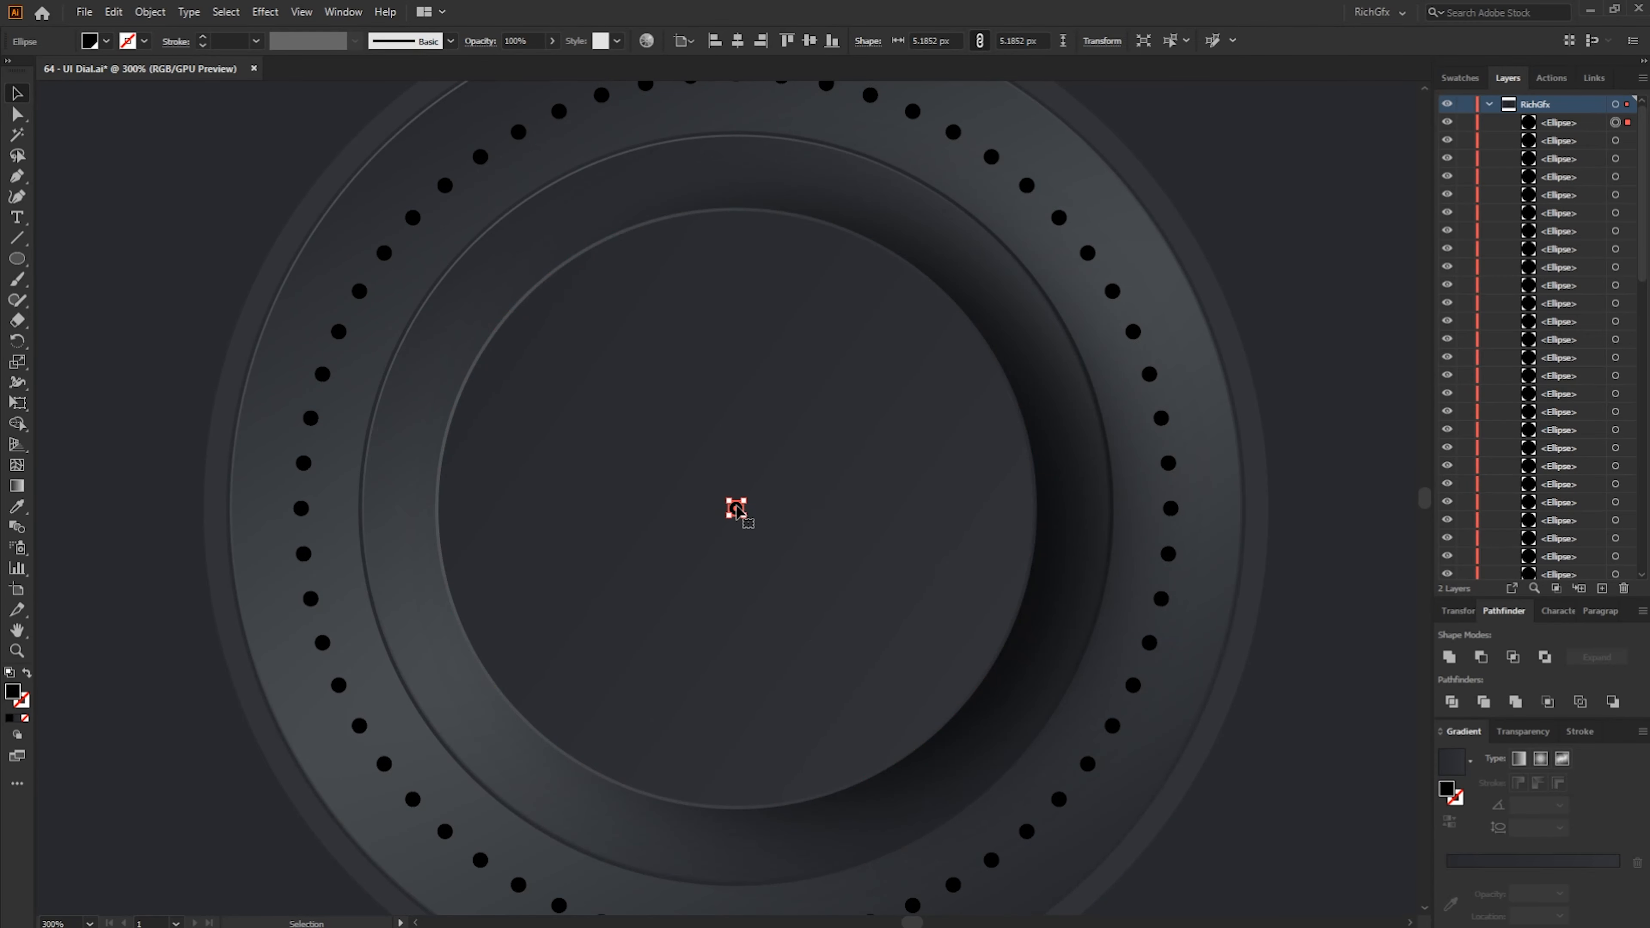
pyautogui.press('Delete')
# Remove the black dots along the lower arc of the ring, leaving an open gap at the dial's bottom
pyautogui.hotkey('ctrl', '-')
pyautogui.moveTo(517, 631); pyautogui.dragTo(1053, 801)
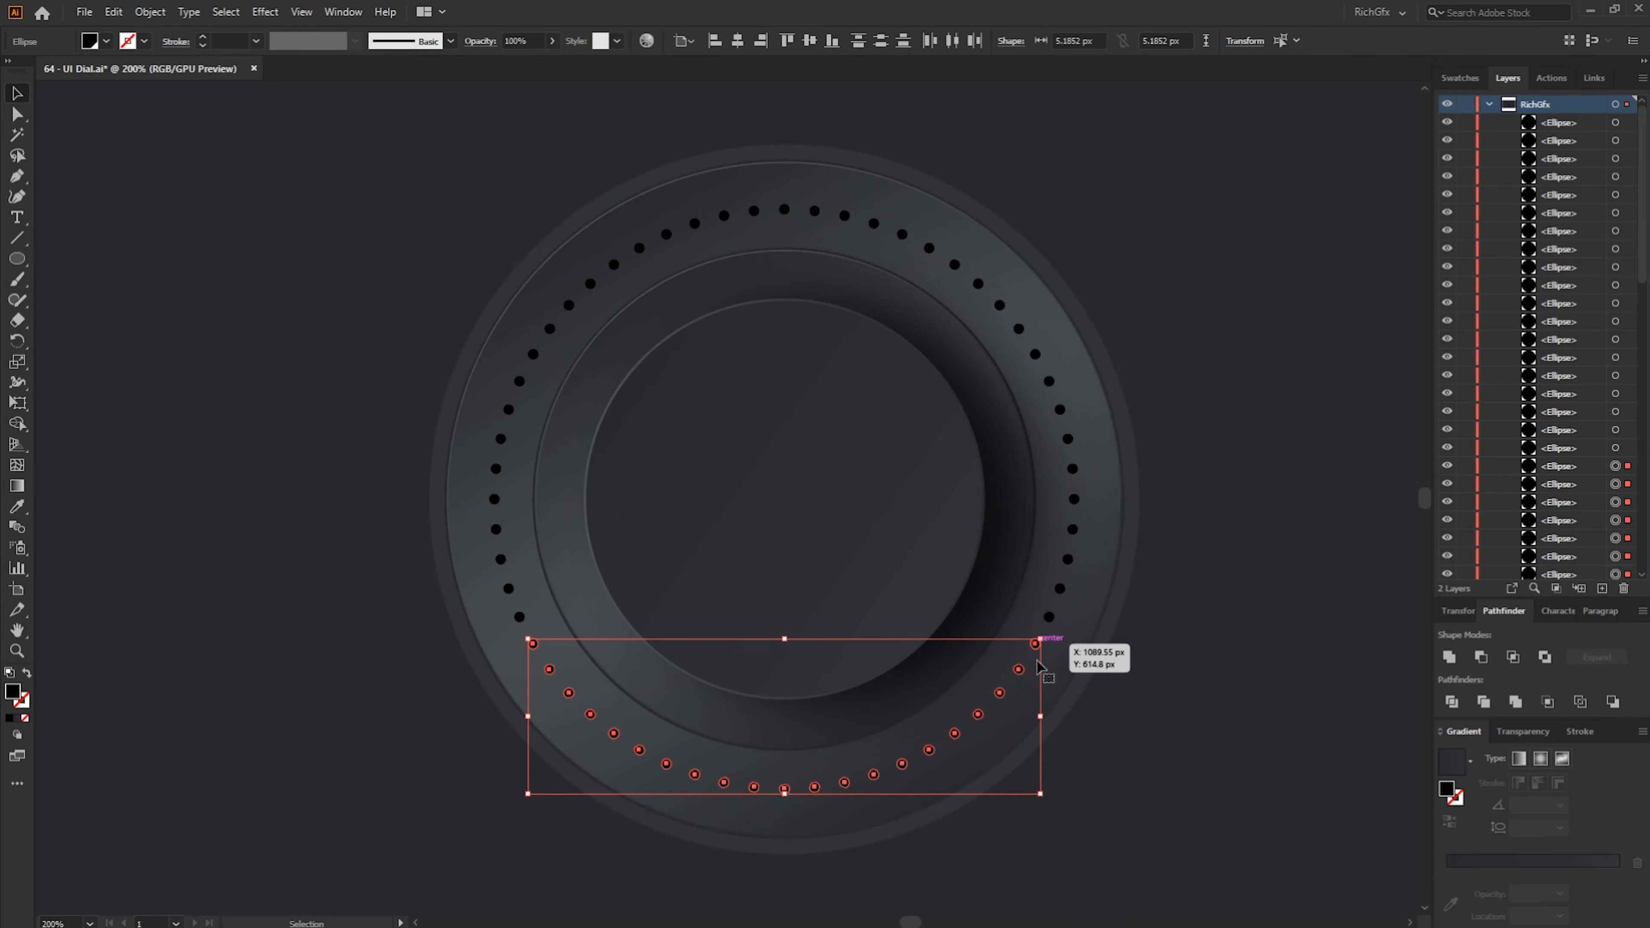
pyautogui.click(1323, 662)
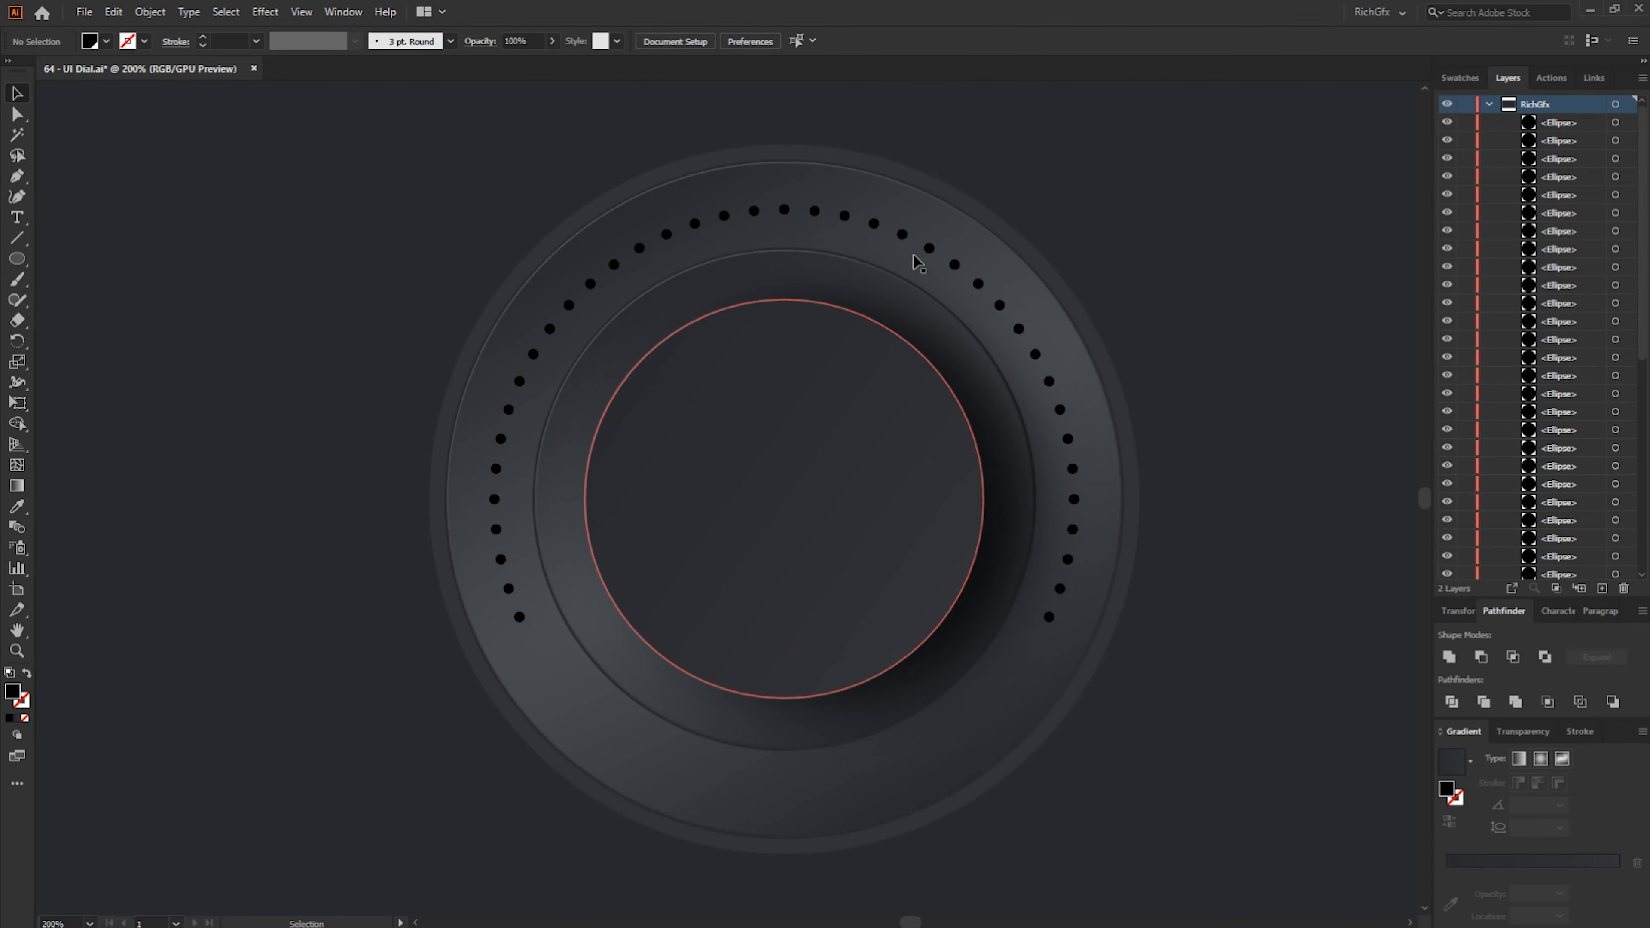
# Select all remaining black dots by their shared appearance and group them
pyautogui.click(522, 619)
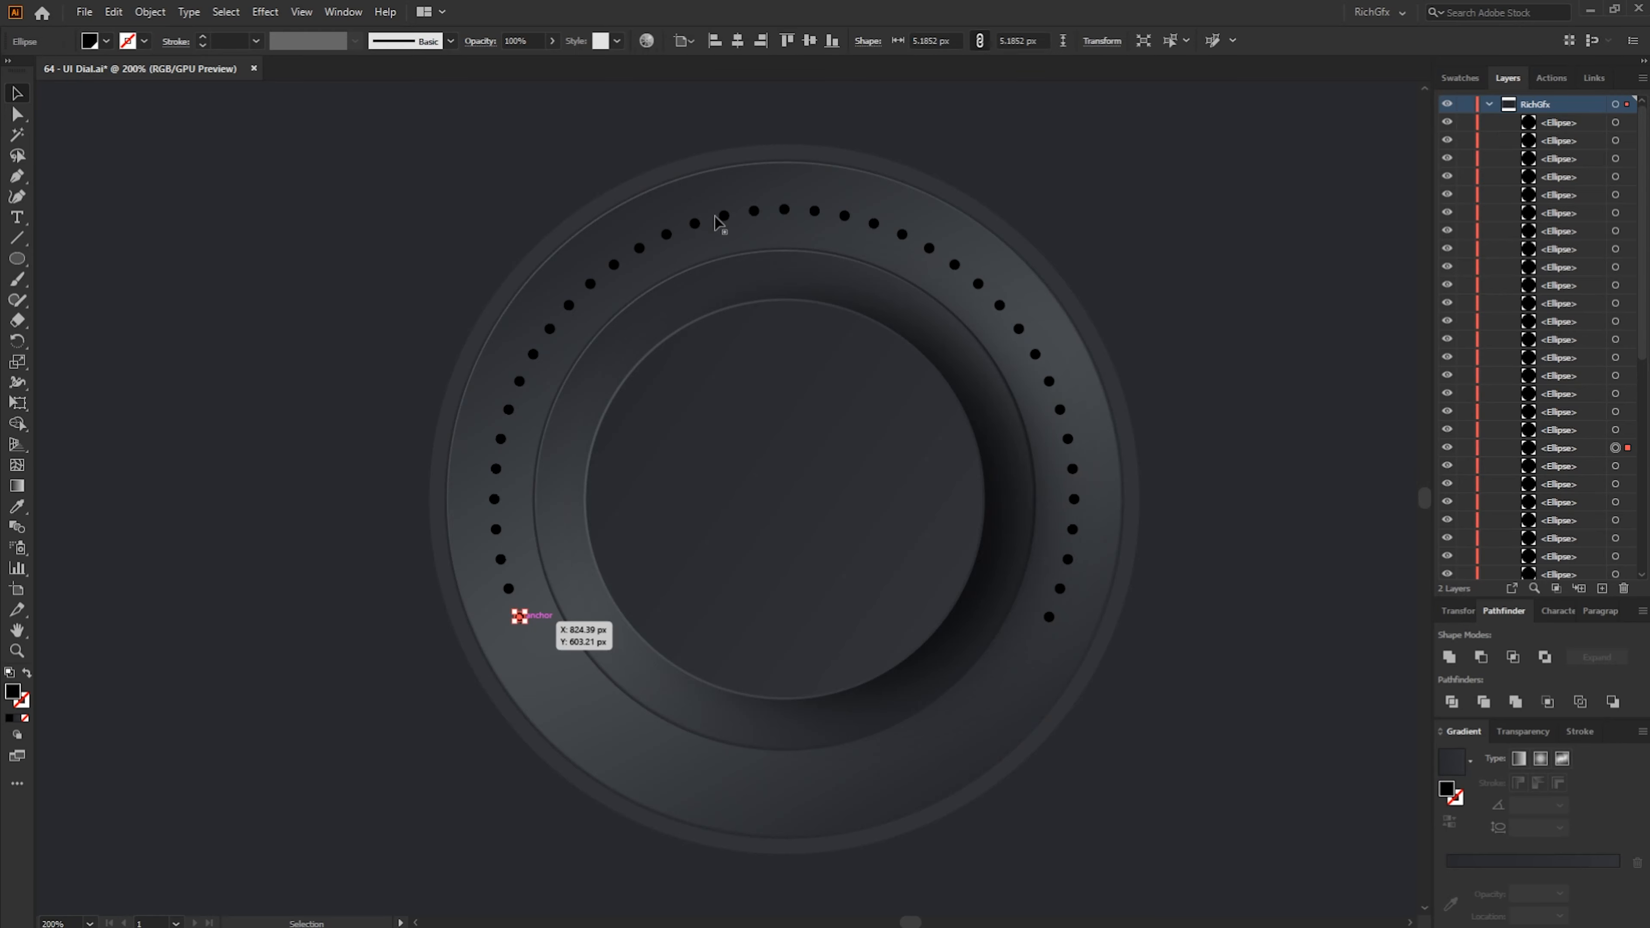
pyautogui.click(225, 12)
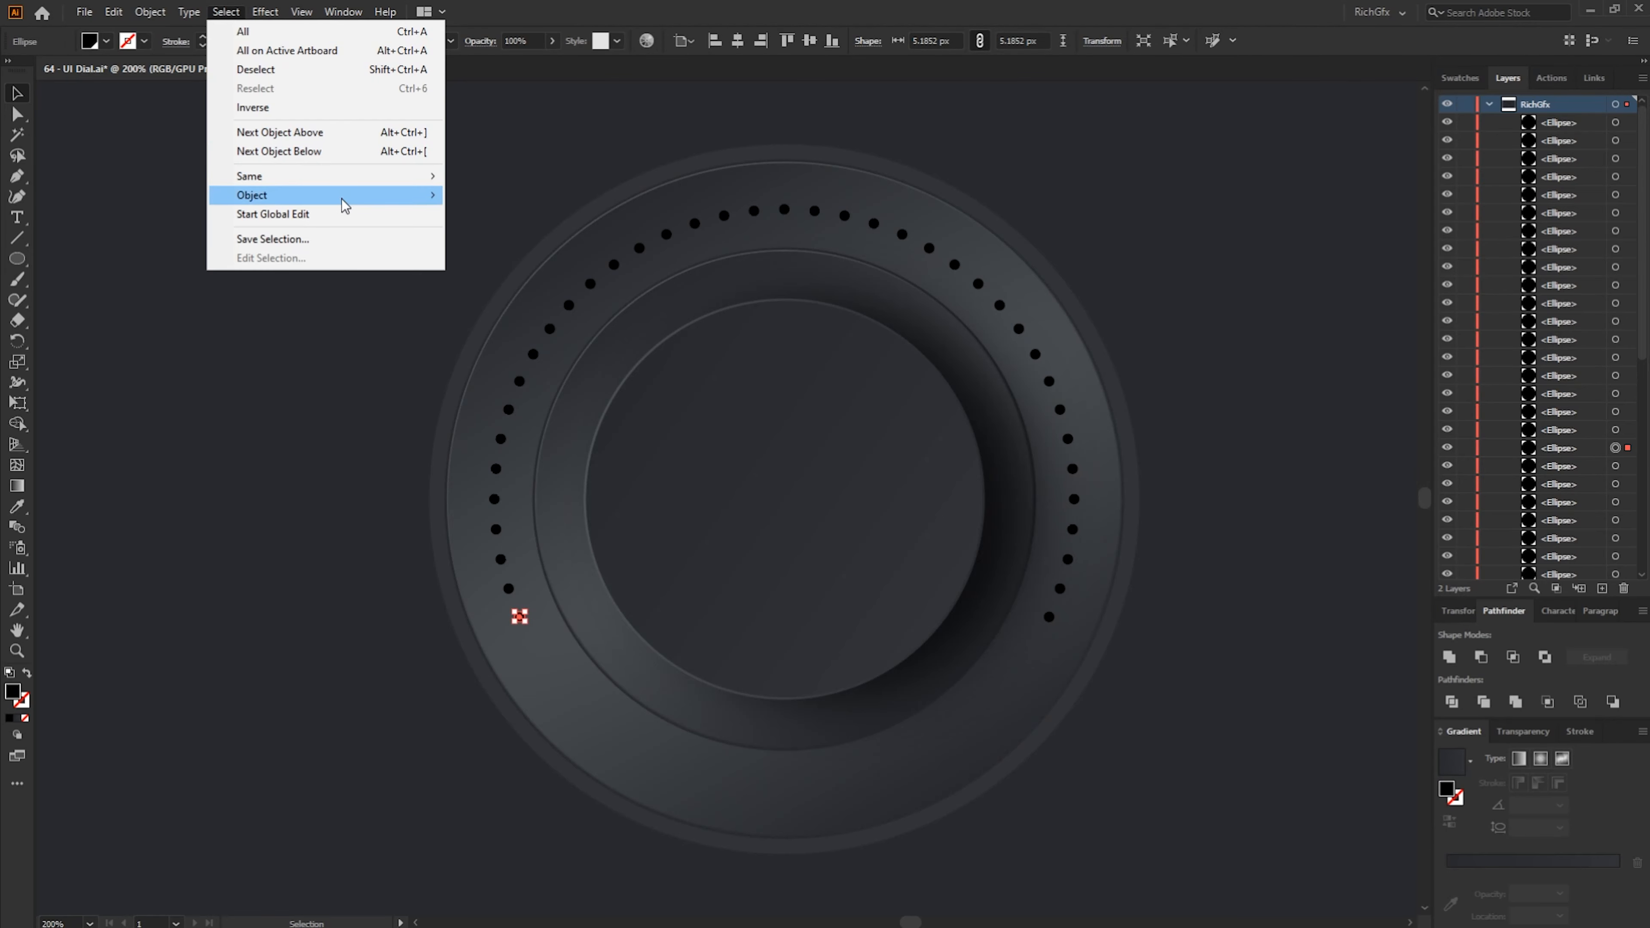
pyautogui.moveTo(338, 176)
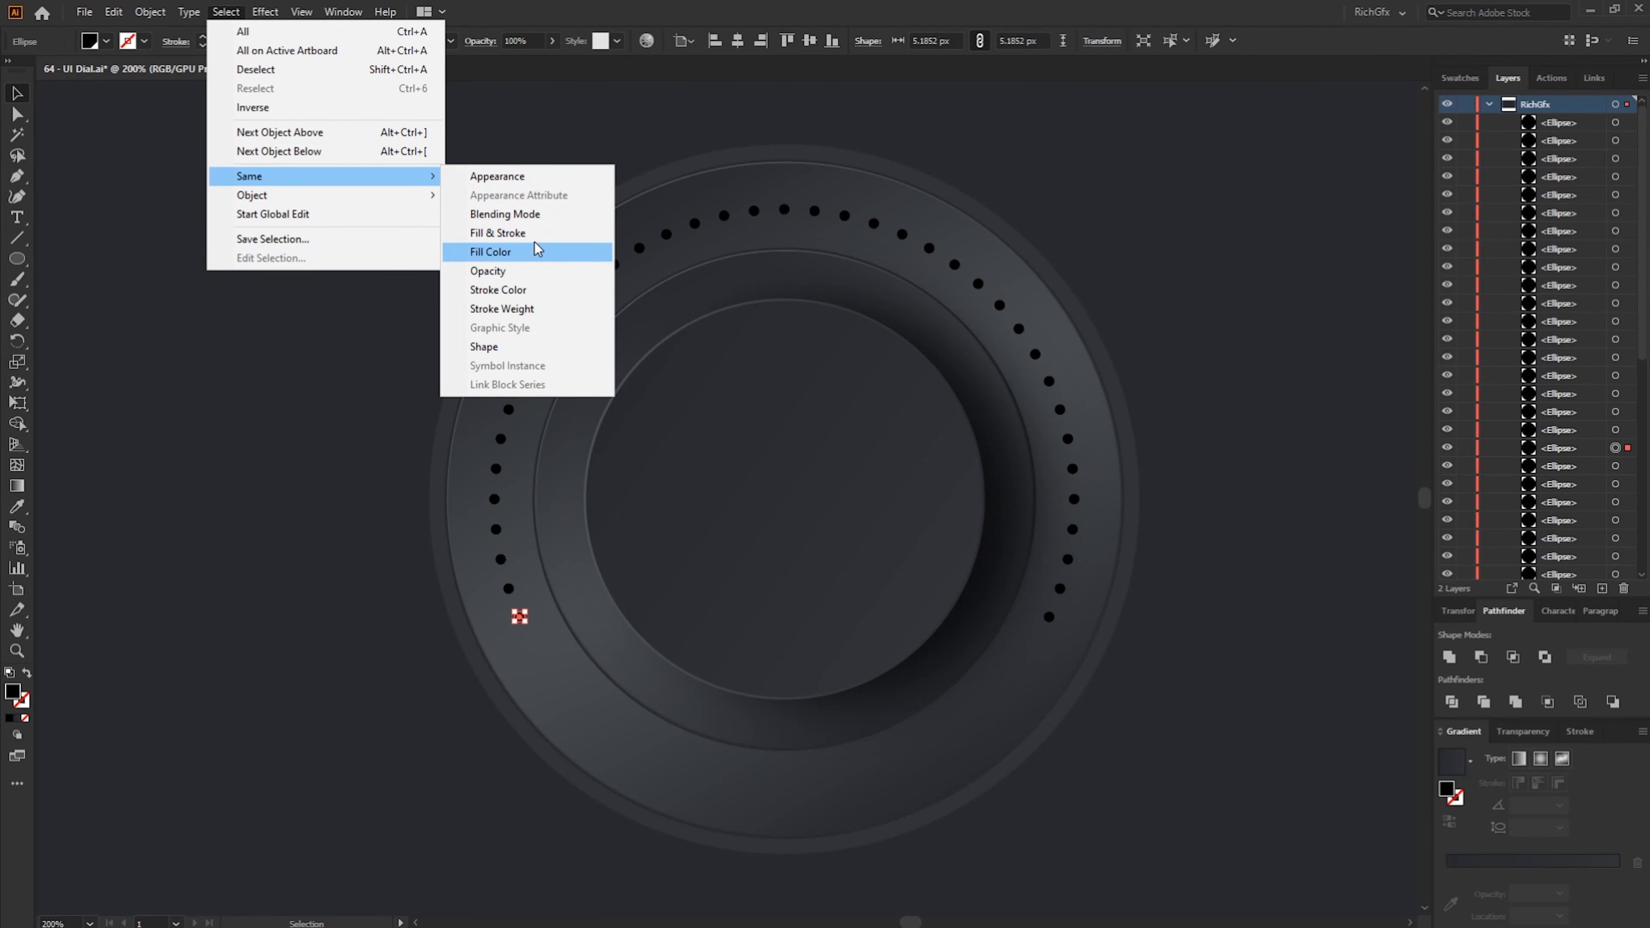
pyautogui.click(546, 178)
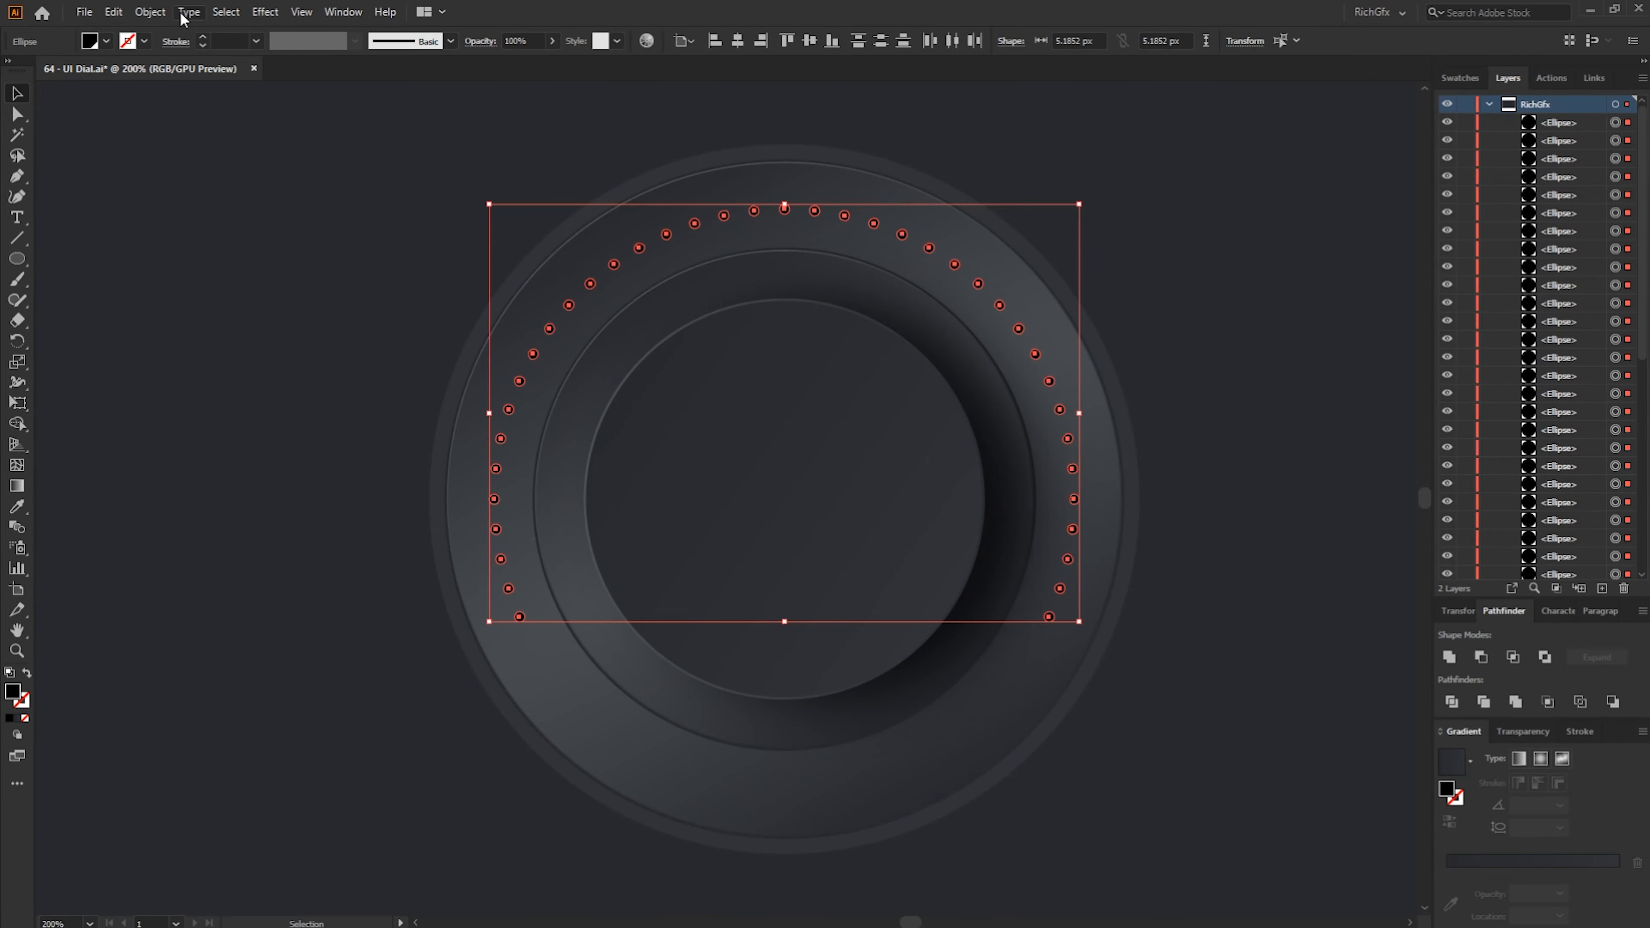
pyautogui.click(150, 11)
pyautogui.click(198, 108)
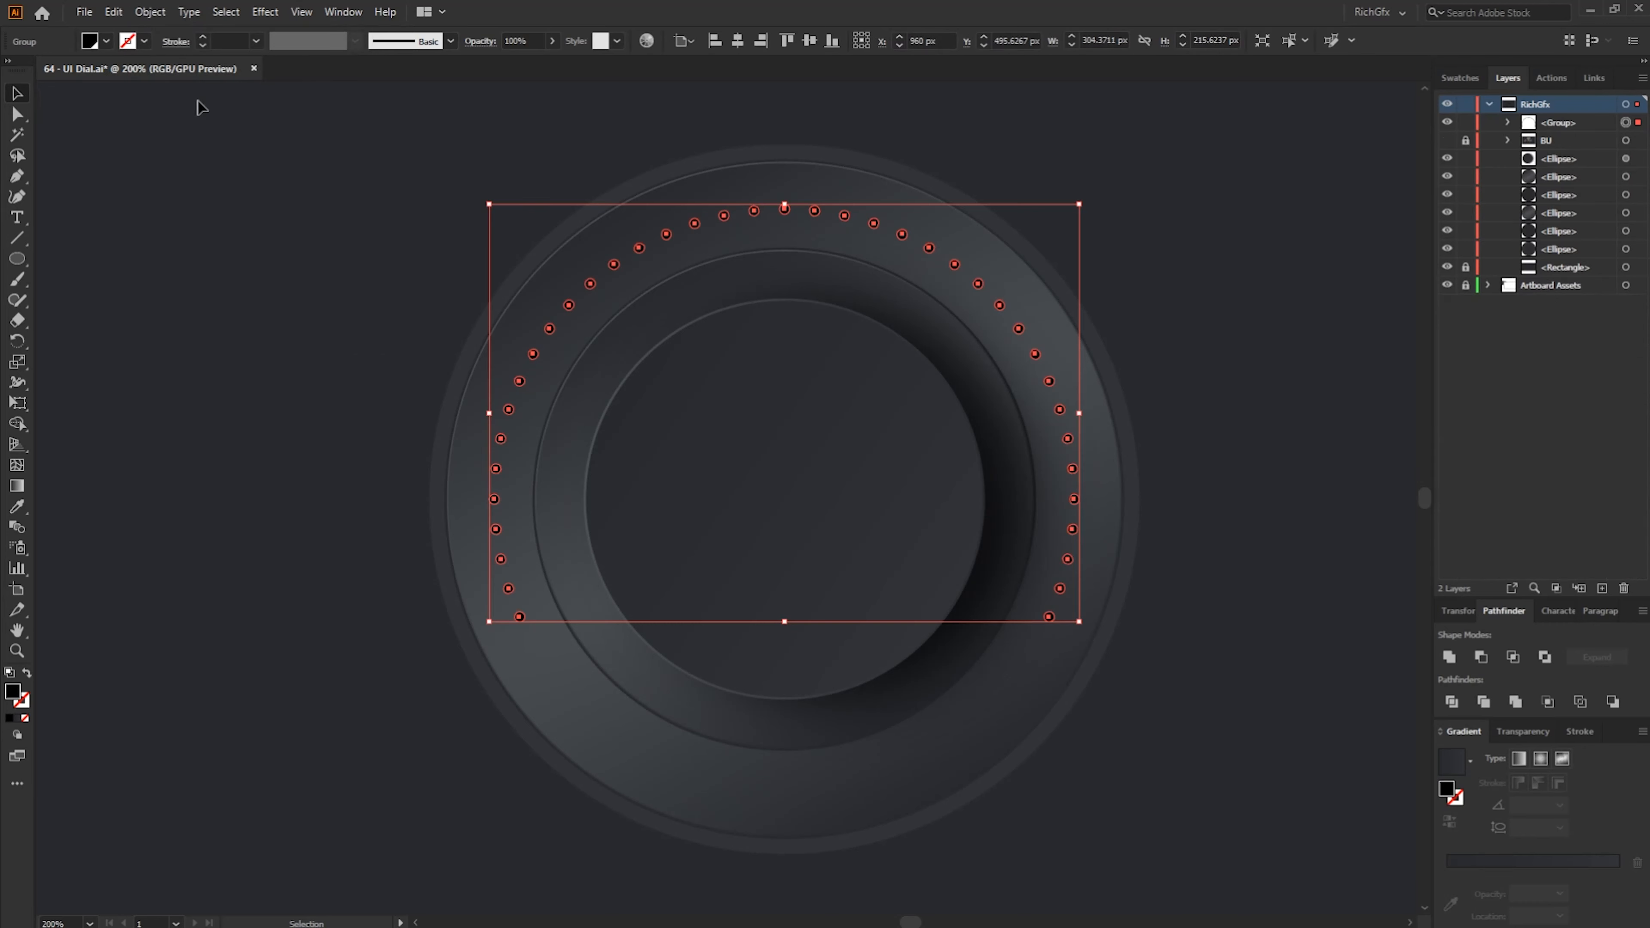
# Copy the fill and gradient stroke of the ring around the central knob onto the dot group, with a 0.5 pt stroke
pyautogui.press('i')
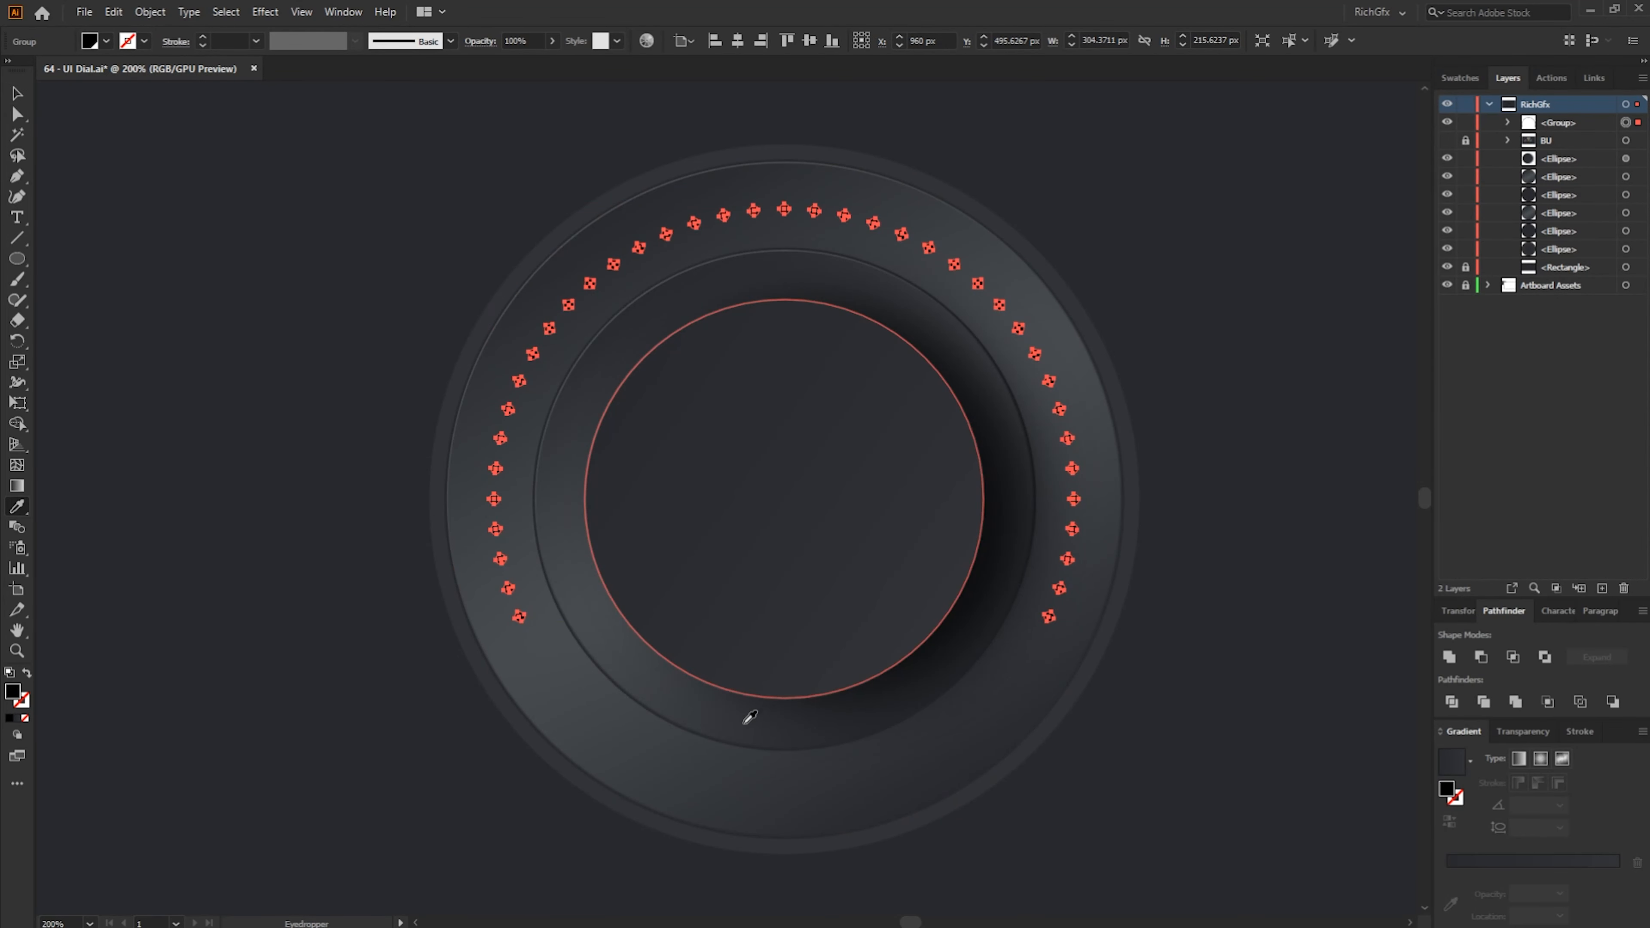
pyautogui.click(596, 387)
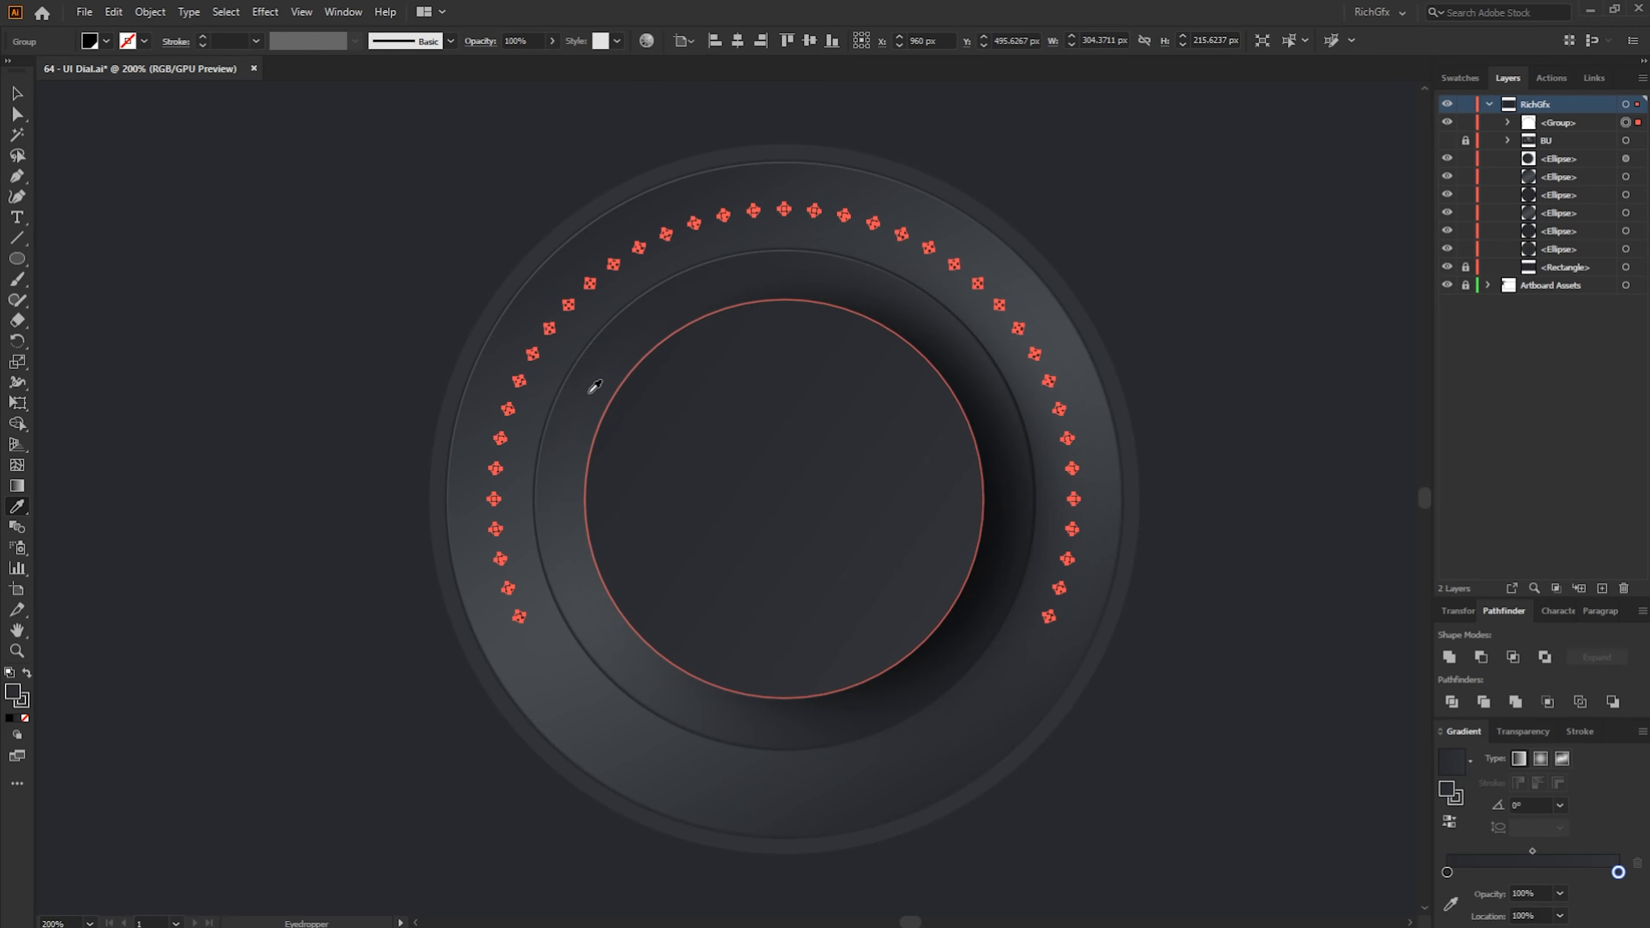
pyautogui.click(20, 98)
pyautogui.click(214, 41)
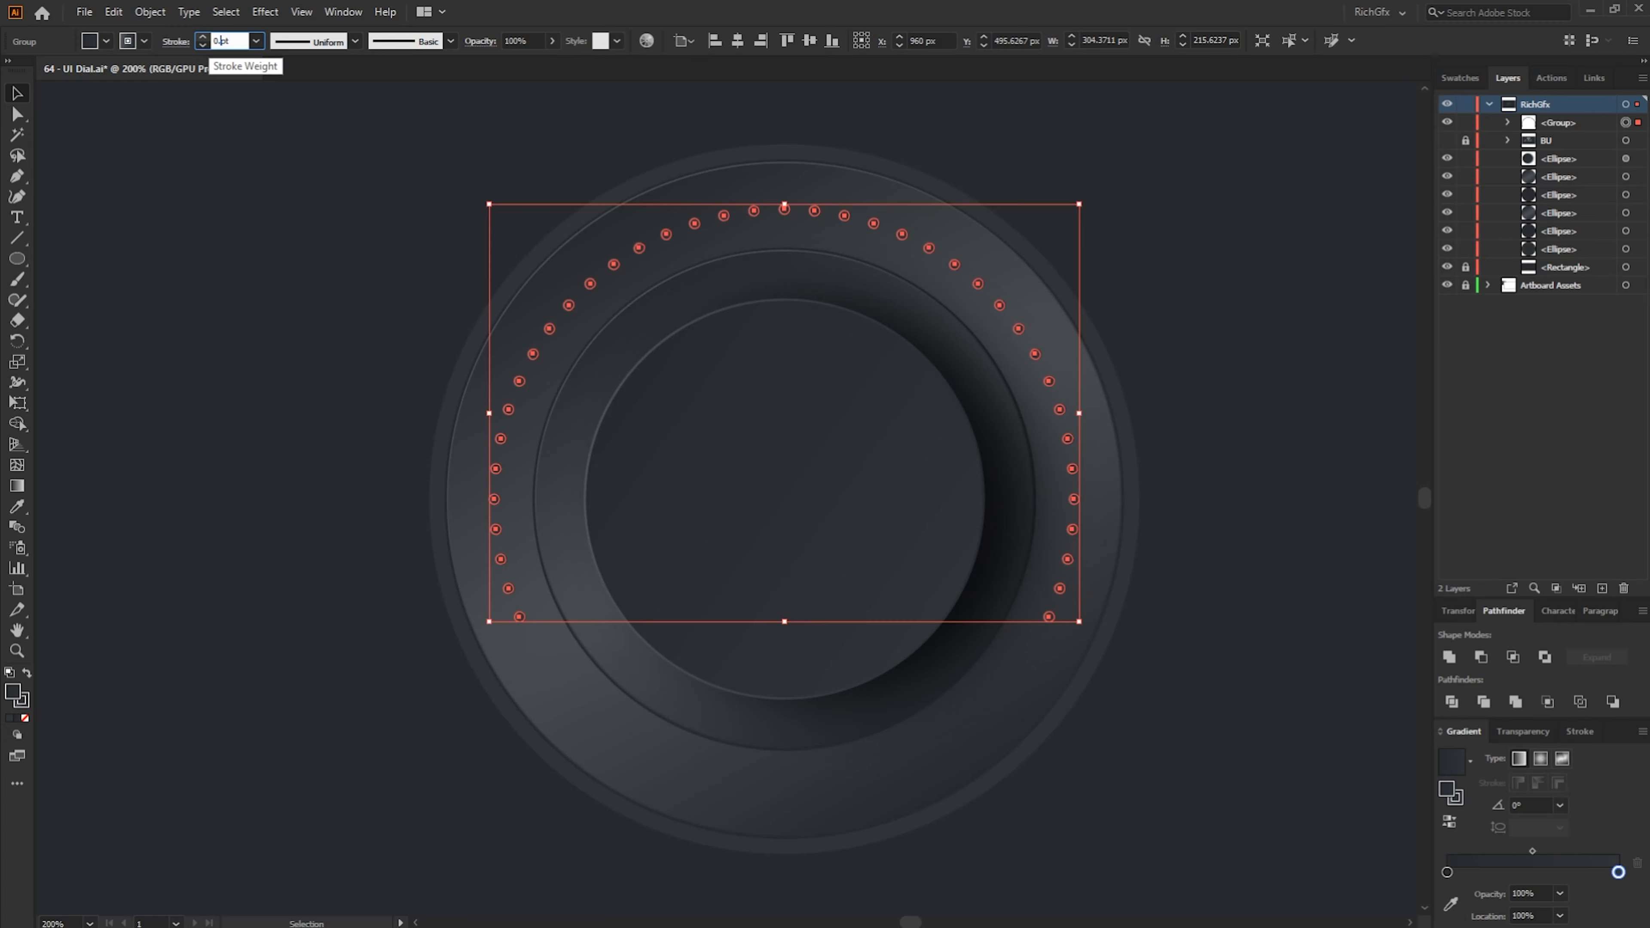
pyautogui.press('Return')
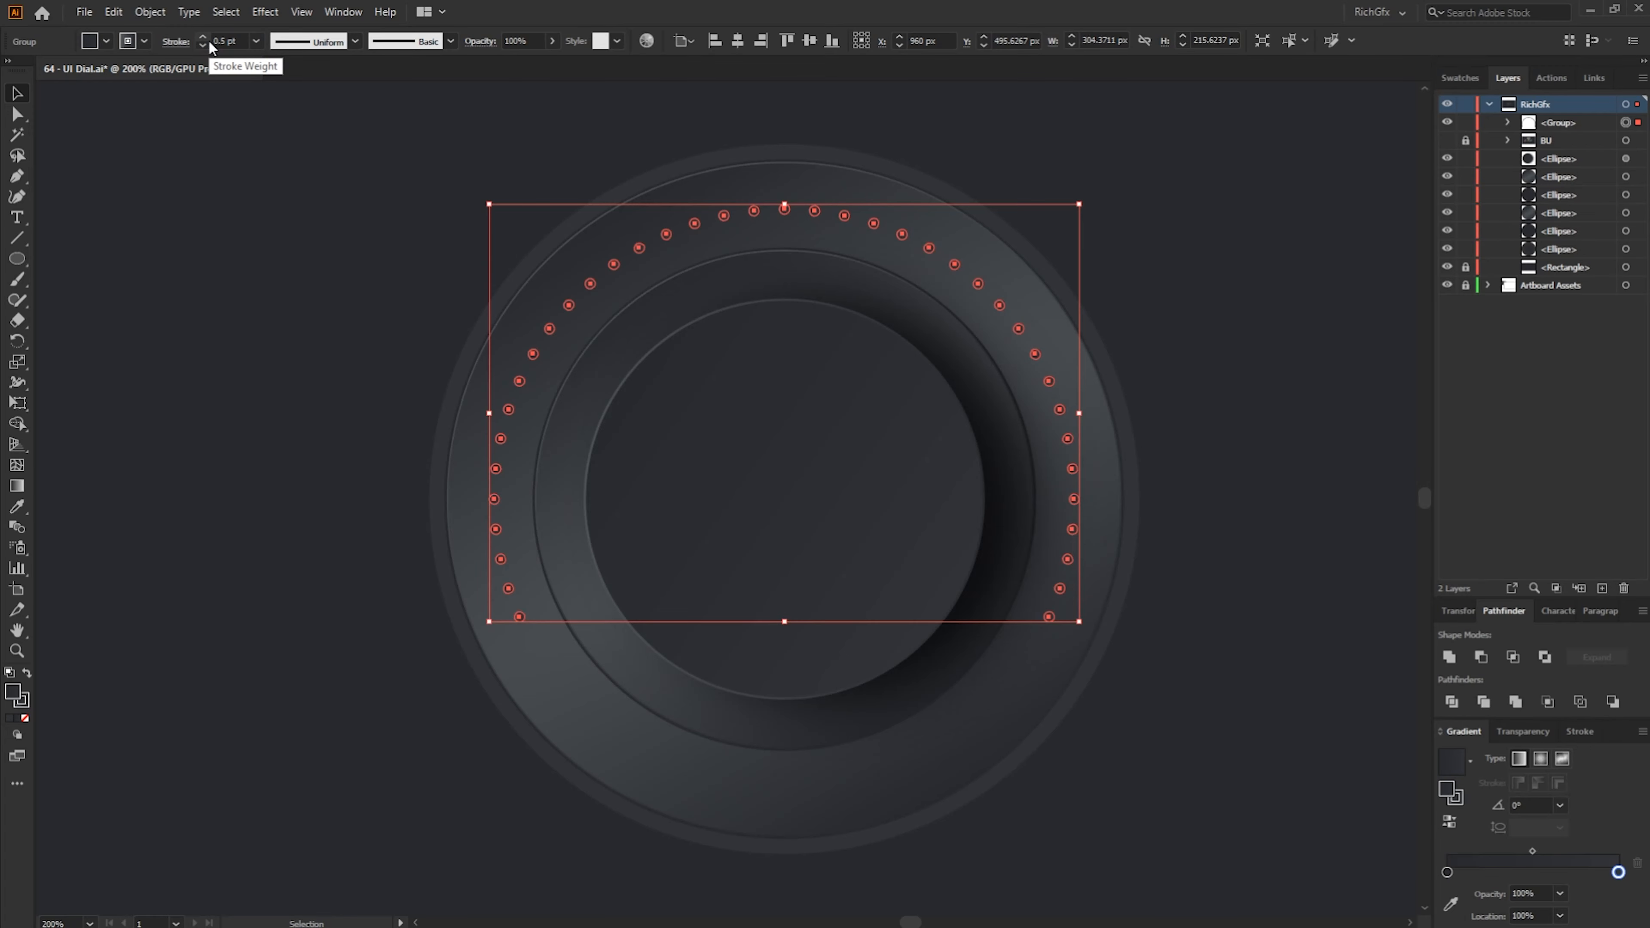
# Create smaller inner copies of the grouped dots with an Offset Path of -1 px
pyautogui.click(164, 18)
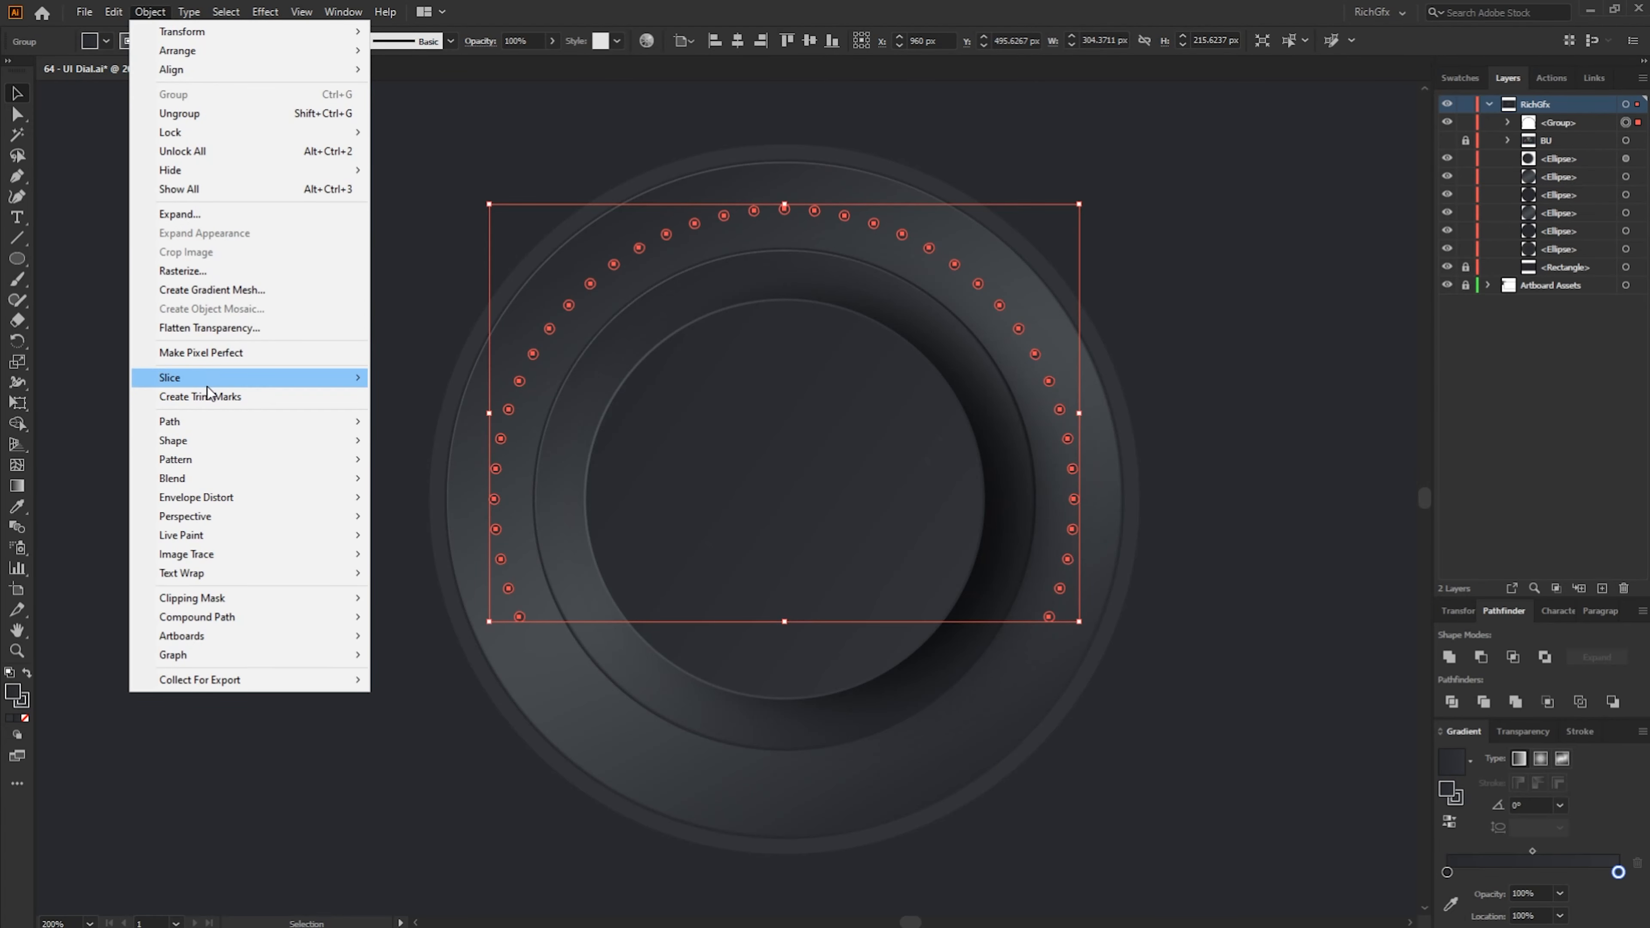
pyautogui.moveTo(201, 429)
pyautogui.click(493, 488)
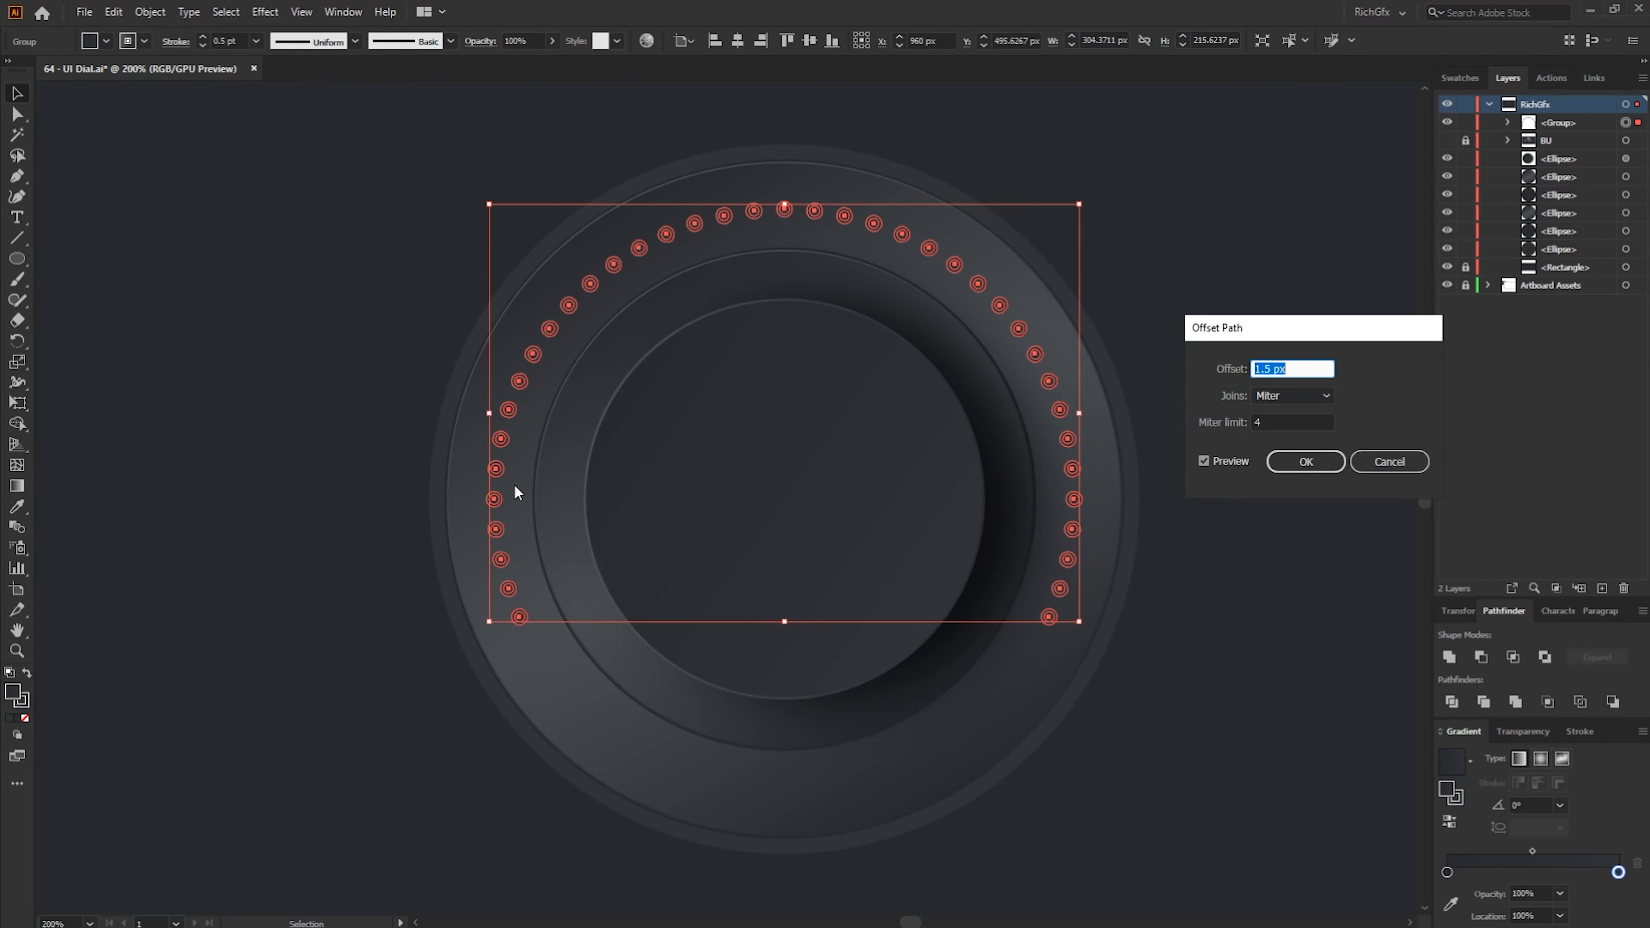
pyautogui.write('-1')
pyautogui.press('Tab')
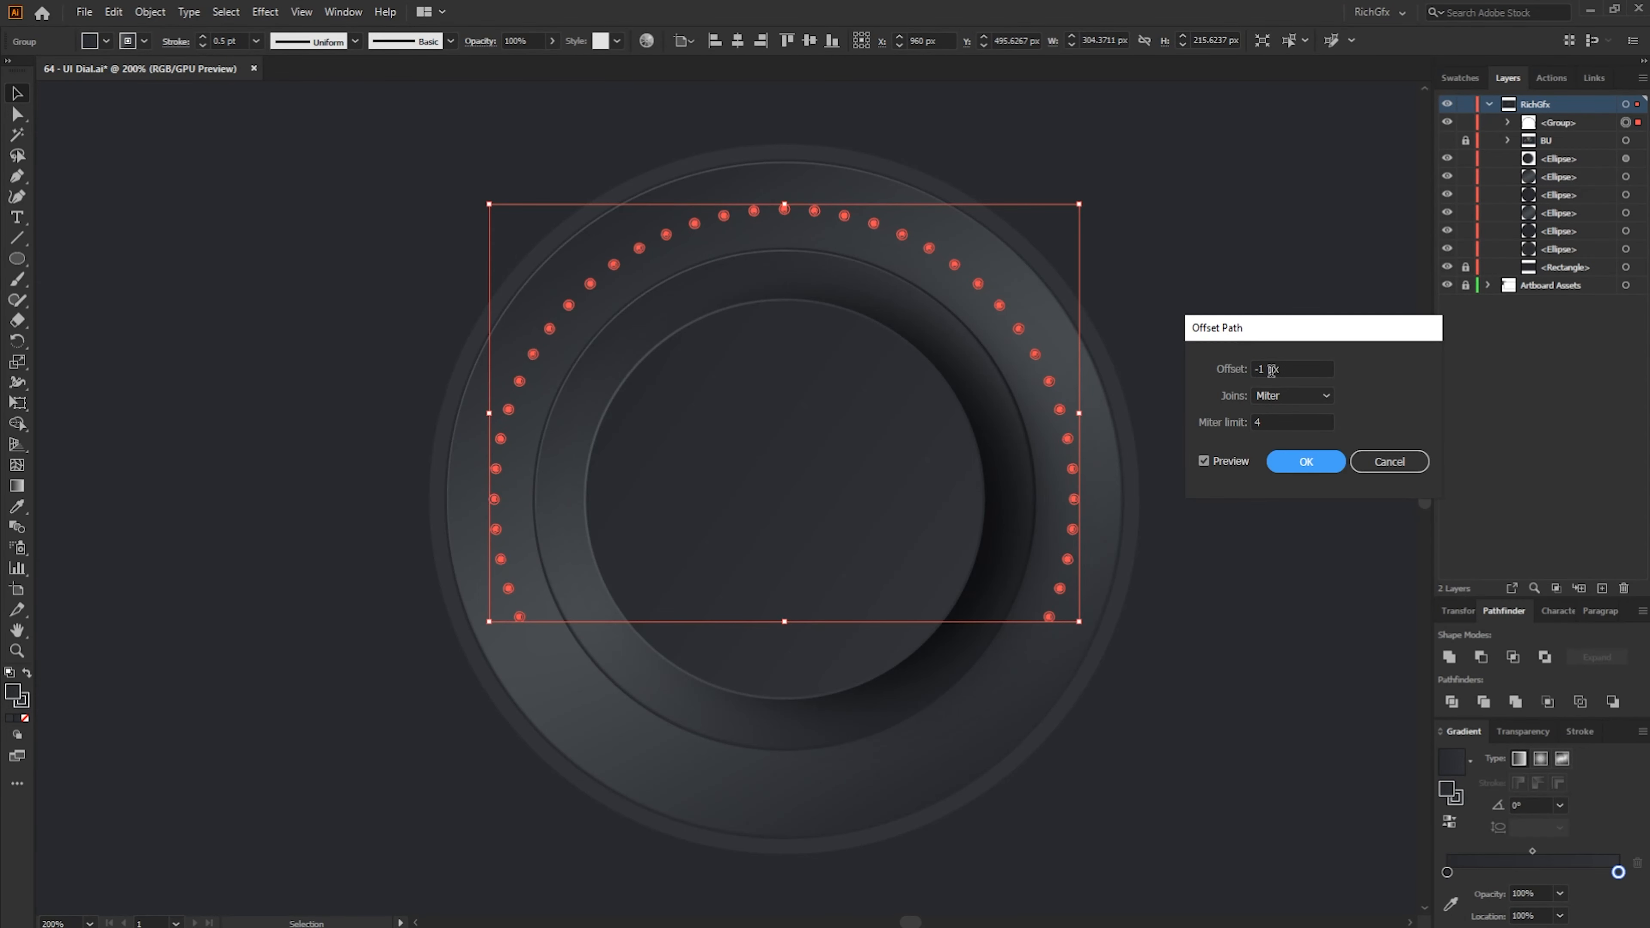
pyautogui.click(1307, 462)
# Remove the stroke from the inner offset dots and fill them with the pale yellow swatch
pyautogui.click(144, 41)
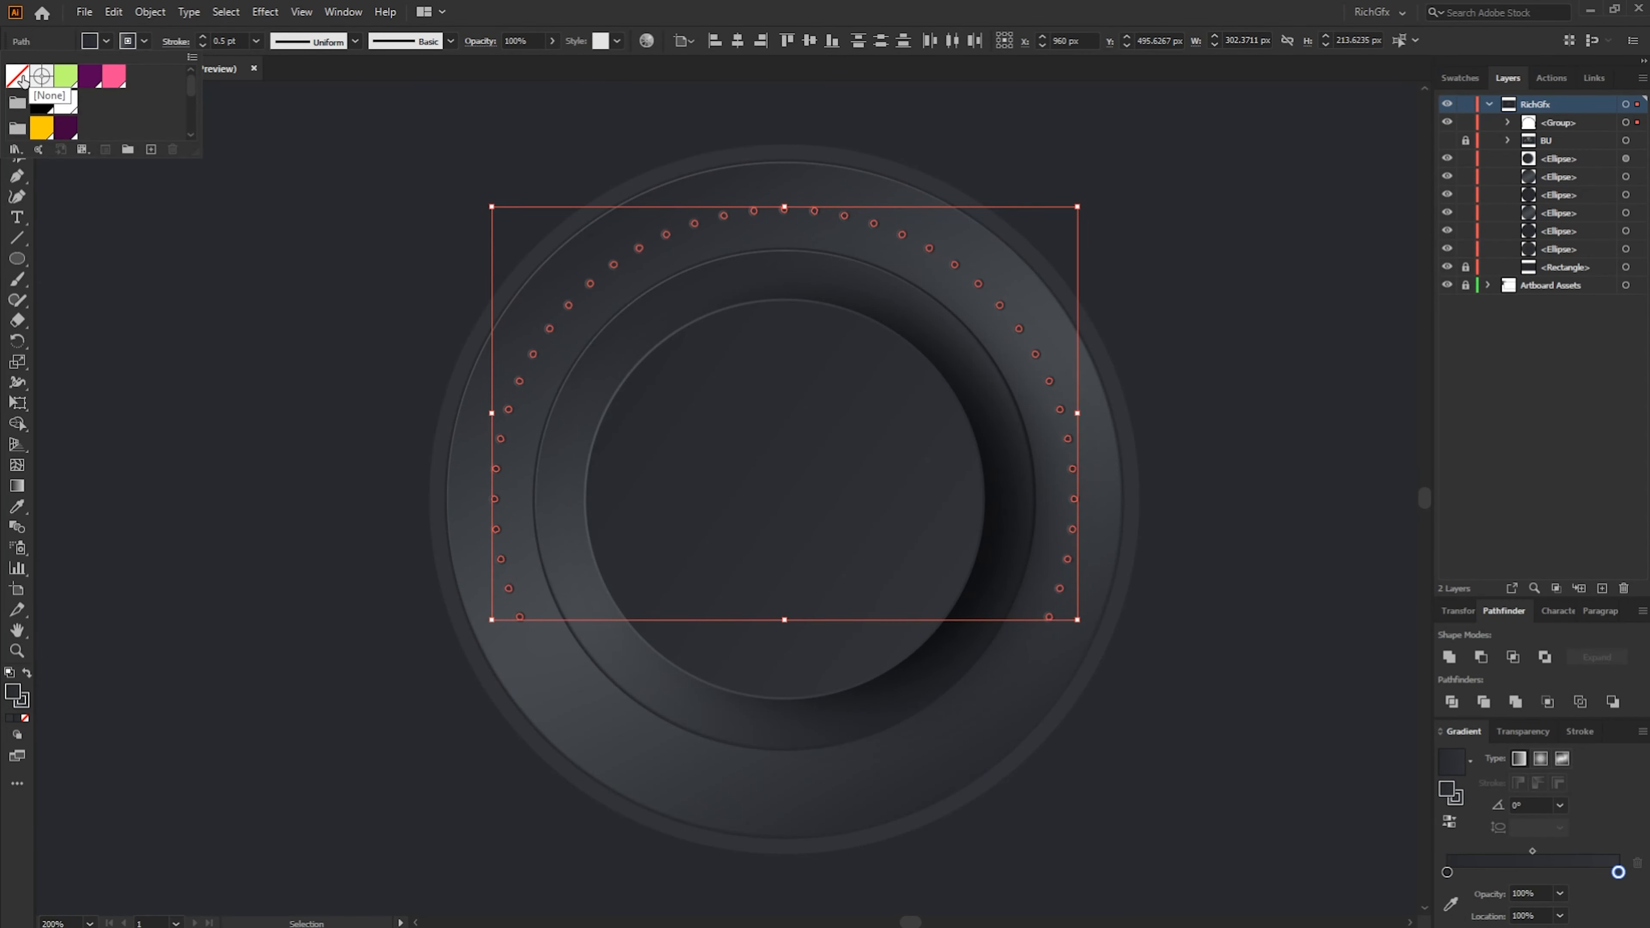
pyautogui.click(19, 76)
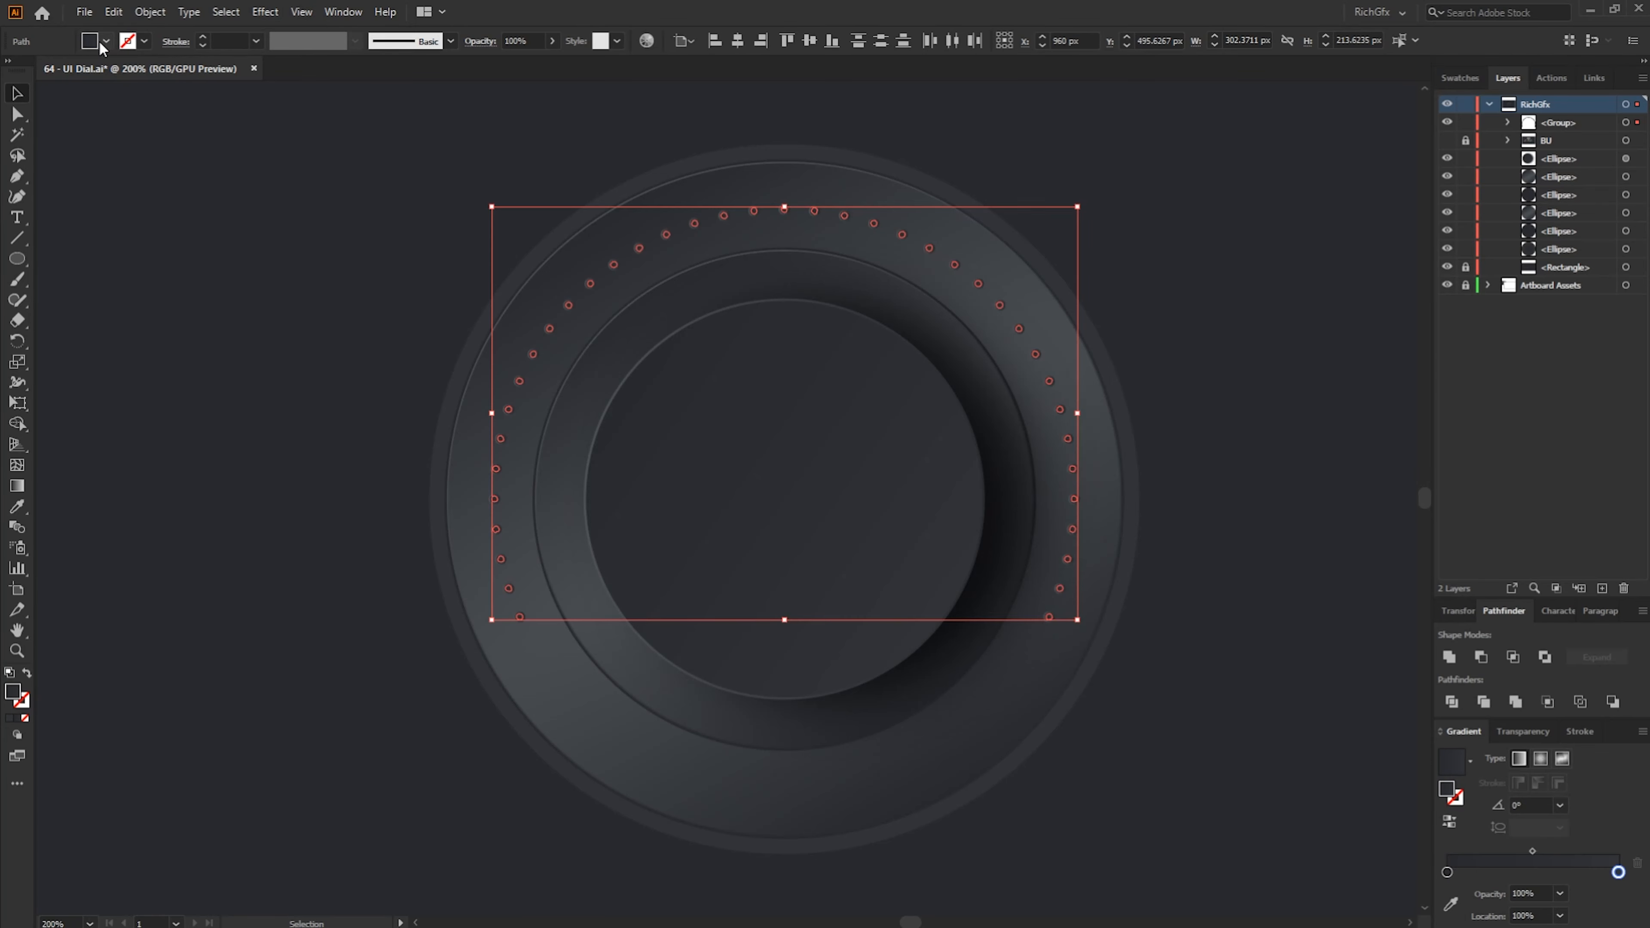
pyautogui.click(129, 46)
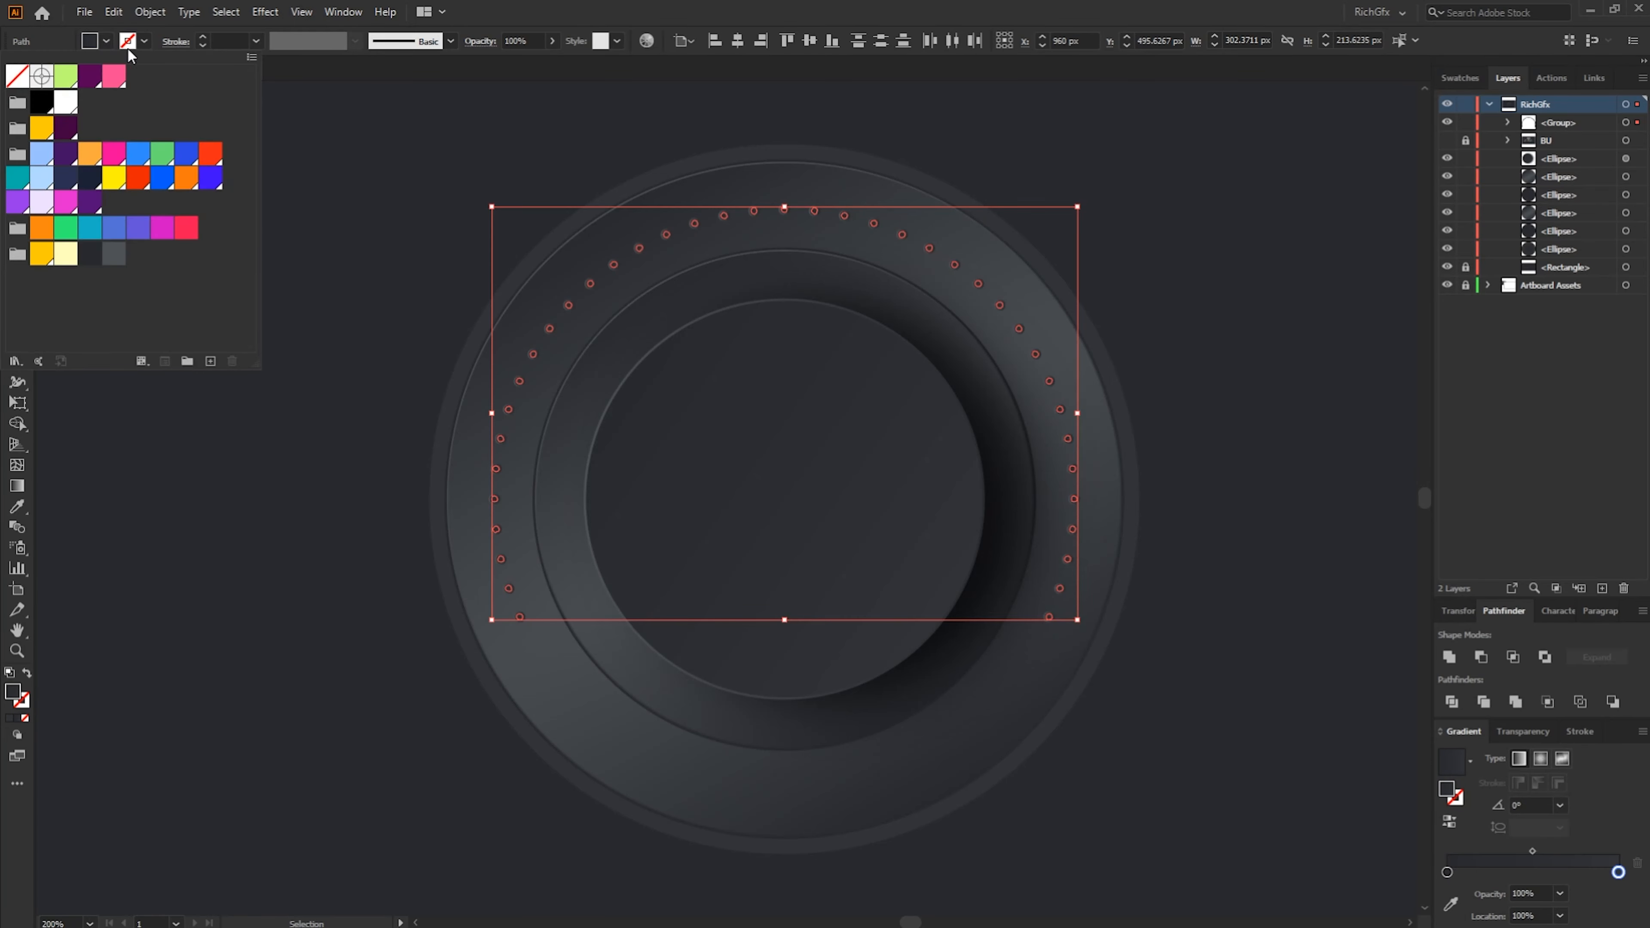
pyautogui.click(66, 253)
pyautogui.click(844, 7)
pyautogui.click(1147, 208)
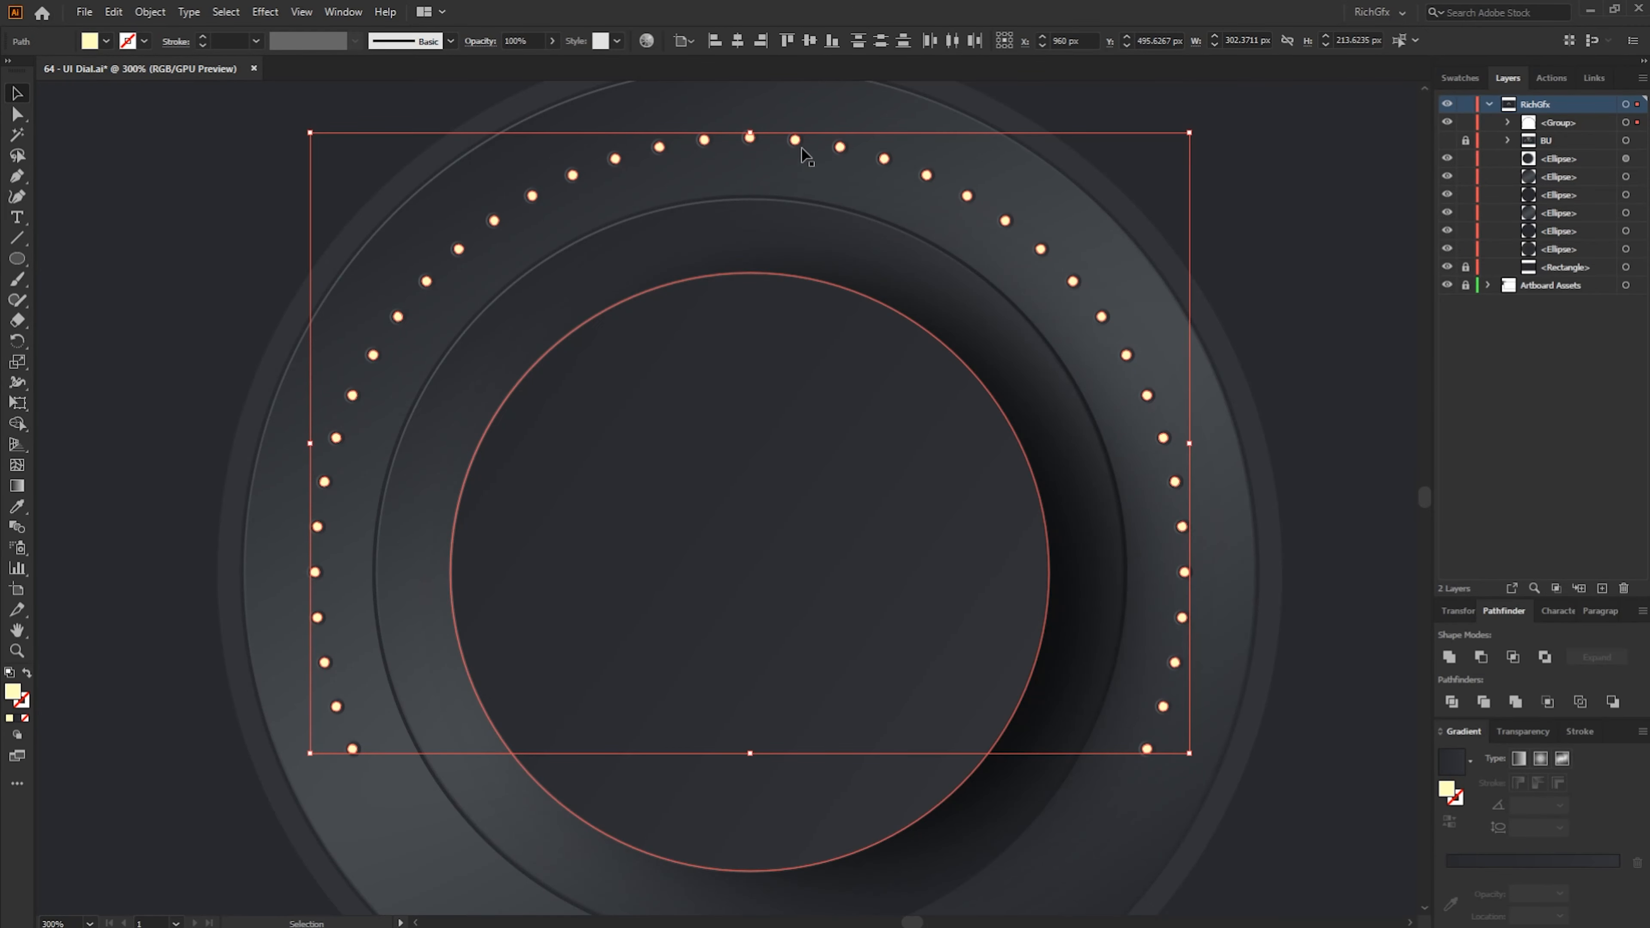
# Cut the pale yellow dots out of the dot group and paste them back in place
pyautogui.click(114, 12)
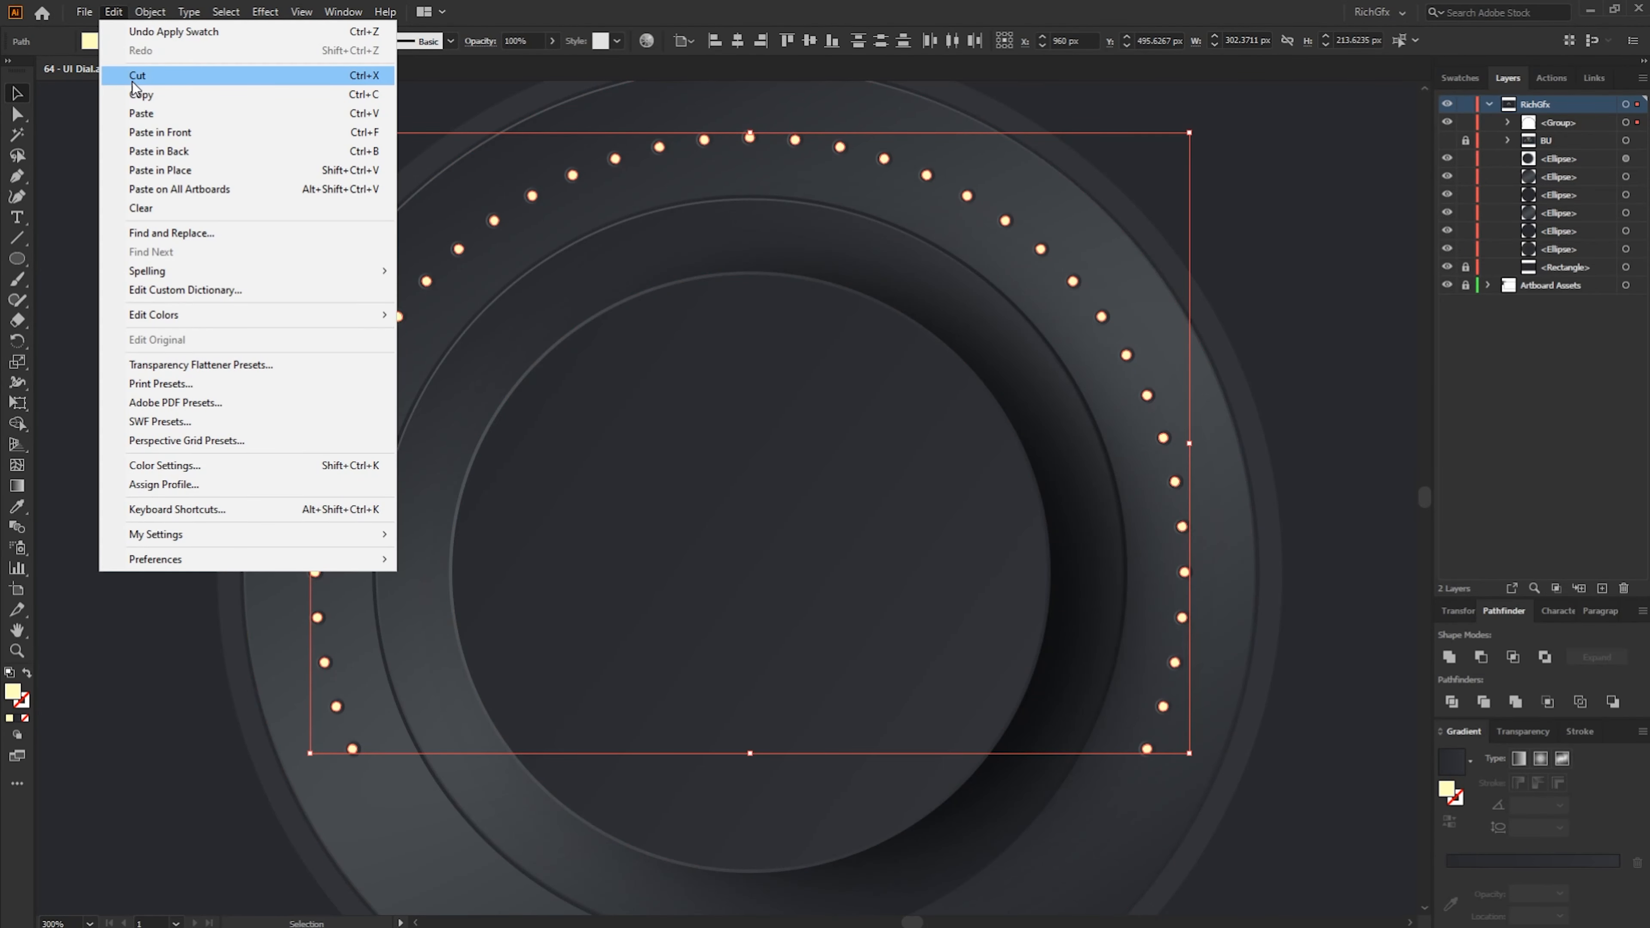
pyautogui.click(137, 80)
pyautogui.click(114, 12)
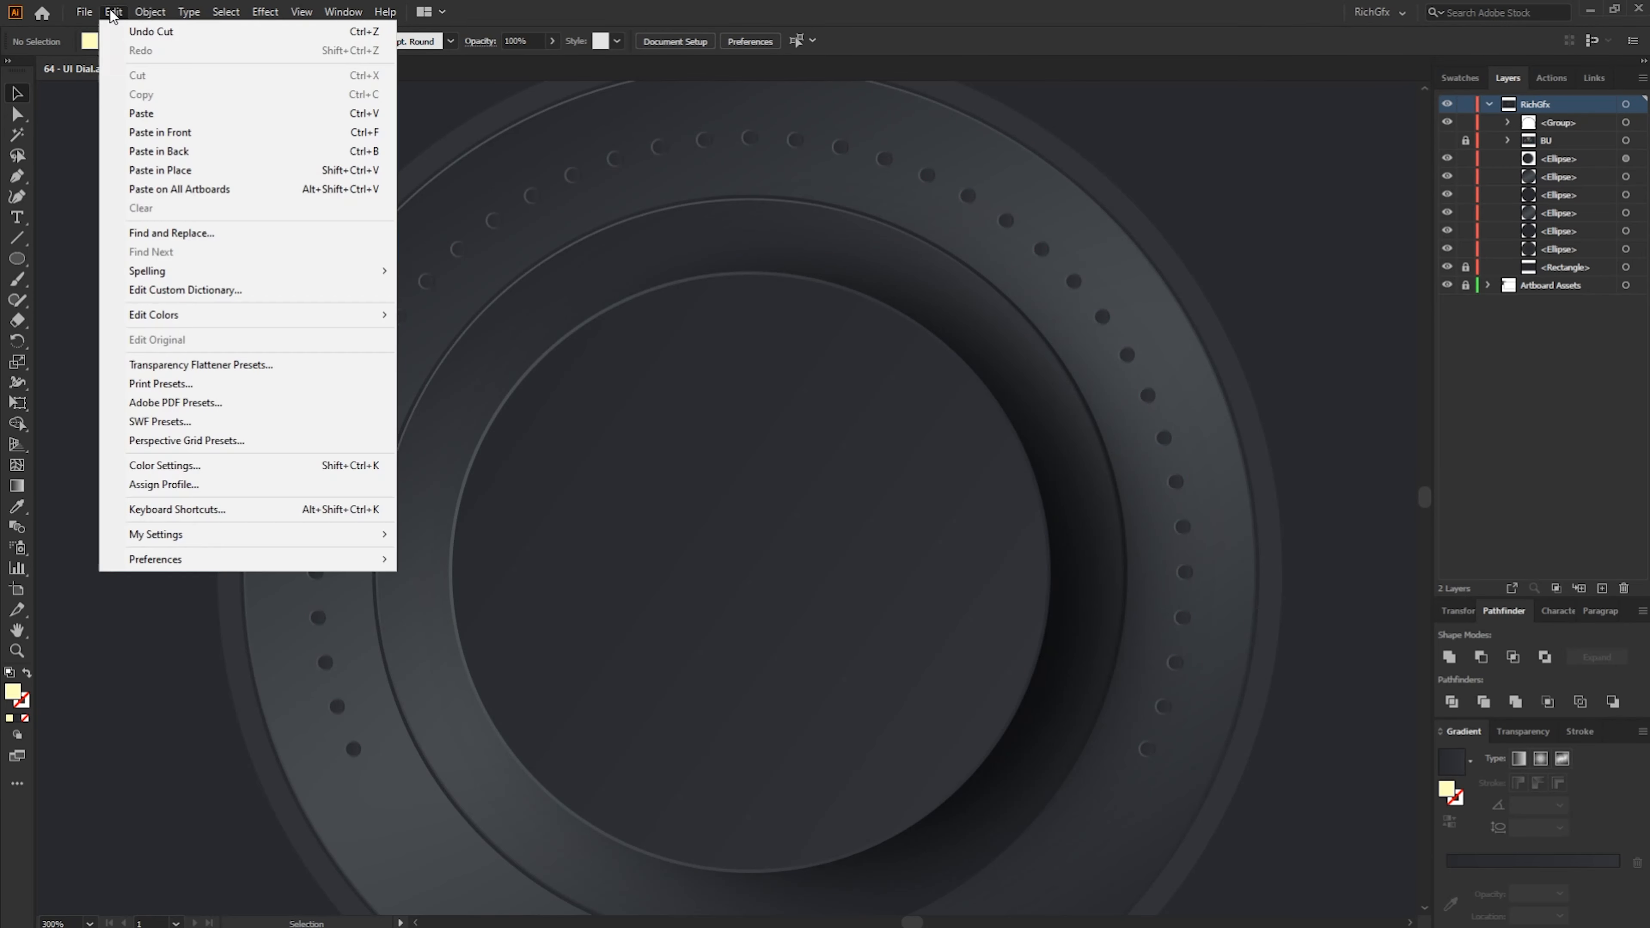
pyautogui.click(226, 174)
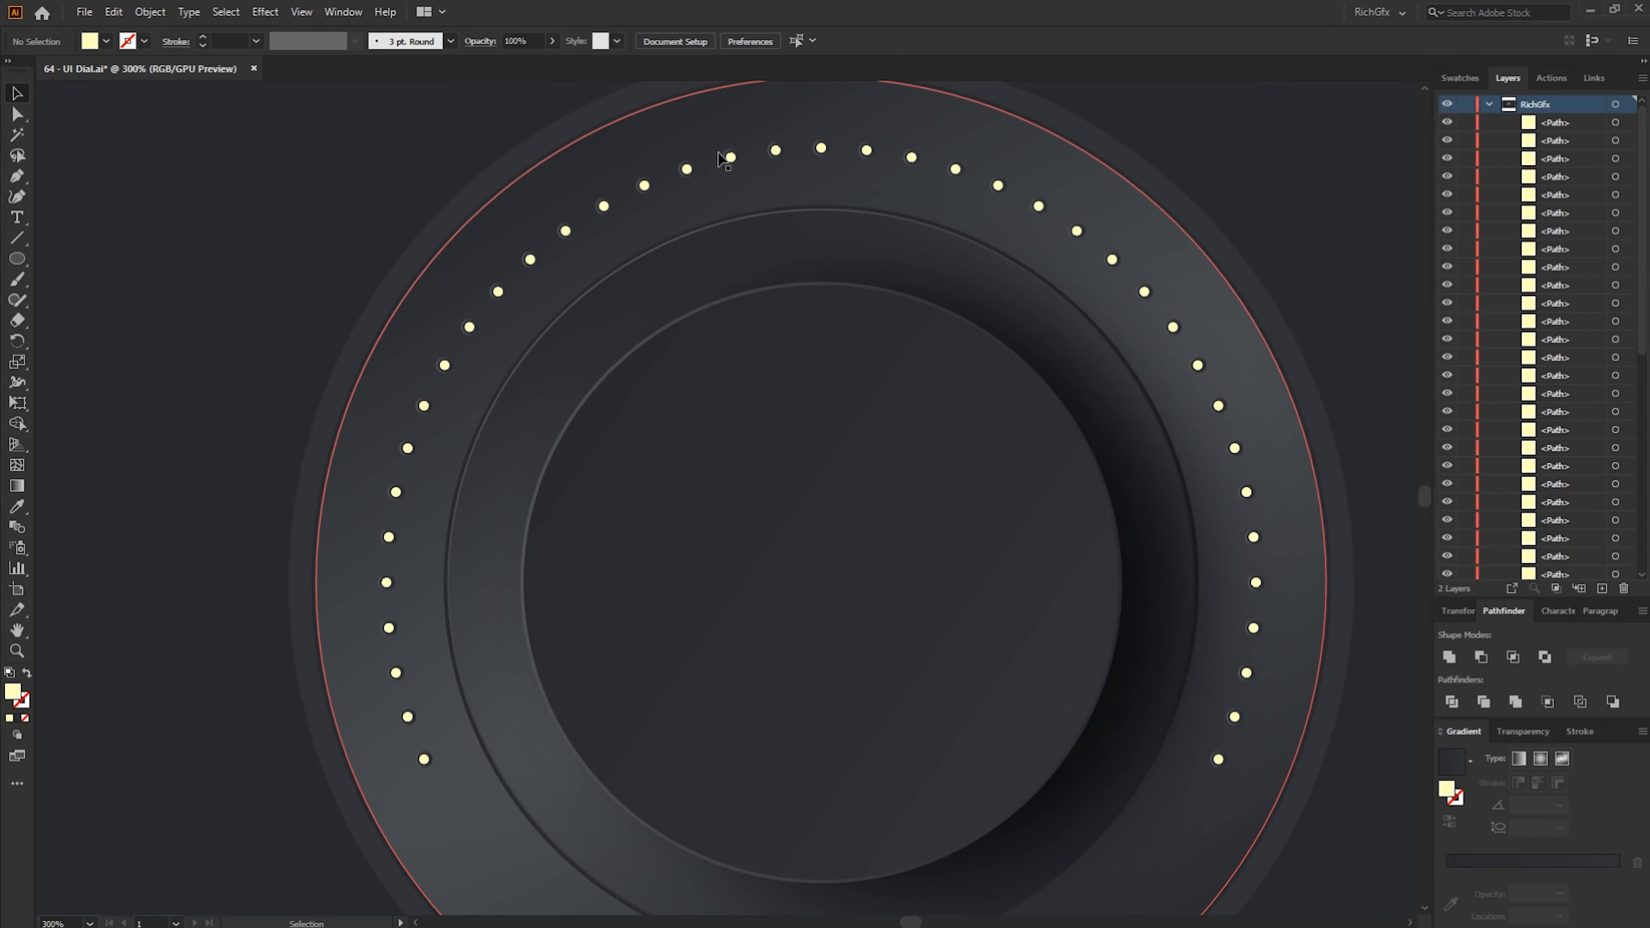
# Delete the pale yellow dots on the right half of the dial, keeping the top-centre one
pyautogui.click(867, 150)
pyautogui.click(913, 157)
pyautogui.press('Delete')
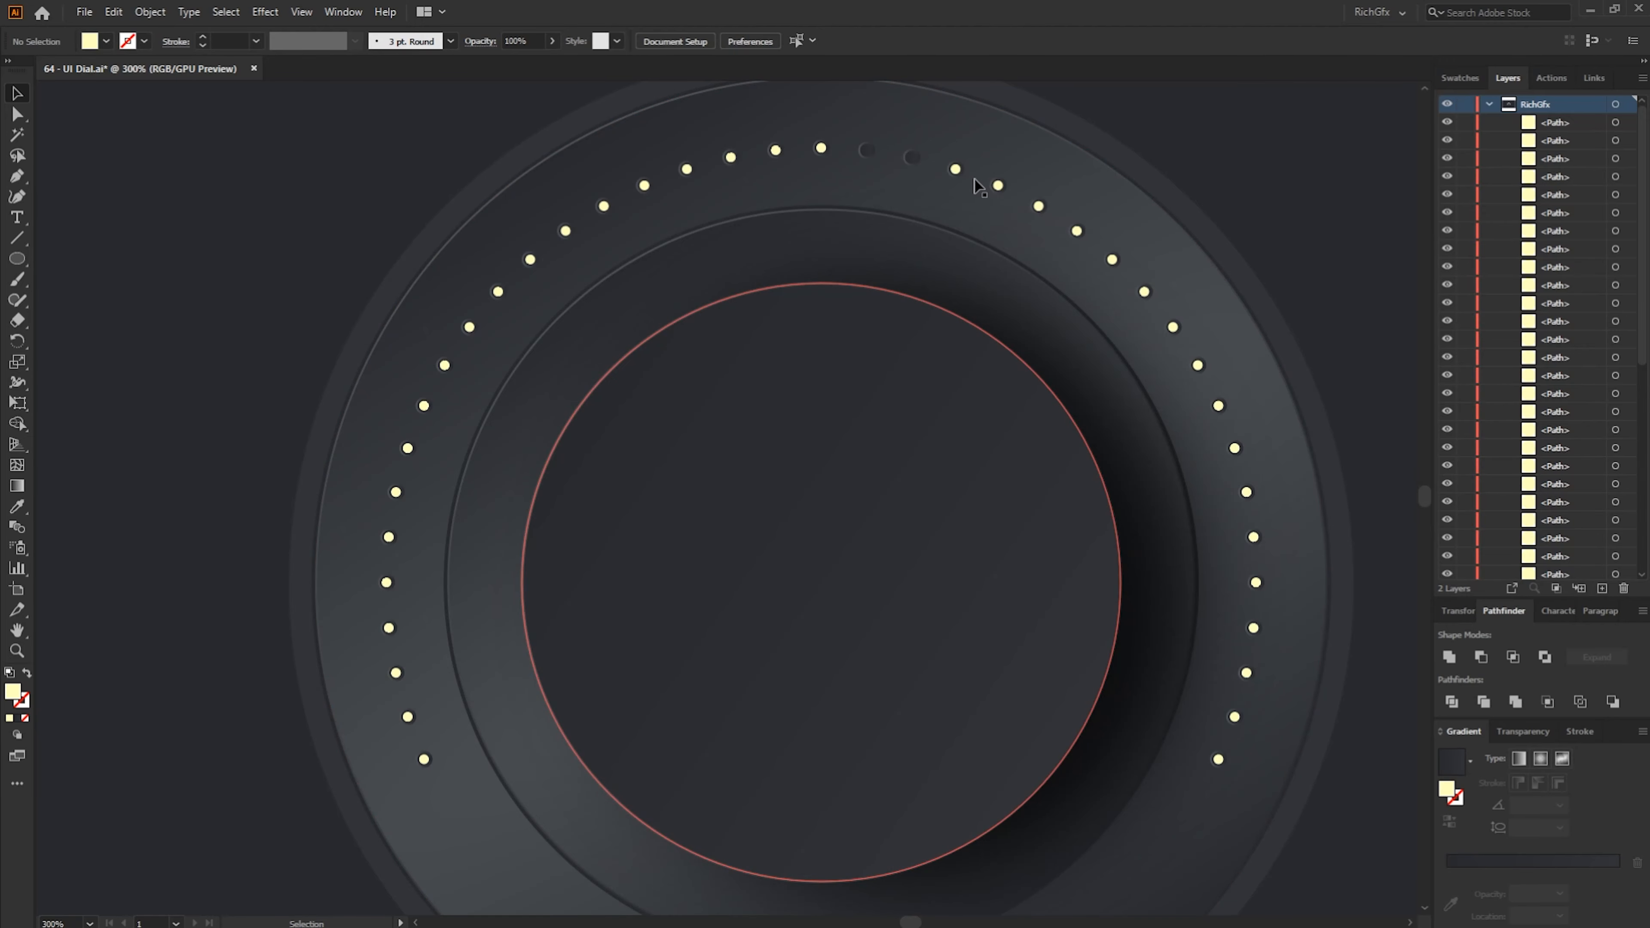
pyautogui.click(956, 169)
pyautogui.press('Delete')
pyautogui.click(998, 185)
pyautogui.press('Delete')
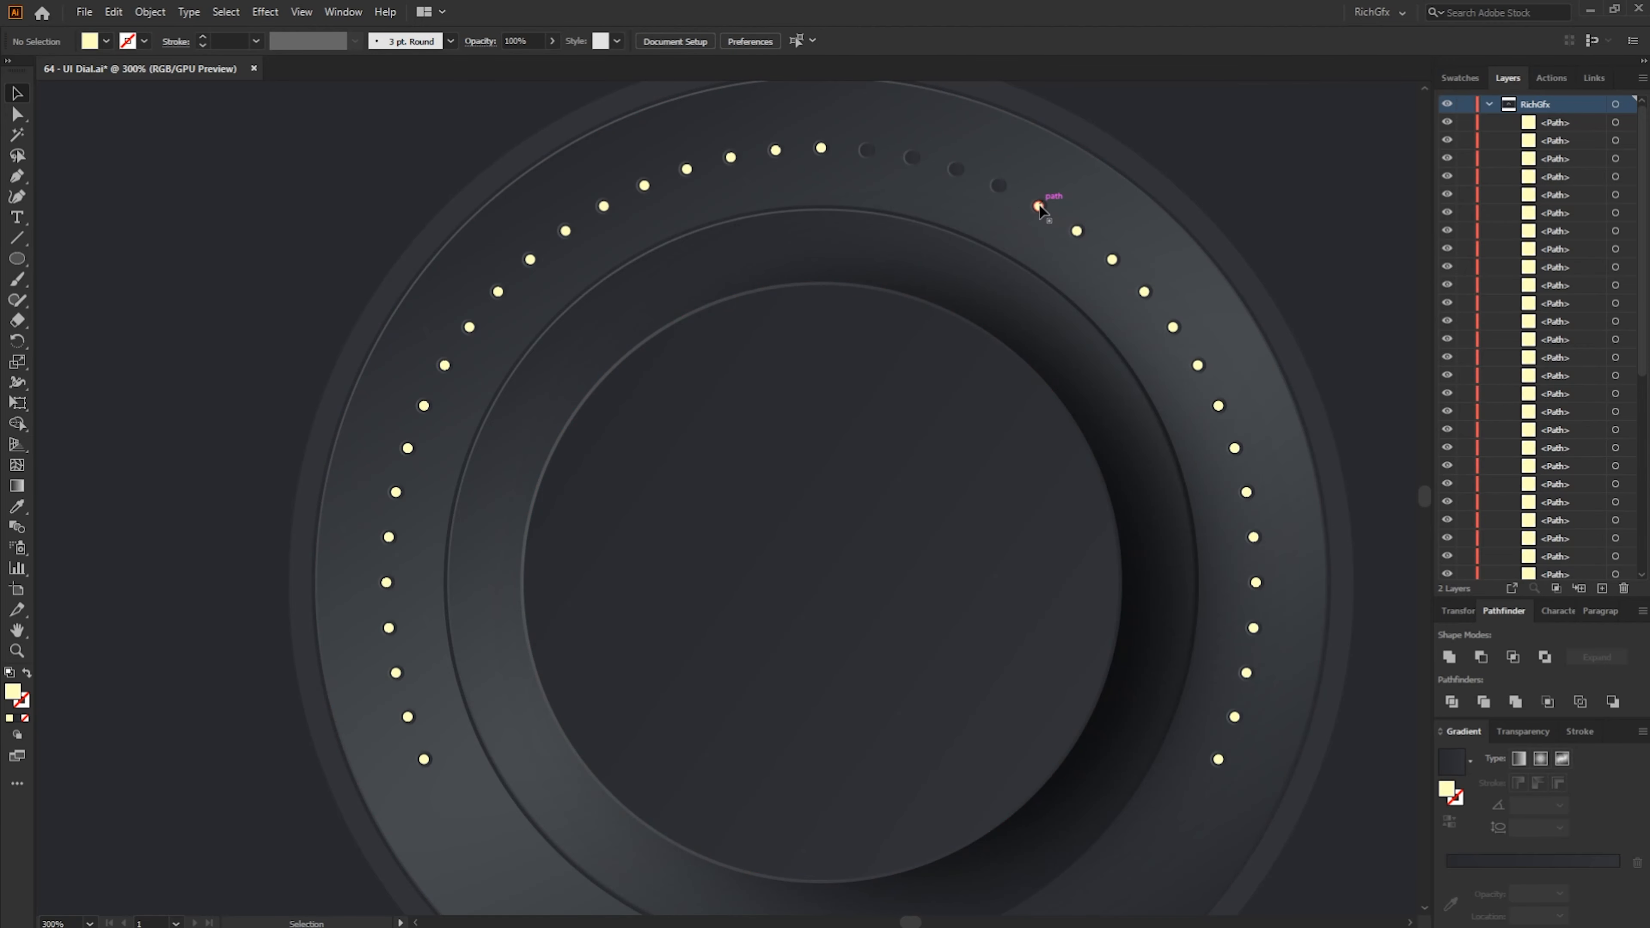
pyautogui.click(1040, 205)
pyautogui.press('Delete')
pyautogui.click(1077, 231)
pyautogui.press('Delete')
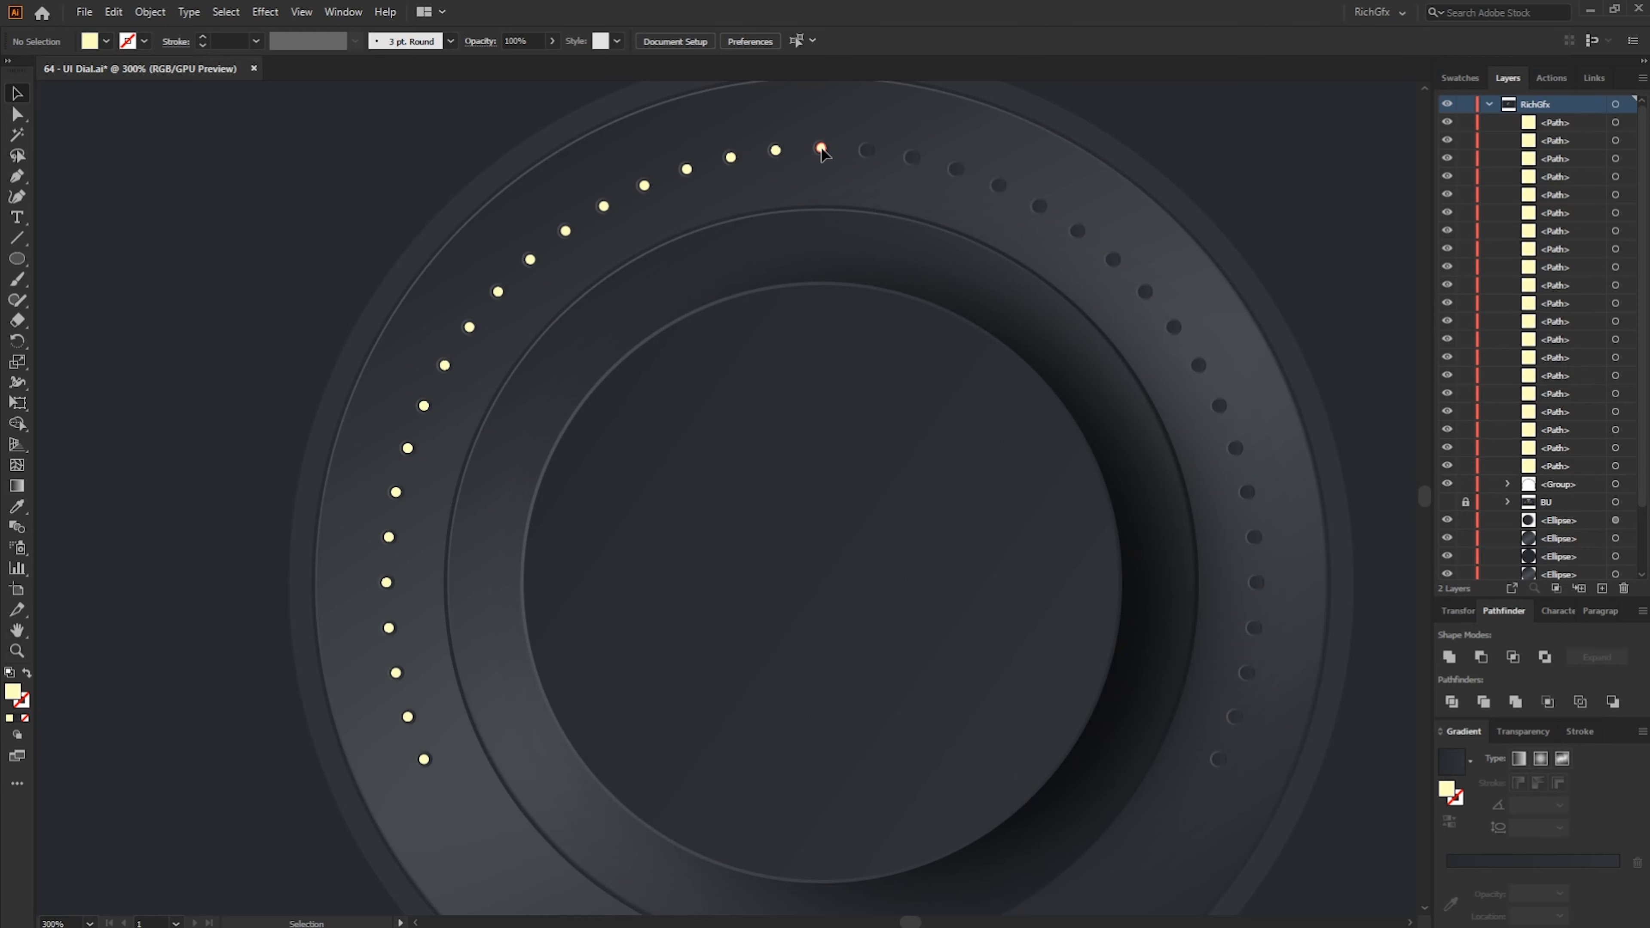
# Select all remaining pale yellow dots by their shared fill colour and group them
pyautogui.click(821, 151)
pyautogui.click(227, 11)
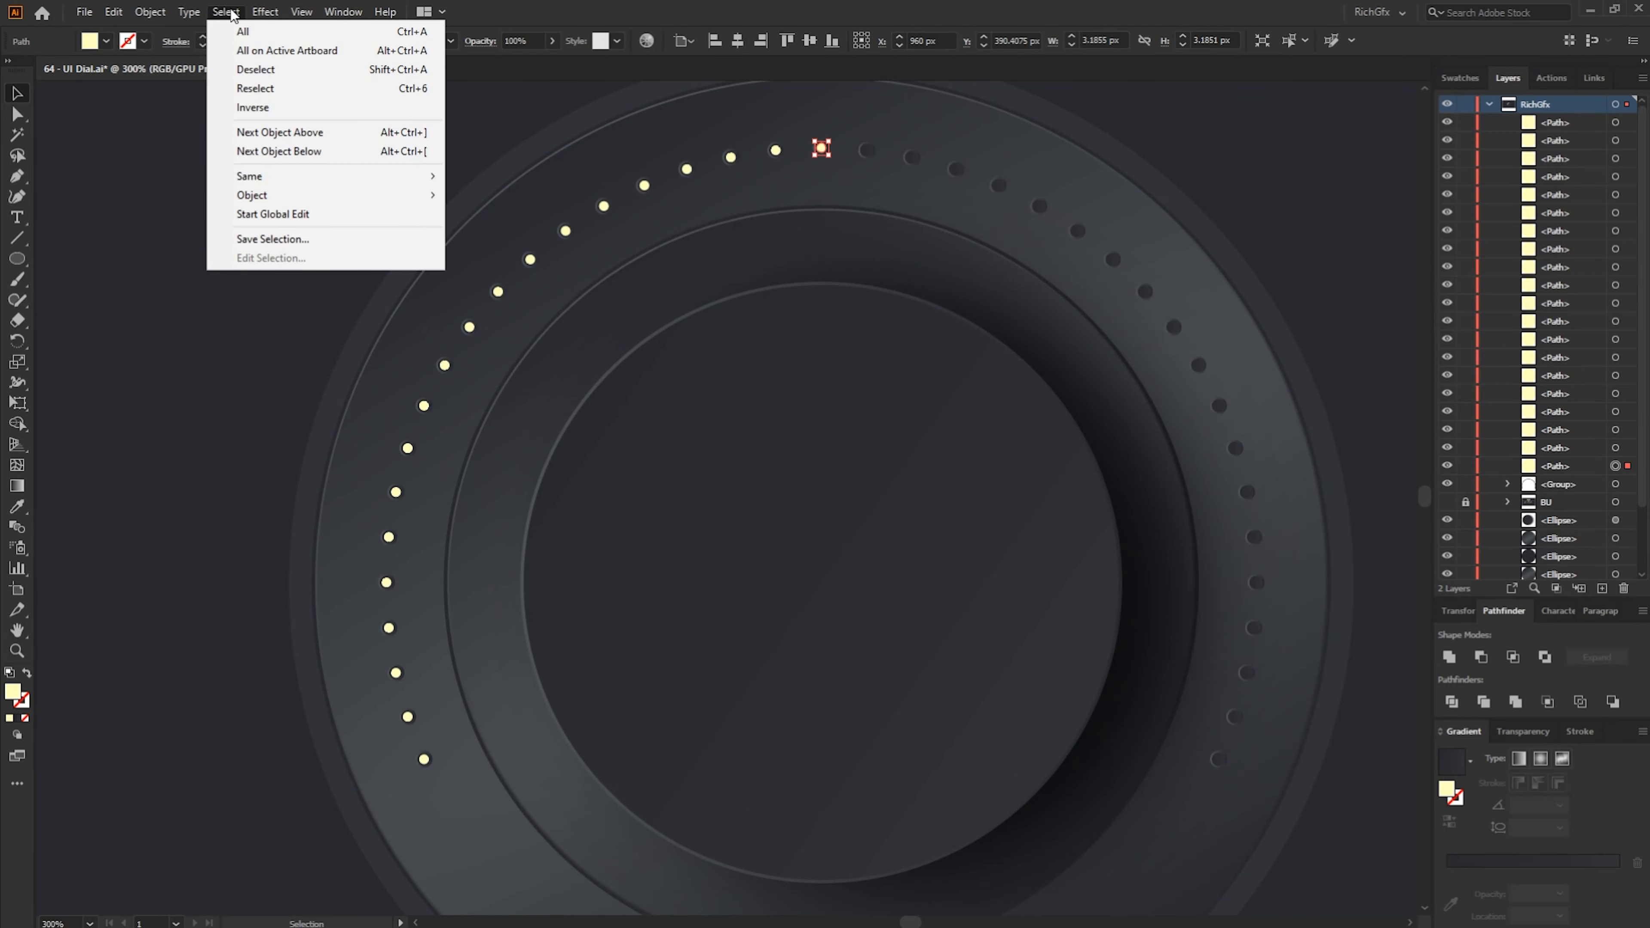
pyautogui.moveTo(288, 179)
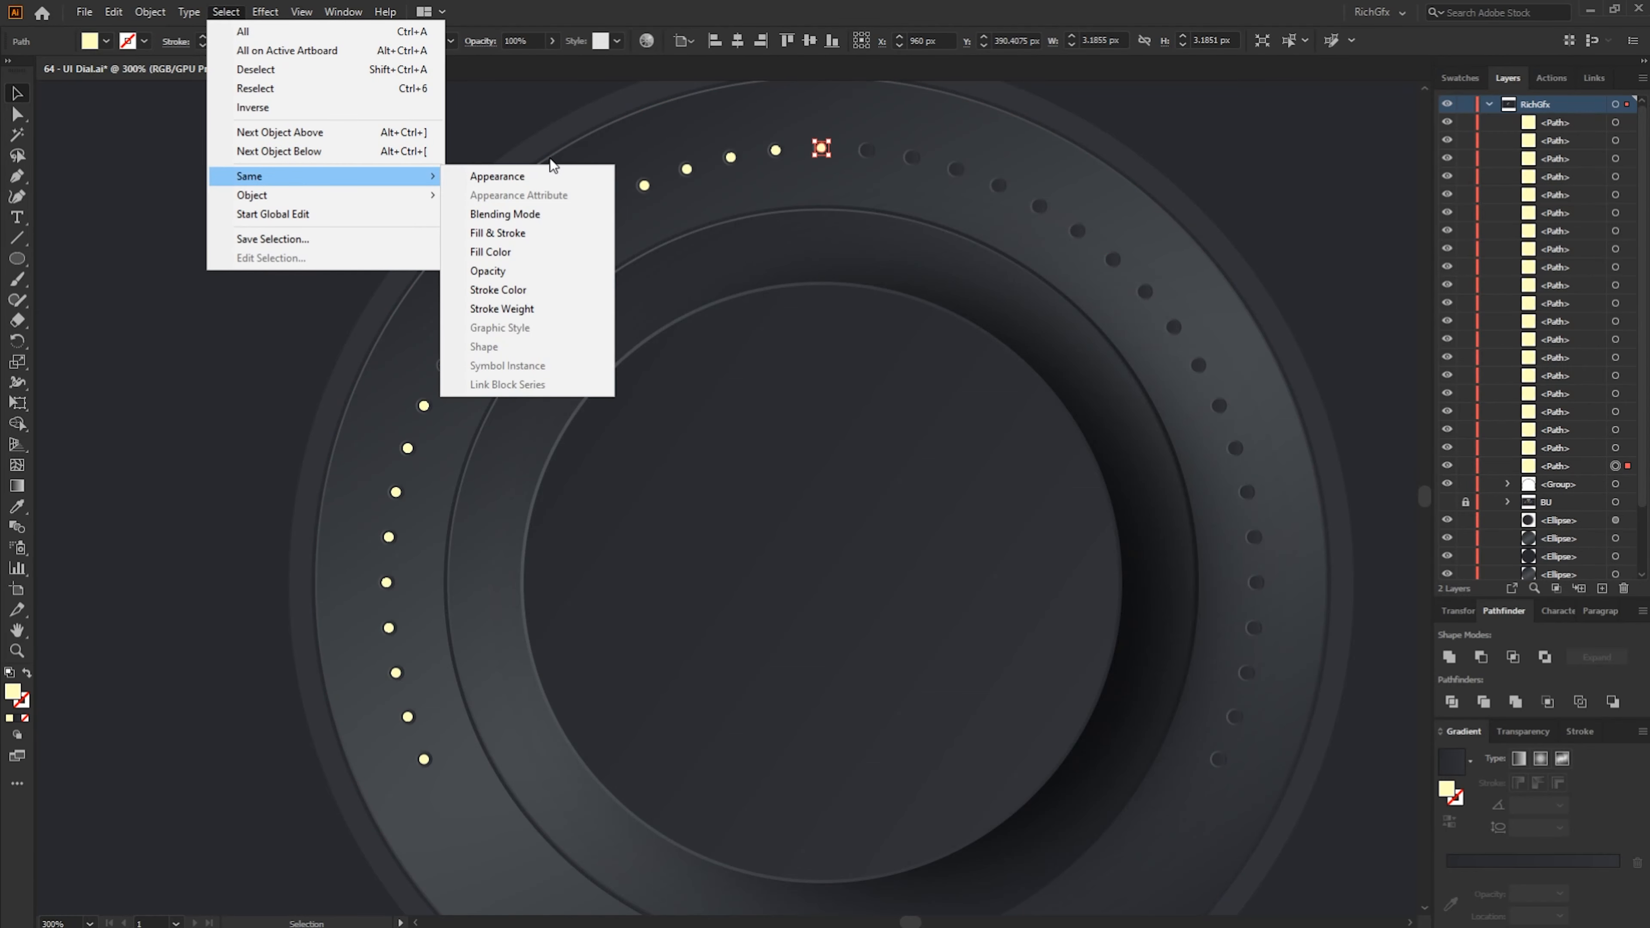
pyautogui.click(539, 259)
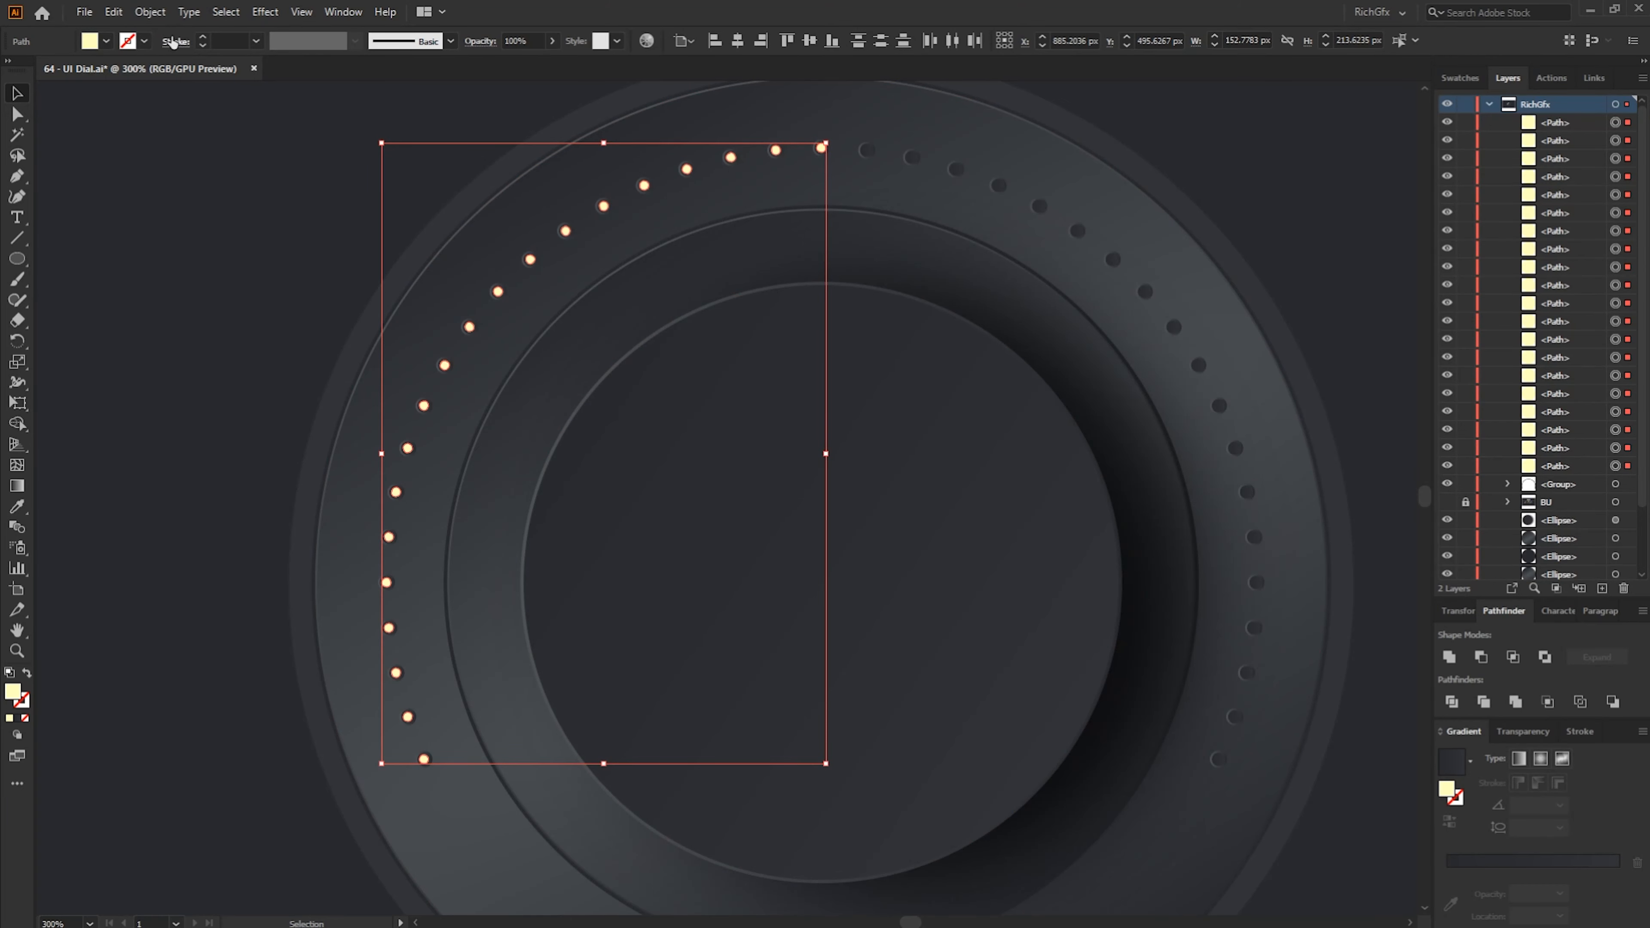
pyautogui.click(152, 14)
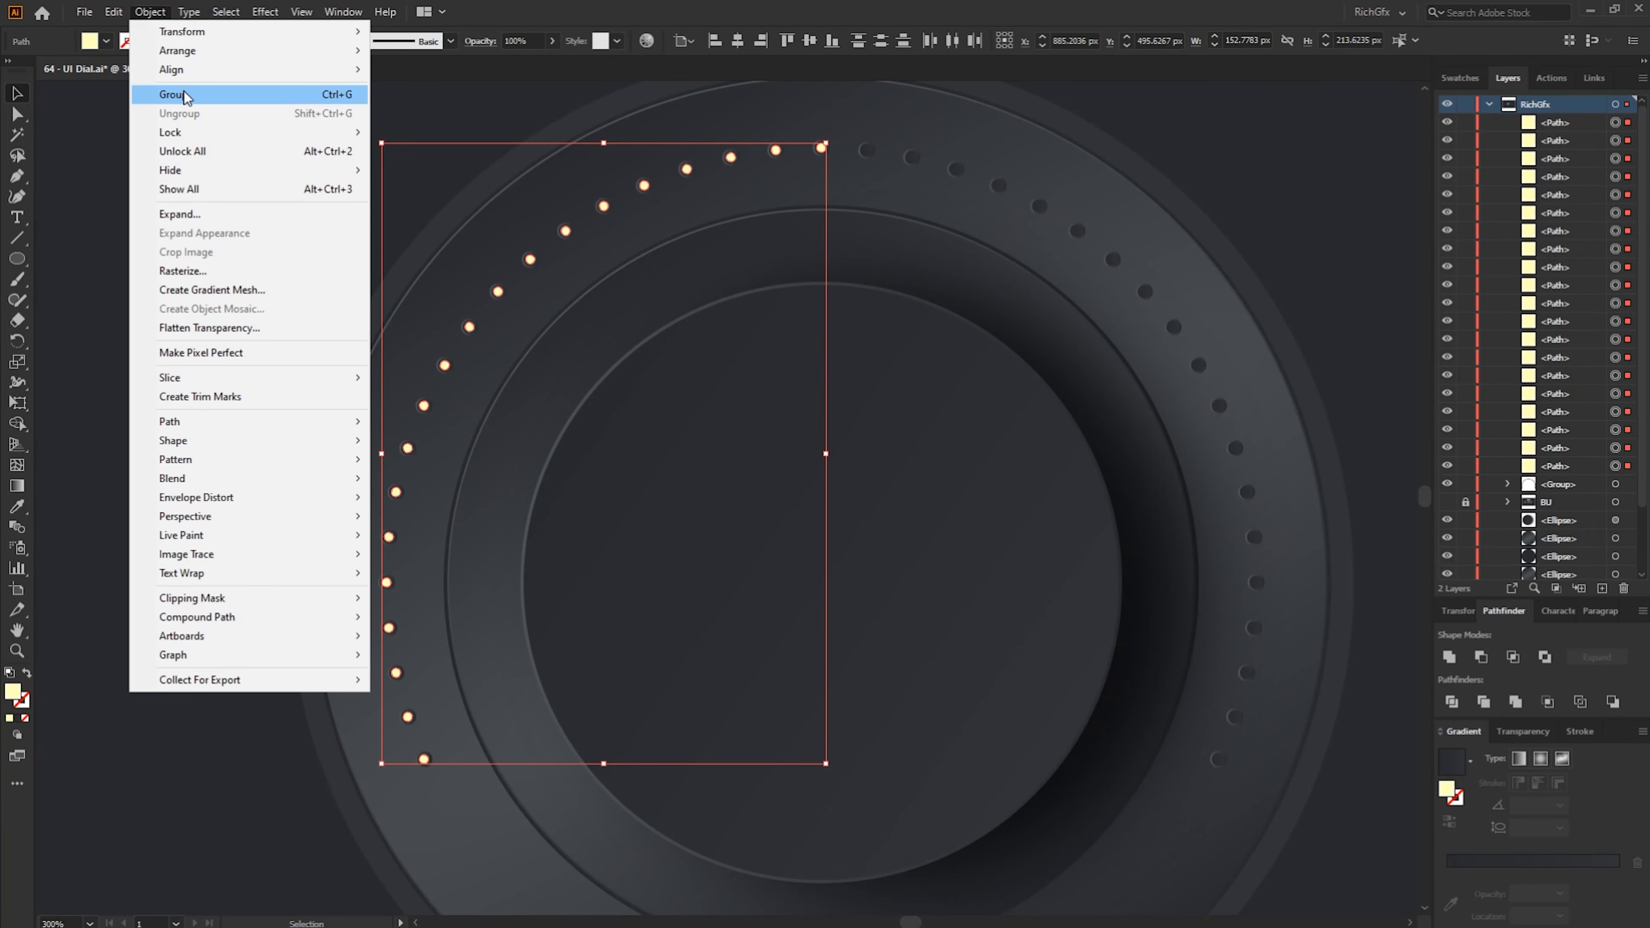
pyautogui.click(187, 92)
# Give the pale yellow dot group a 0.5 pt stroke in the orange-yellow swatch
pyautogui.click(146, 42)
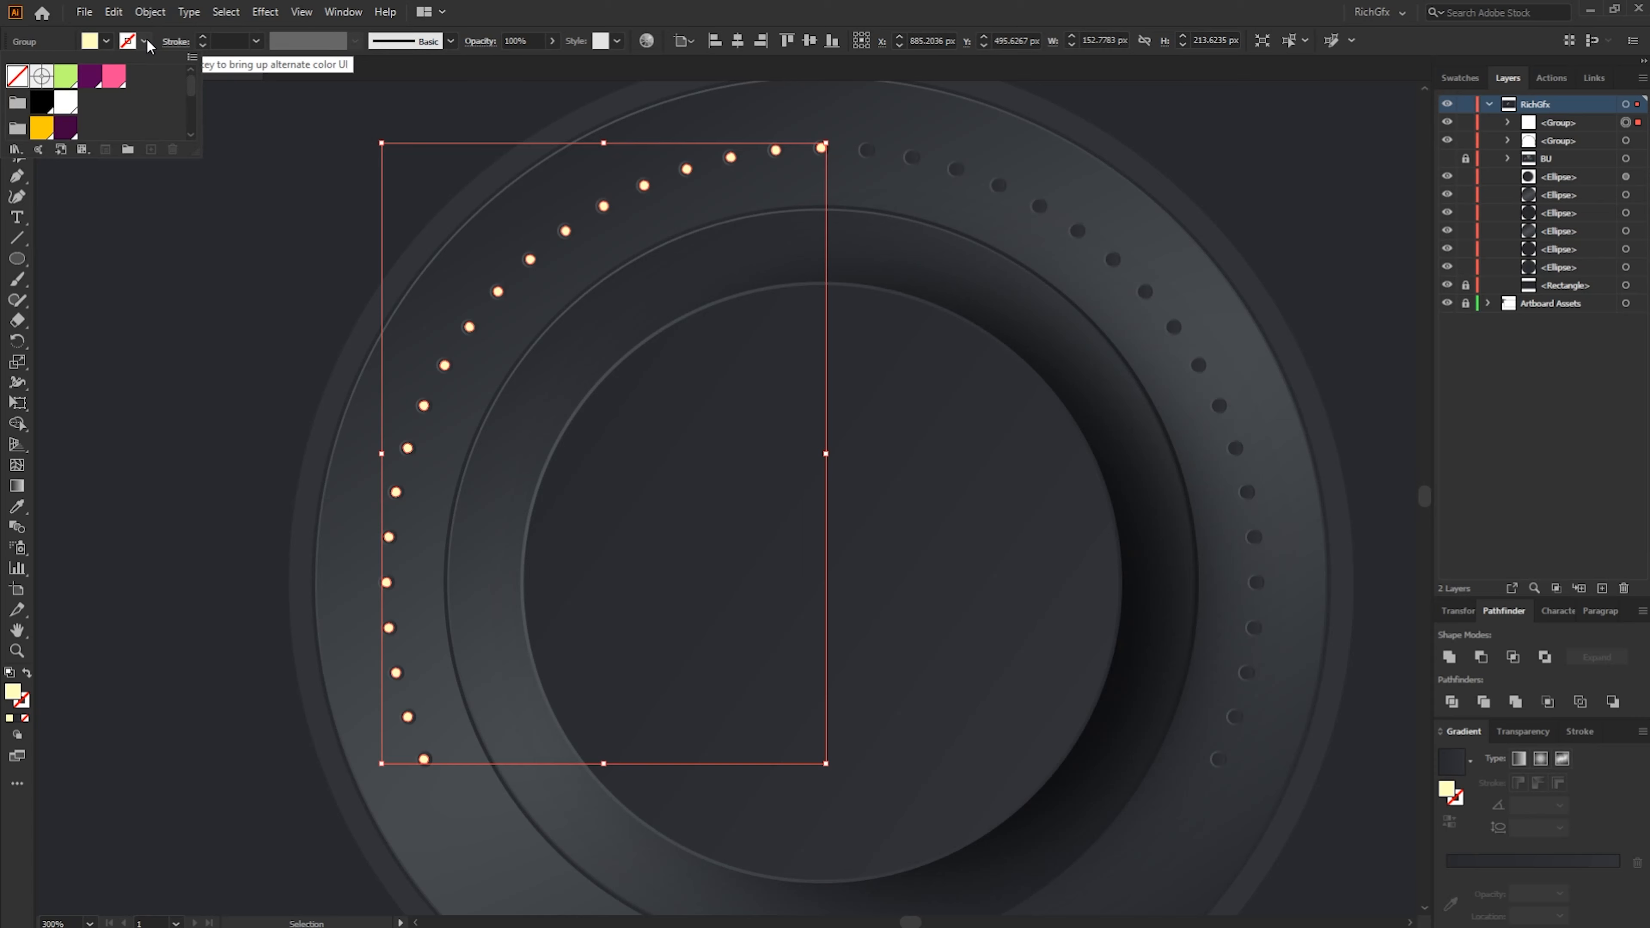
pyautogui.click(43, 133)
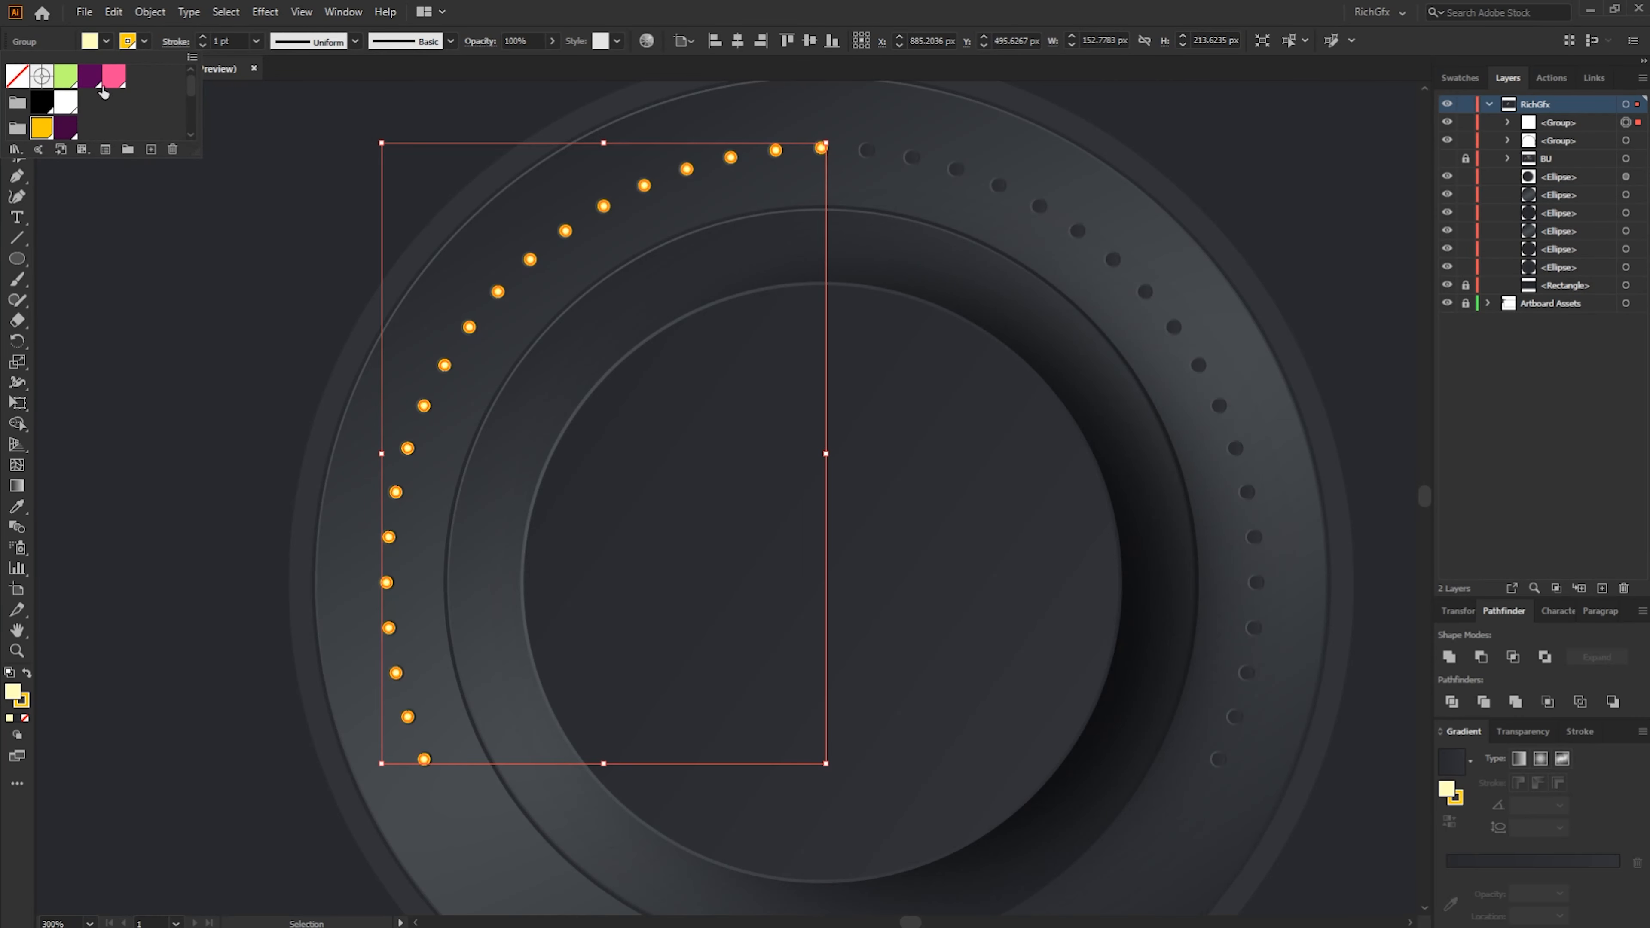
pyautogui.click(185, 44)
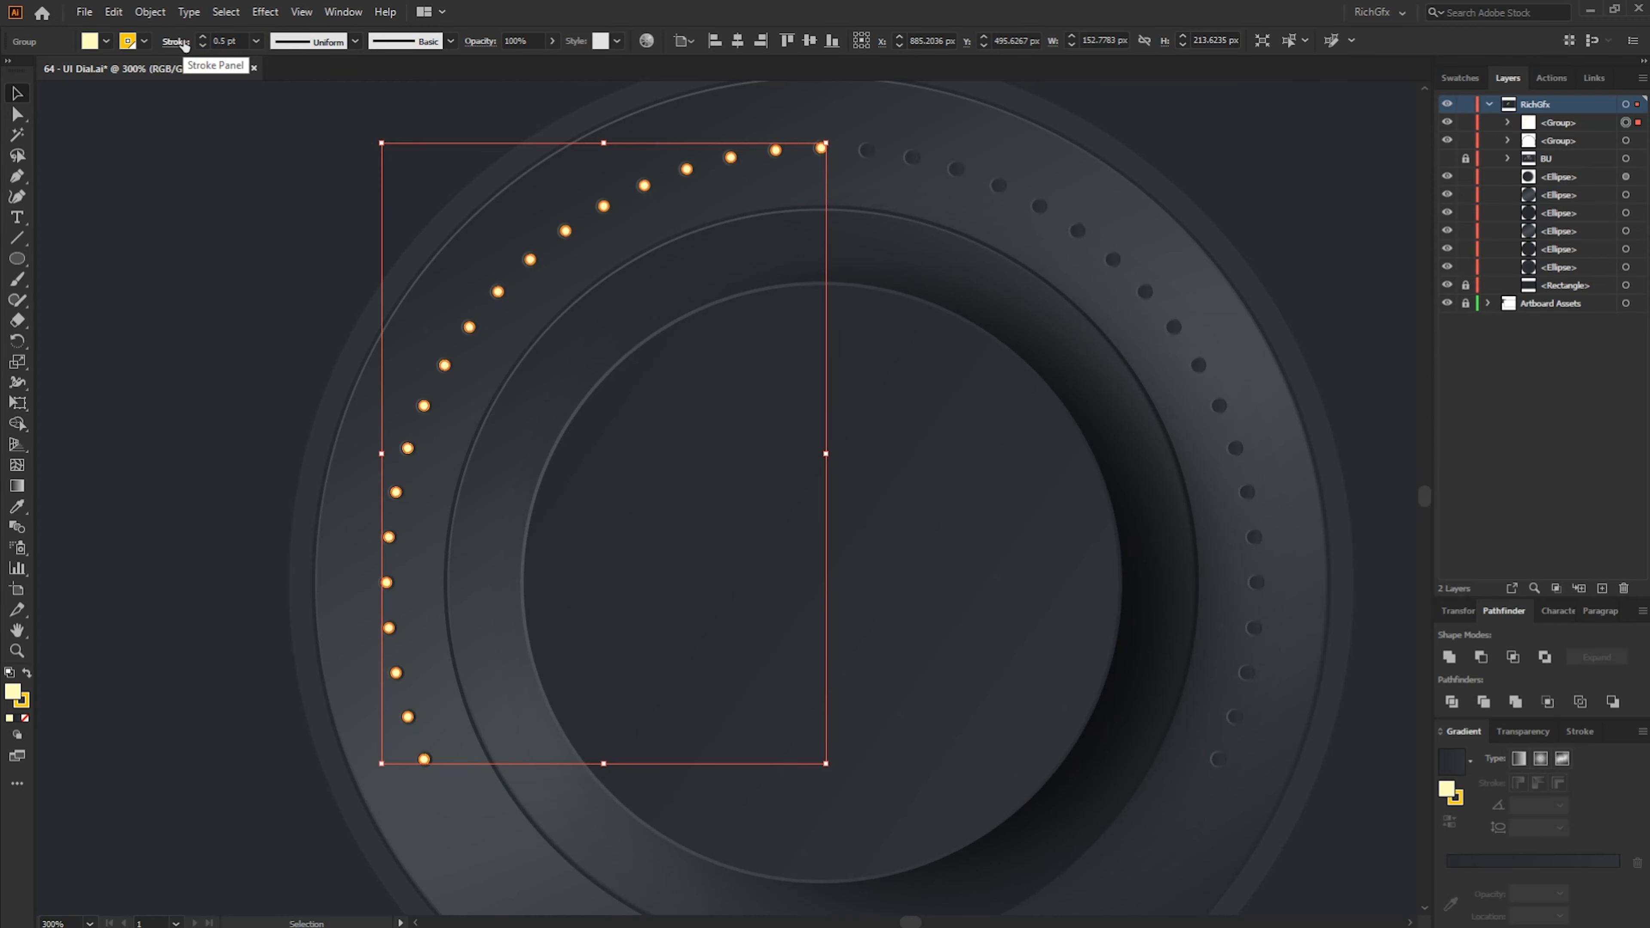
# Add a Screen-mode Outer Glow to the lit dot group, coloured with the pale yellow R=255 G=255 B=190 swatch
pyautogui.click(254, 12)
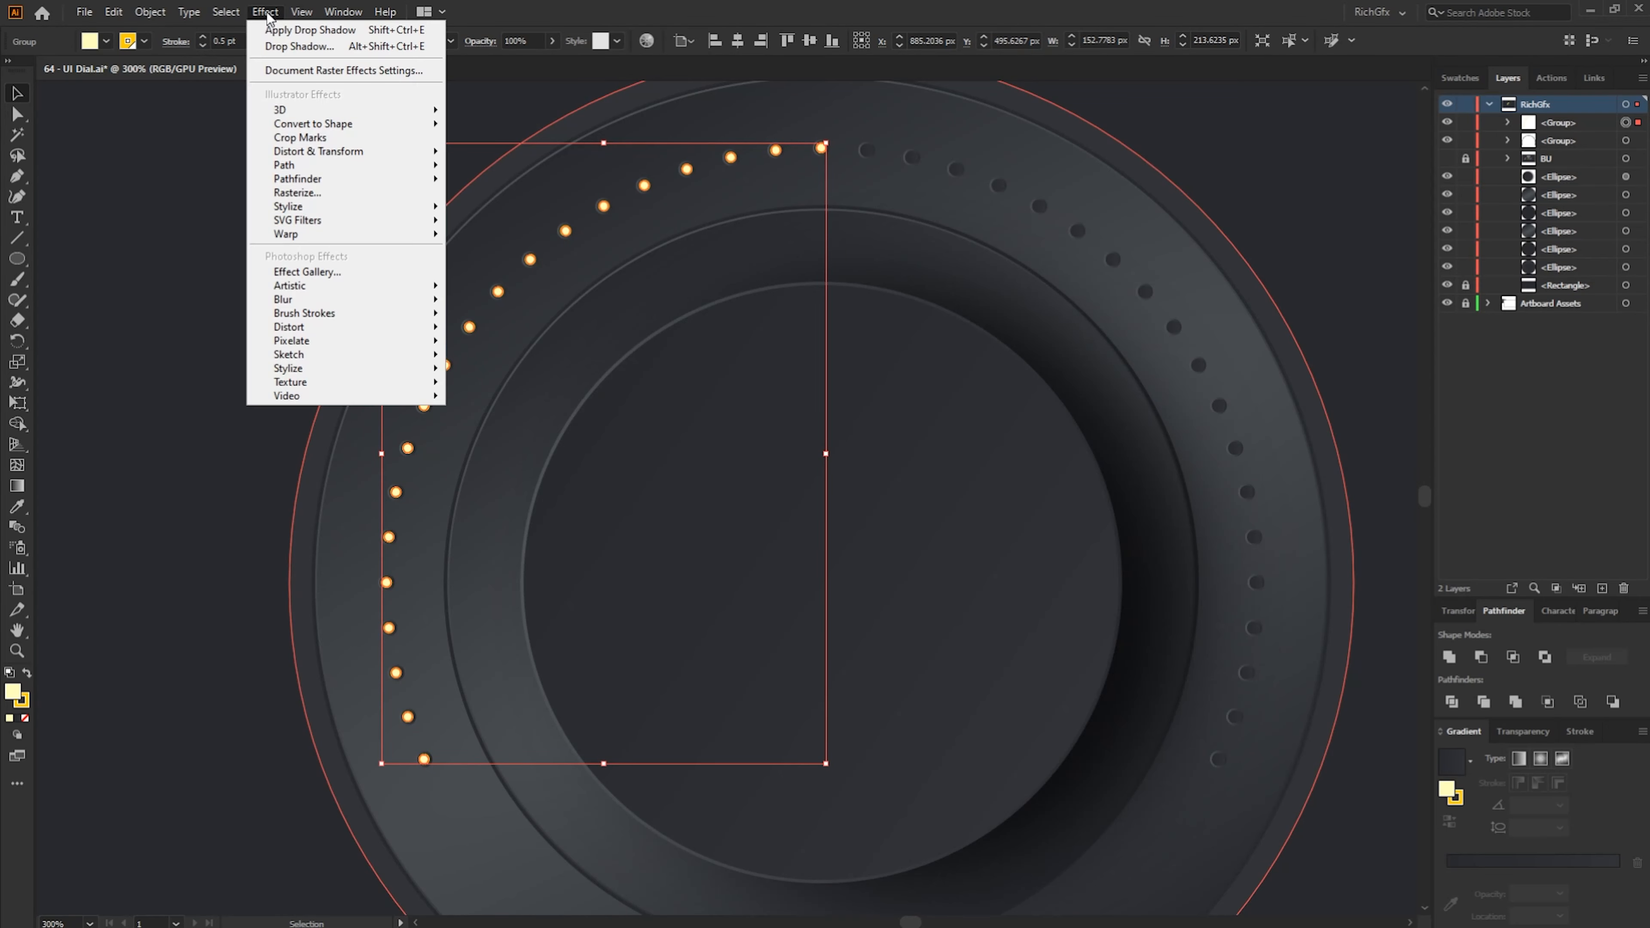
pyautogui.moveTo(328, 210)
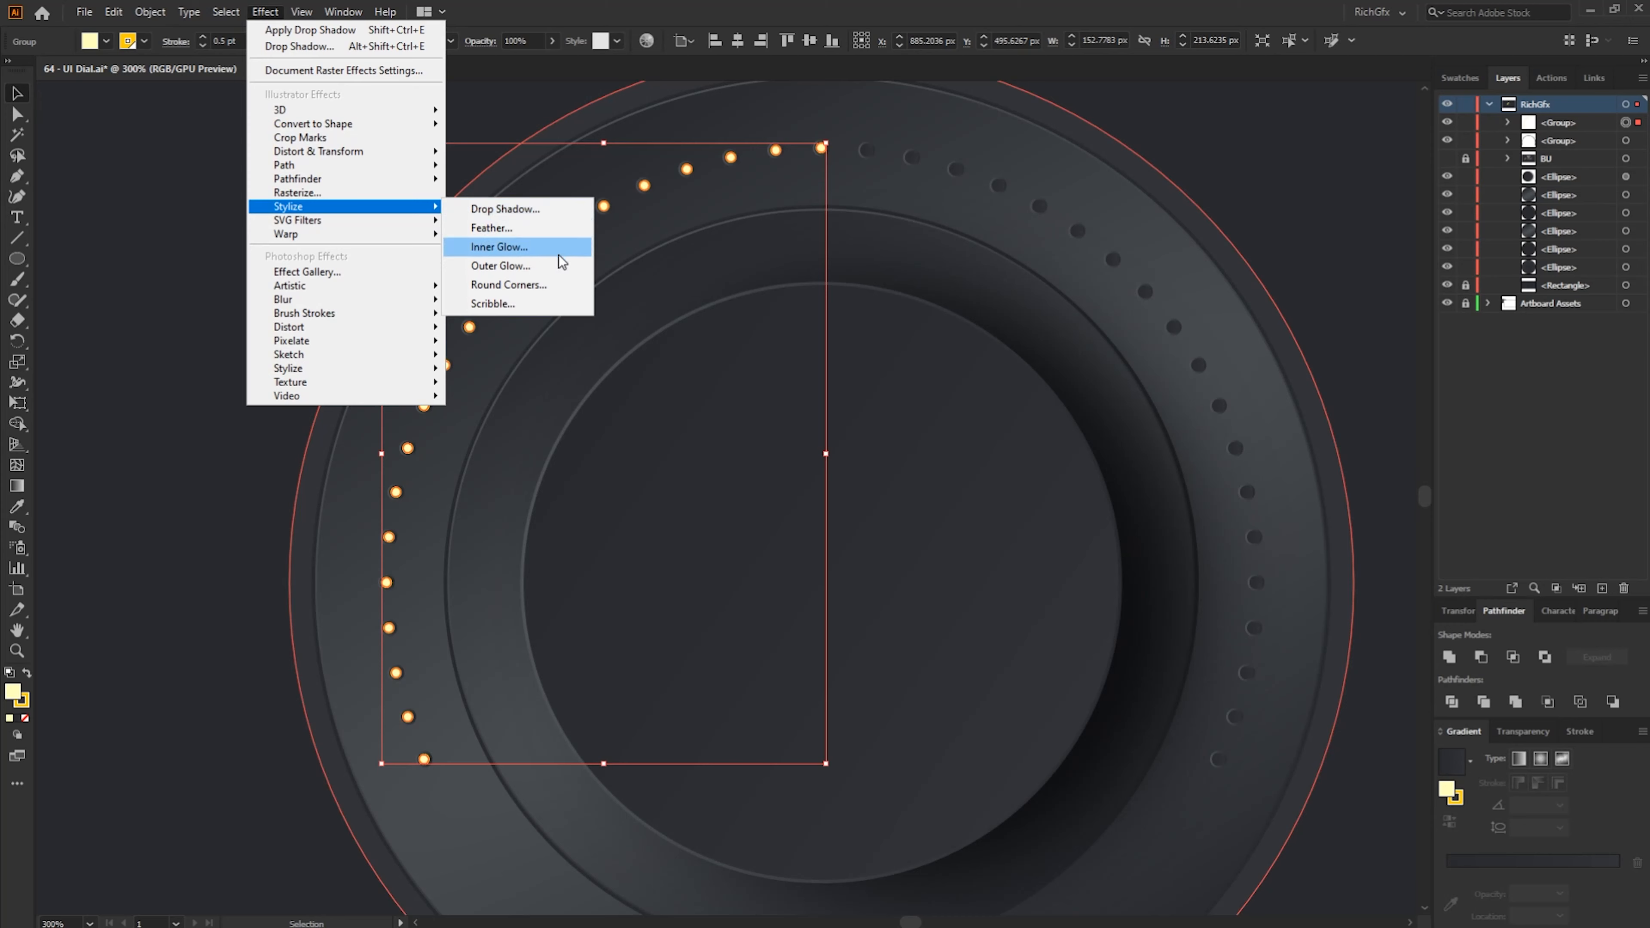
pyautogui.click(549, 265)
pyautogui.click(1102, 400)
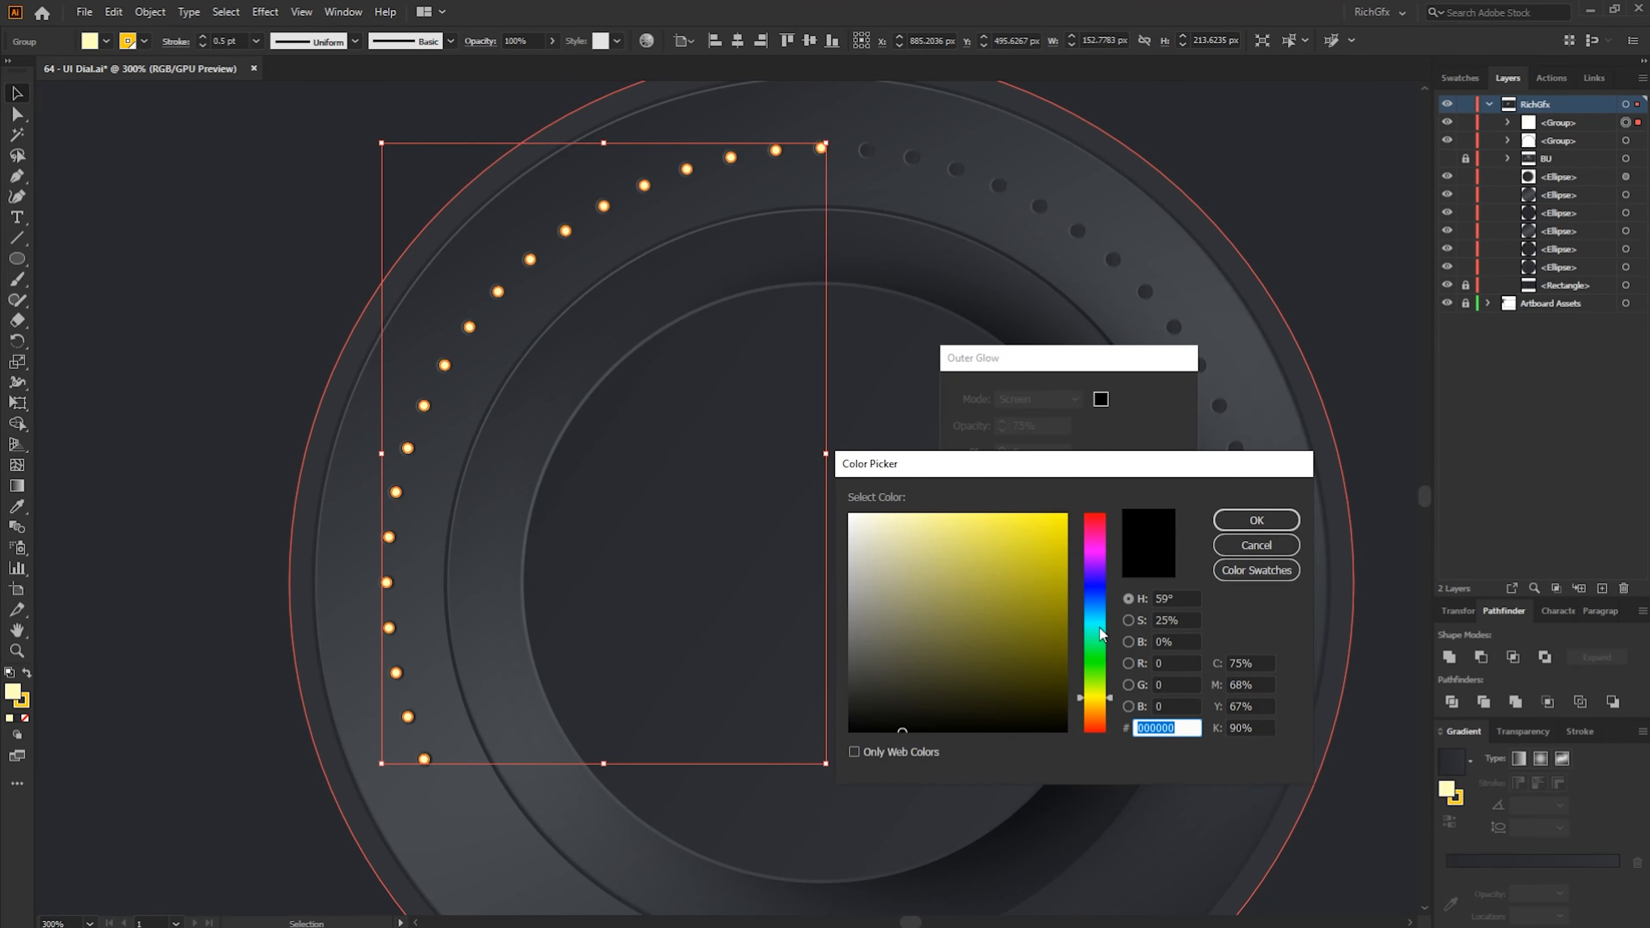
pyautogui.click(1256, 571)
pyautogui.click(910, 684)
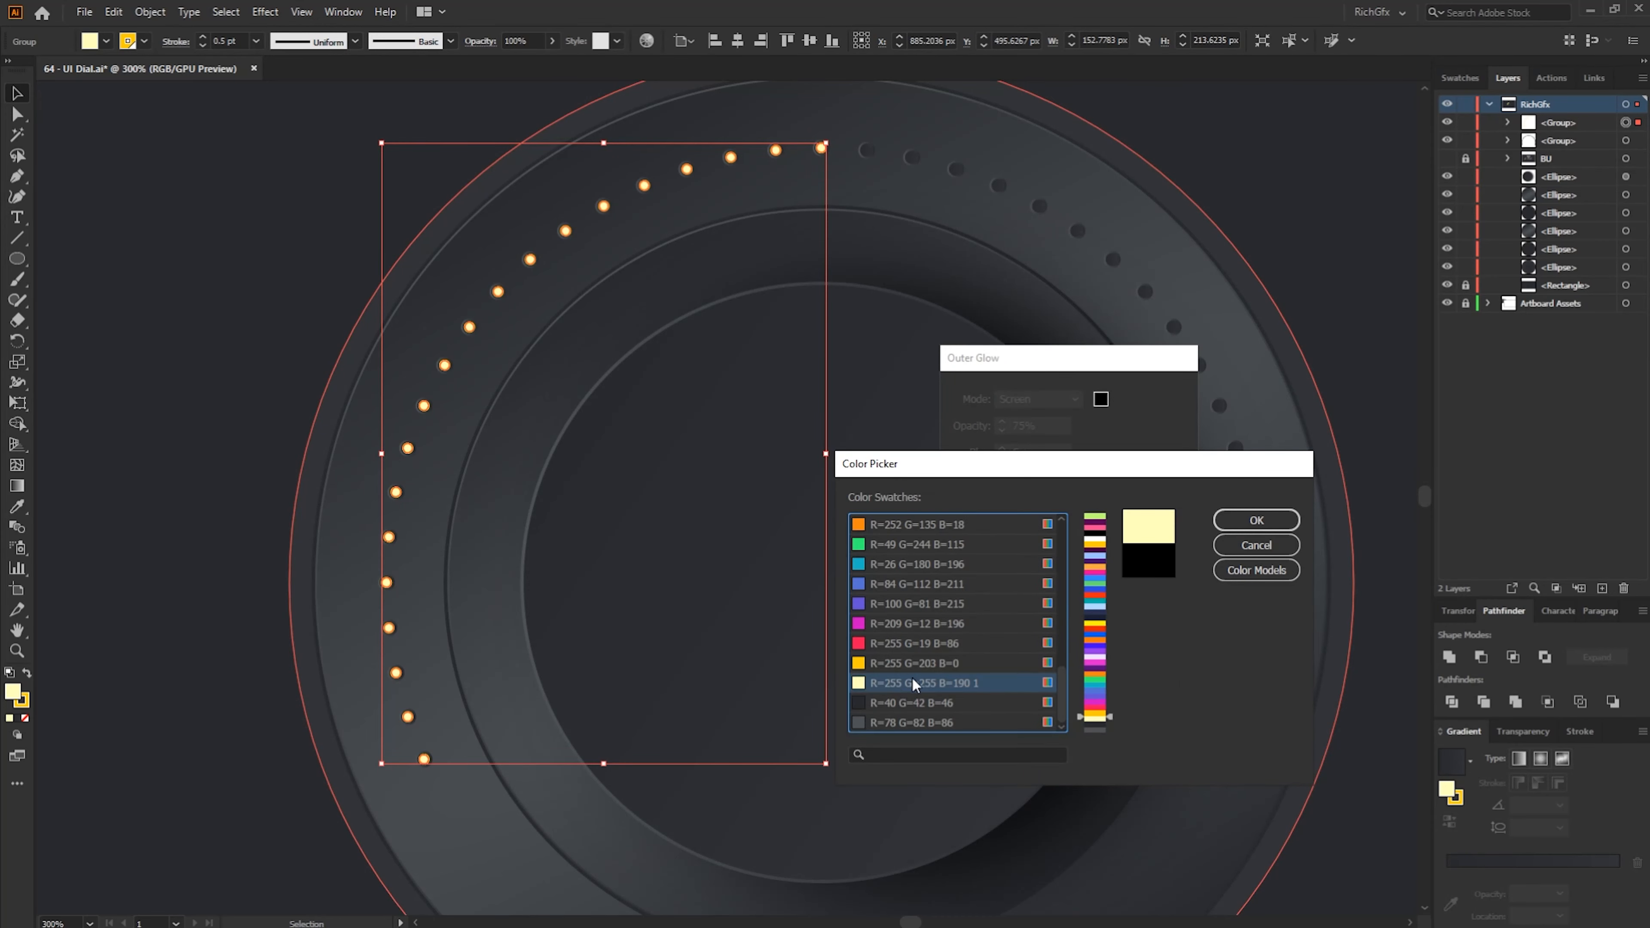
pyautogui.click(1257, 520)
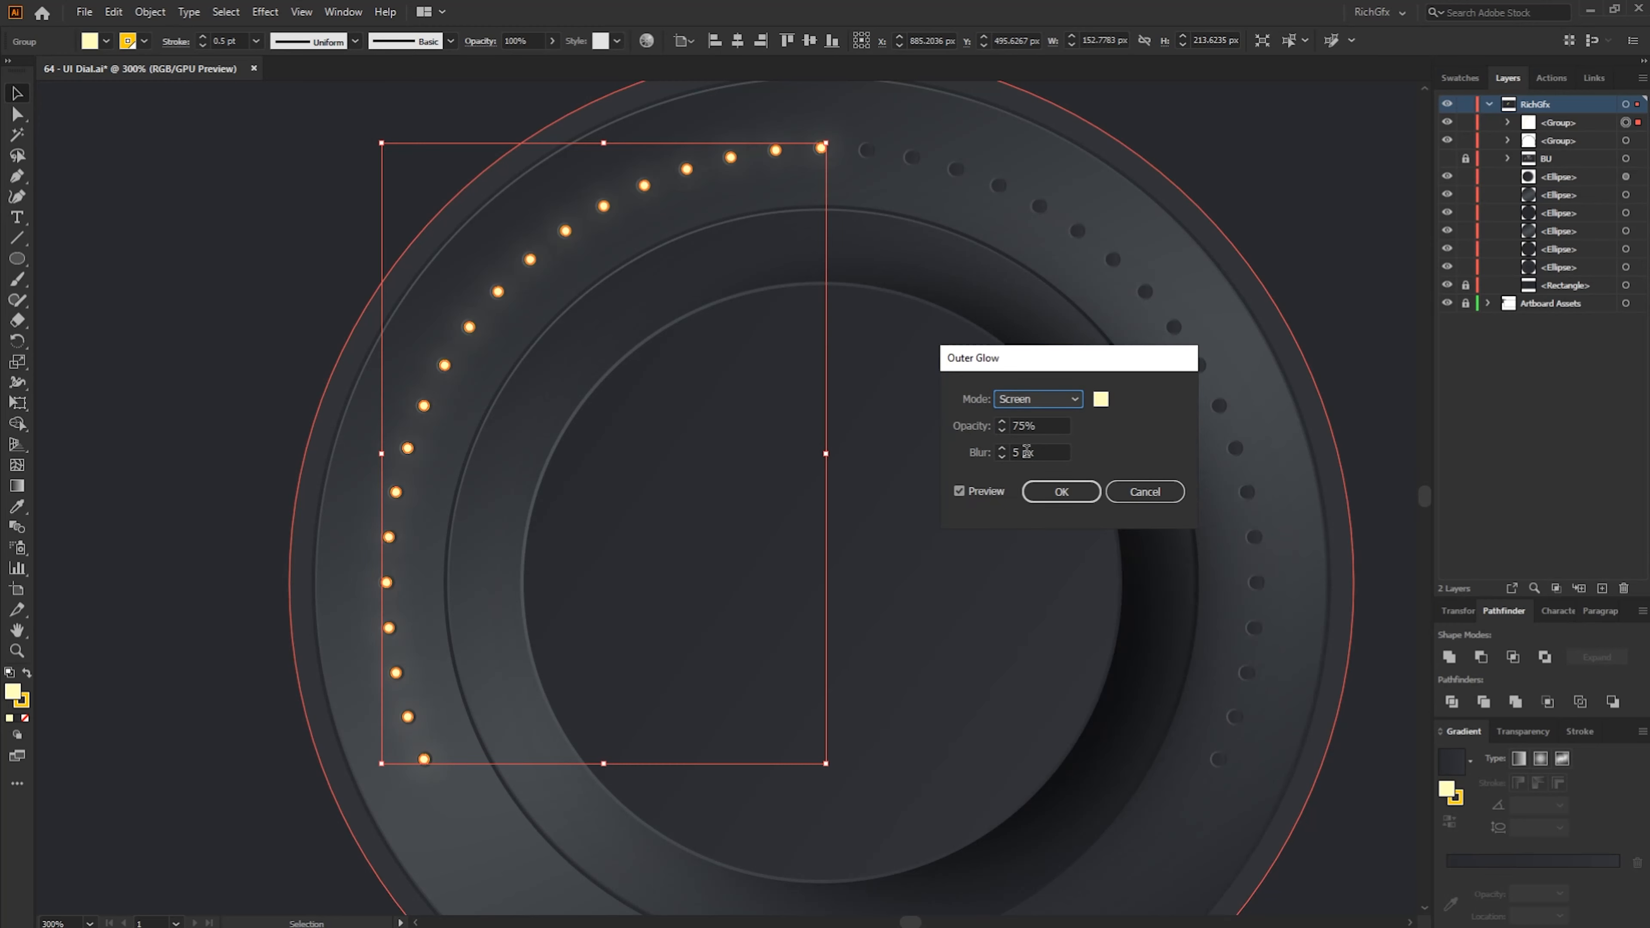
# Set the dot group's glow blur to 4 px, apply the effect and deselect the group
pyautogui.doubleClick(1027, 452)
pyautogui.press('Down')
pyautogui.press('Down')
pyautogui.press('Down')
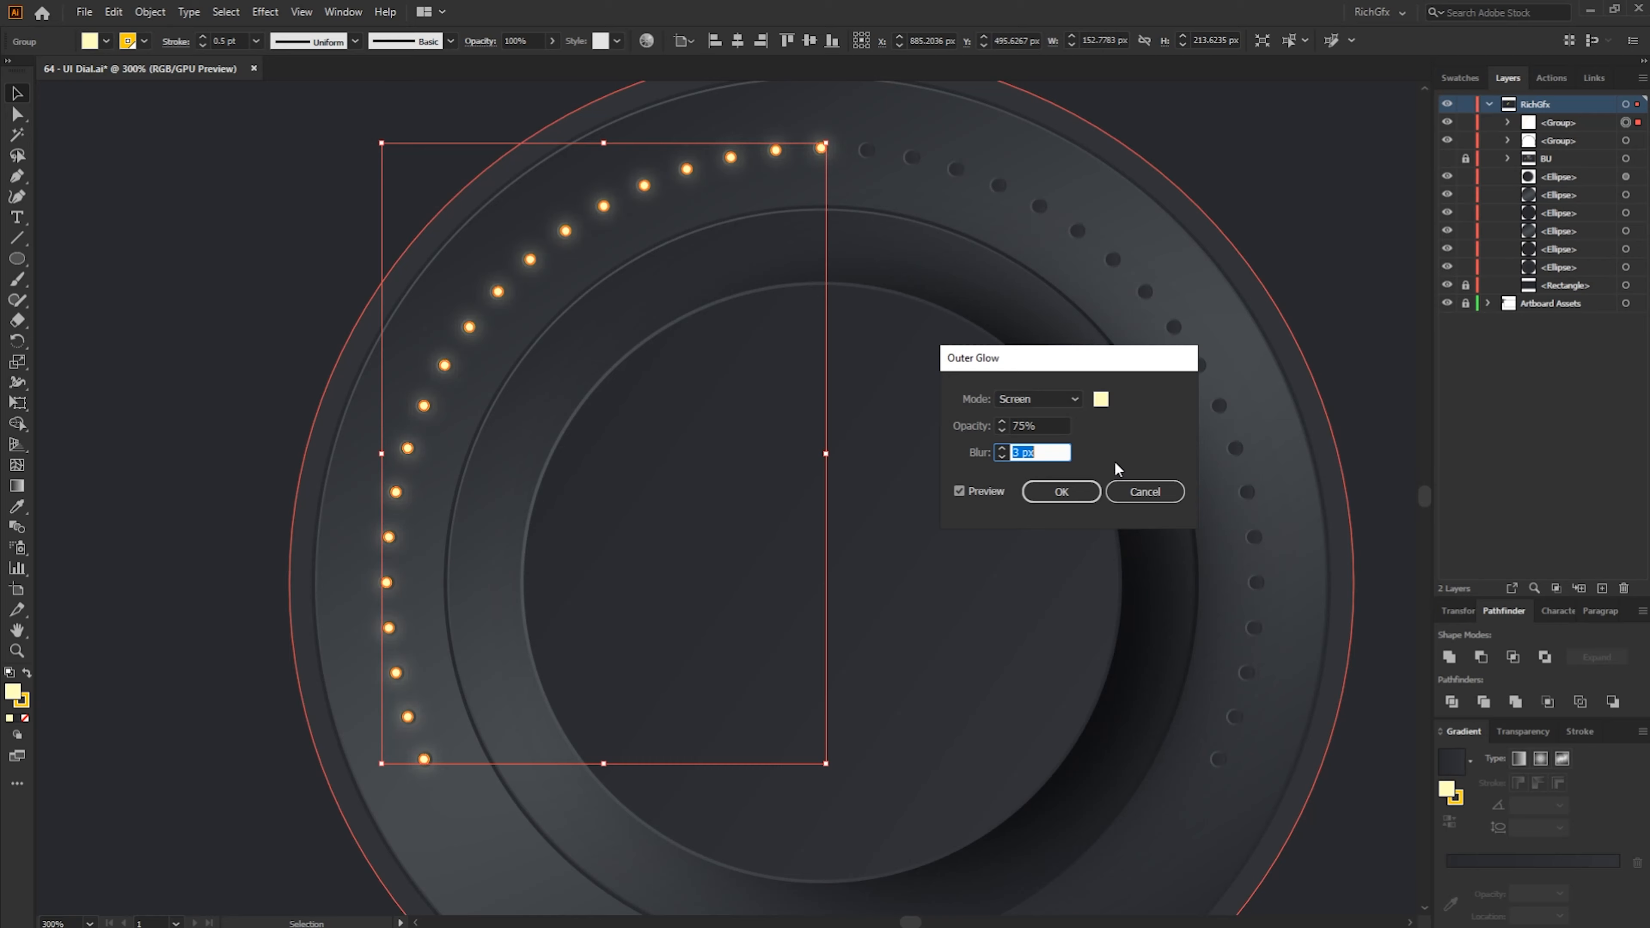
pyautogui.press('Up')
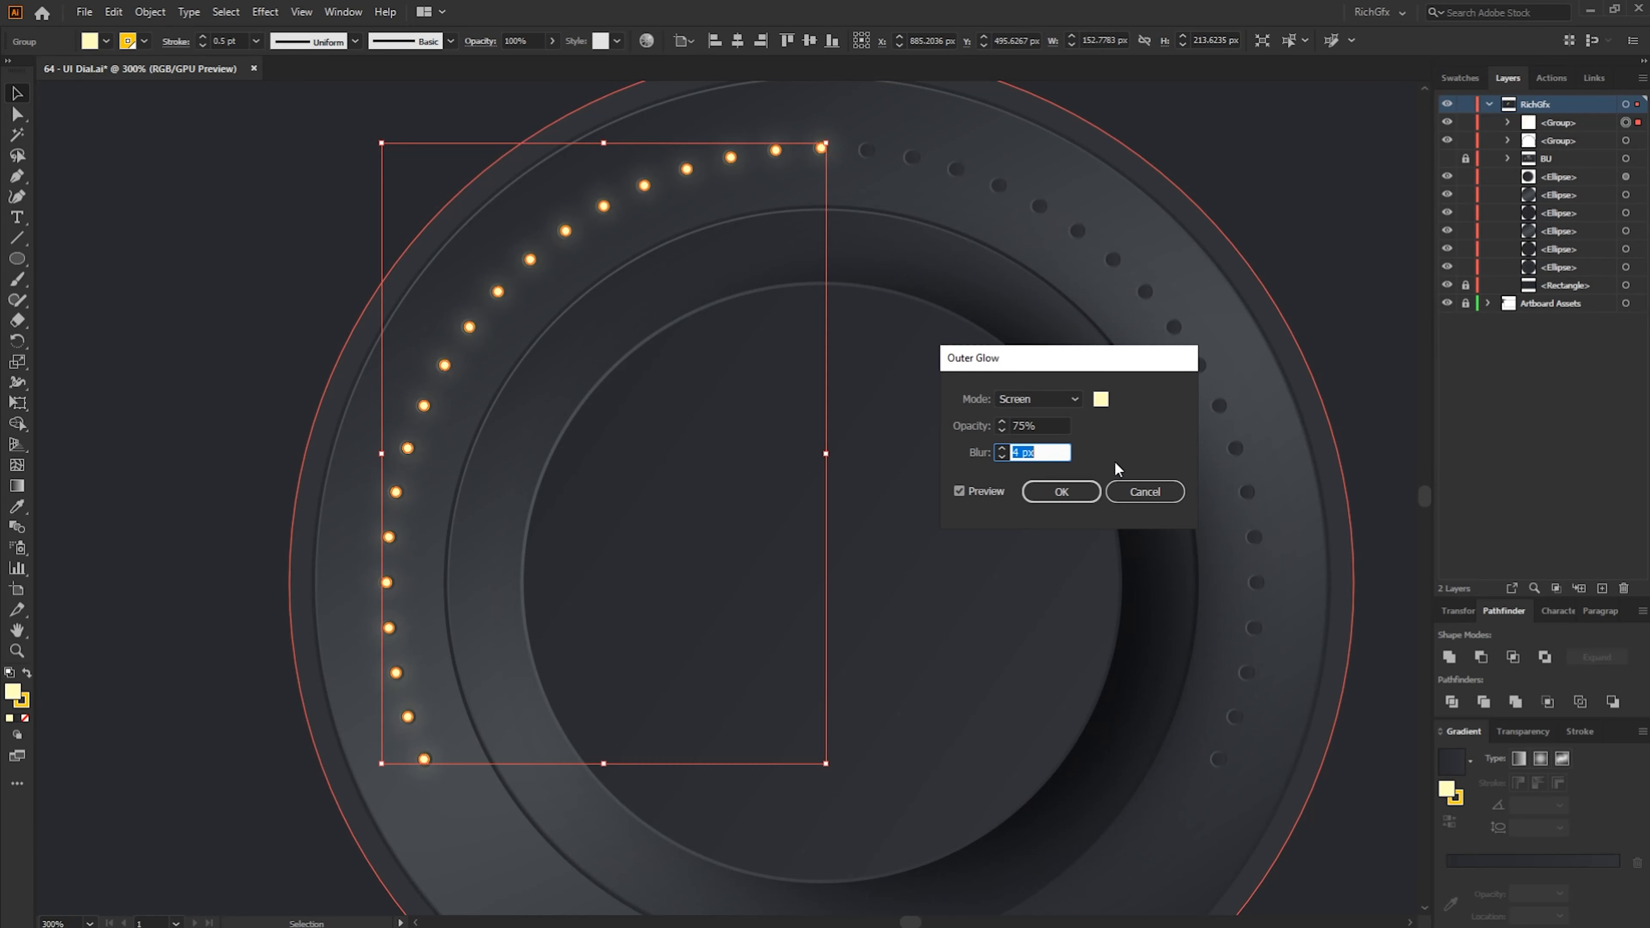
pyautogui.click(1061, 493)
pyautogui.click(1319, 220)
pyautogui.hotkey('ctrl', '-')
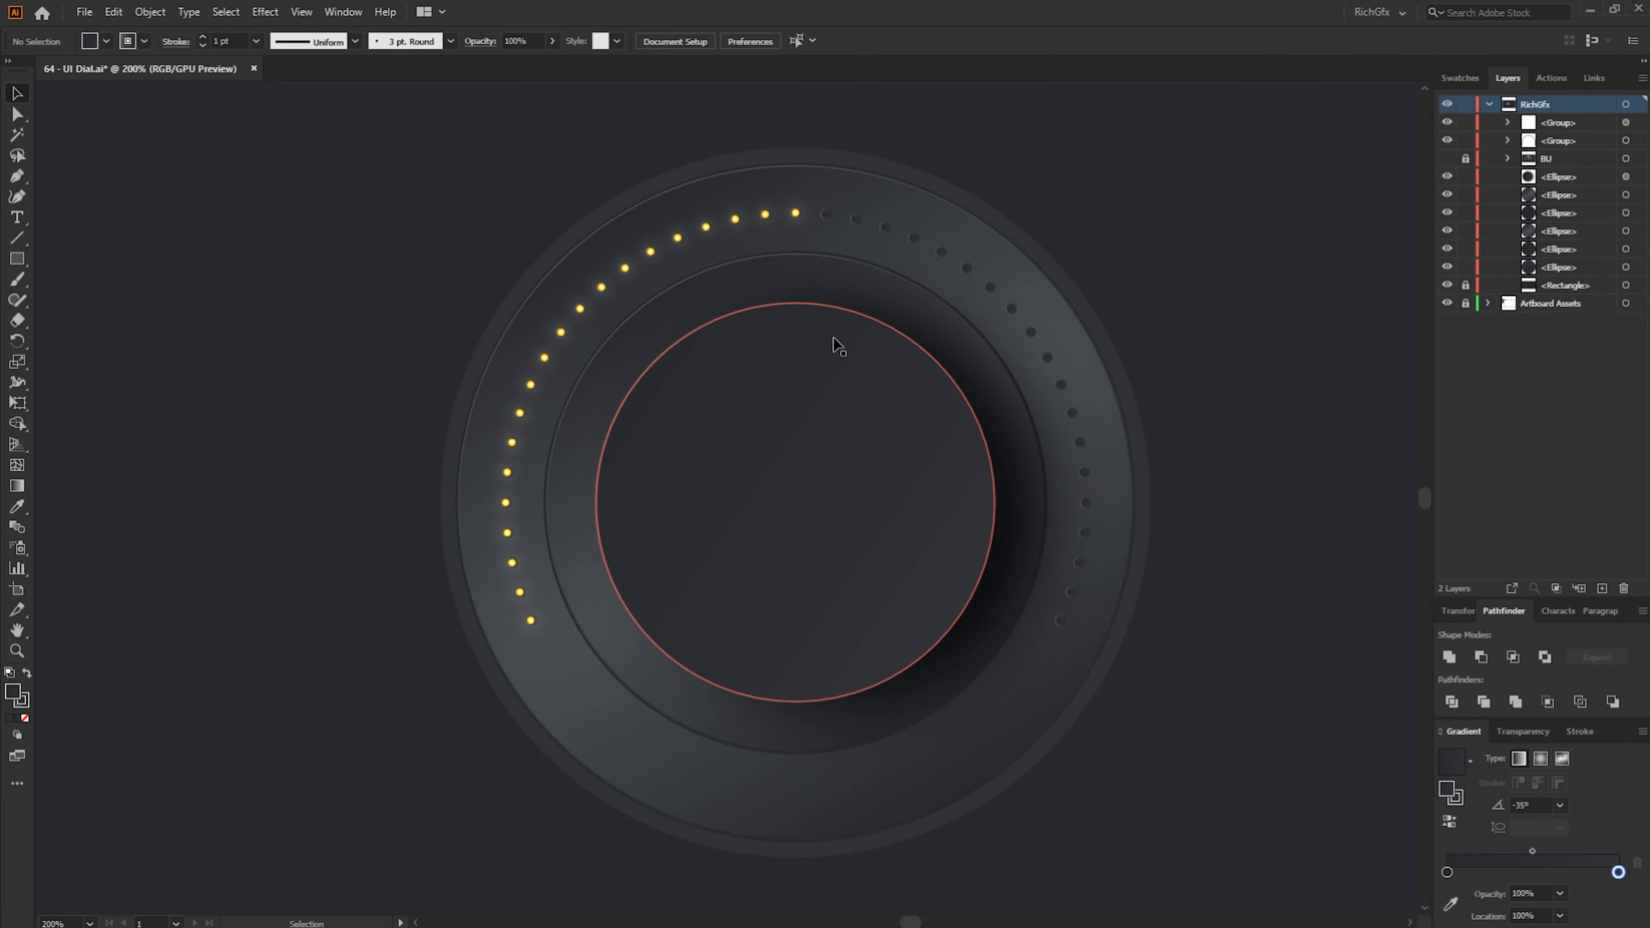
# Draw a narrow vertical rectangle about 5.4 by 20.4 px near the inner knob's upper edge and copy a recessed dot's appearance onto it
pyautogui.scroll(2, 812, 332)
pyautogui.click(18, 258)
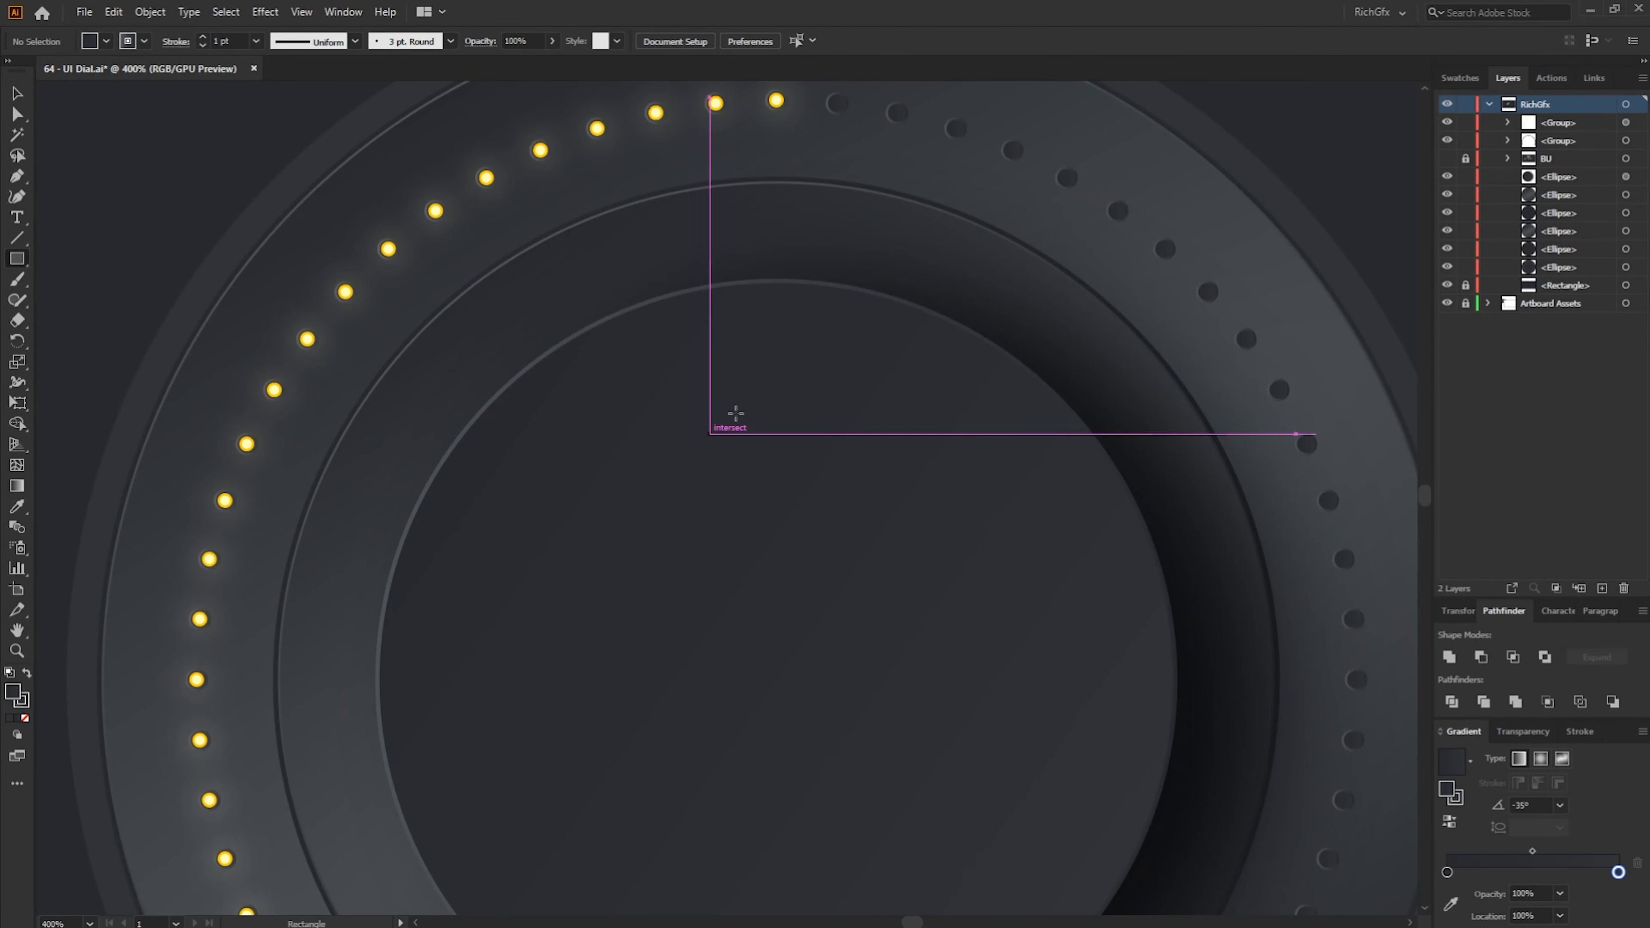
pyautogui.moveTo(755, 330)
pyautogui.mouseDown()
pyautogui.moveTo(776, 423)
pyautogui.moveTo(777, 408)
pyautogui.mouseUp()
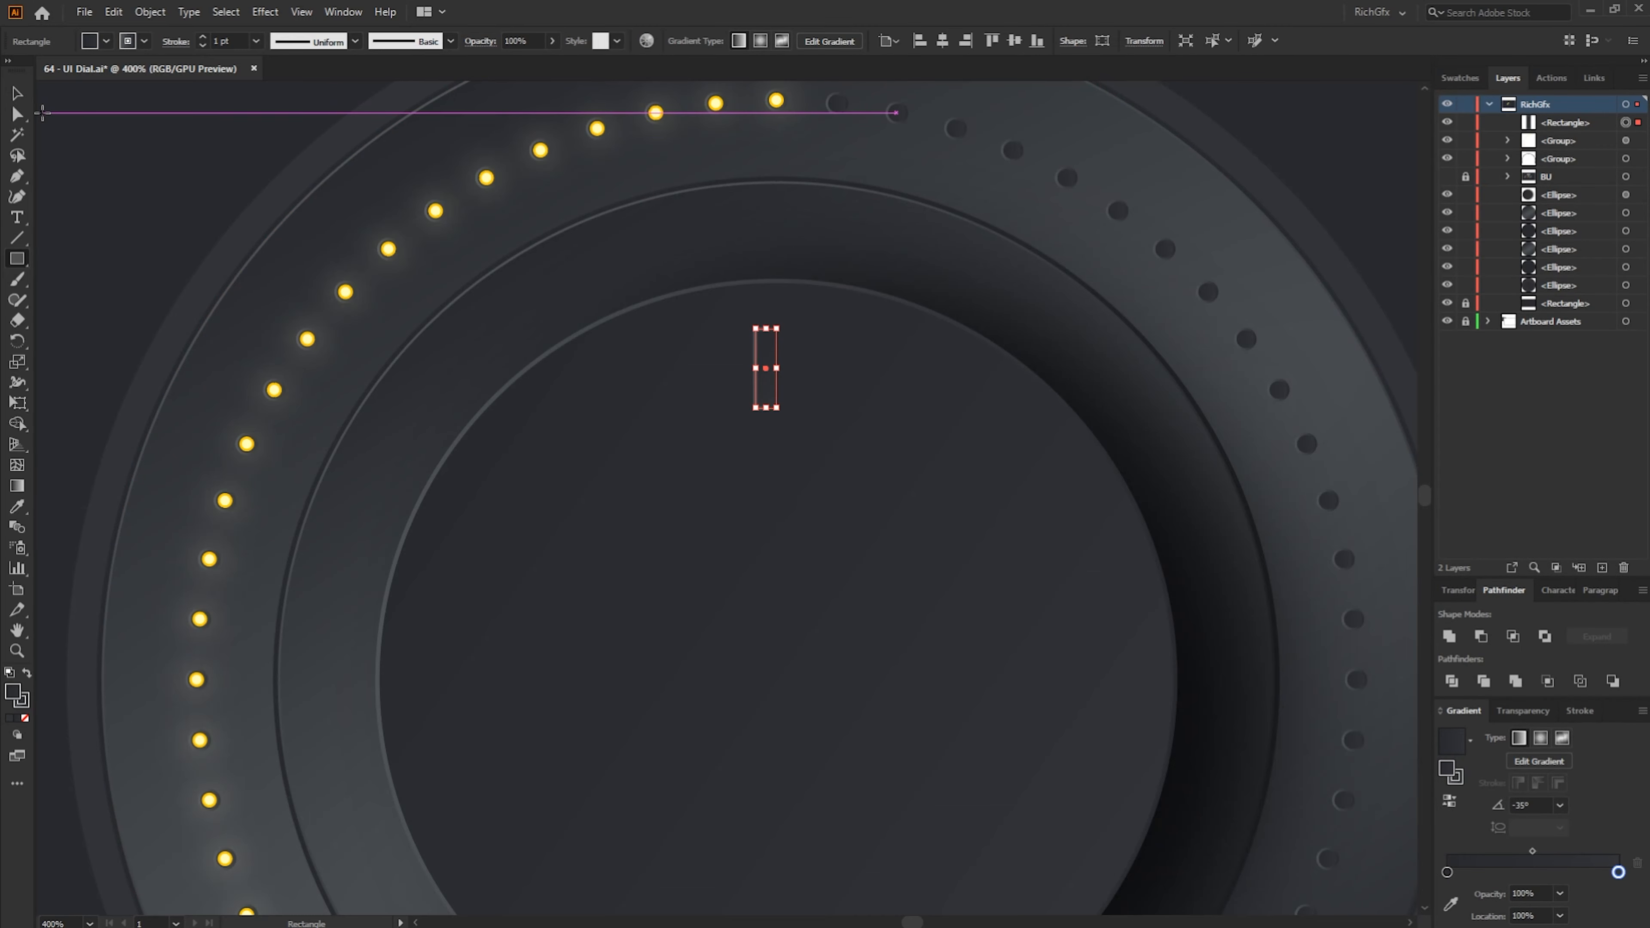
pyautogui.press('i')
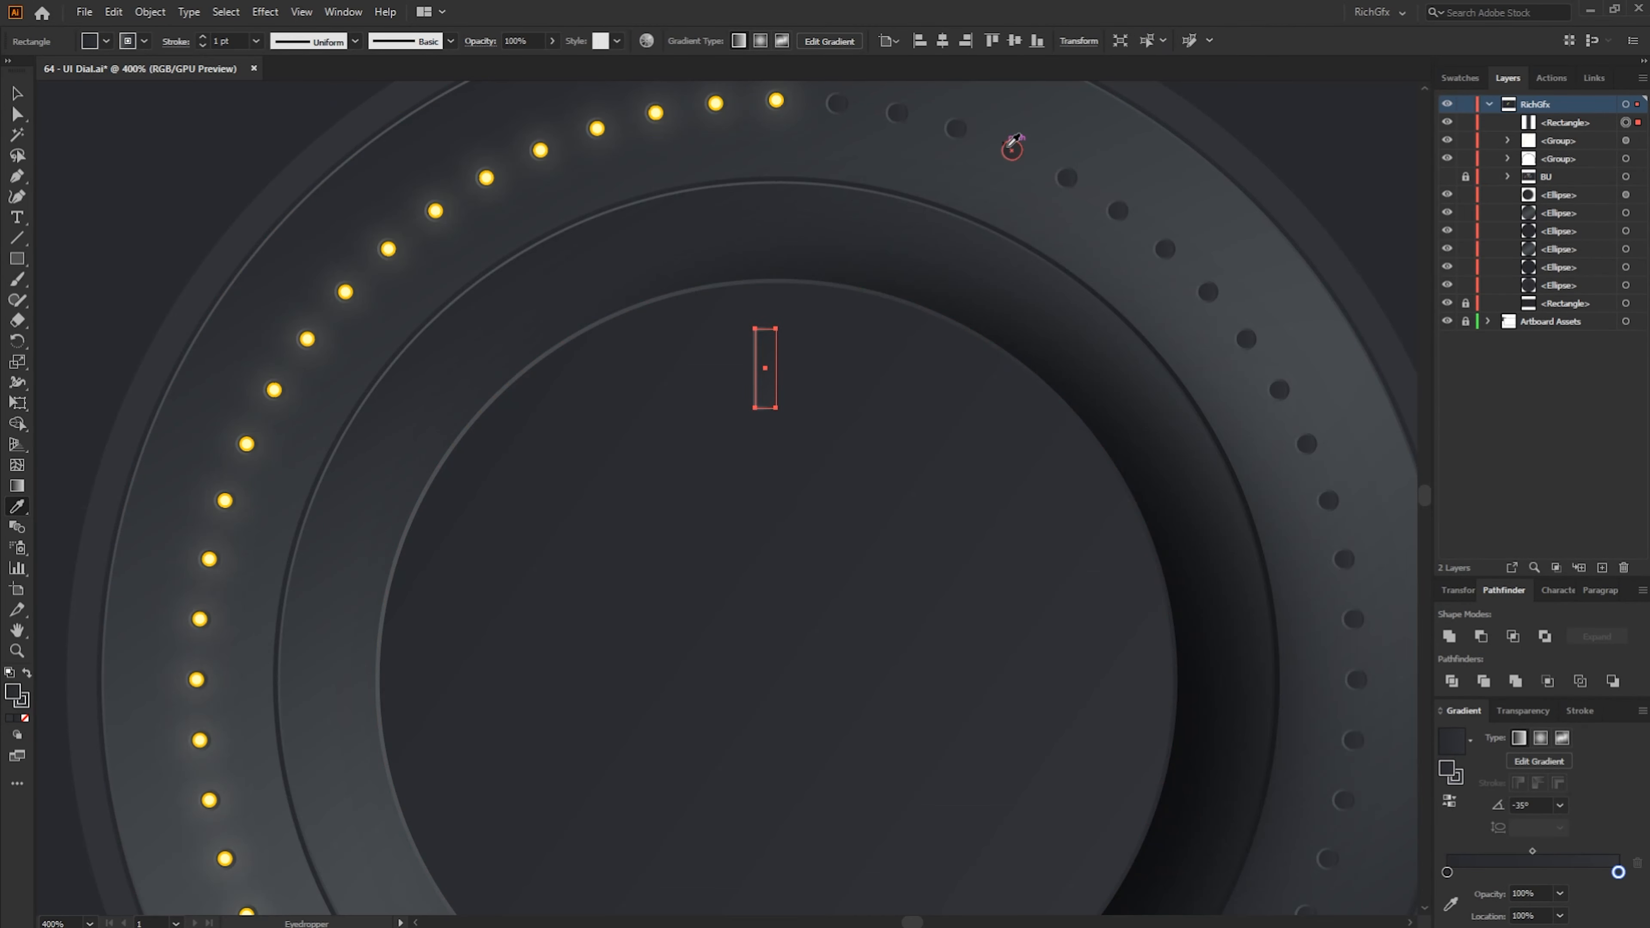
pyautogui.click(1015, 149)
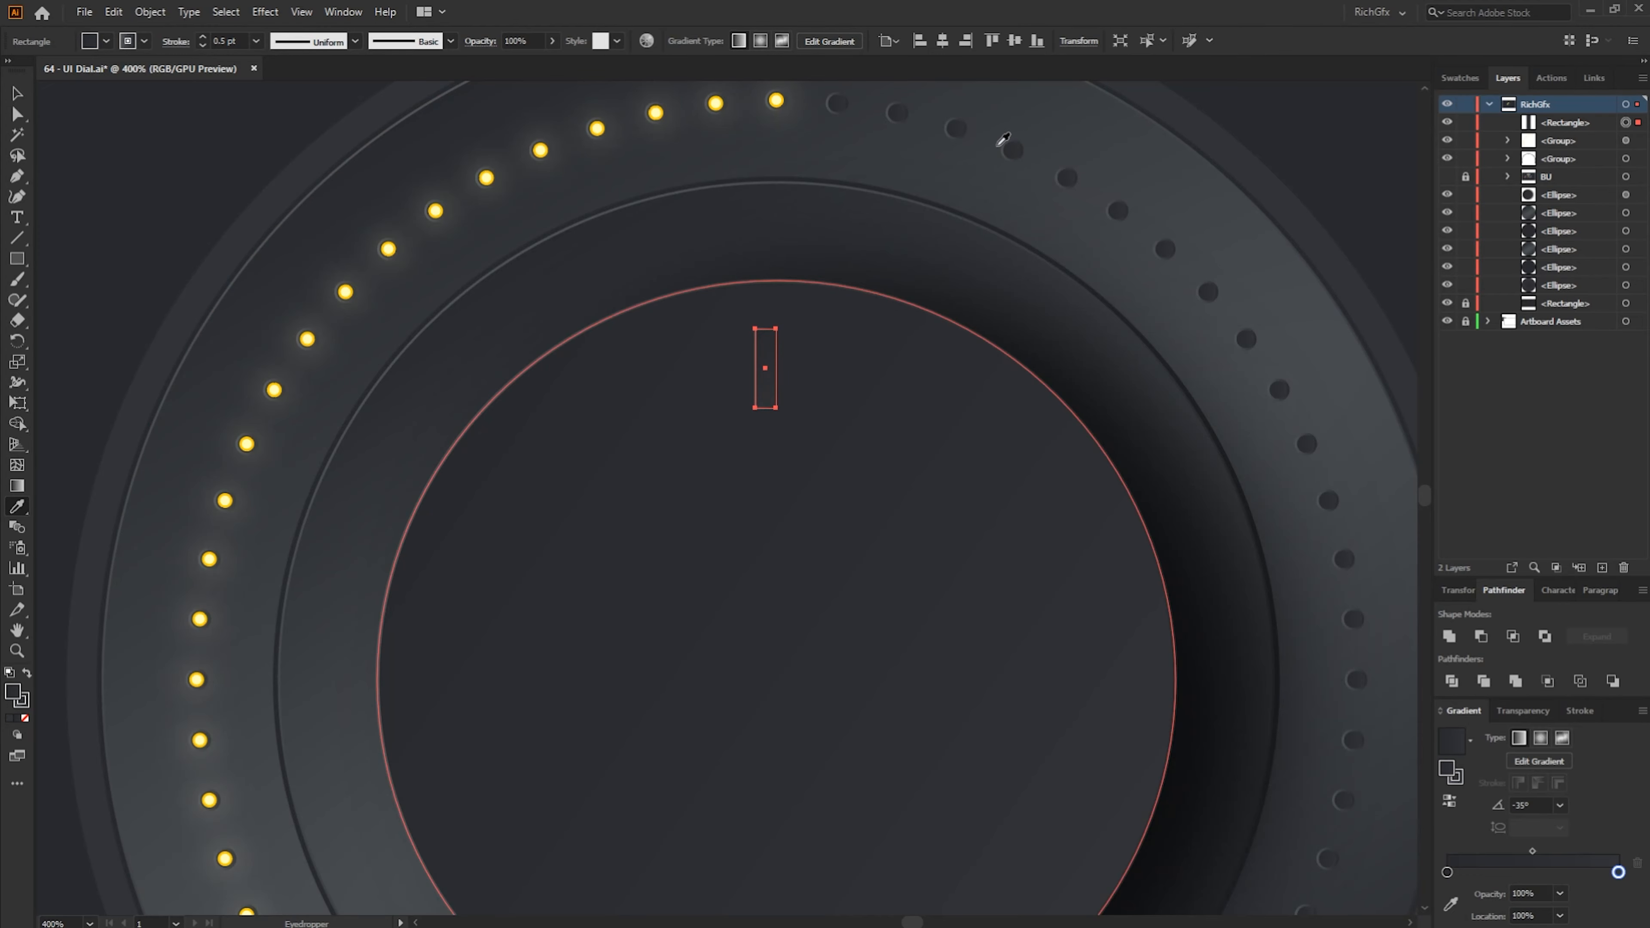
# Centre the small rectangle horizontally on the inner knob circle, using the circle as the key object
pyautogui.click(16, 94)
pyautogui.keyDown('shift'); pyautogui.click(861, 505); pyautogui.keyUp('shift')
pyautogui.click(860, 505)
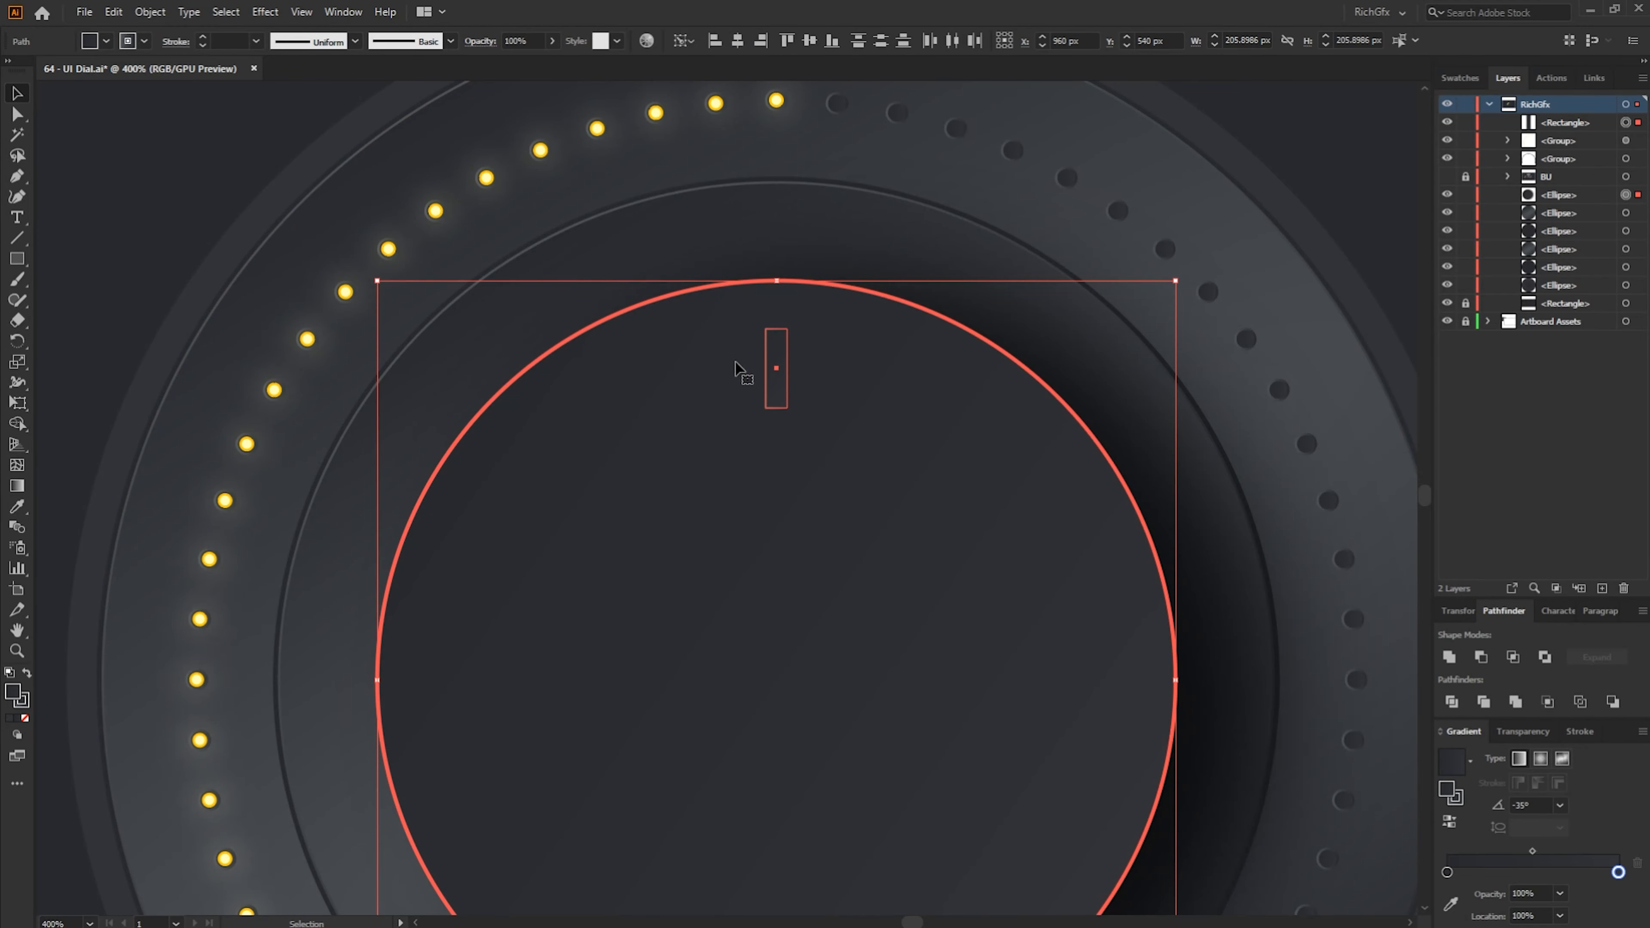
pyautogui.click(165, 198)
# Round the small rectangle's corners fully, to a radius of about 2.7 px, to make a pill shape
pyautogui.scroll(2, 801, 315)
pyautogui.click(747, 358)
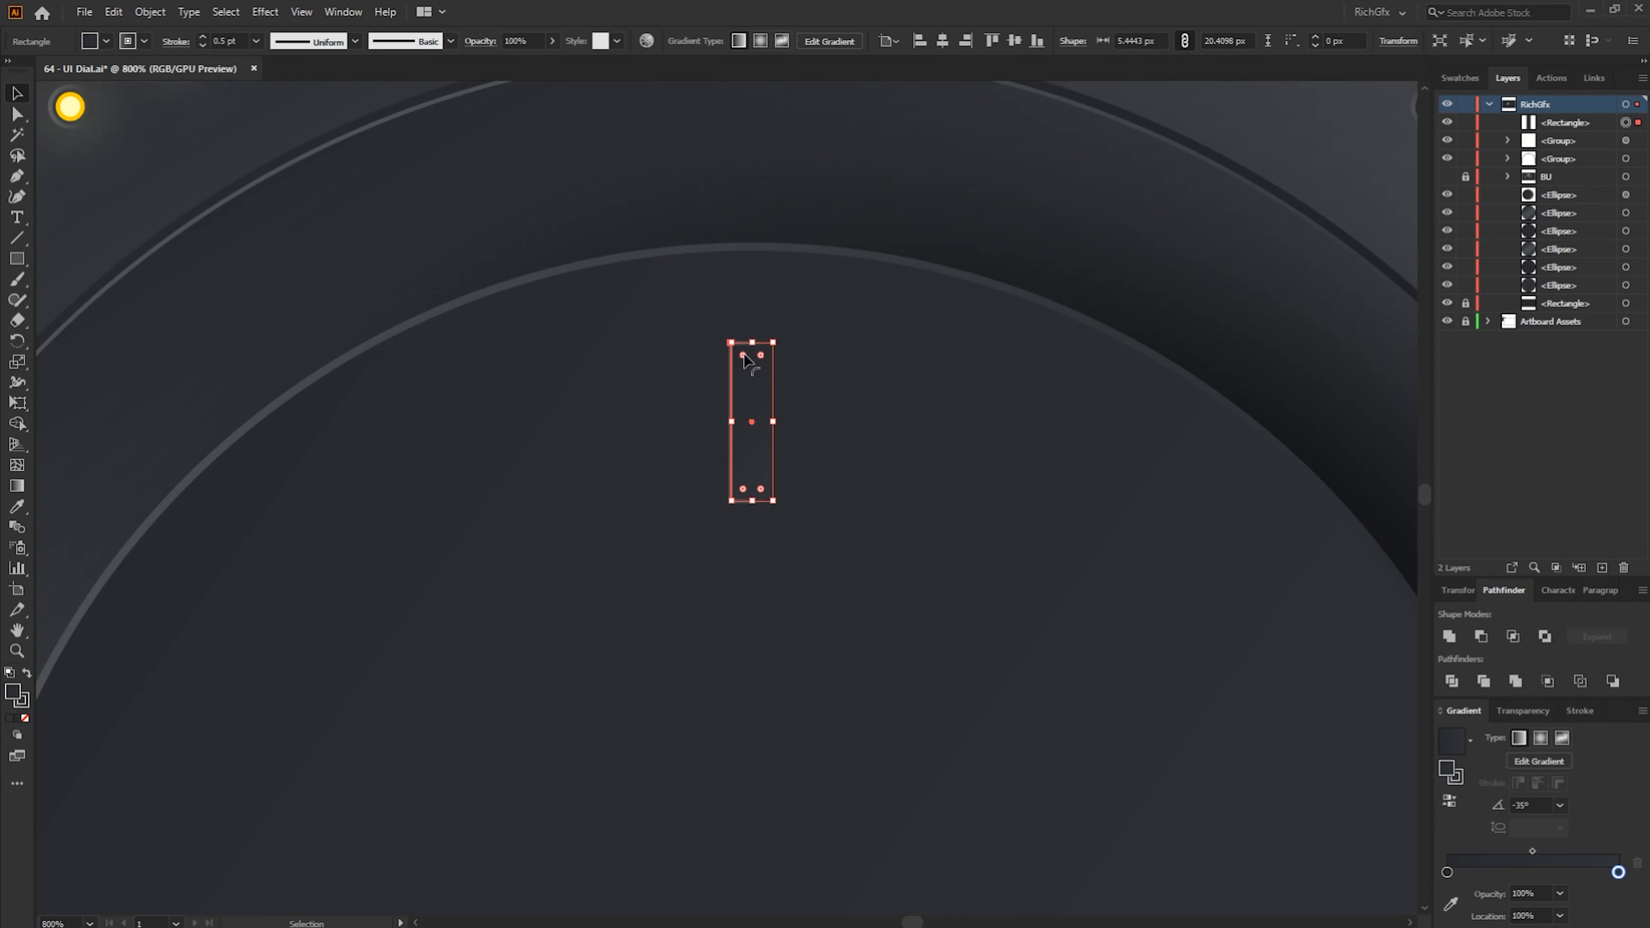
pyautogui.moveTo(744, 355); pyautogui.dragTo(780, 387)
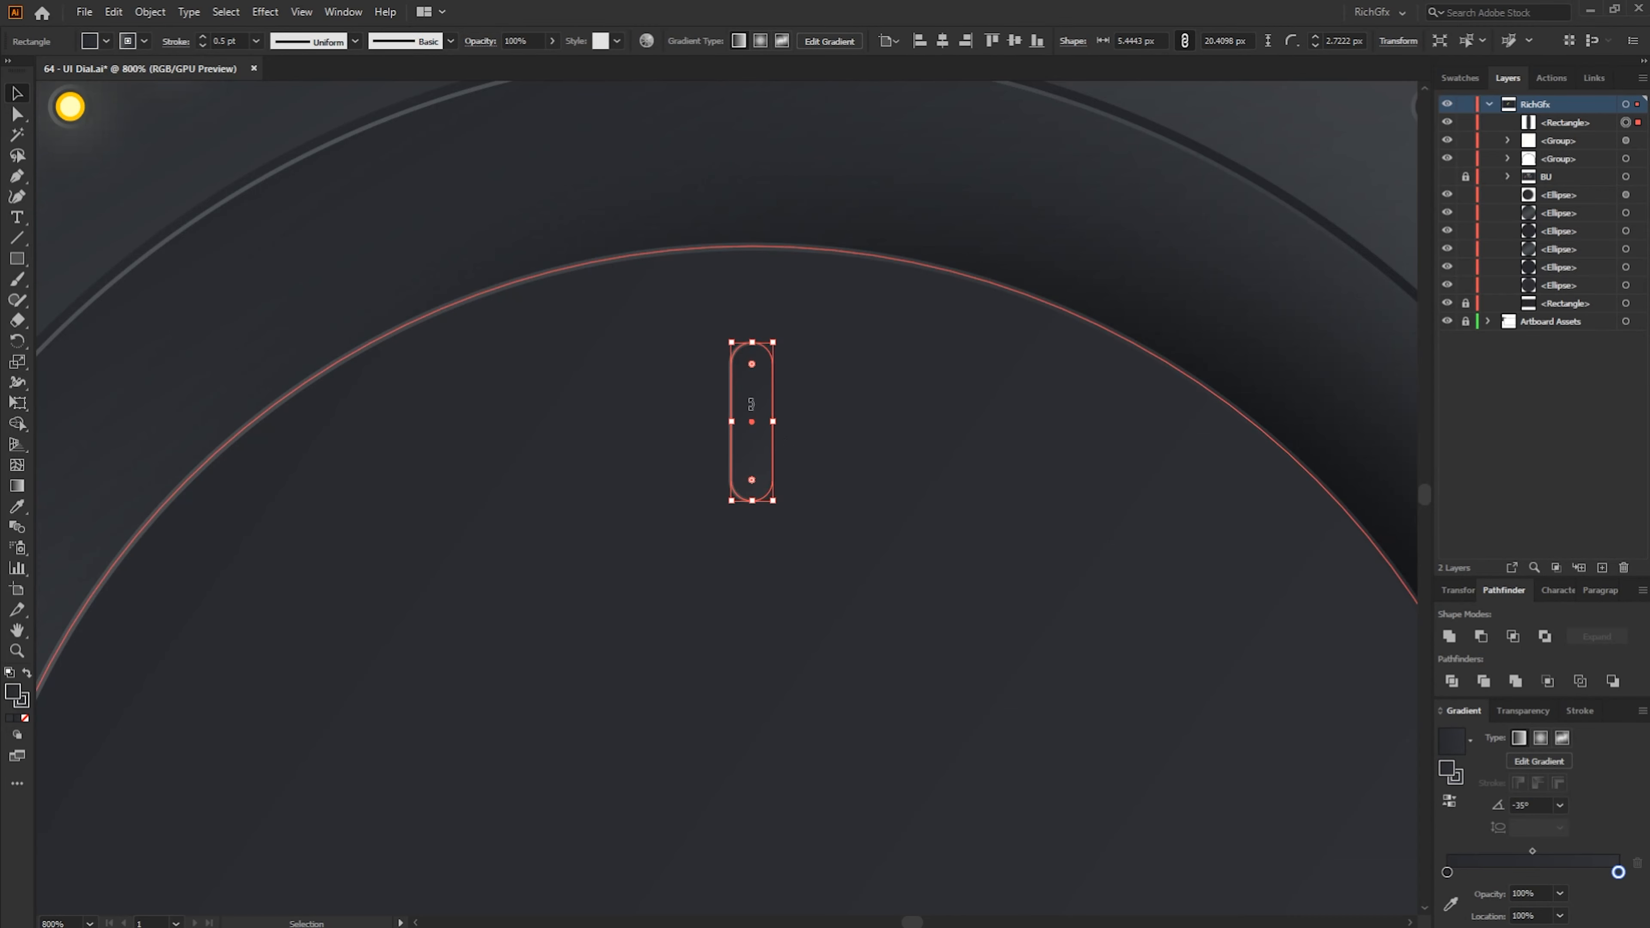
# Create an inset copy of the pill shape with an Offset Path of -1 px and Miter joins
pyautogui.click(159, 13)
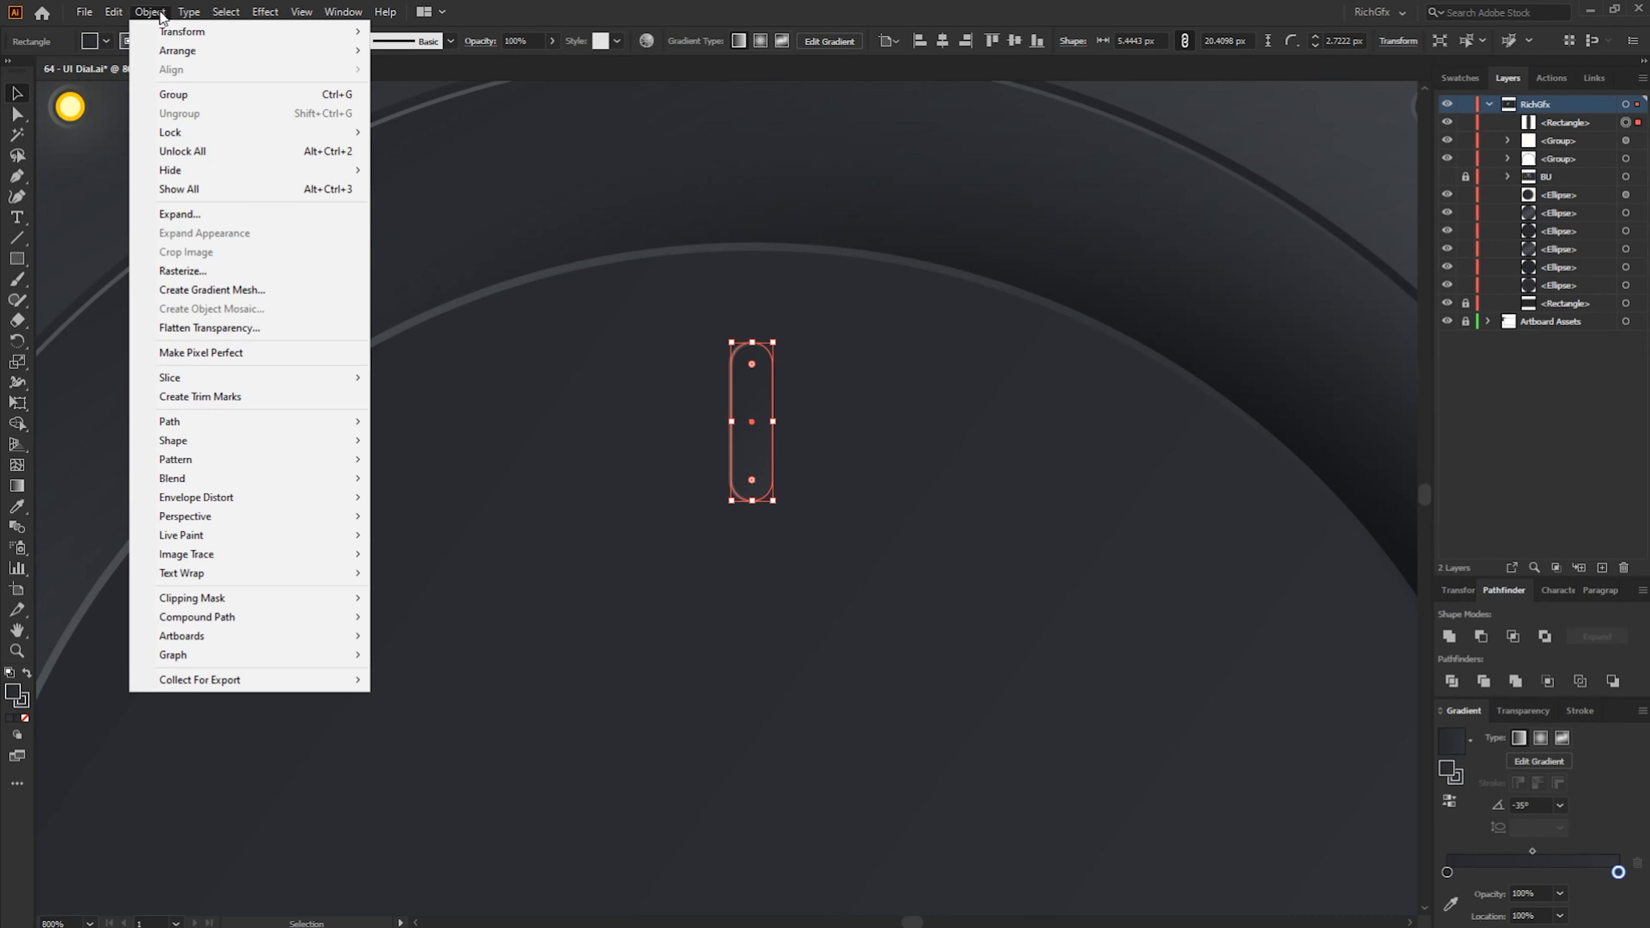
pyautogui.moveTo(273, 421)
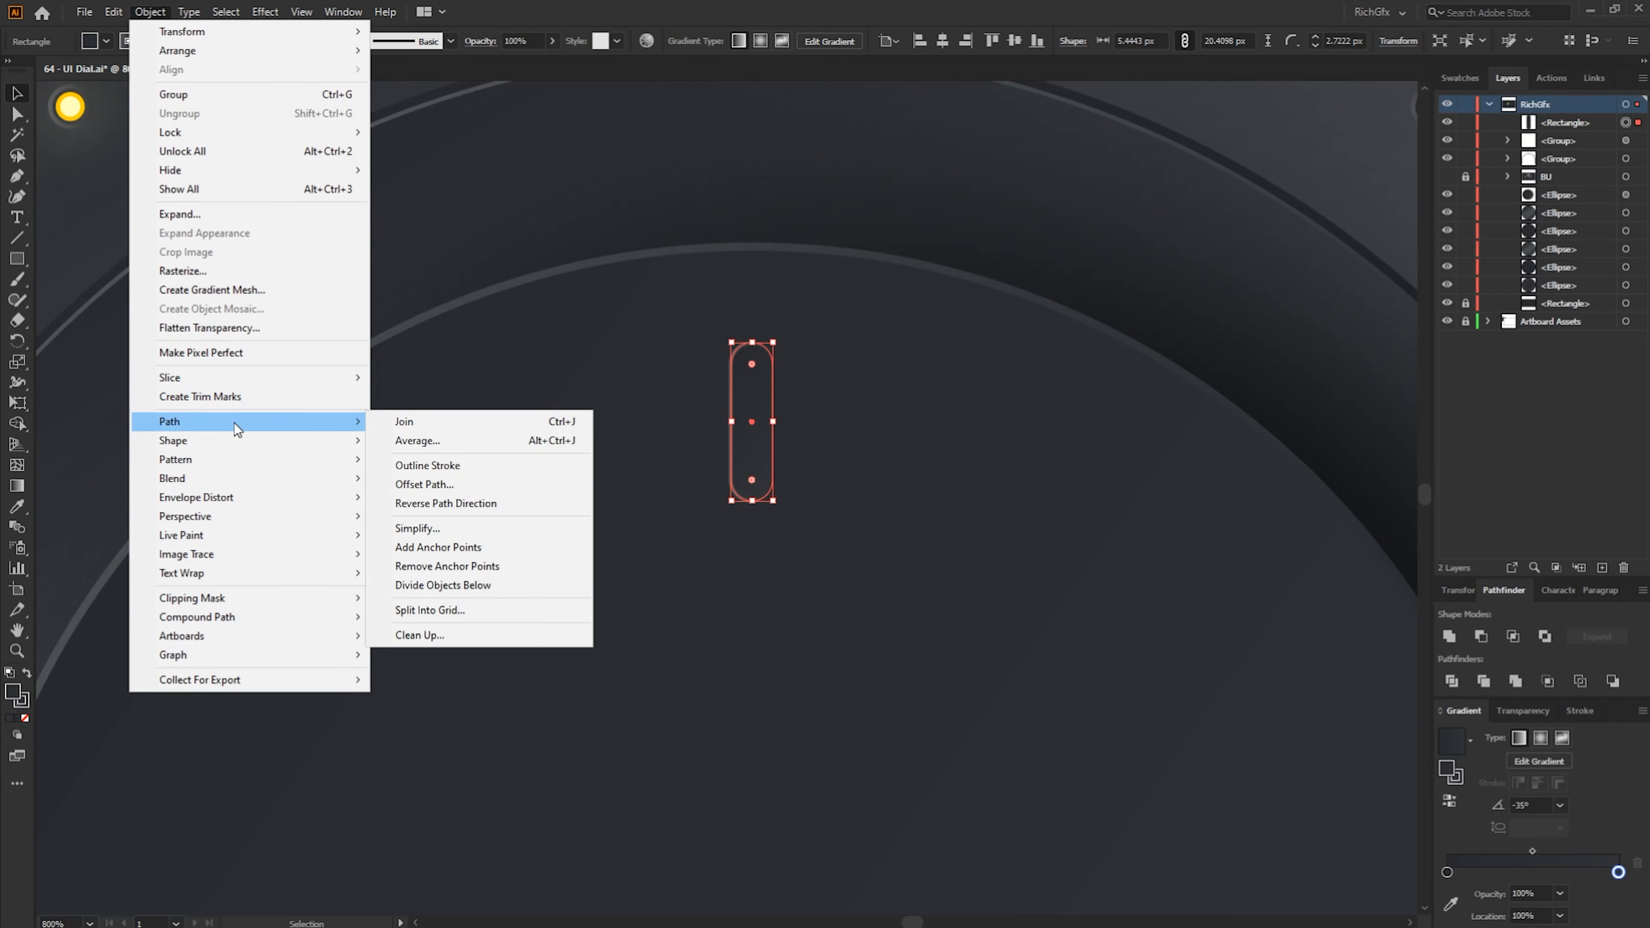
pyautogui.click(497, 482)
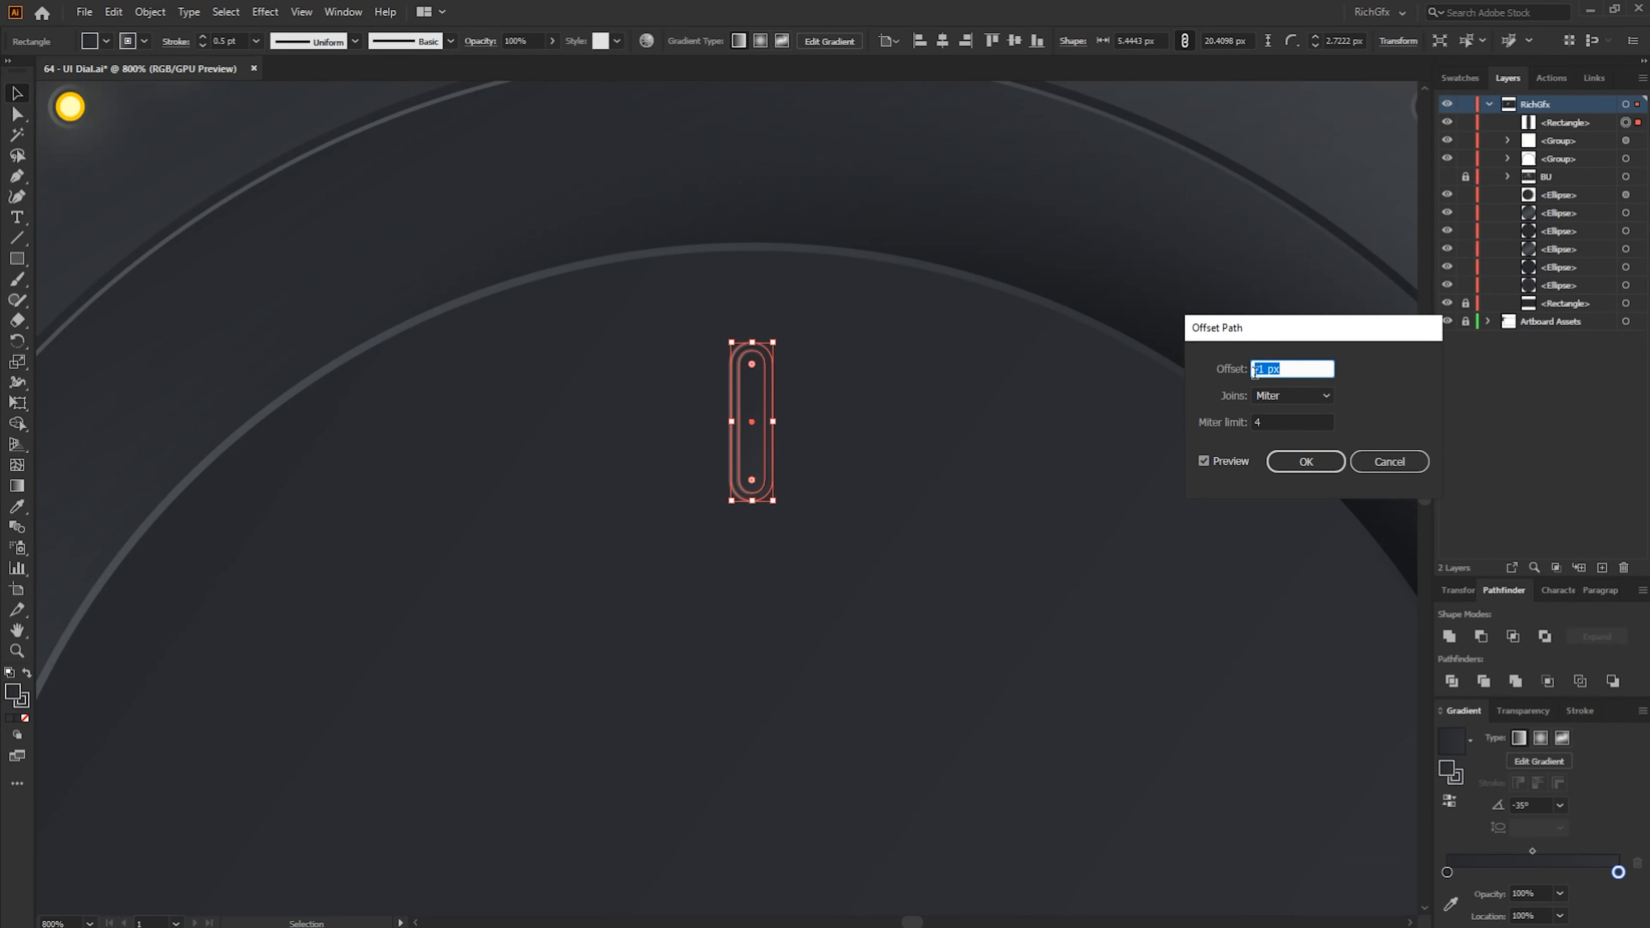
pyautogui.click(1314, 464)
# Copy the pale yellow fill and orange-yellow stroke from the top-centre lit dot onto the inset pill using the Eyedropper
pyautogui.scroll(-1, 1040, 260)
pyautogui.moveTo(1000, 227); pyautogui.dragTo(1045, 514)
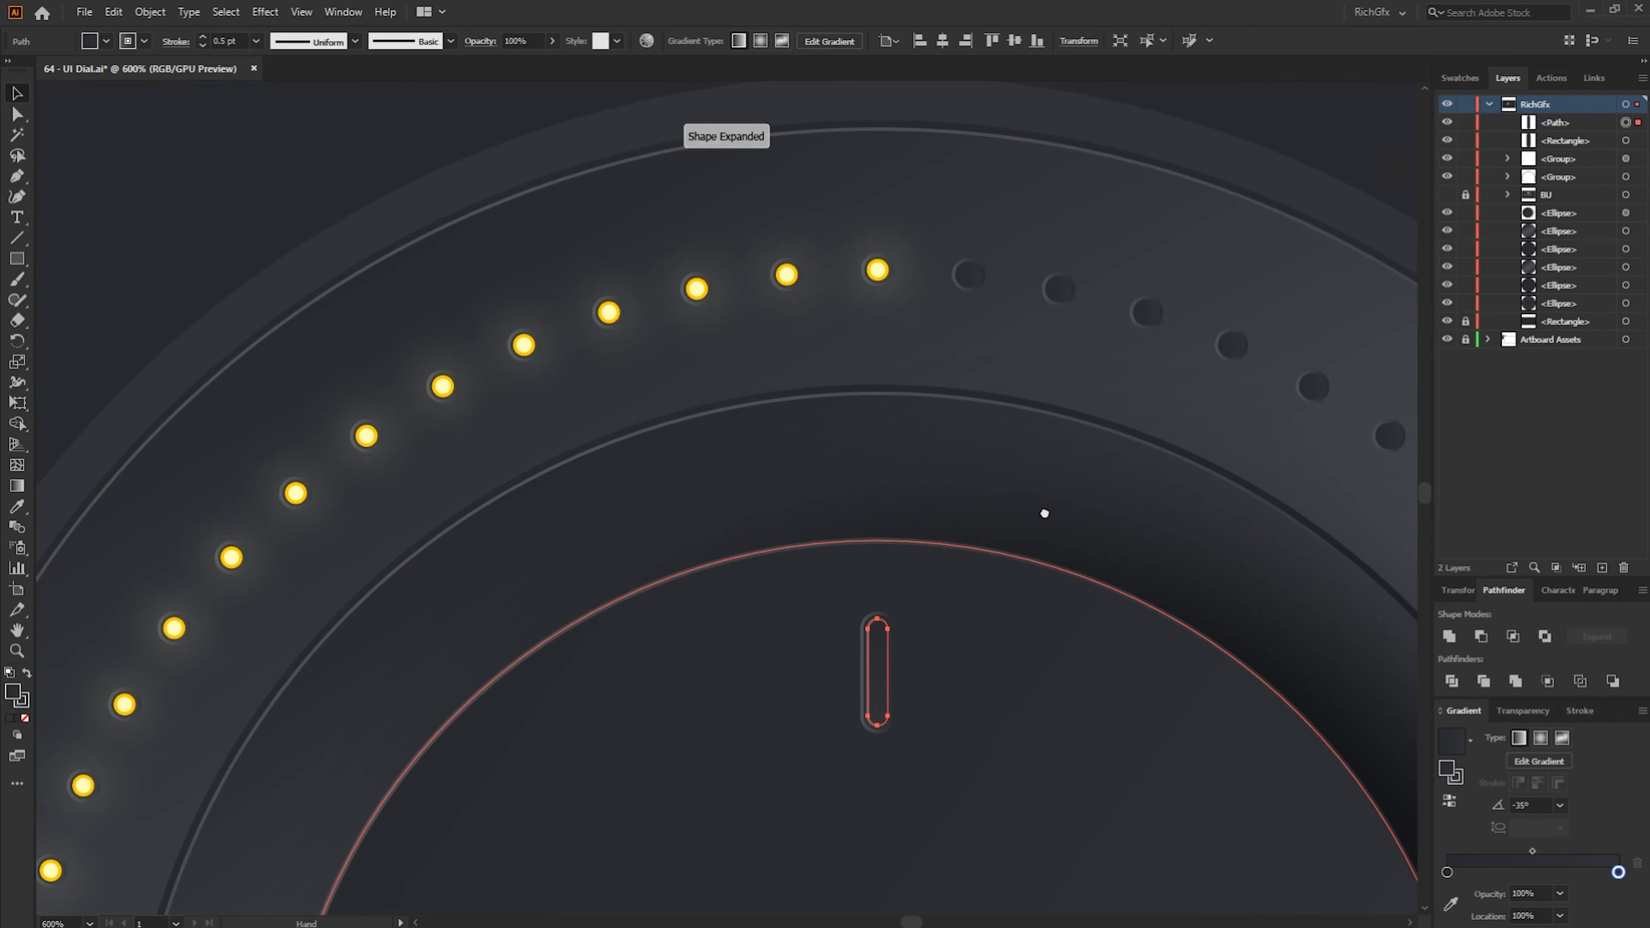
pyautogui.press('i')
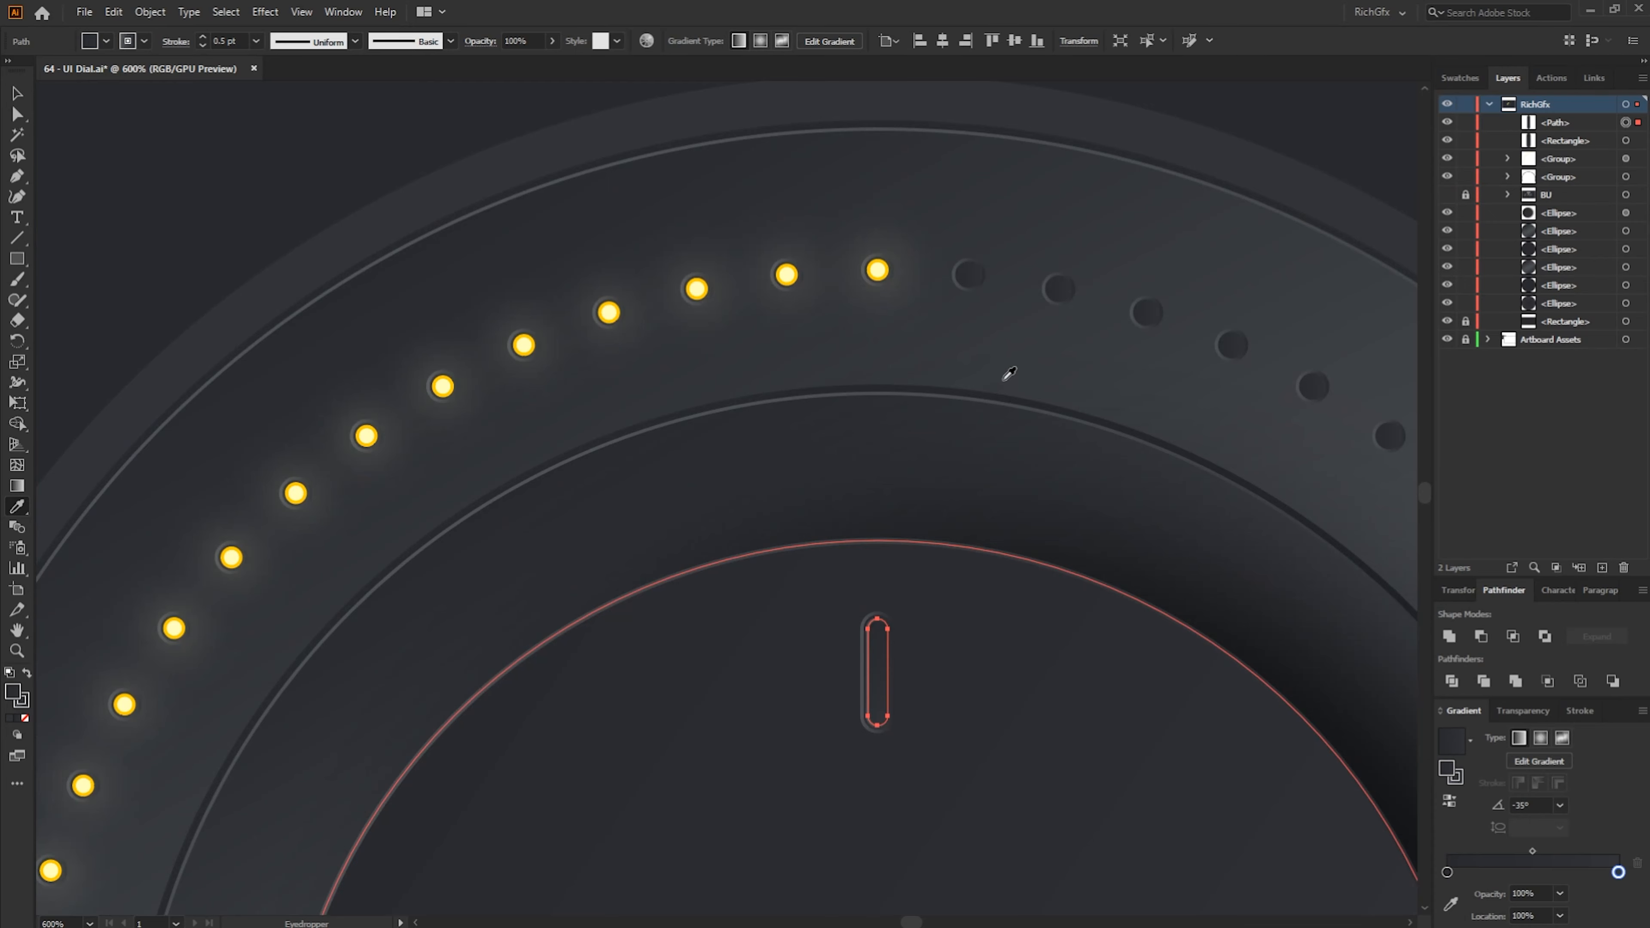
pyautogui.click(882, 271)
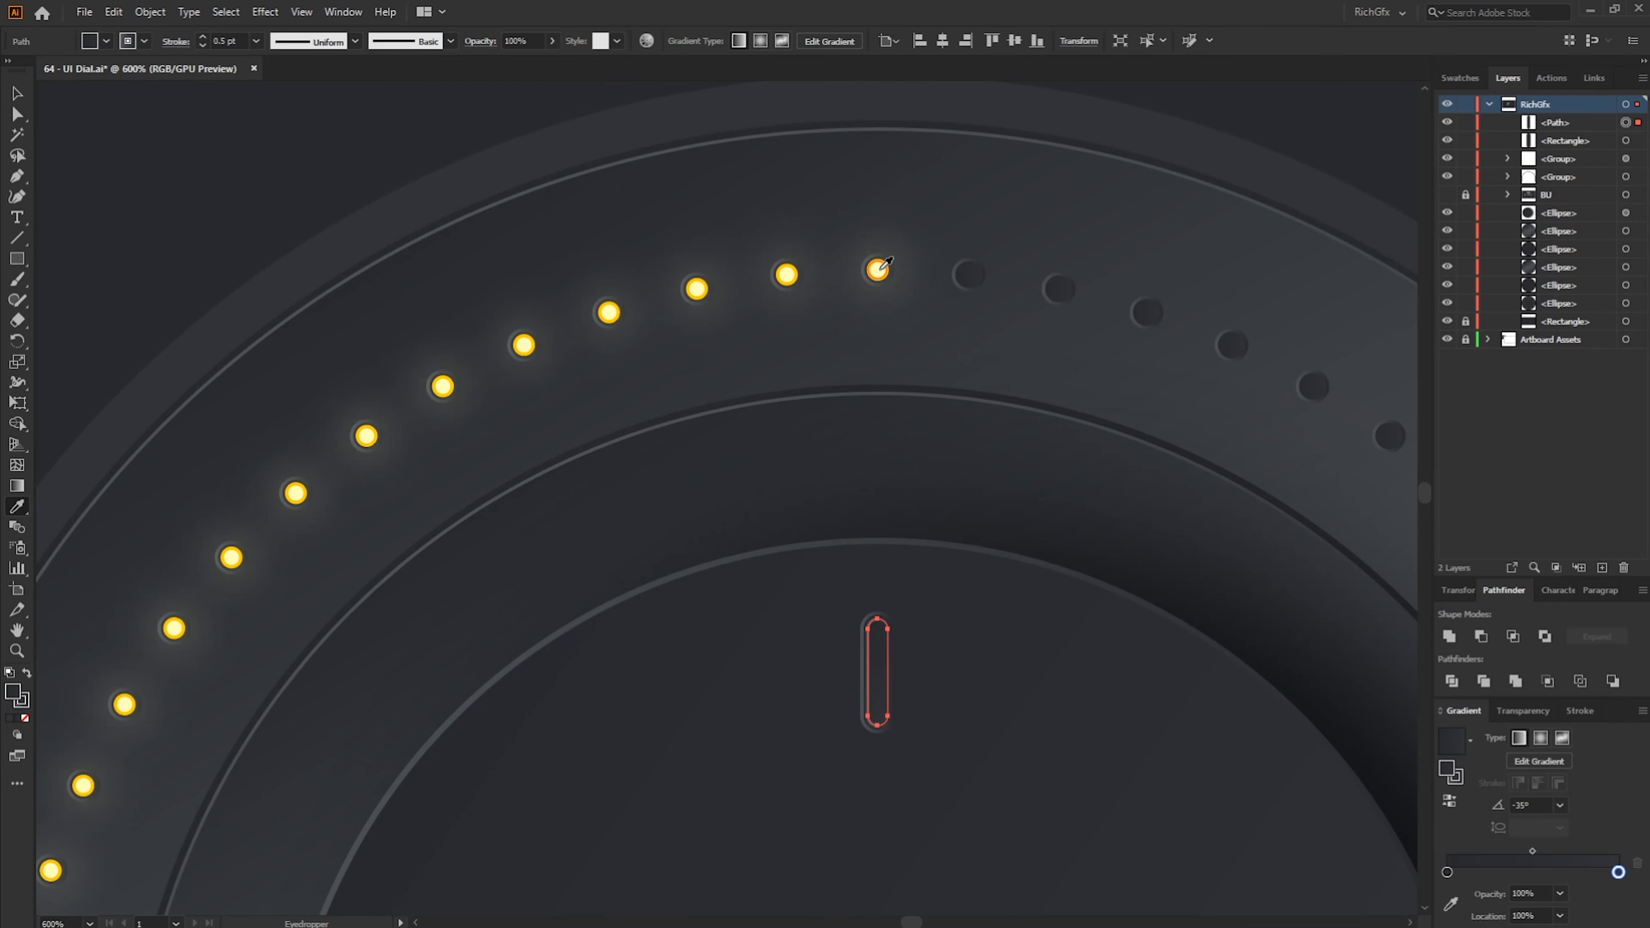
pyautogui.click(883, 269)
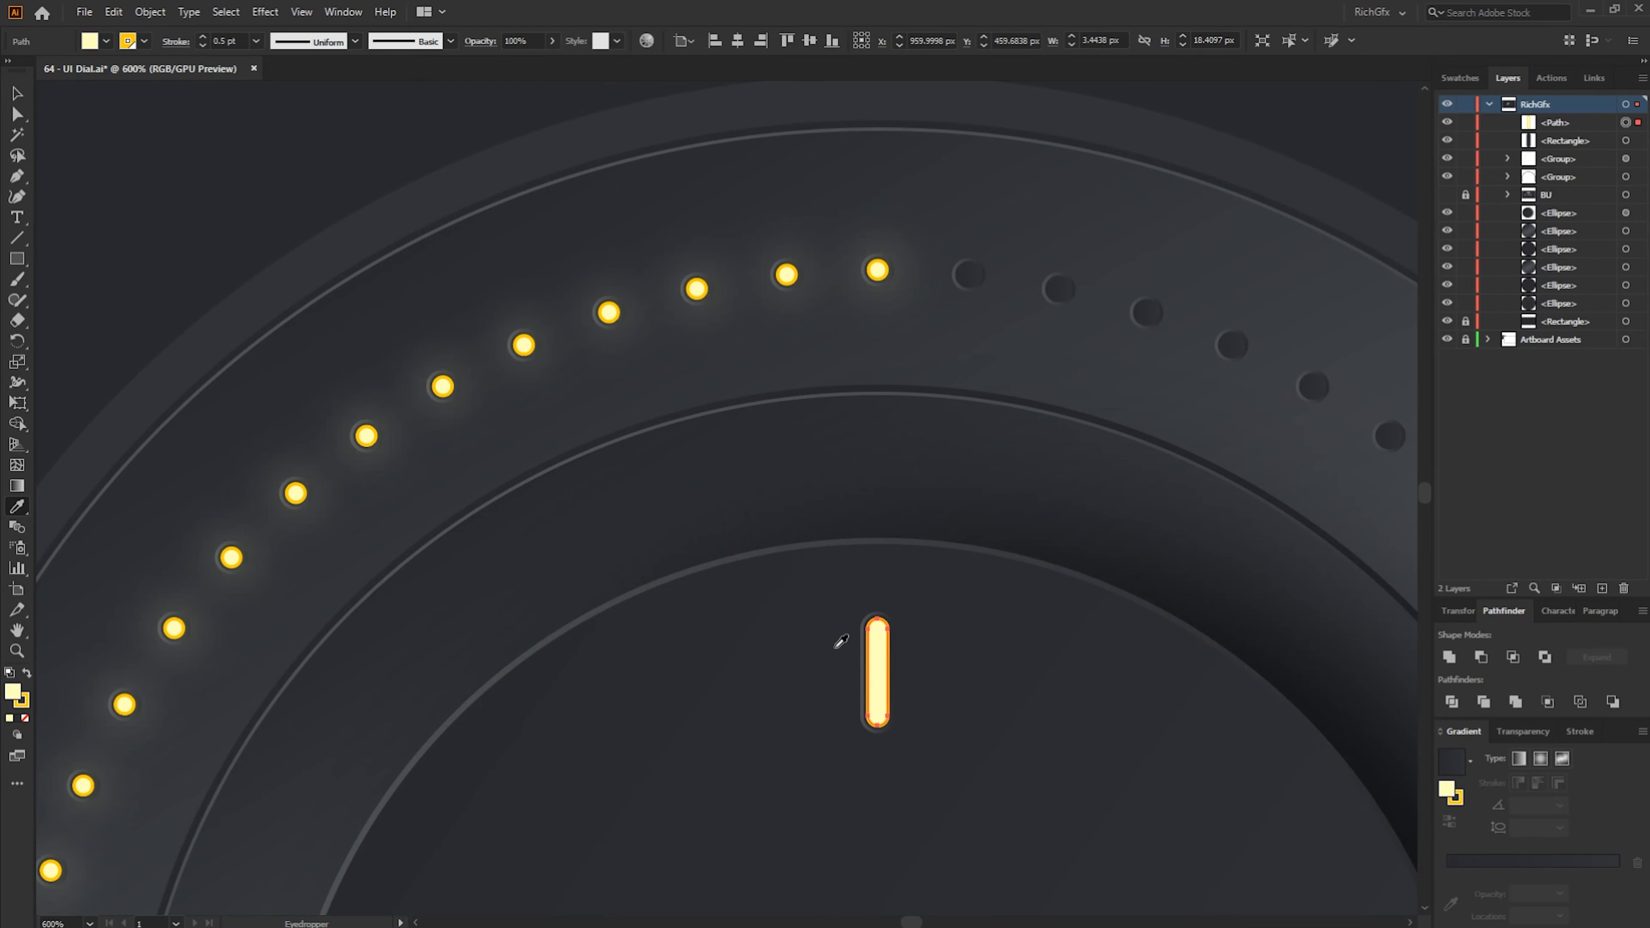
# Add a pale yellow Outer Glow to the inner pill in Screen mode with 75% opacity and 2 px blur
pyautogui.click(15, 95)
pyautogui.click(265, 12)
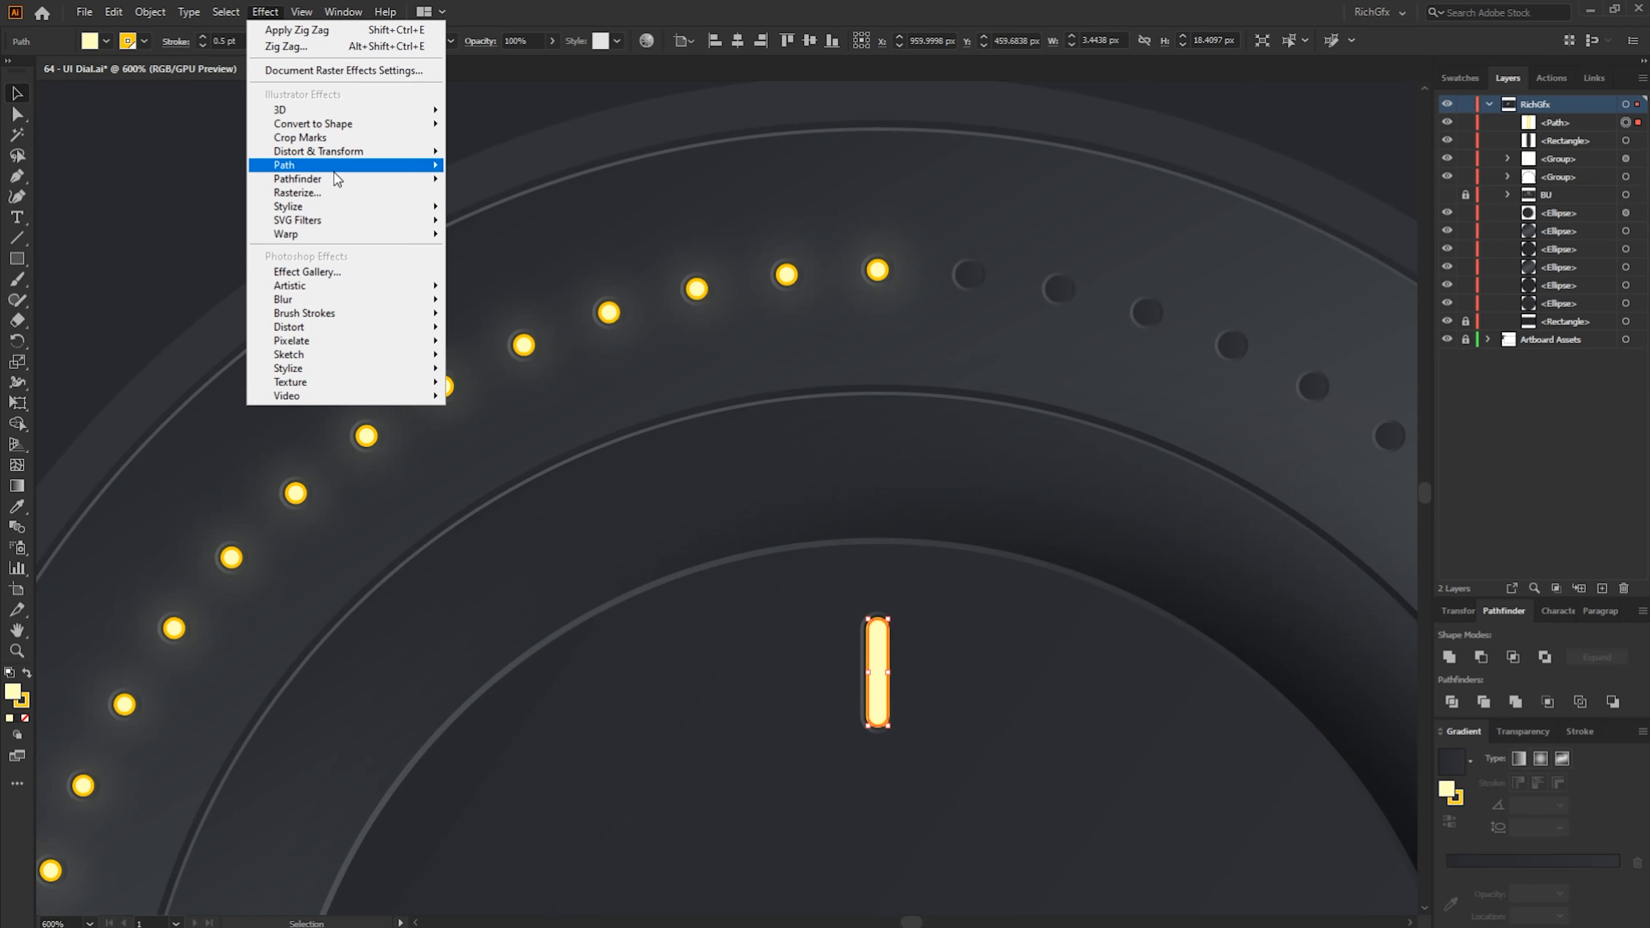
pyautogui.moveTo(326, 207)
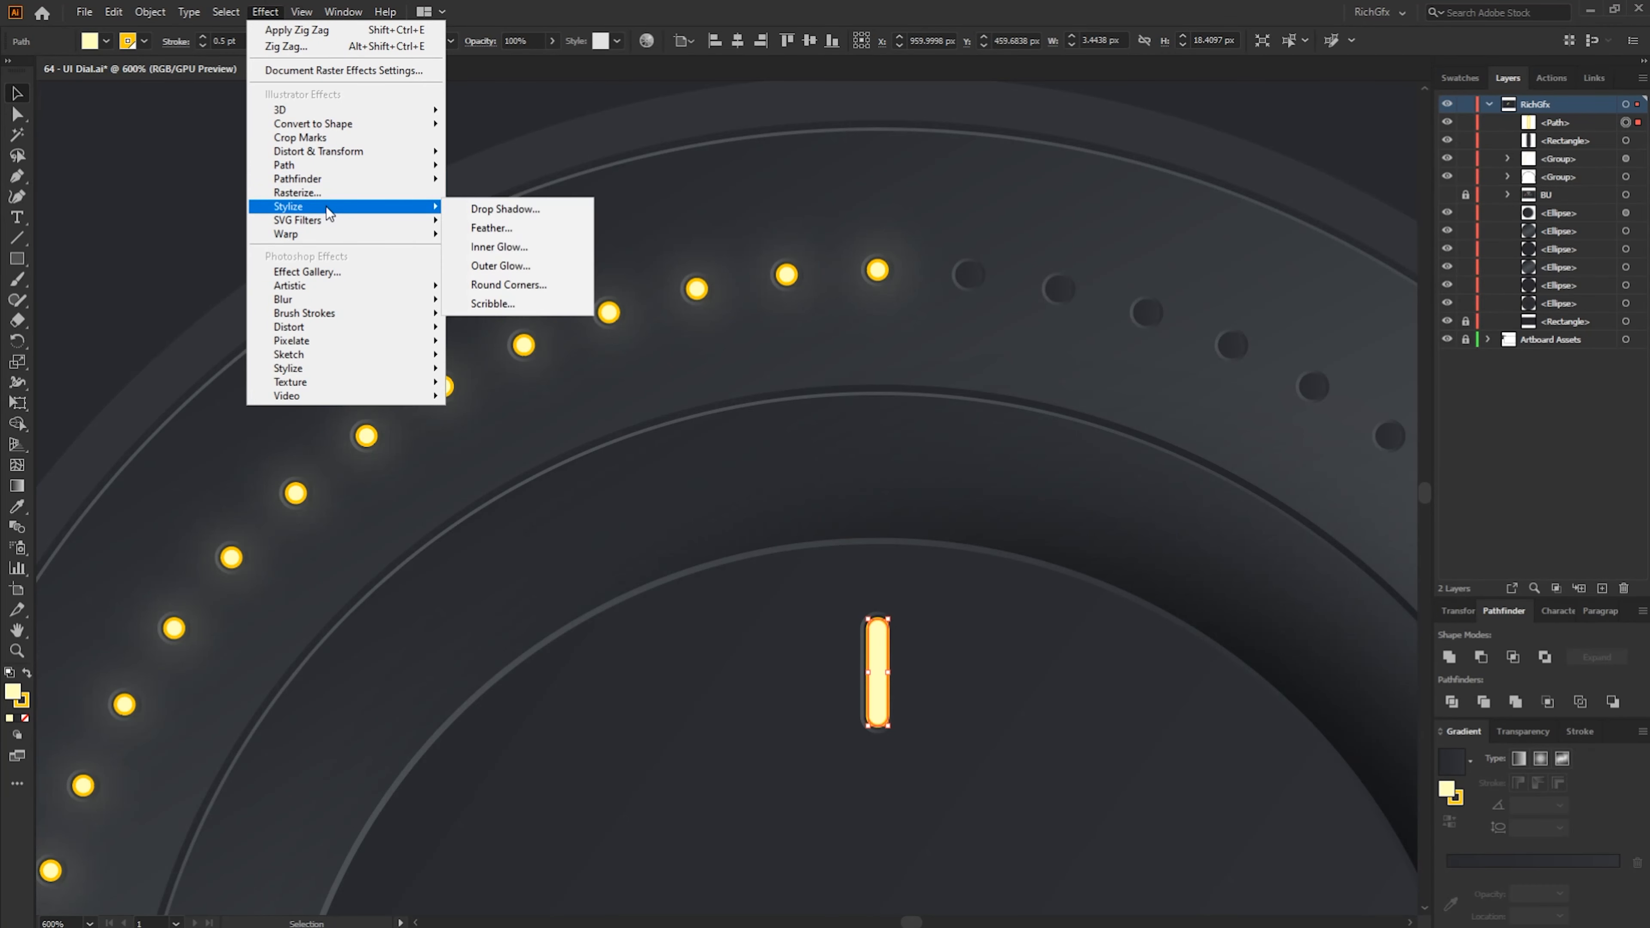
pyautogui.click(558, 267)
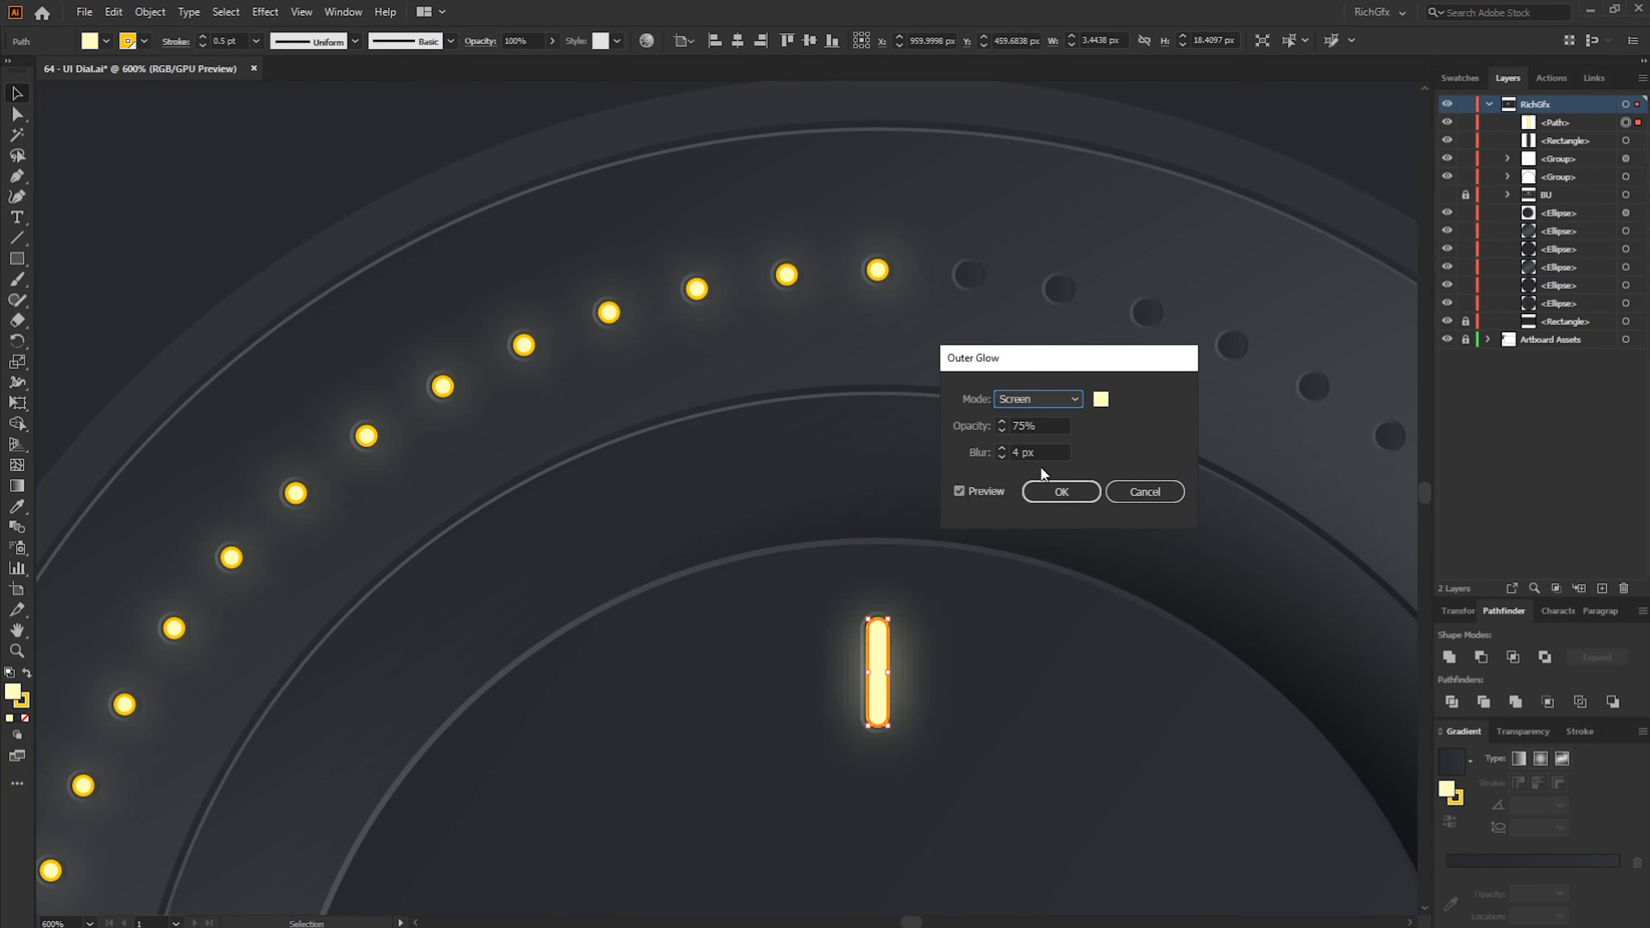
pyautogui.click(1041, 450)
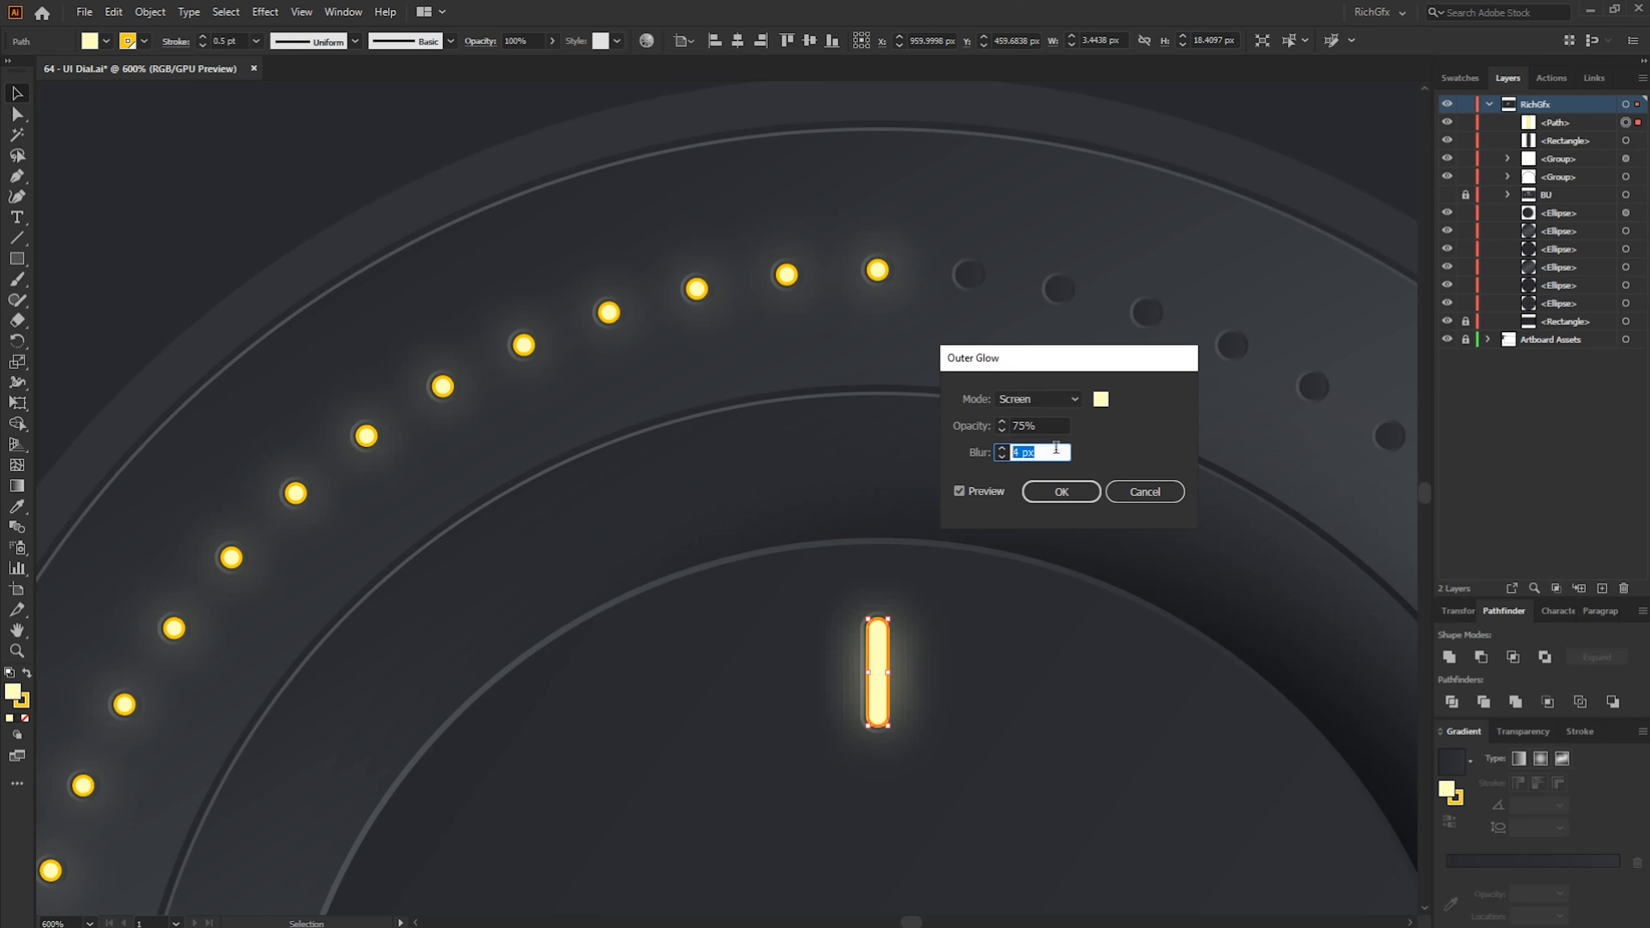
pyautogui.click(1051, 426)
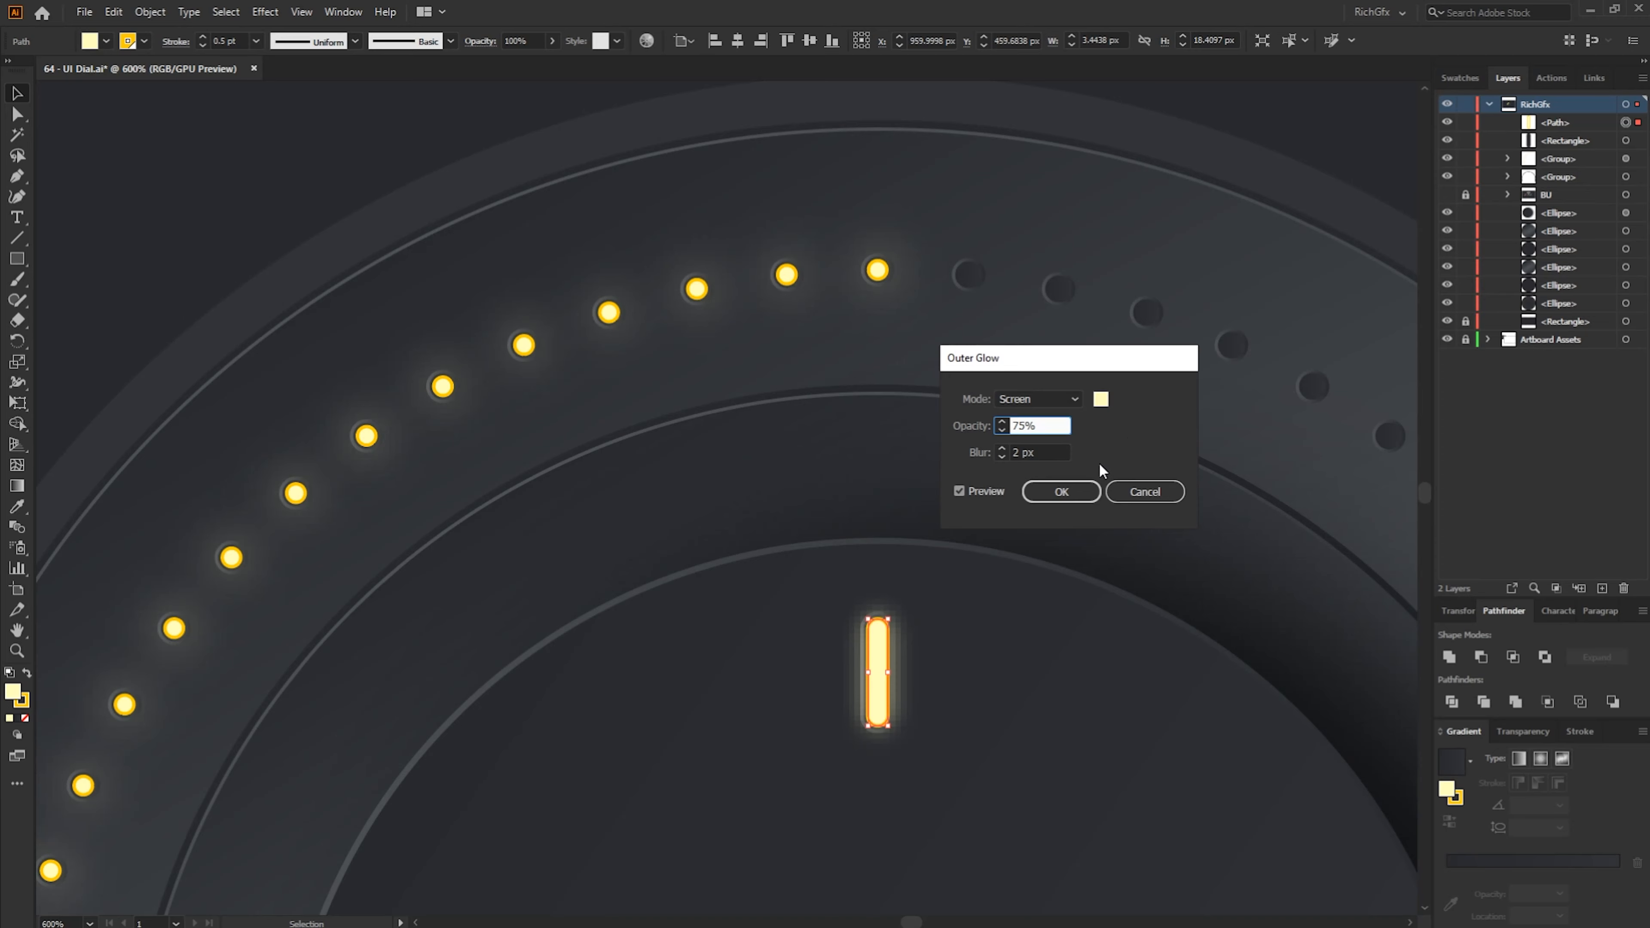
pyautogui.click(1064, 491)
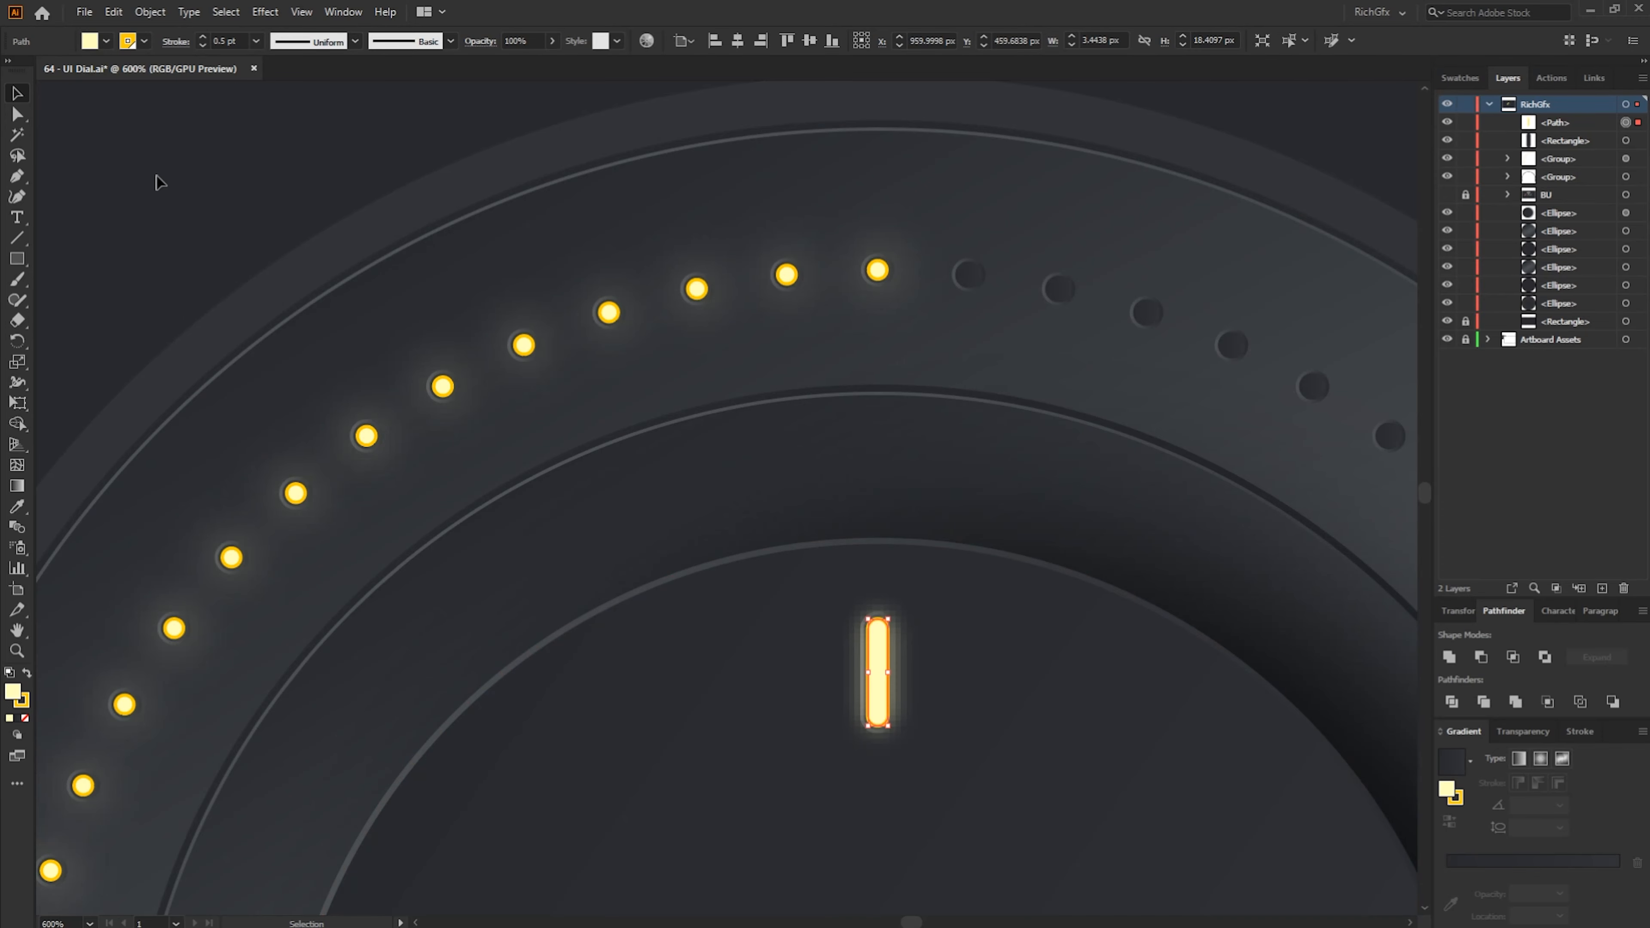
pyautogui.hotkey('ctrl', '0')
pyautogui.click(1205, 411)
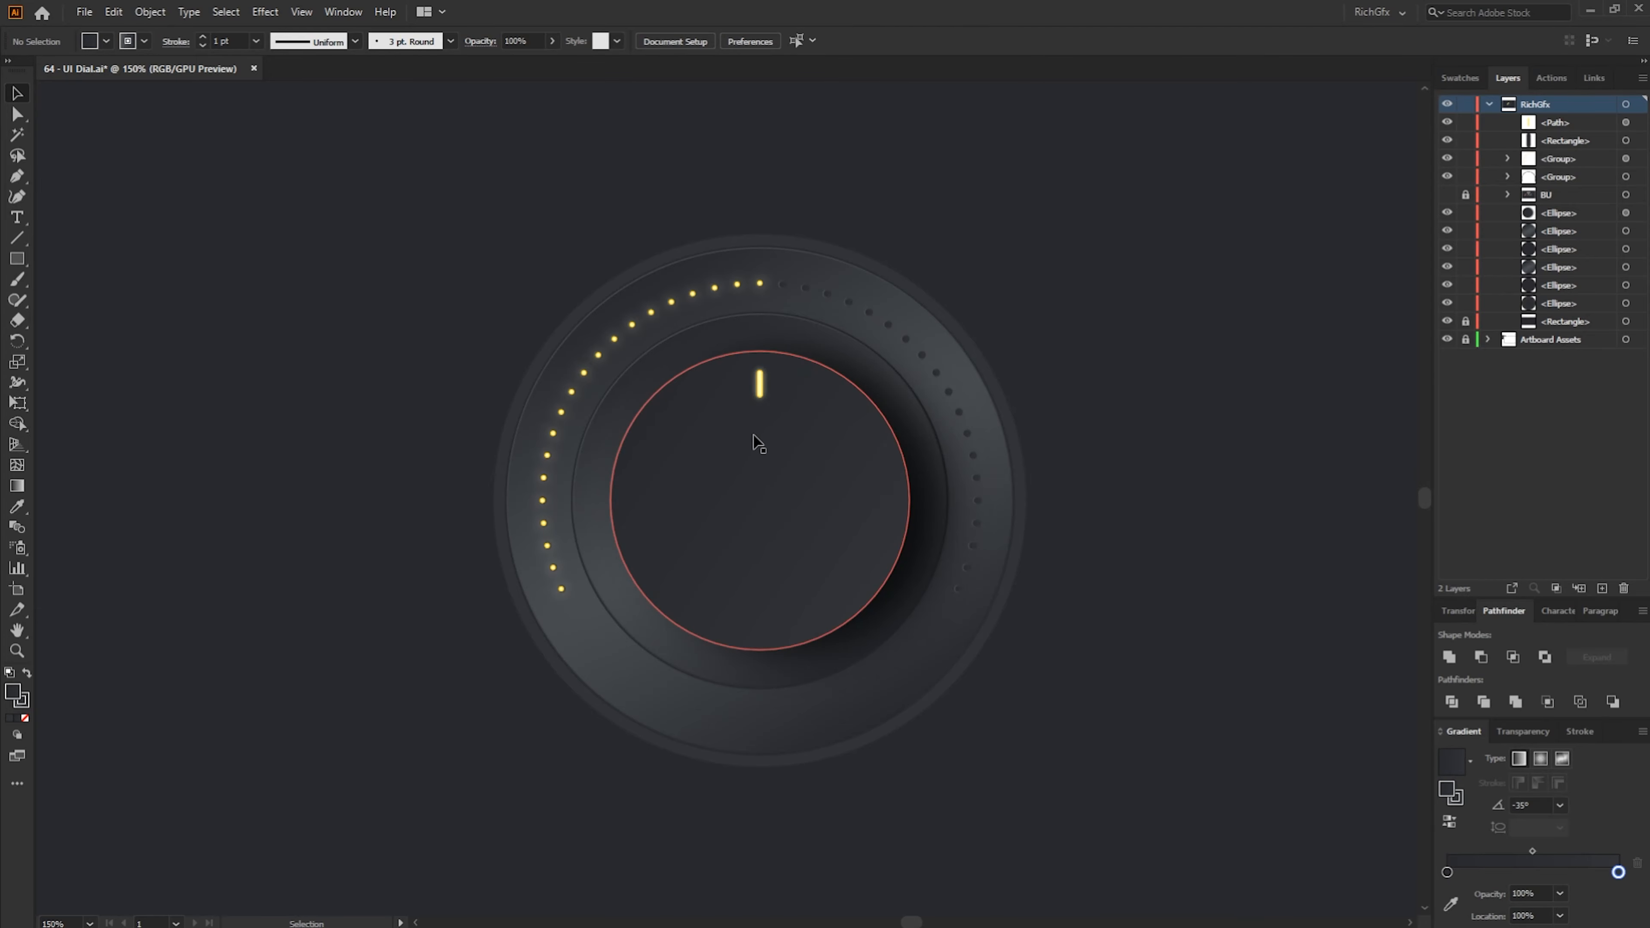
# Start a Zig Zag effect on the inner knob circle with relative size and smooth points
pyautogui.scroll(2, 763, 510)
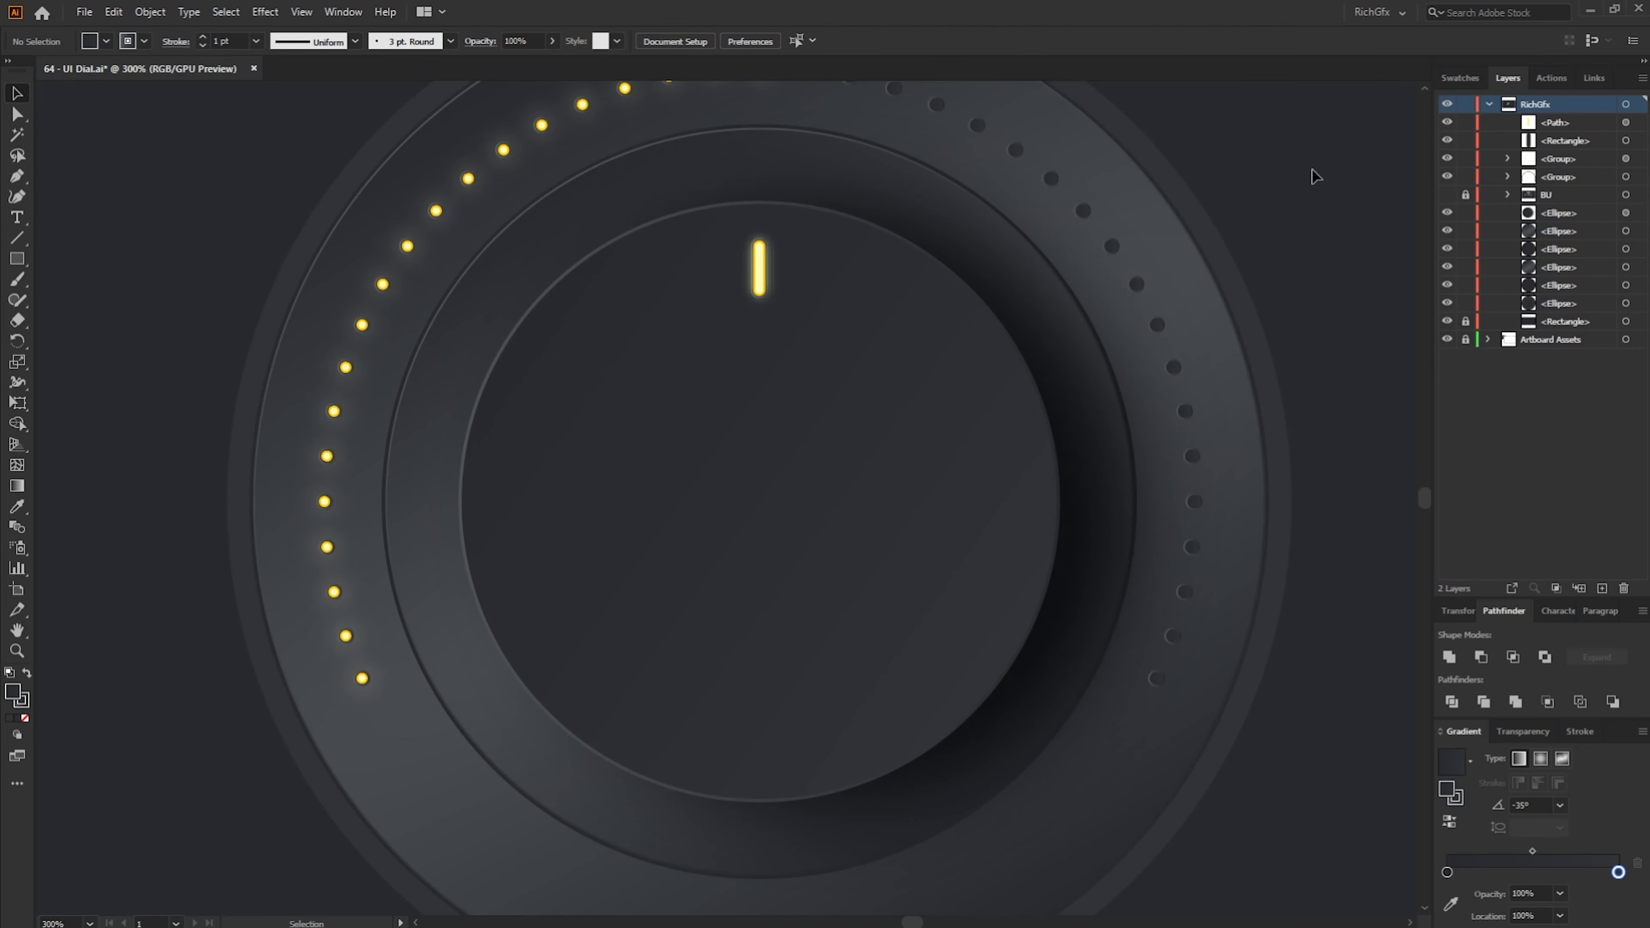
pyautogui.click(786, 468)
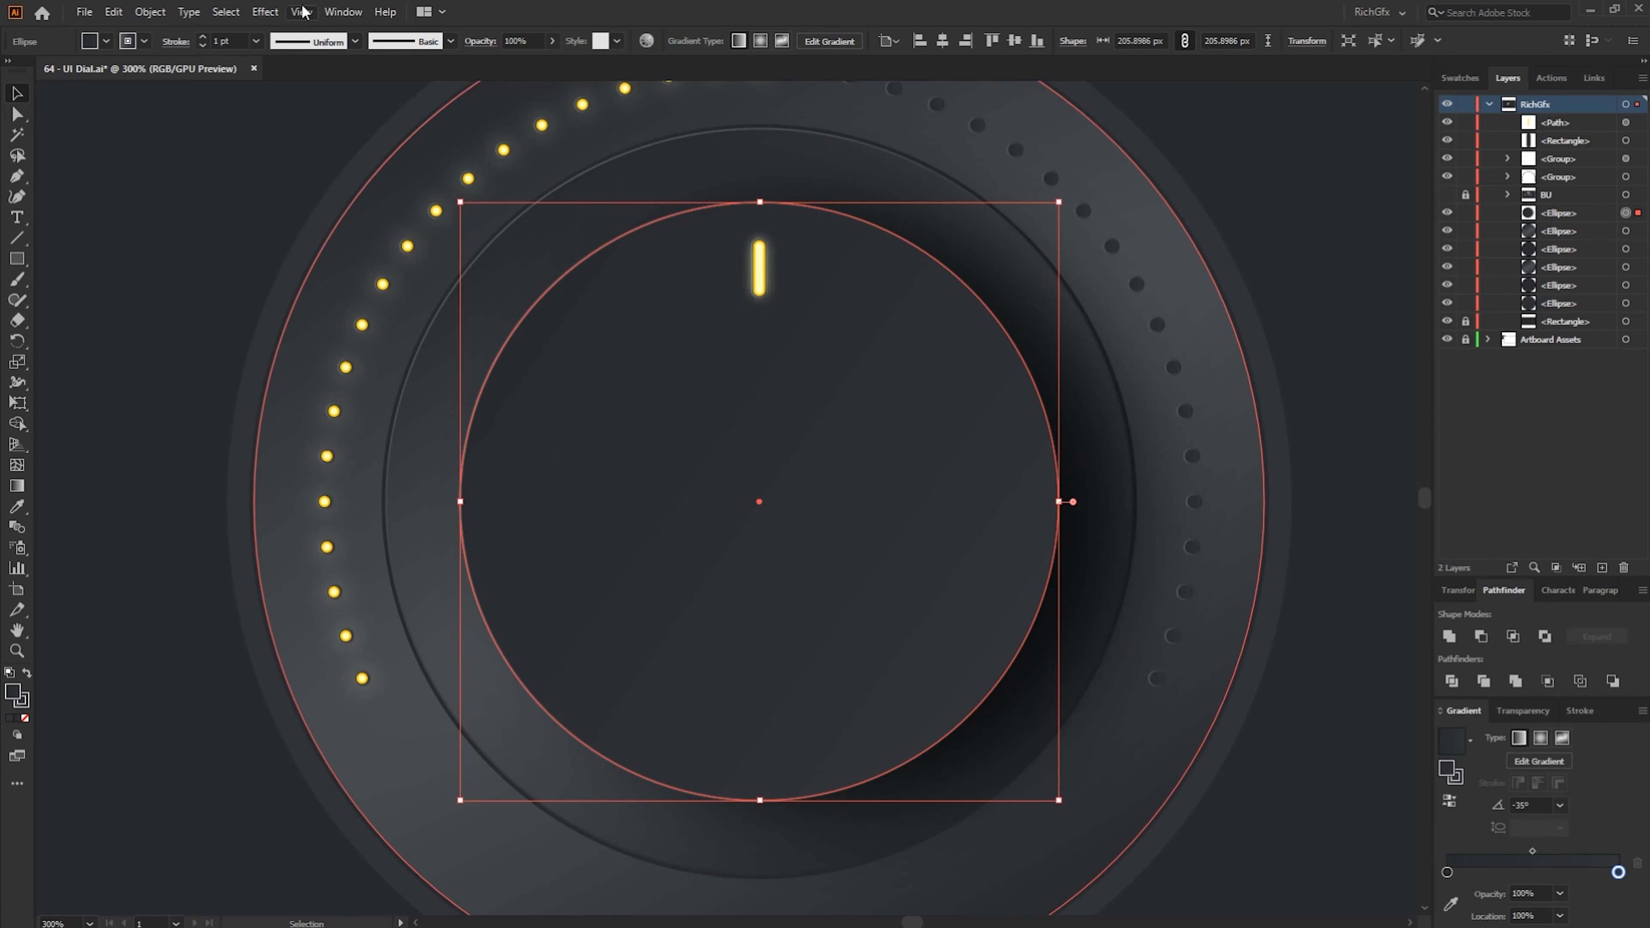
pyautogui.click(265, 11)
pyautogui.moveTo(367, 150)
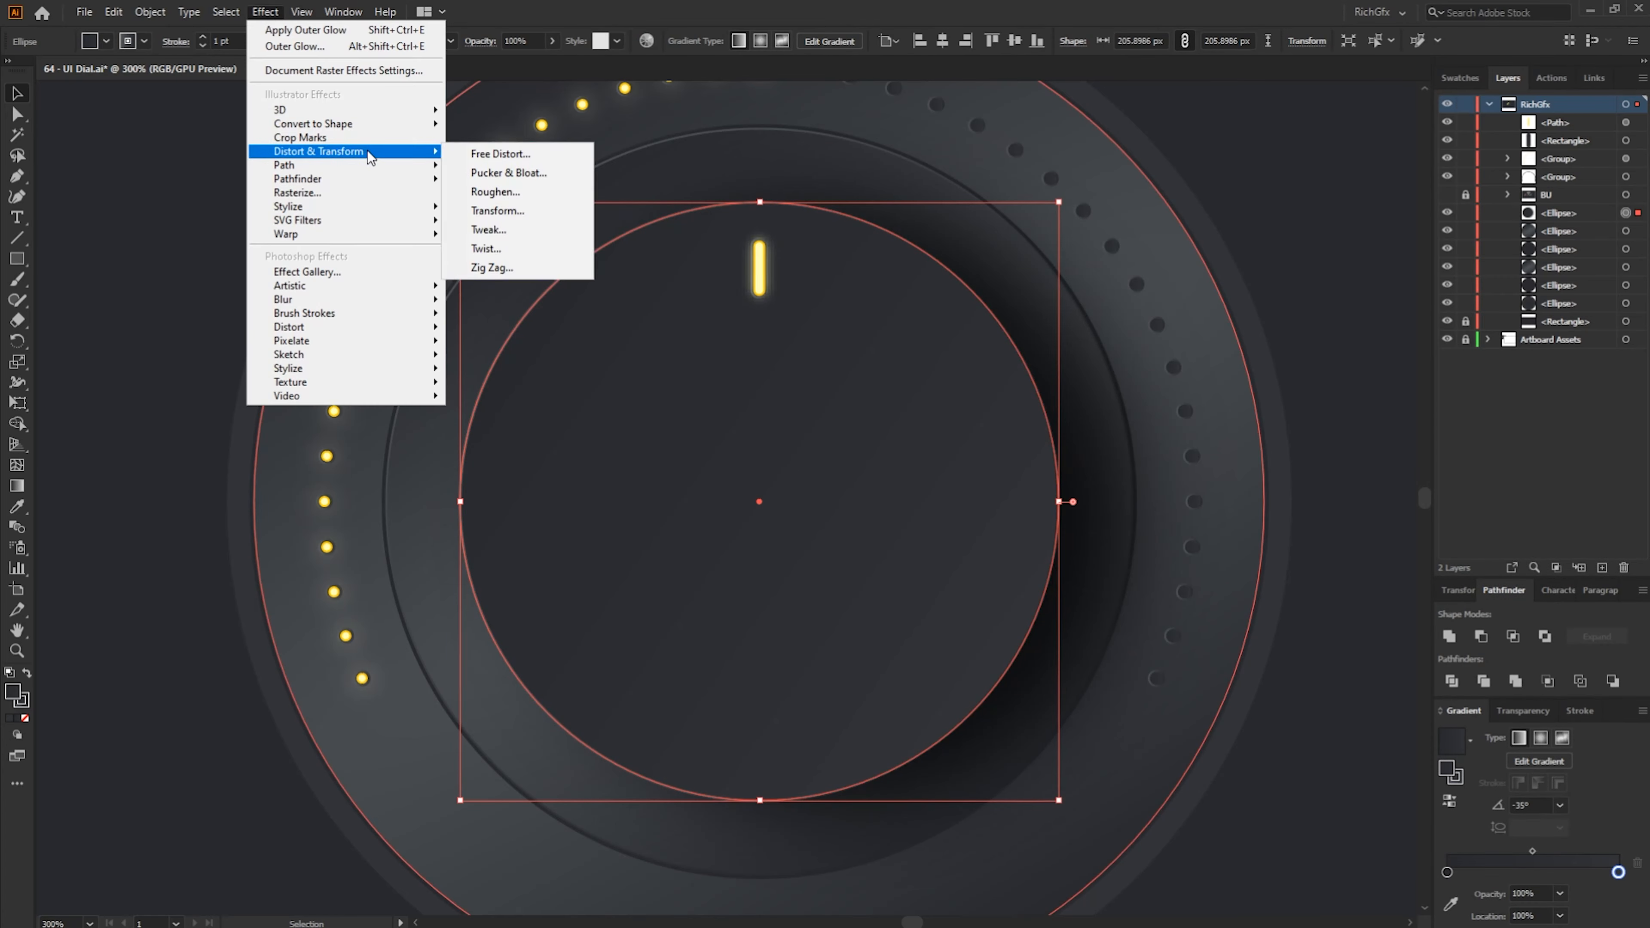
pyautogui.click(529, 268)
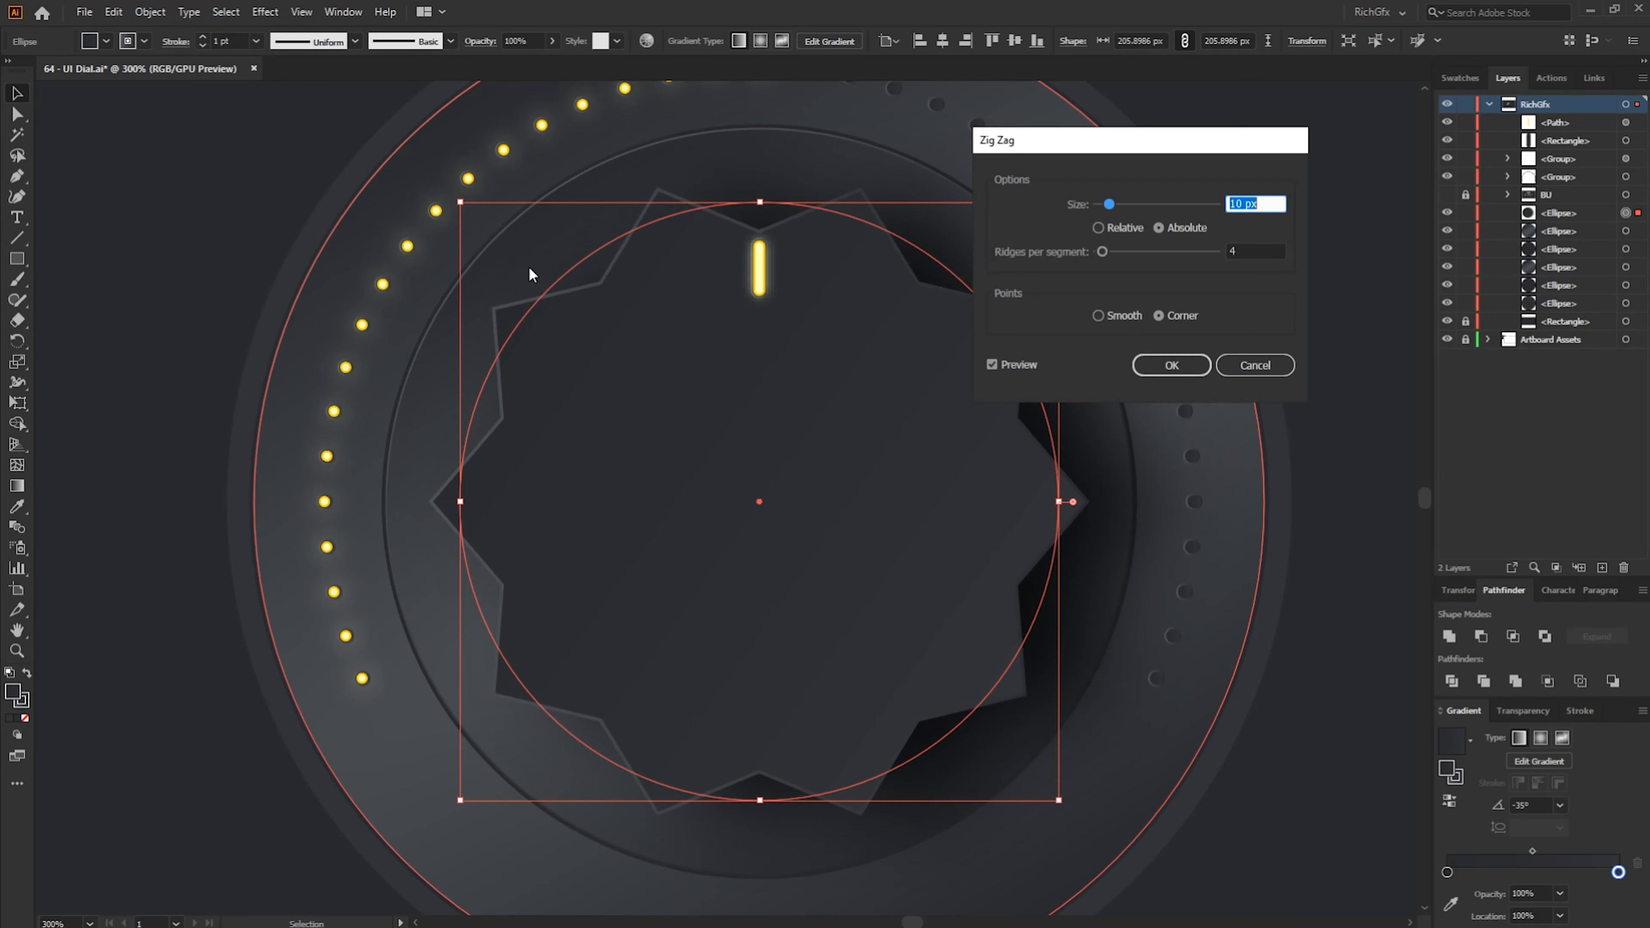
pyautogui.click(1122, 230)
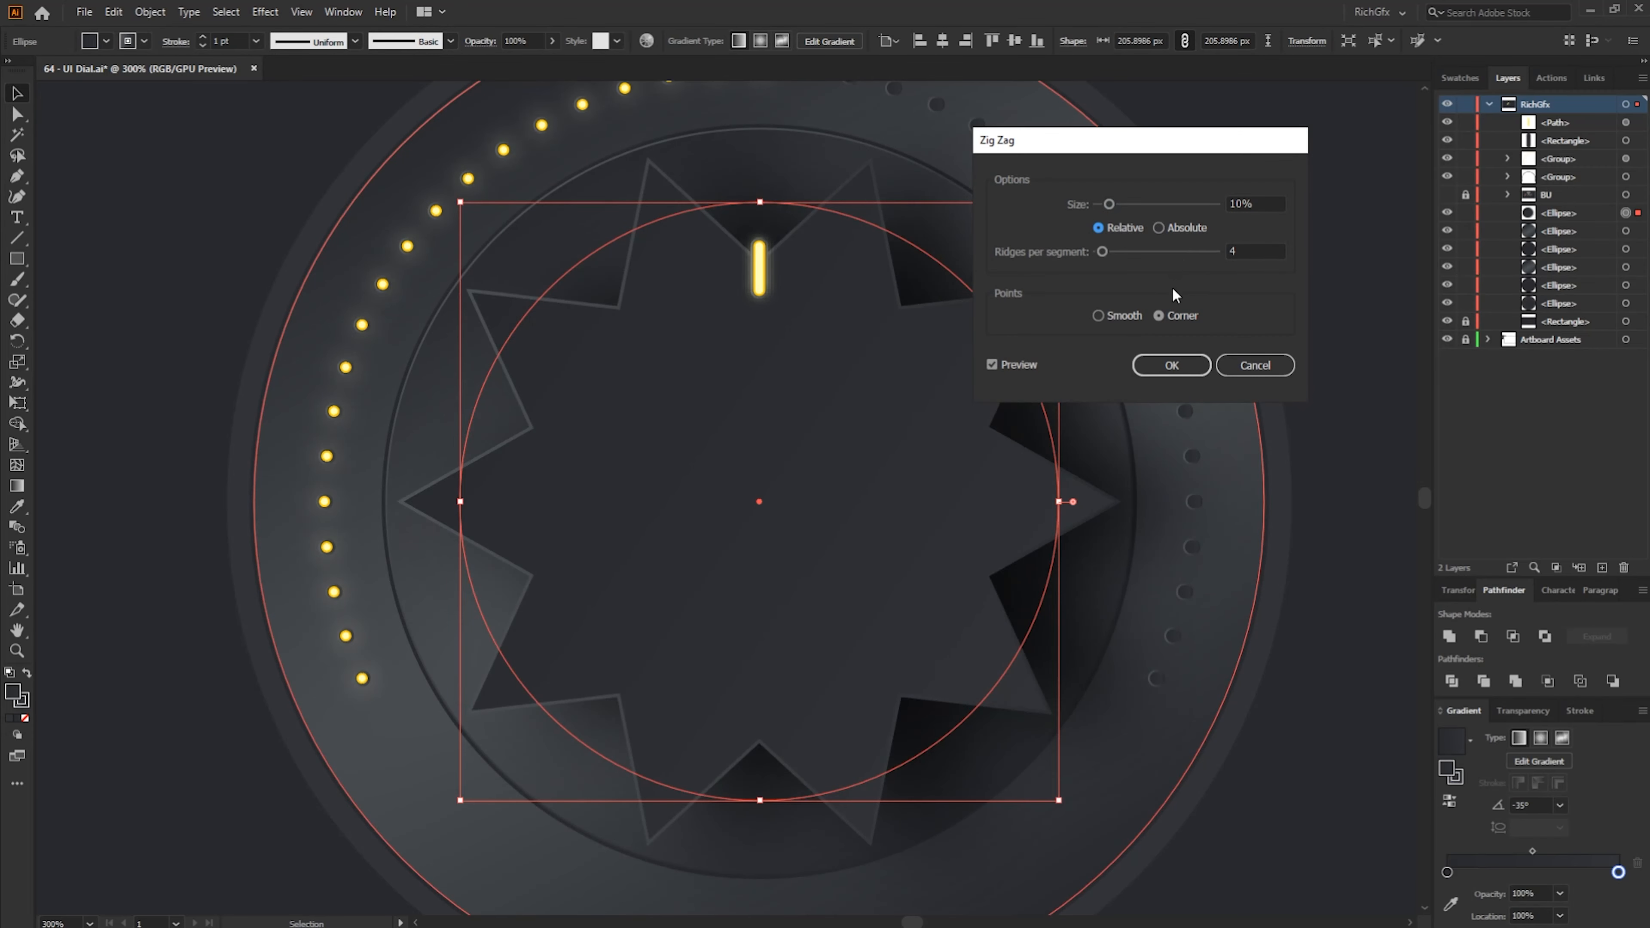
pyautogui.click(1126, 312)
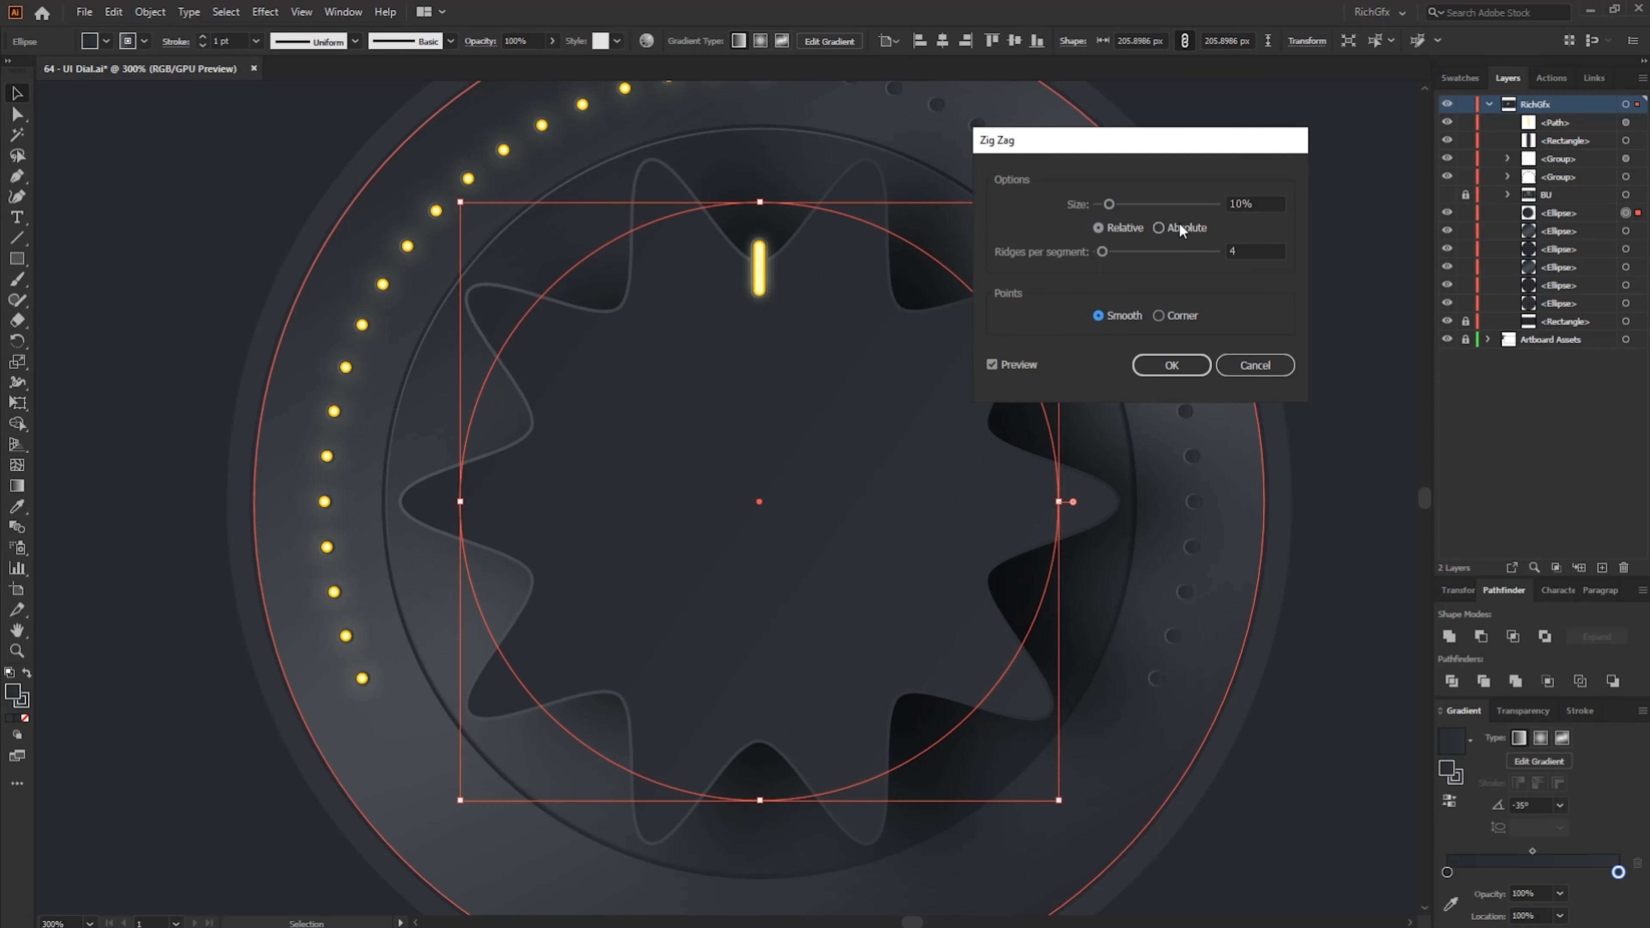
# Set the knob's zig zag size to 0.5% with 100 ridges per segment, apply the effect and deselect the knob
pyautogui.click(1166, 205)
pyautogui.write('0.5')
pyautogui.press('Tab')
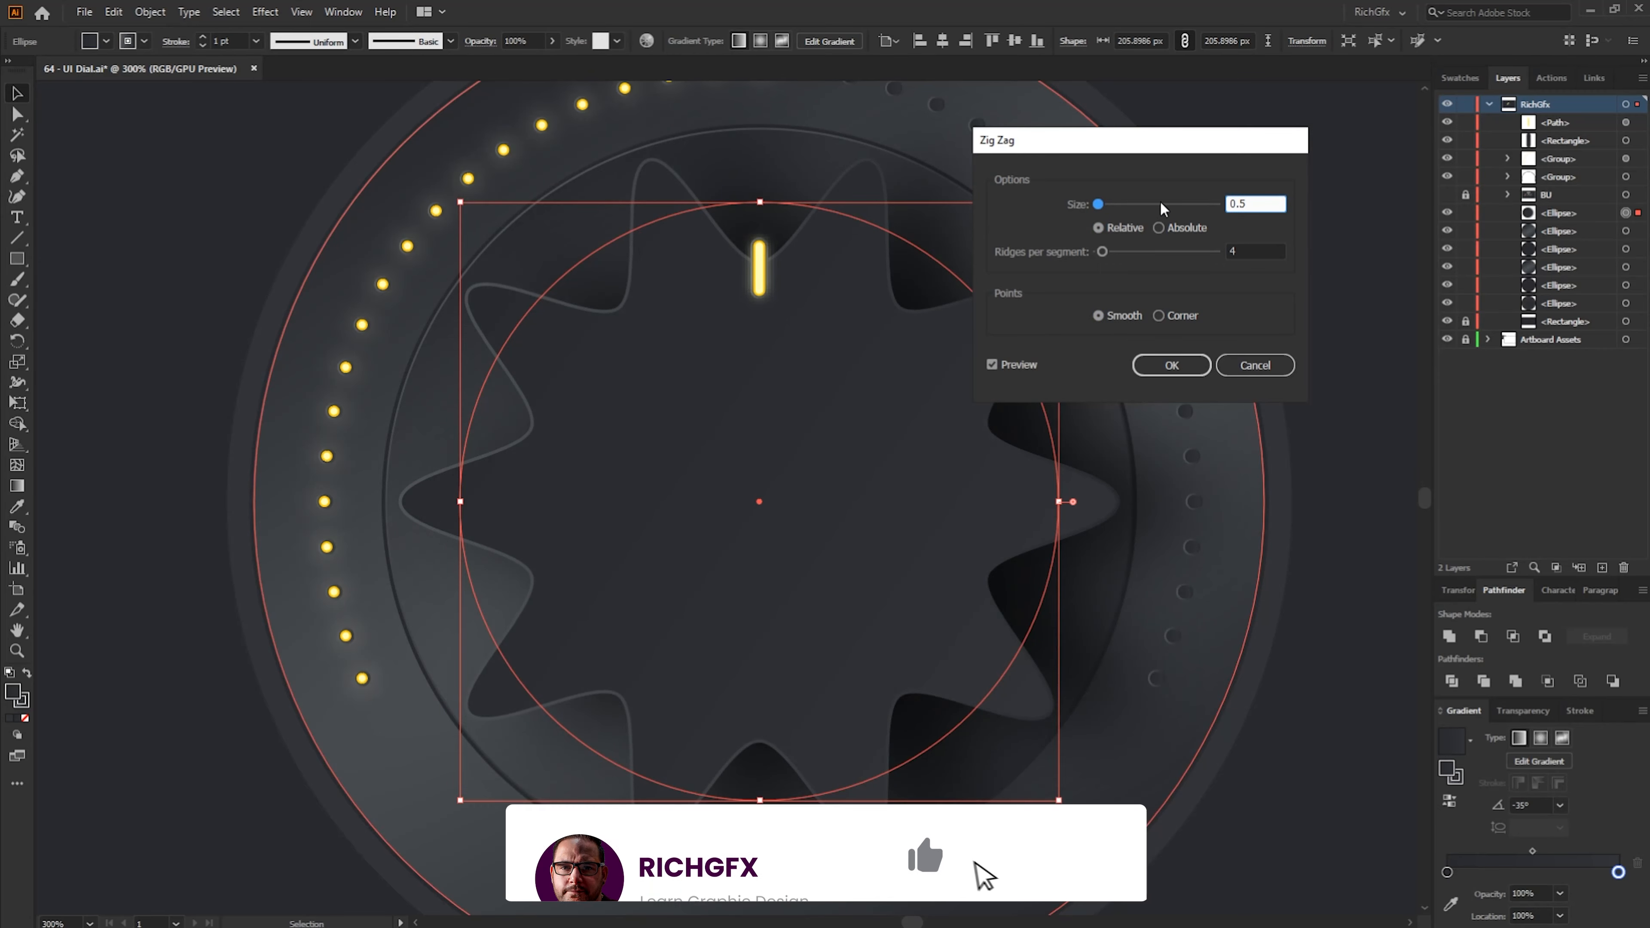
pyautogui.write('60')
pyautogui.write('100')
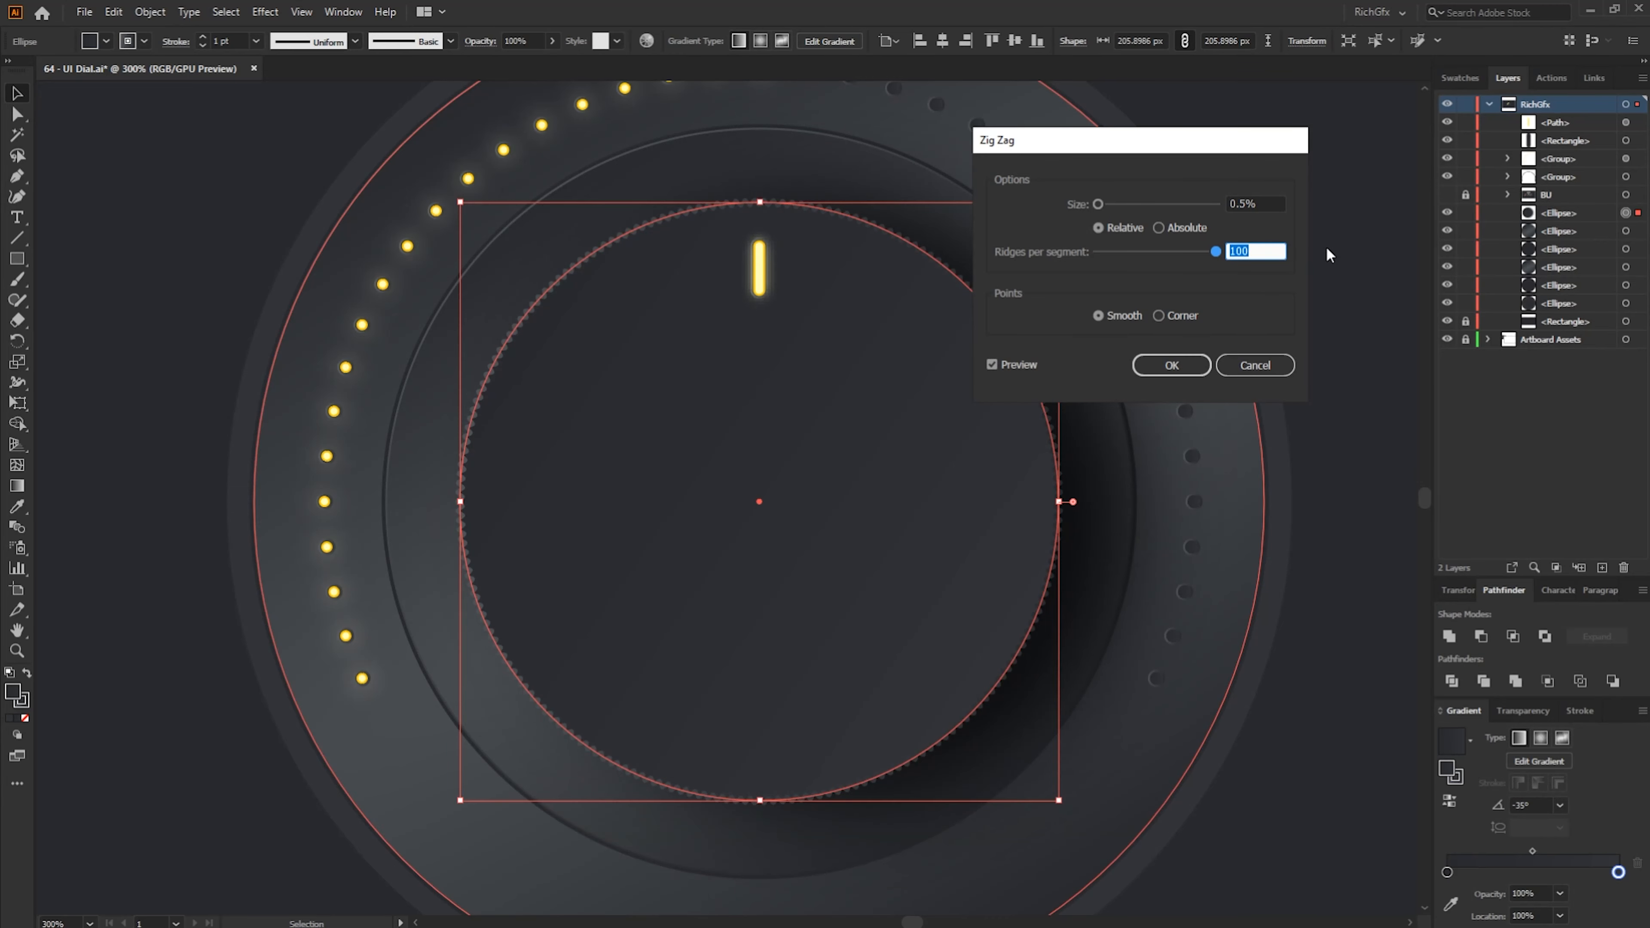
pyautogui.click(1191, 366)
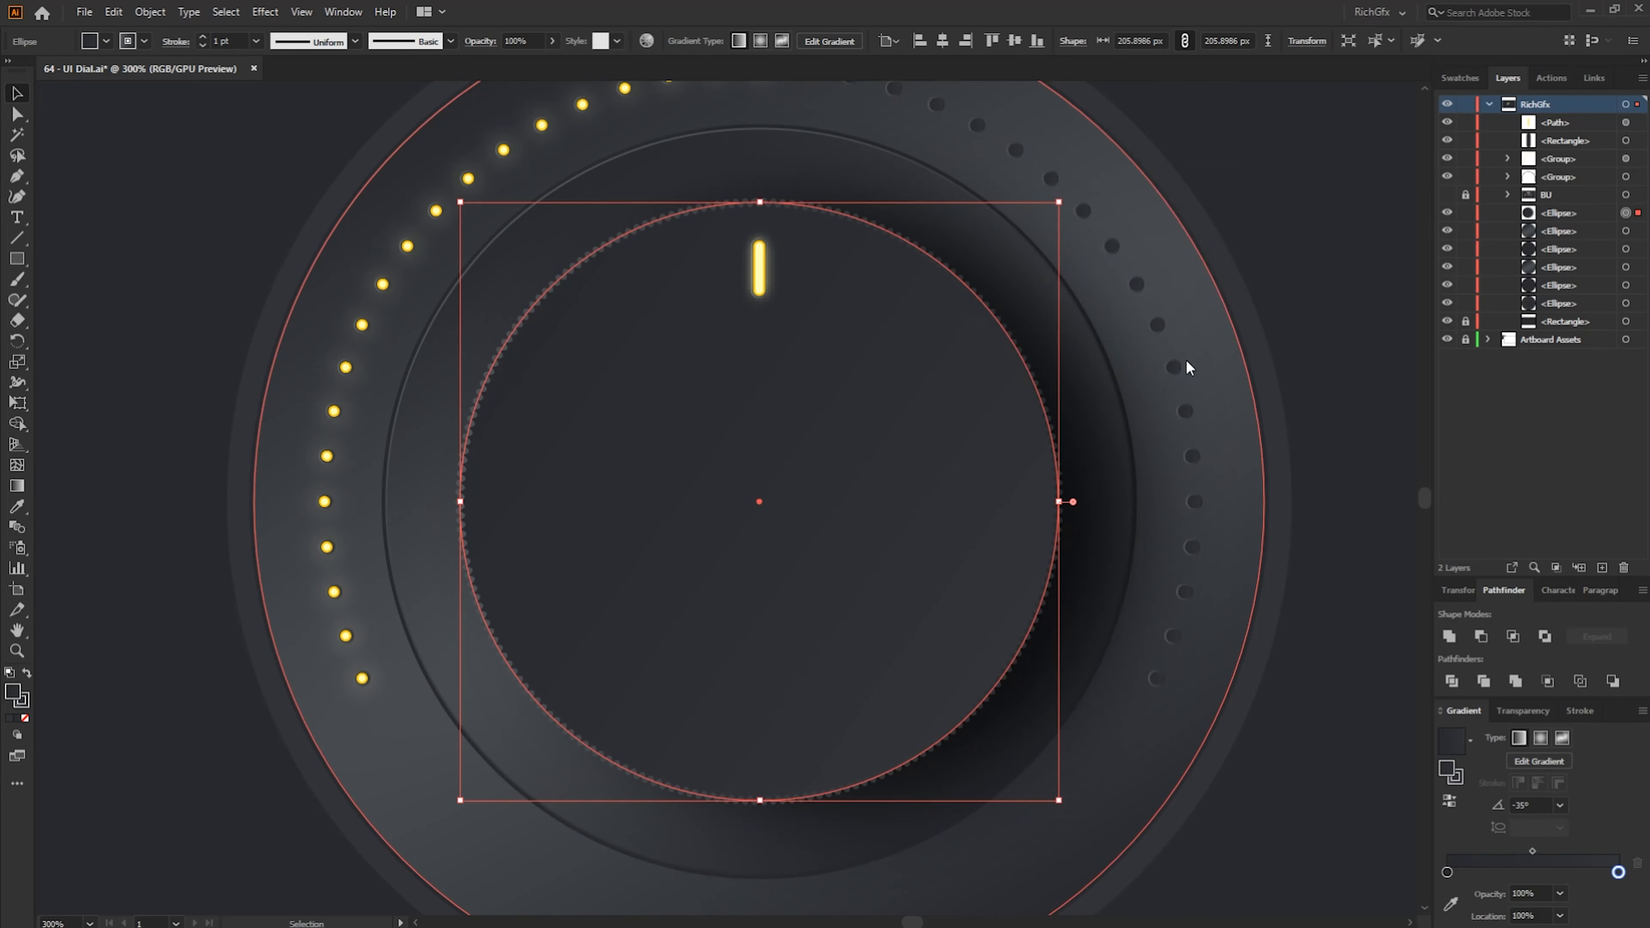
pyautogui.click(1349, 560)
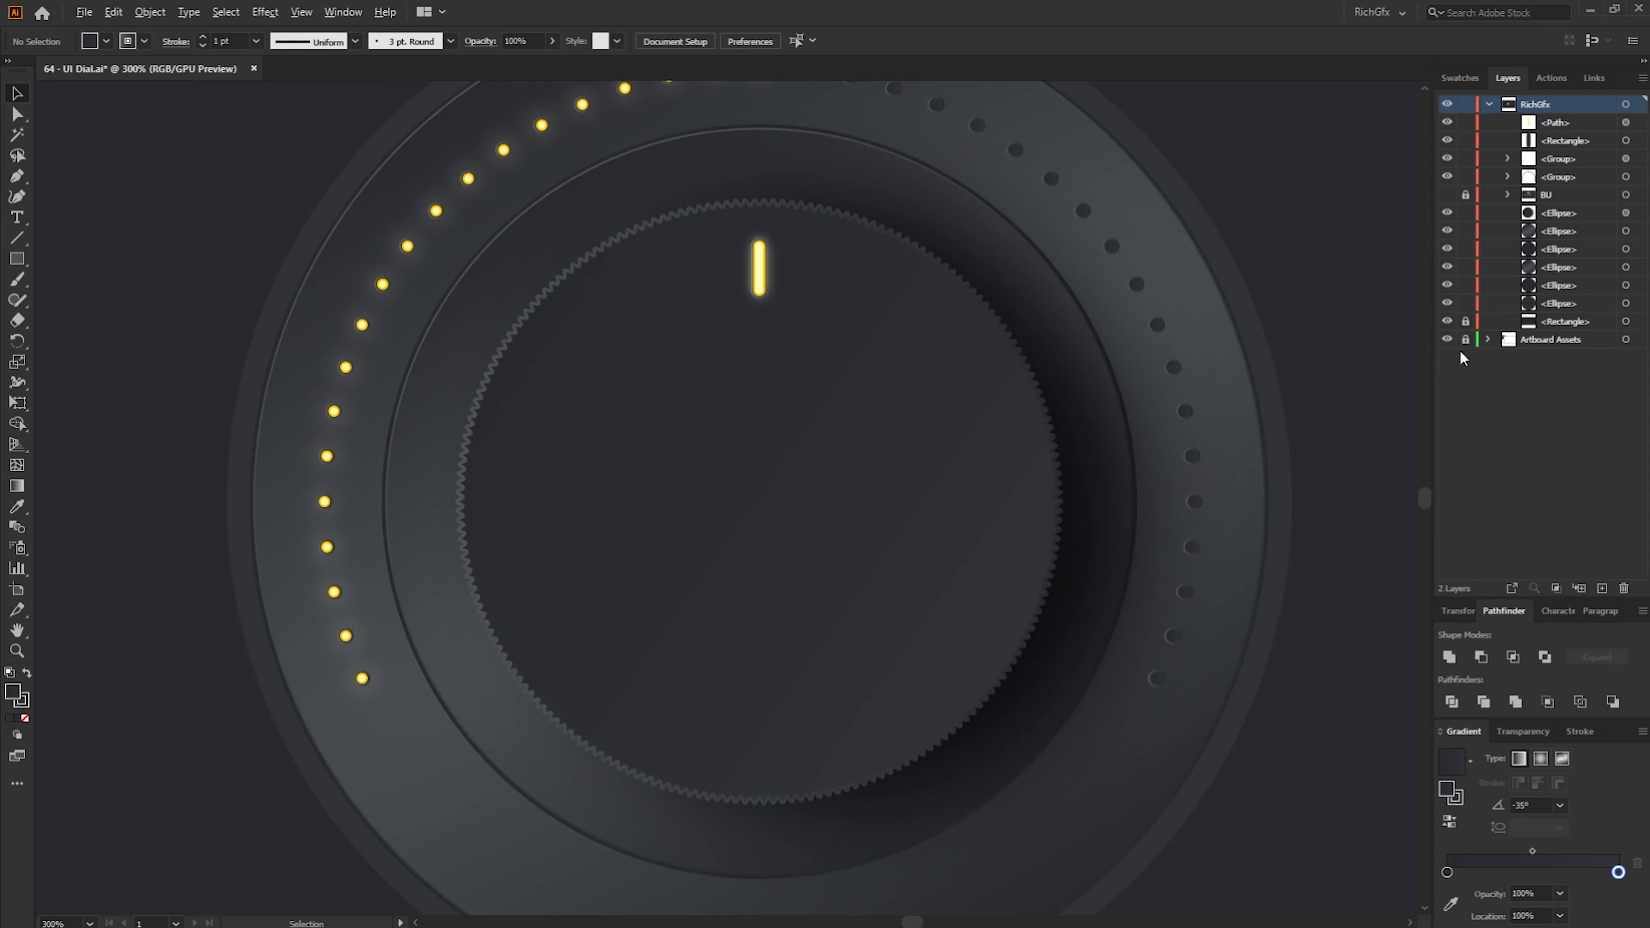
pyautogui.scroll(-1, 1316, 340)
pyautogui.scroll(-1, 1341, 337)
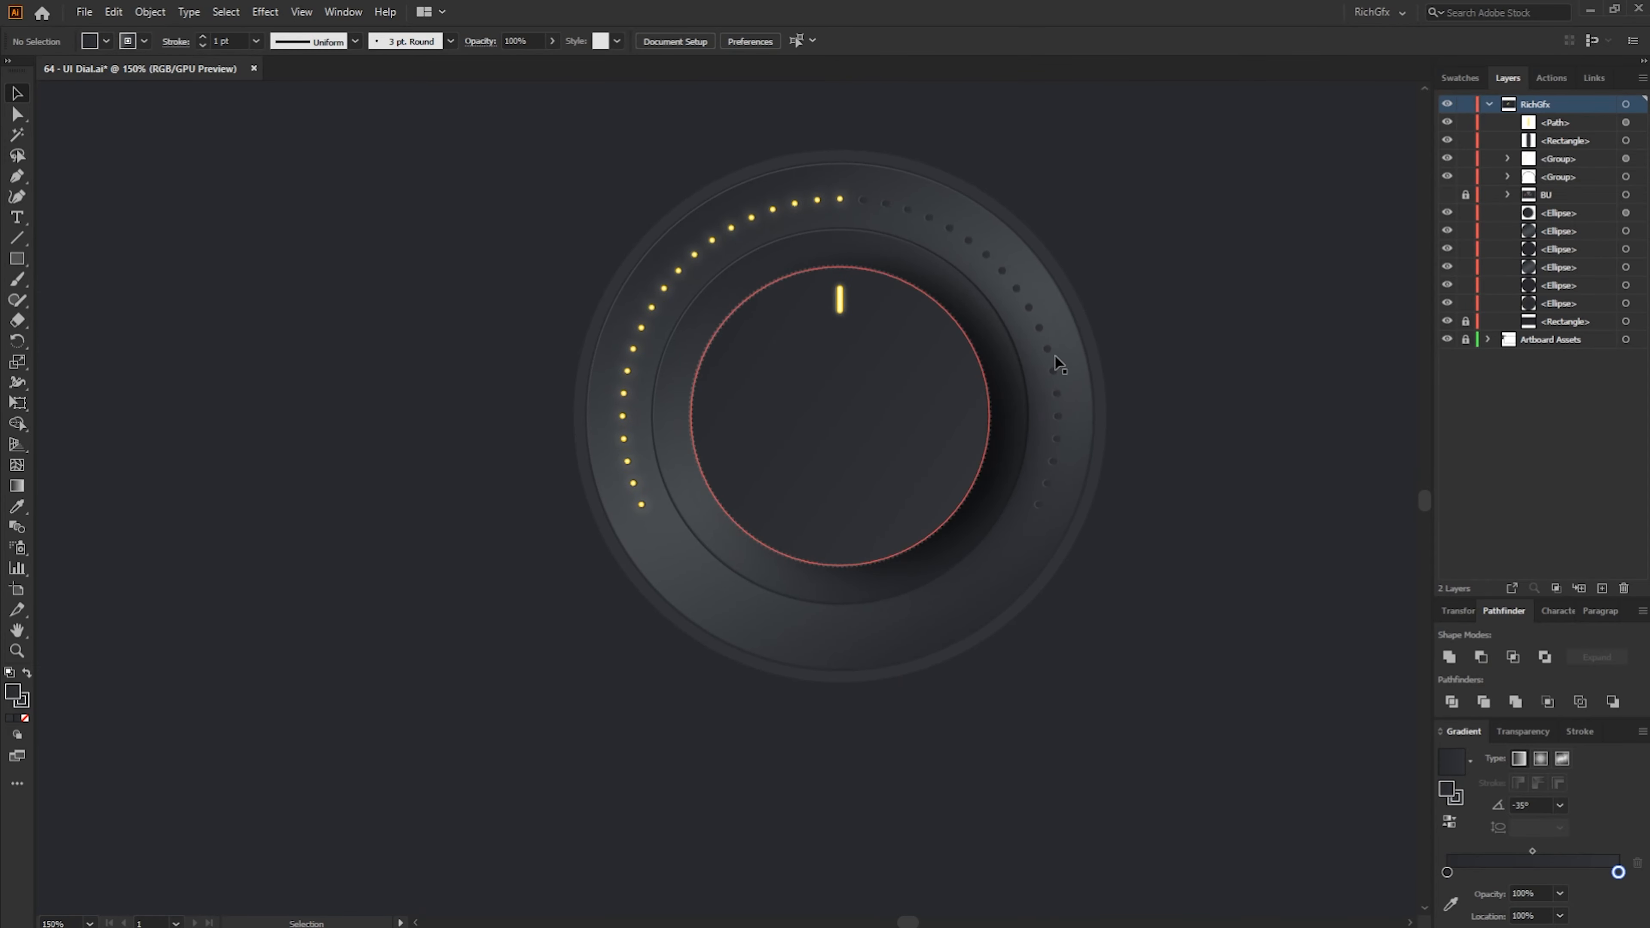